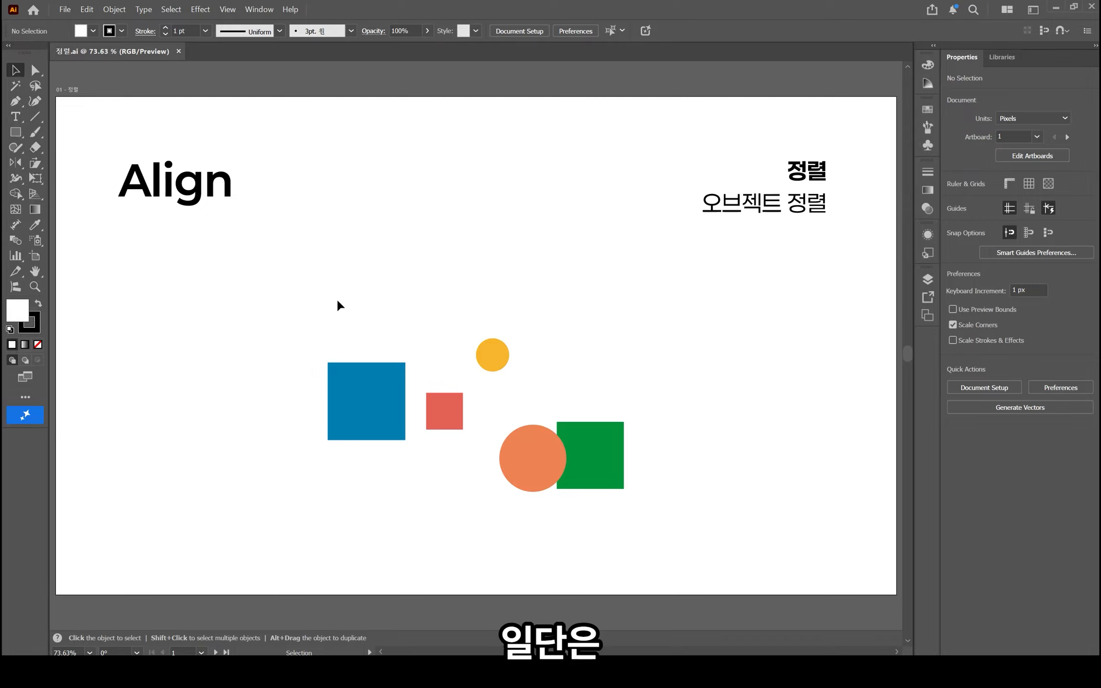
Select the blue and red squares together to view the available alignment options, and clear the selection
left_click(366, 379)
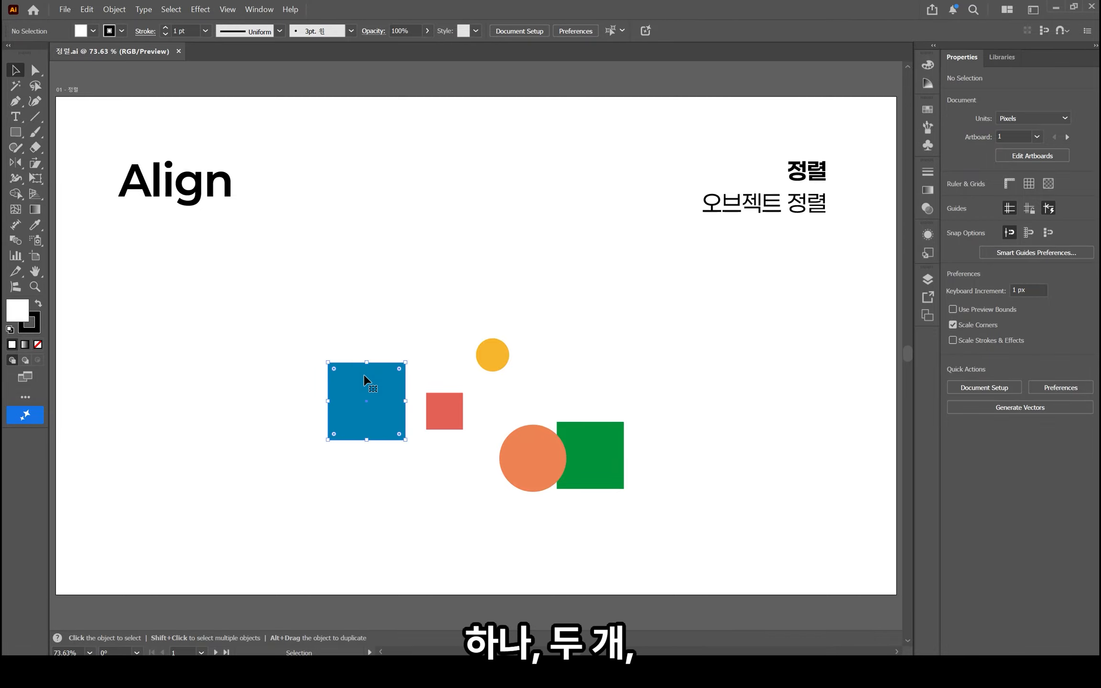
left_click(448, 413, "shift")
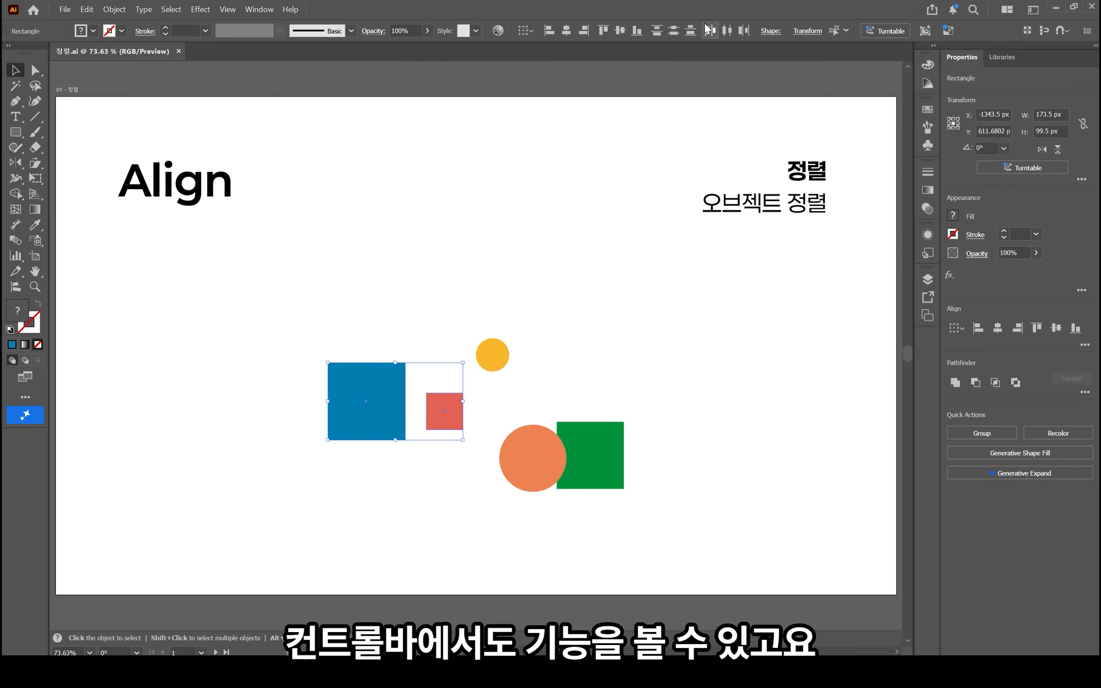
left_click(572, 140)
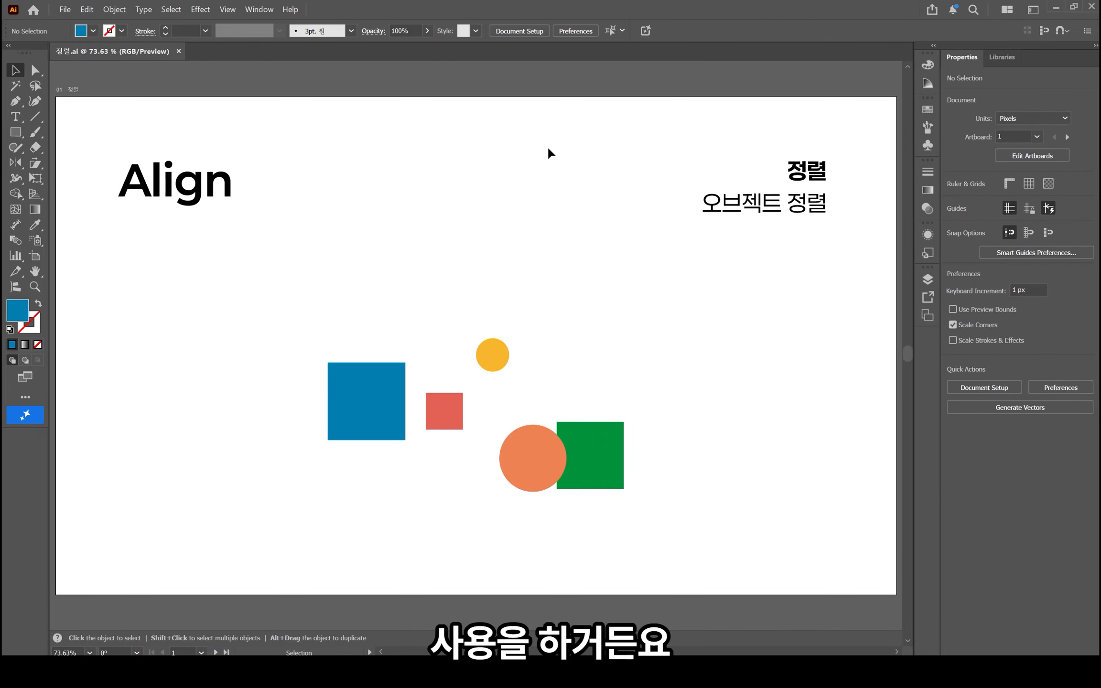
Show the floating Align panel and place it in the empty area beside the shapes
left_click(255, 8)
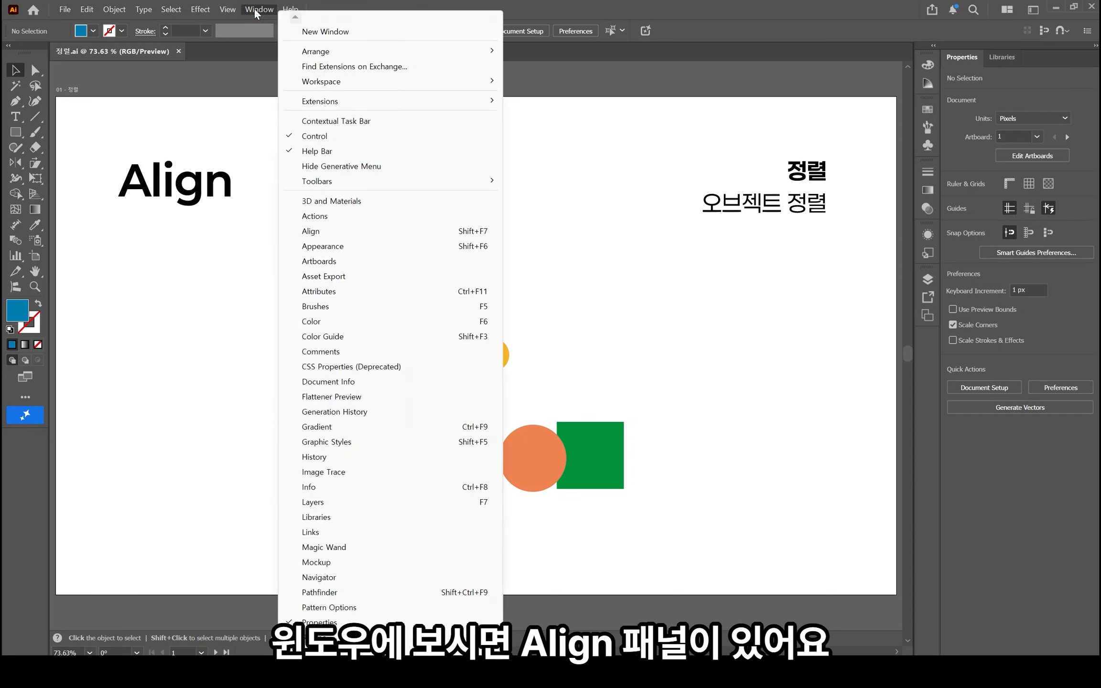
left_click(322, 231)
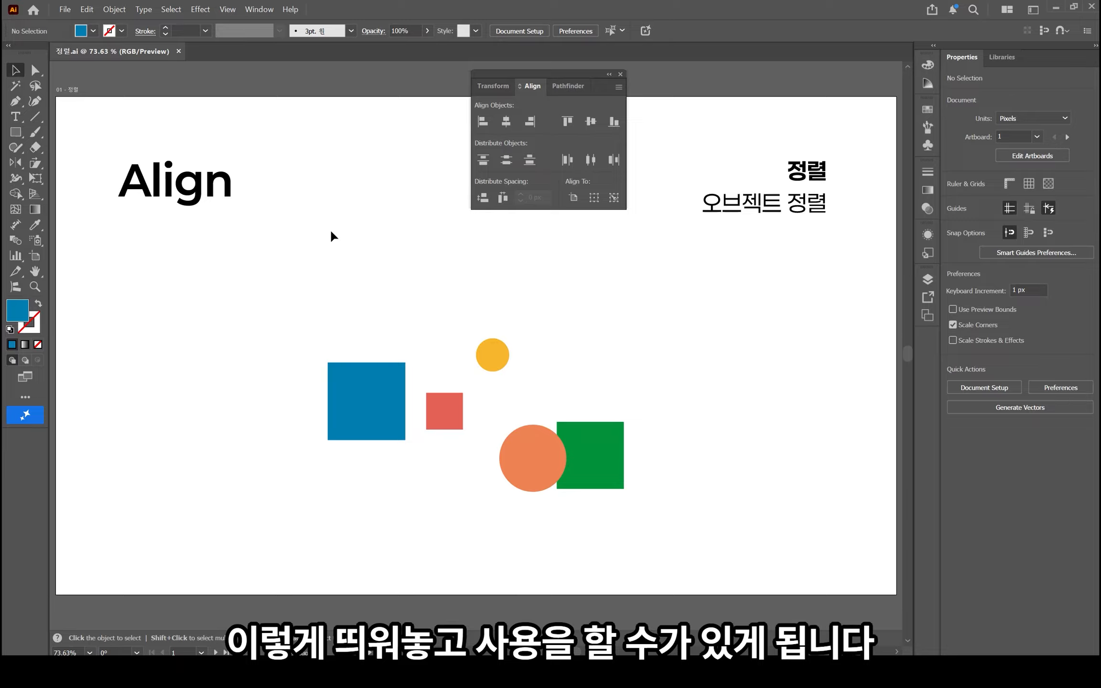
left_click_drag(520, 73, 751, 281)
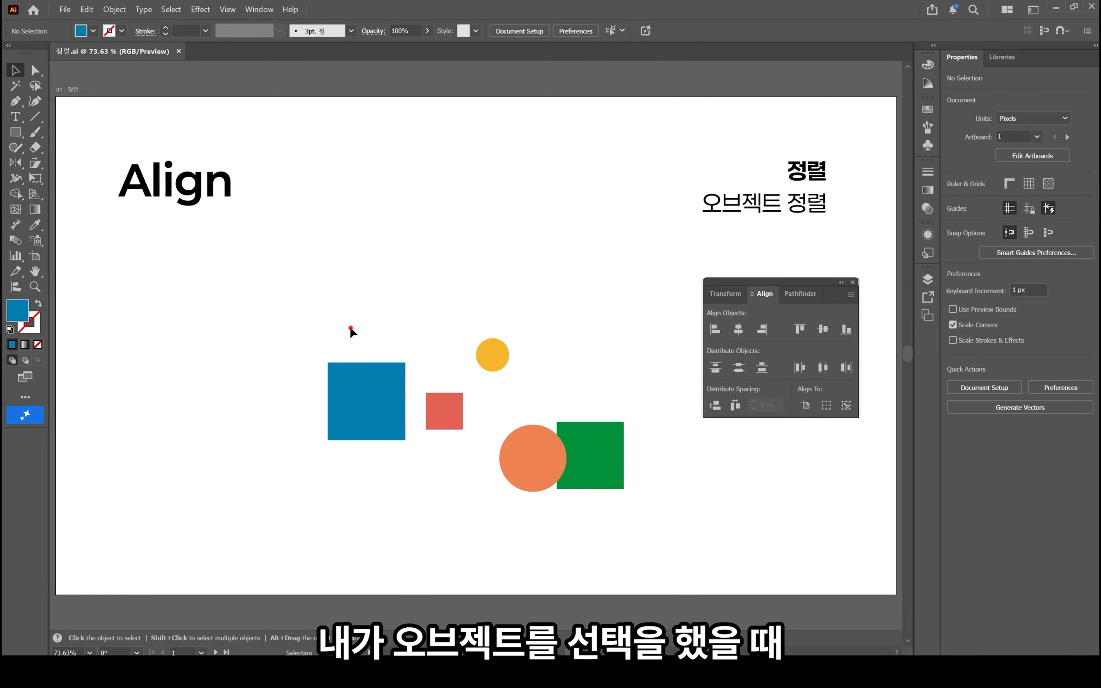
Try left-aligning the blue and red squares to each other, undo the alignment and clear the selection
left_click_drag(351, 328, 447, 442)
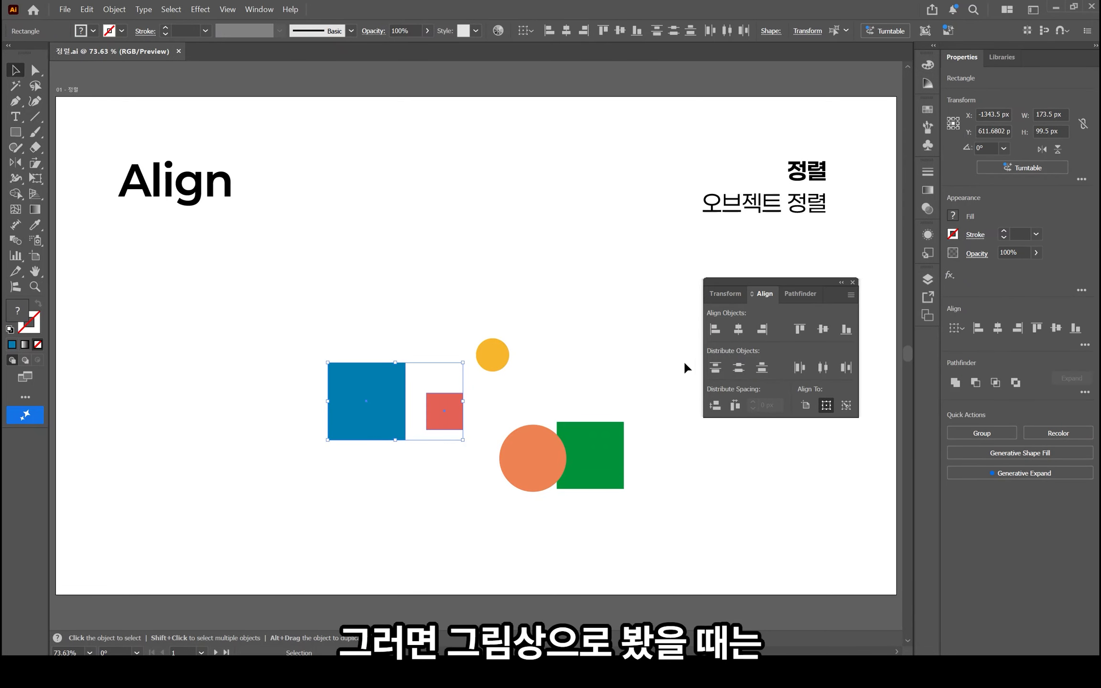
left_click(716, 334)
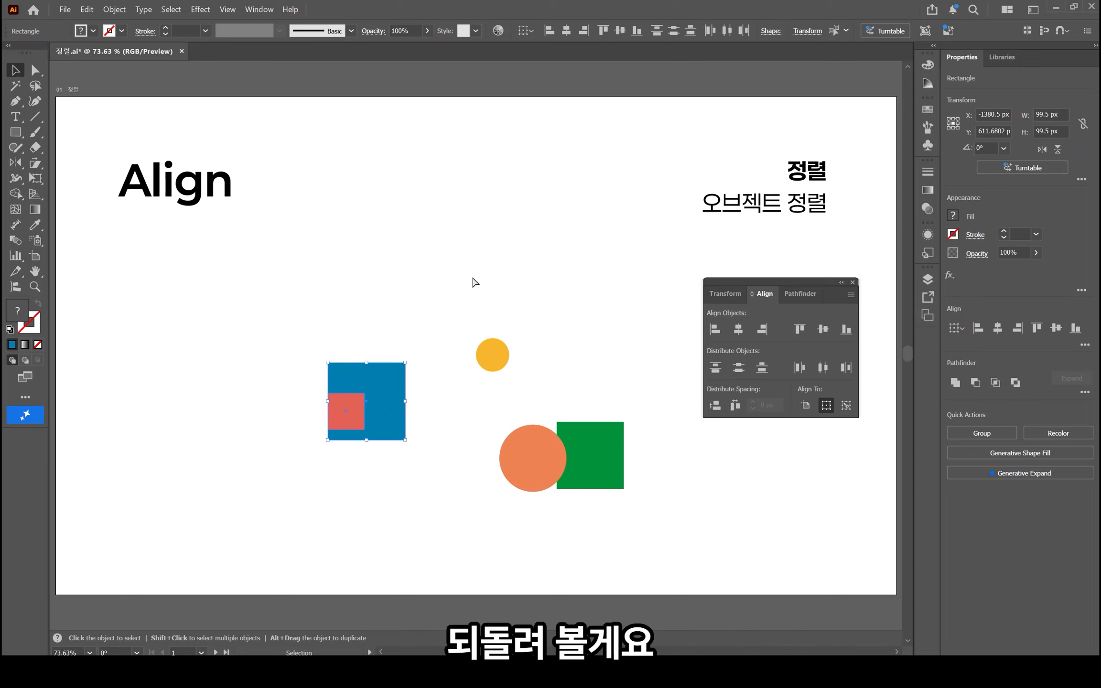
key("ctrl+z")
left_click(442, 305)
Try left-aligning the red square and the yellow circle, and undo the alignment
left_click_drag(442, 306, 505, 404)
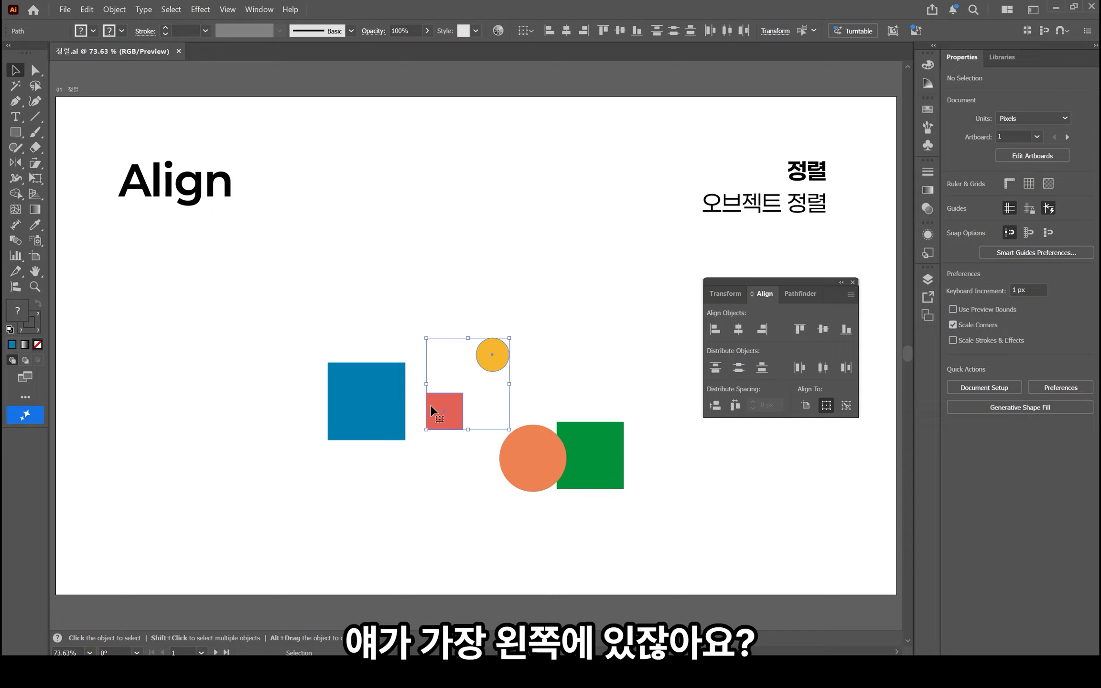
left_click(720, 333)
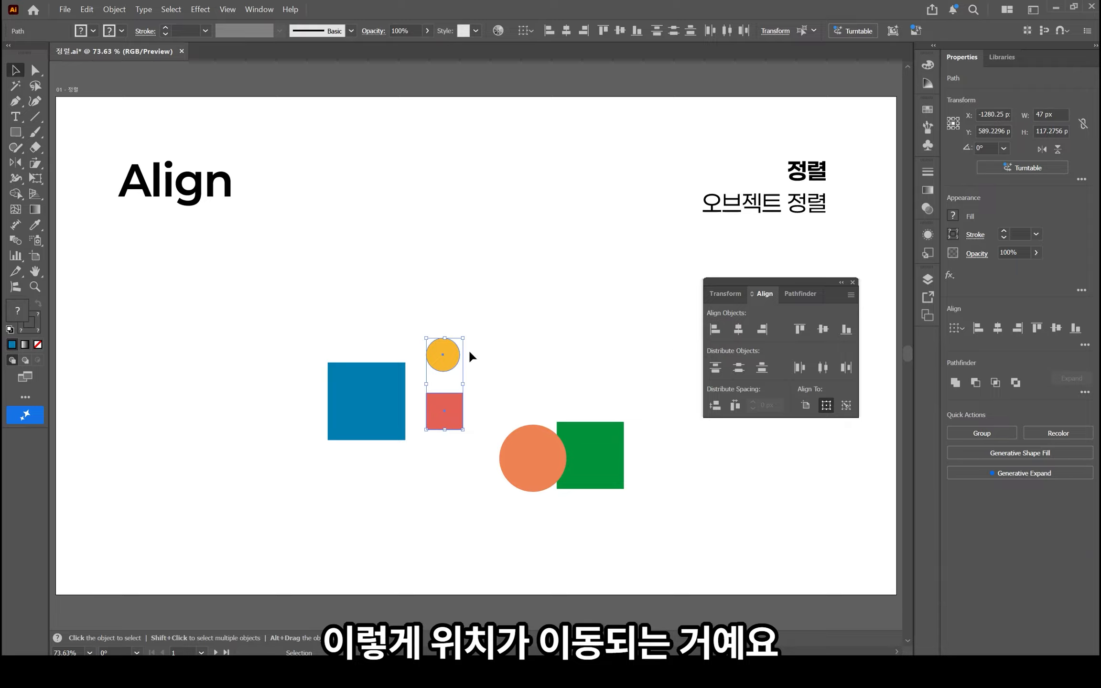
key("ctrl+z")
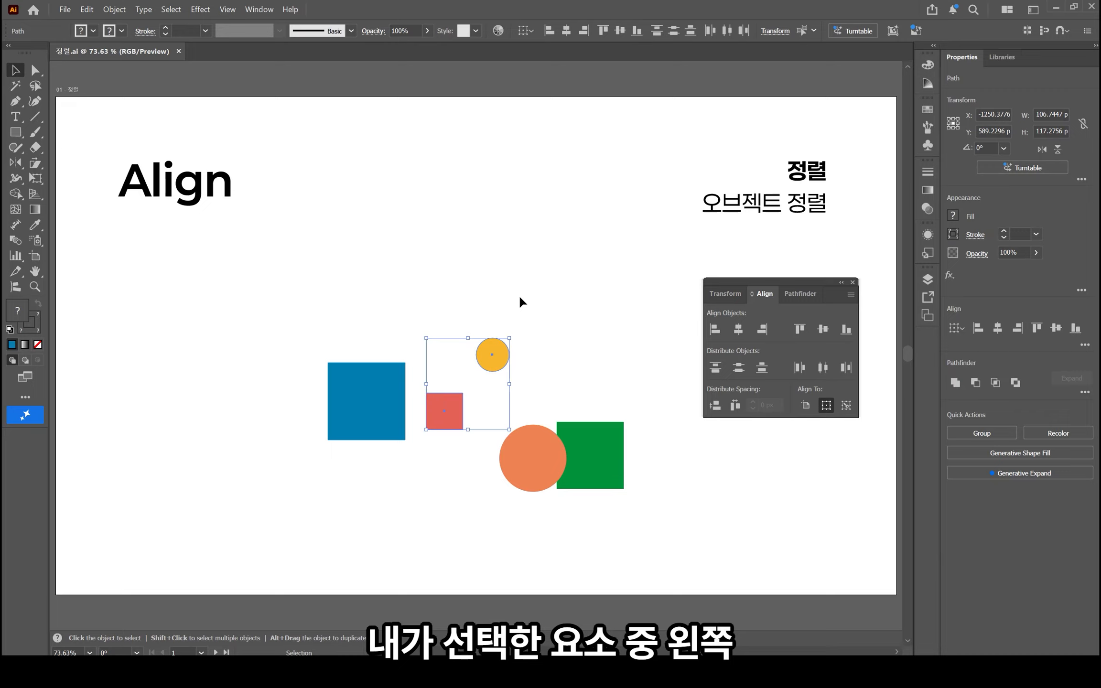
Try right-aligning and horizontally centring the orange circle and green square, undoing each alignment
left_click_drag(582, 367, 550, 459)
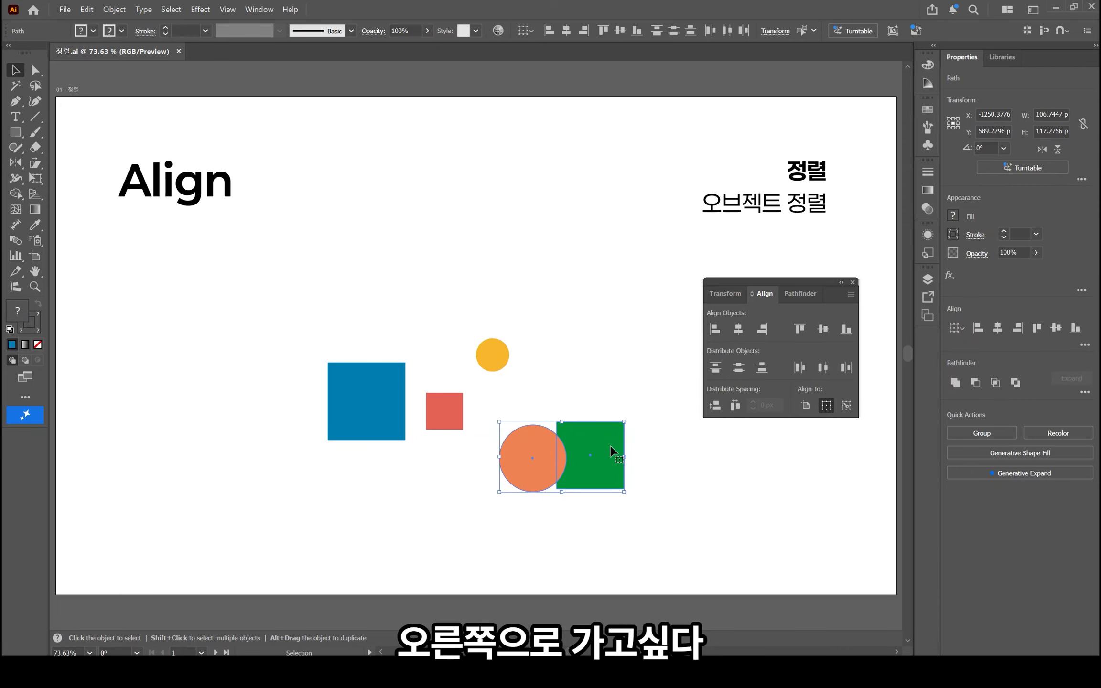
left_click(763, 329)
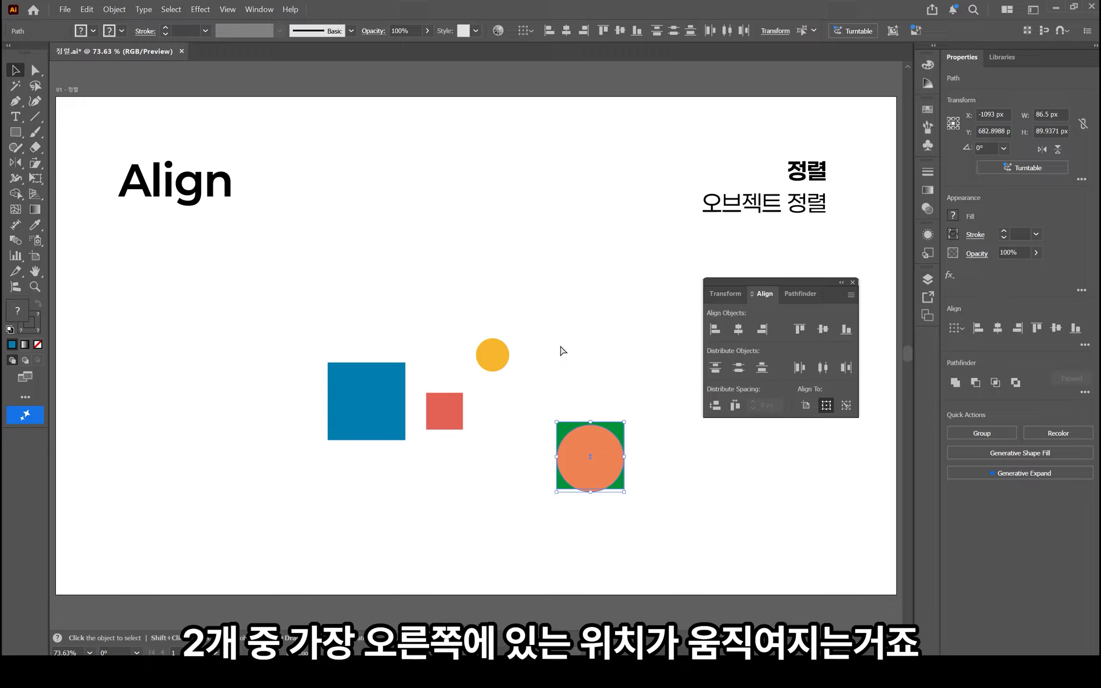
key("ctrl+z")
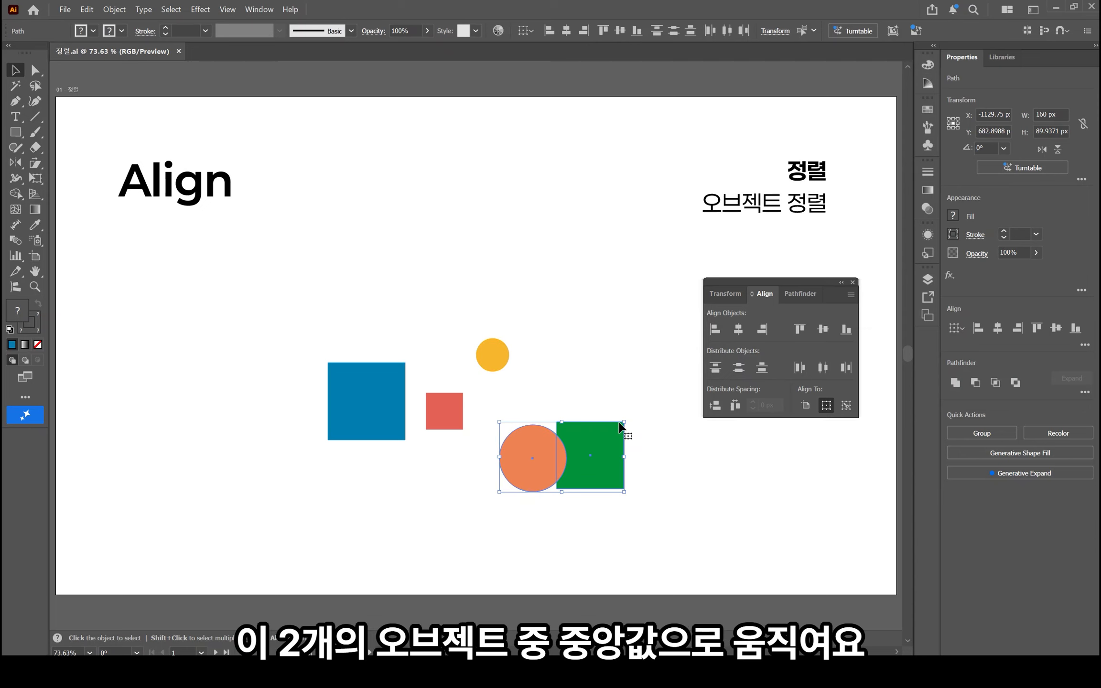
left_click(738, 330)
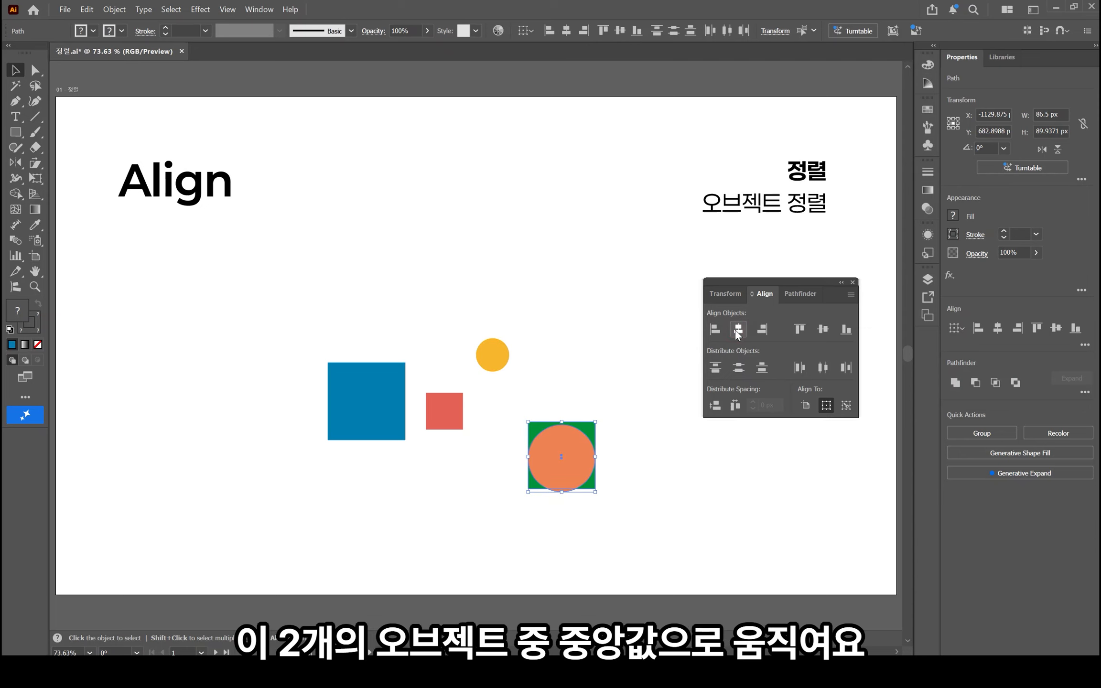
key("ctrl+z")
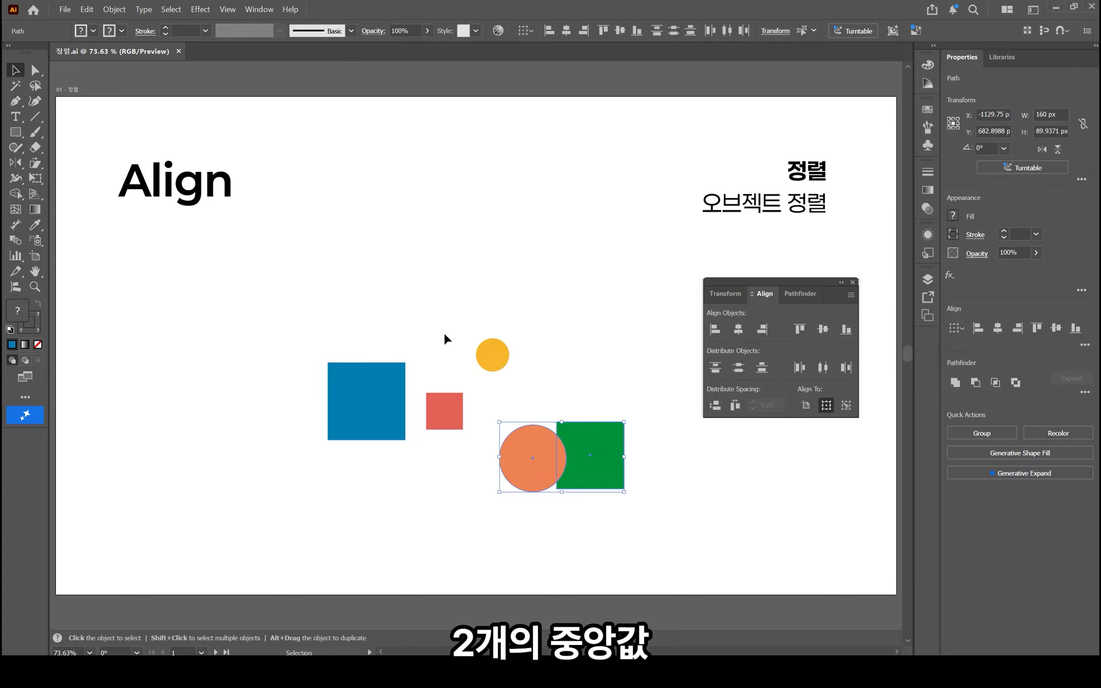
Try horizontally centring the four shapes without the blue square, and then all five shapes, undoing each alignment
left_click_drag(444, 332, 626, 501)
left_click(739, 330)
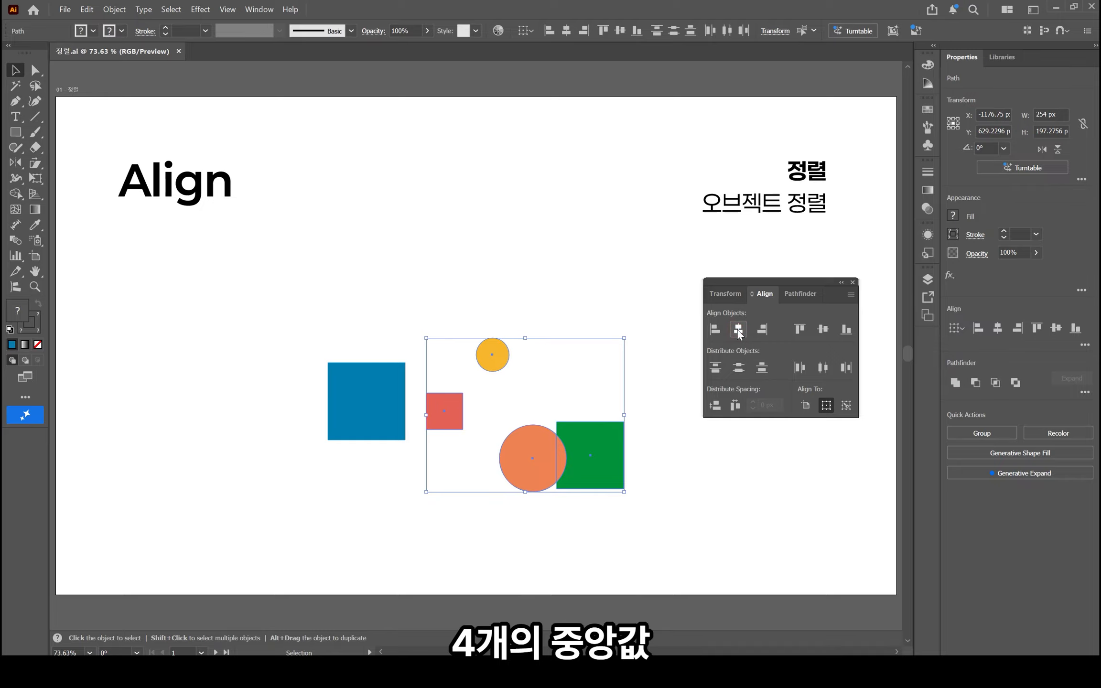
key("ctrl+z")
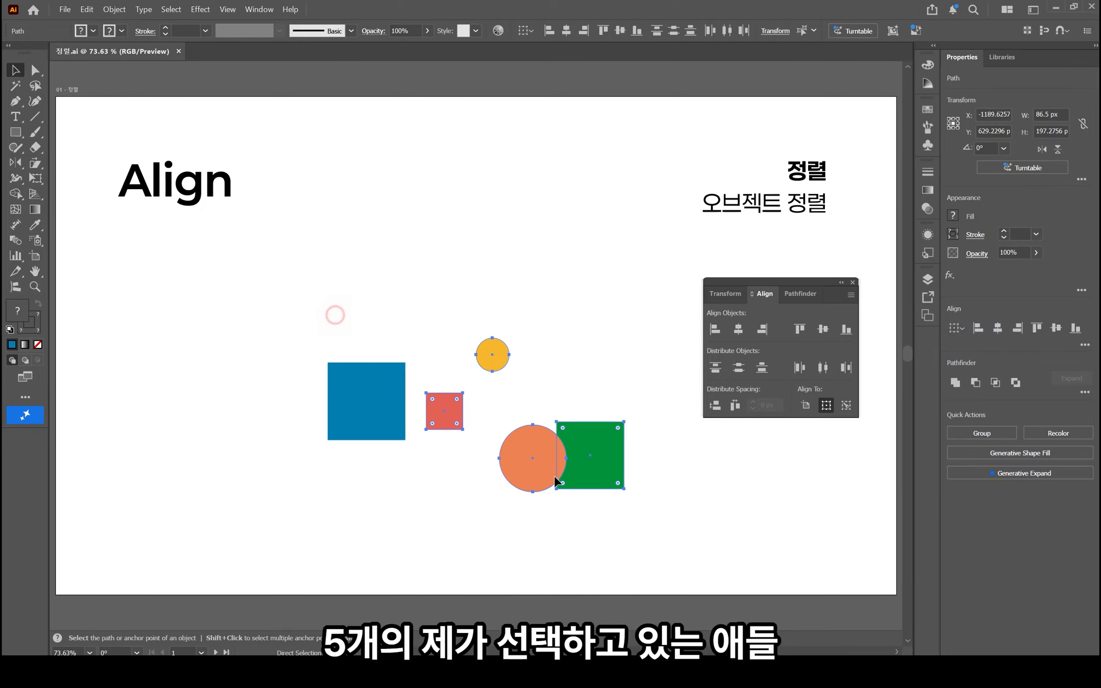
left_click_drag(334, 313, 673, 492)
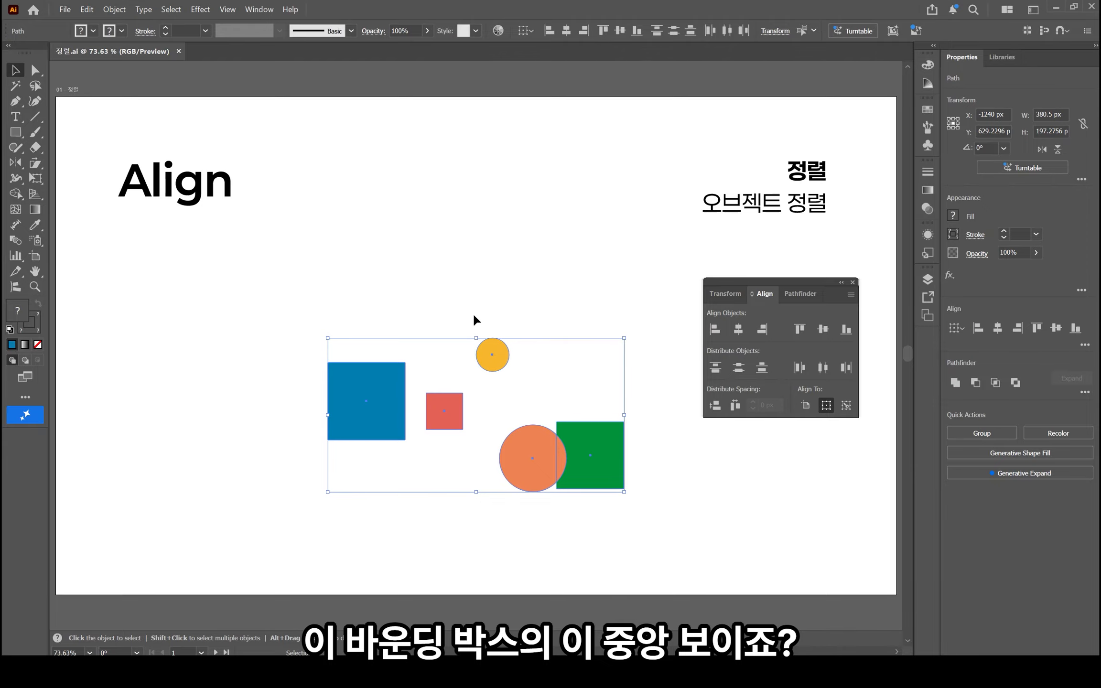
left_click(741, 327)
key("ctrl+z")
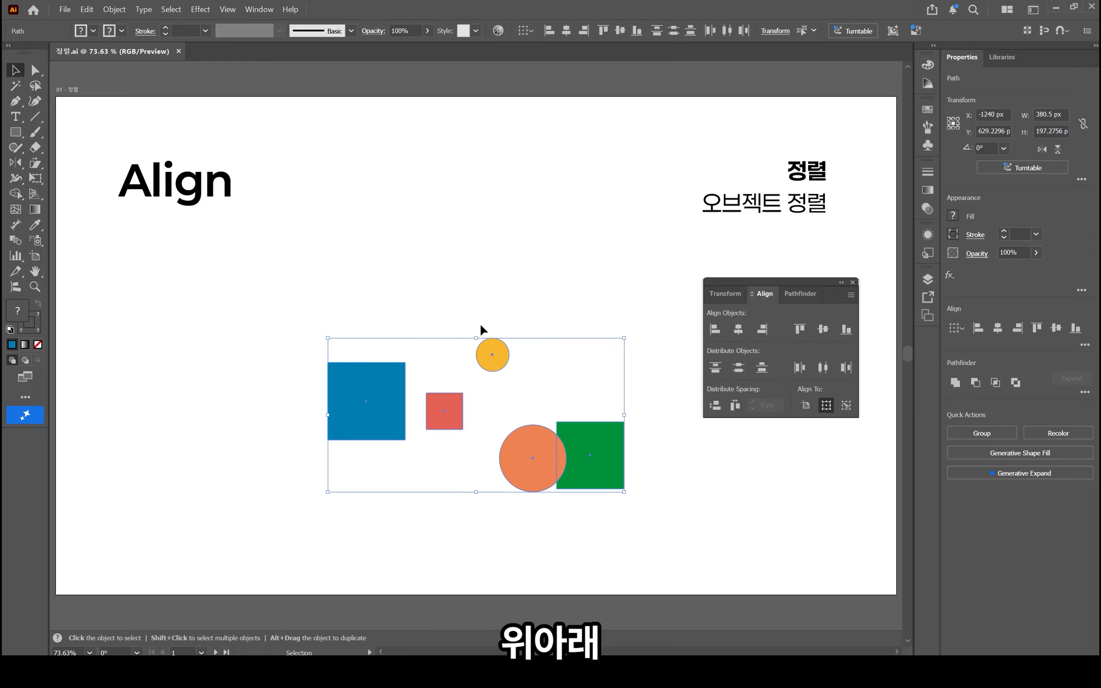
Try aligning all five shapes to the top, bottom and vertical centre, undoing each alignment, and clear the selection
left_click(800, 329)
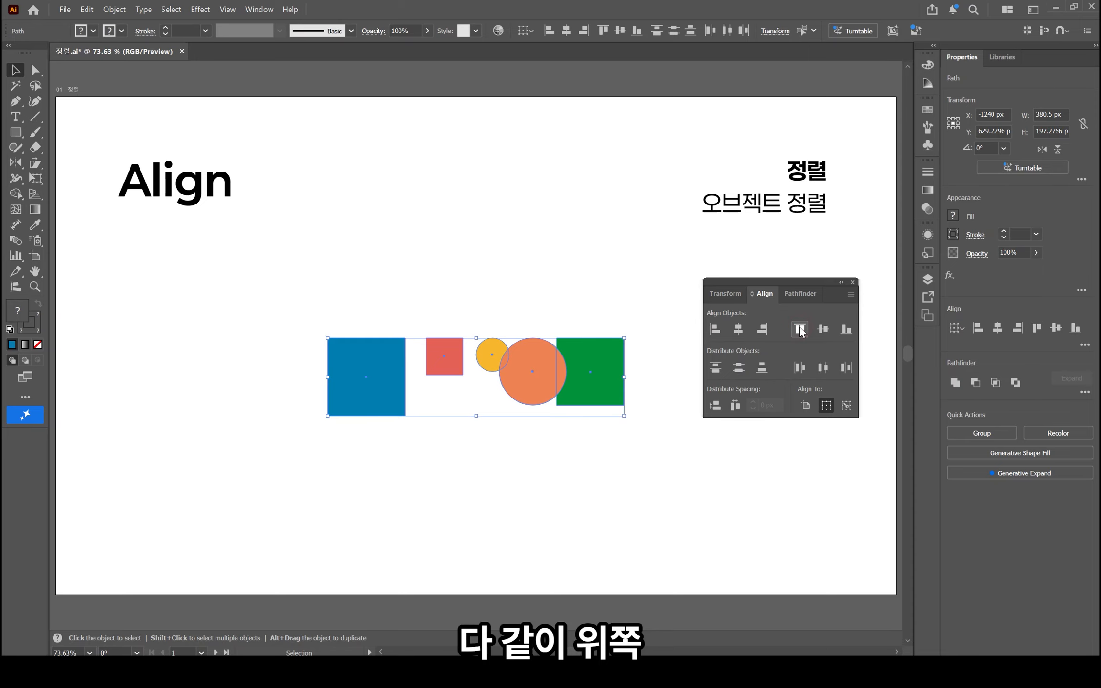
key("ctrl+z")
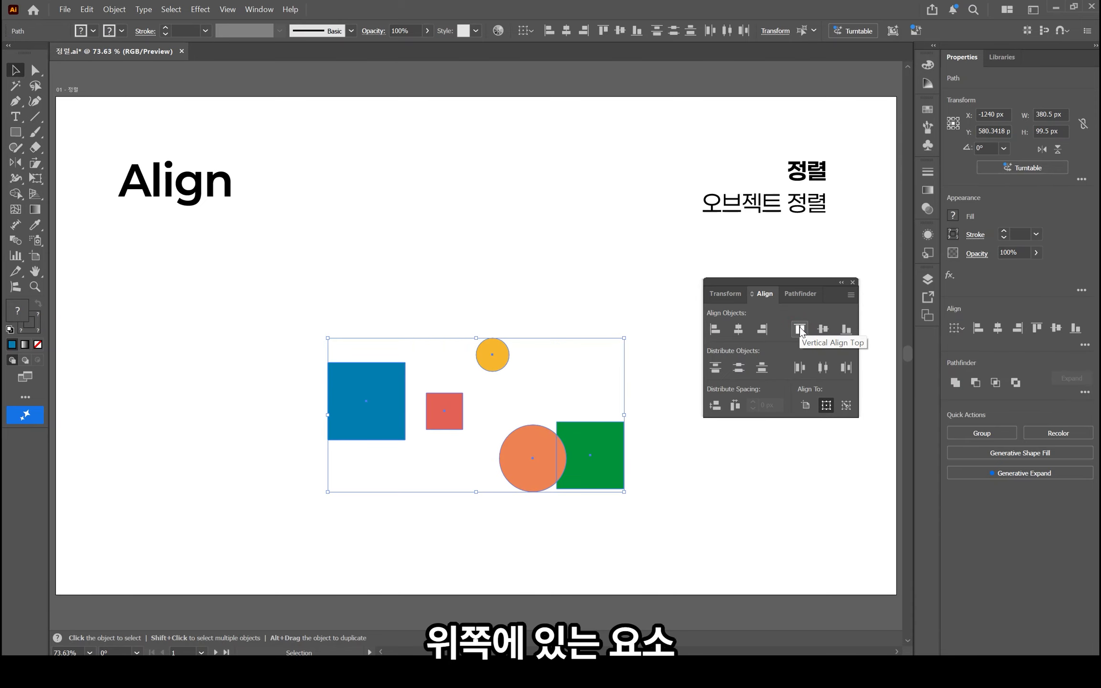
left_click(846, 329)
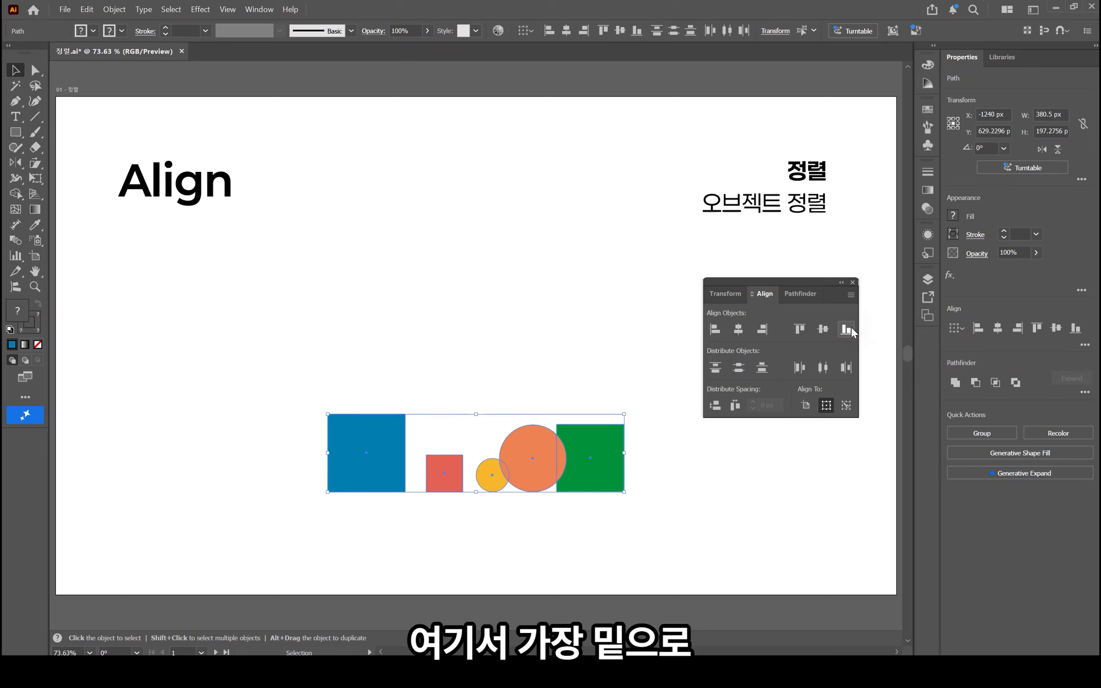
key("ctrl+z")
left_click(823, 329)
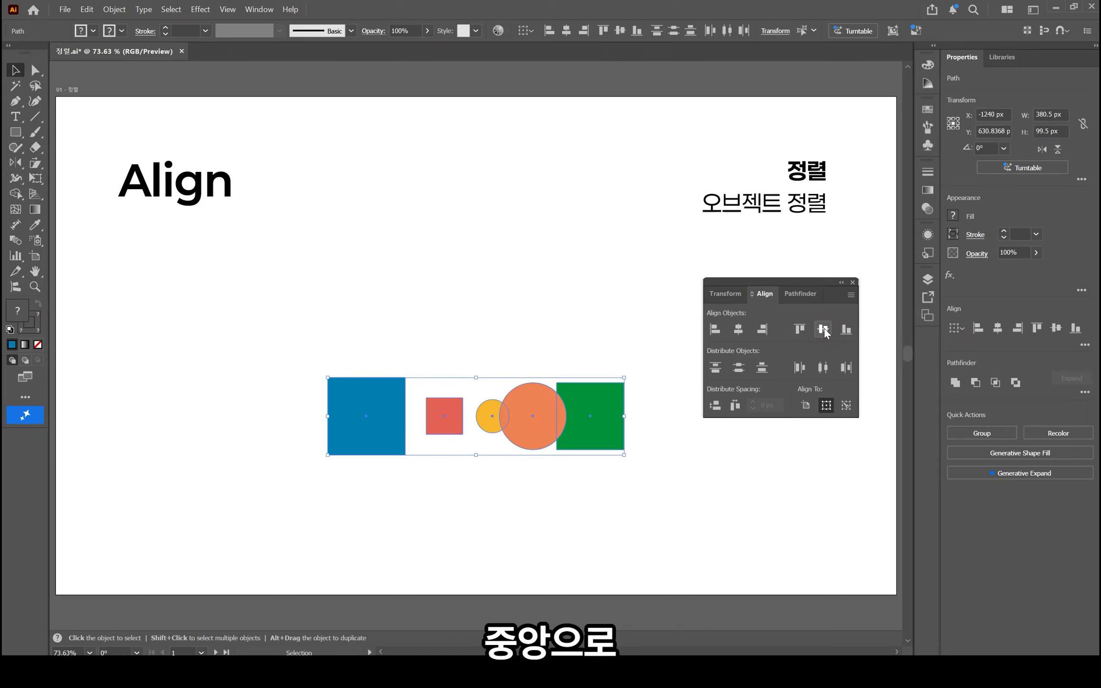
key("ctrl+z")
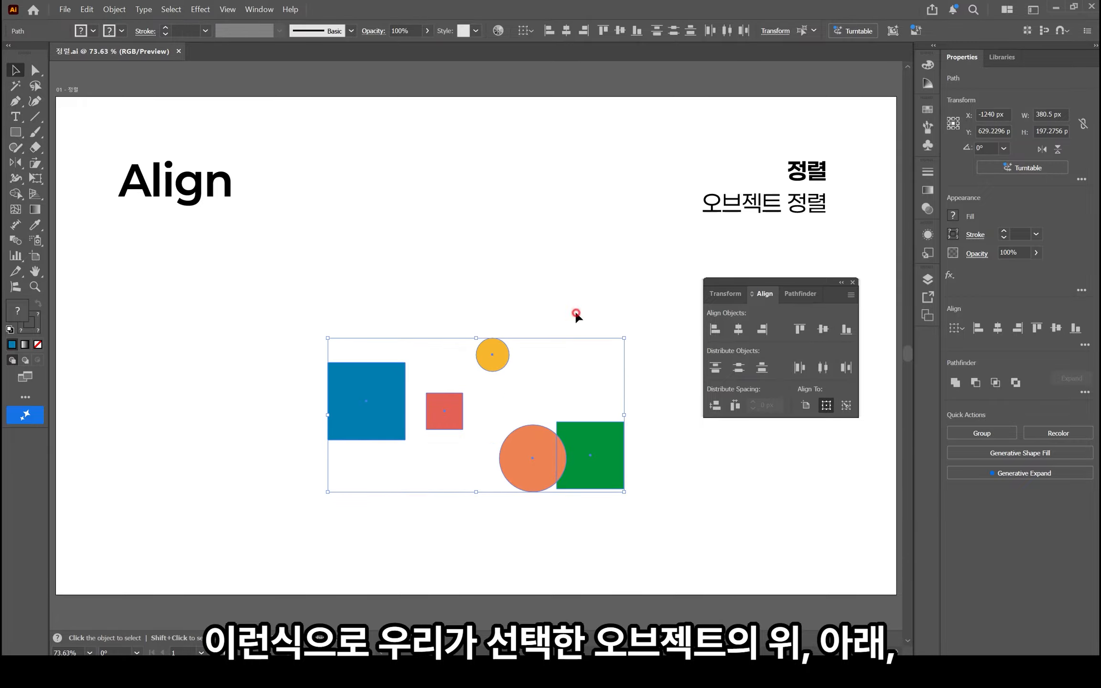
left_click(577, 315)
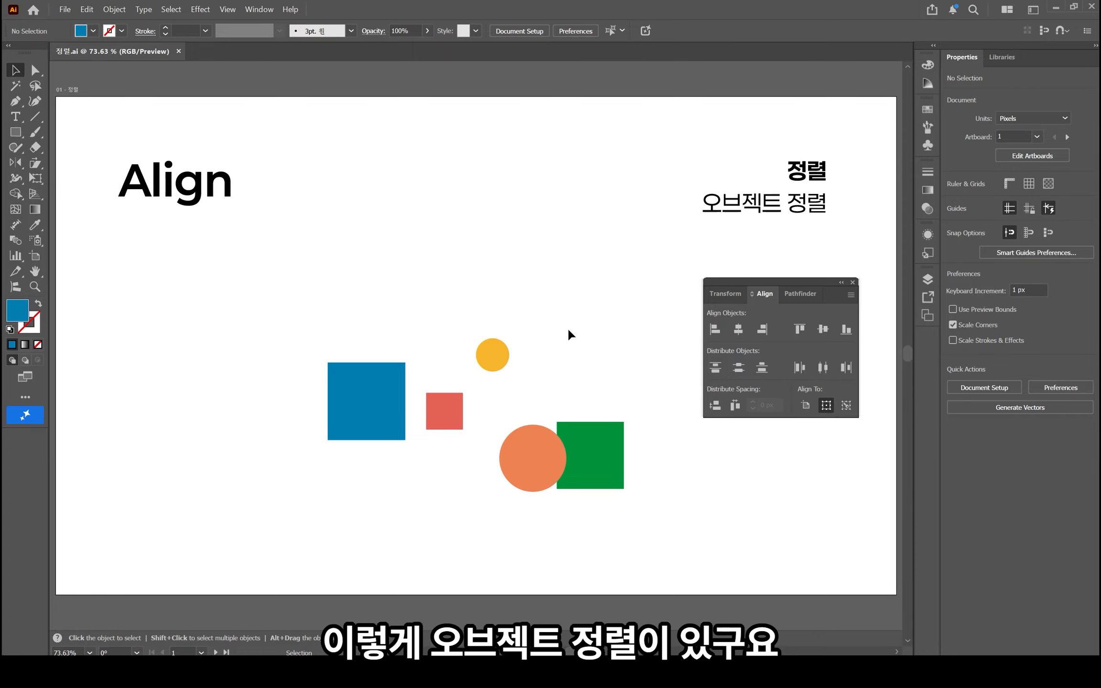
On artboard 2, move the Align panel off the green square and distribute all five shapes by their horizontal centres
left_click(216, 653)
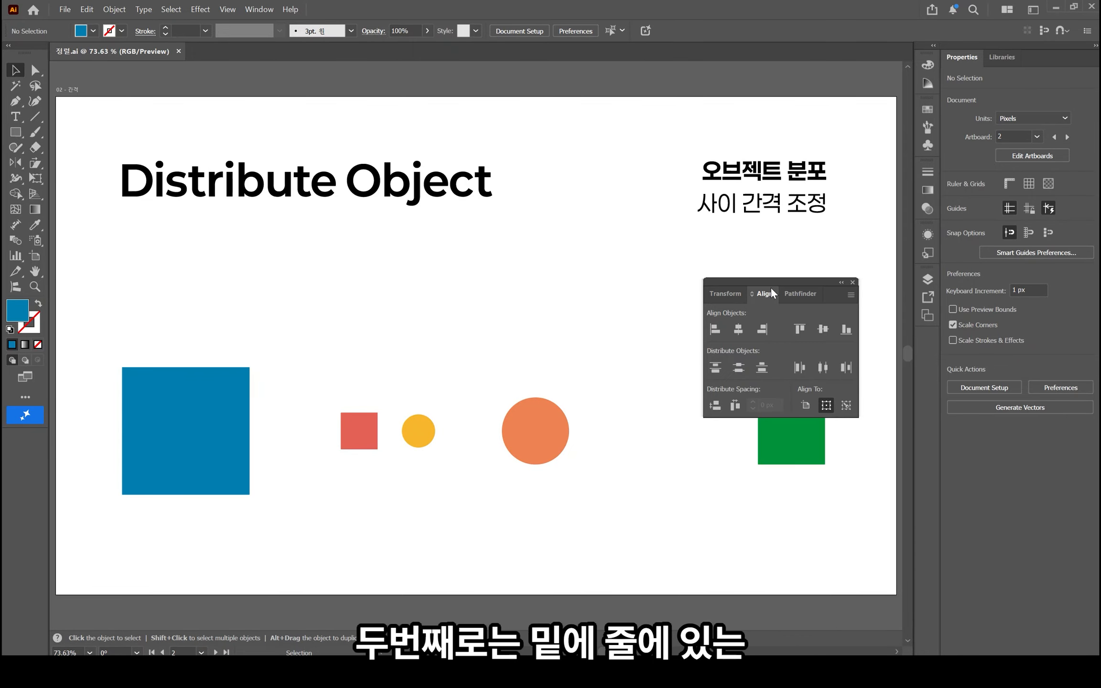
left_click_drag(804, 285, 836, 229)
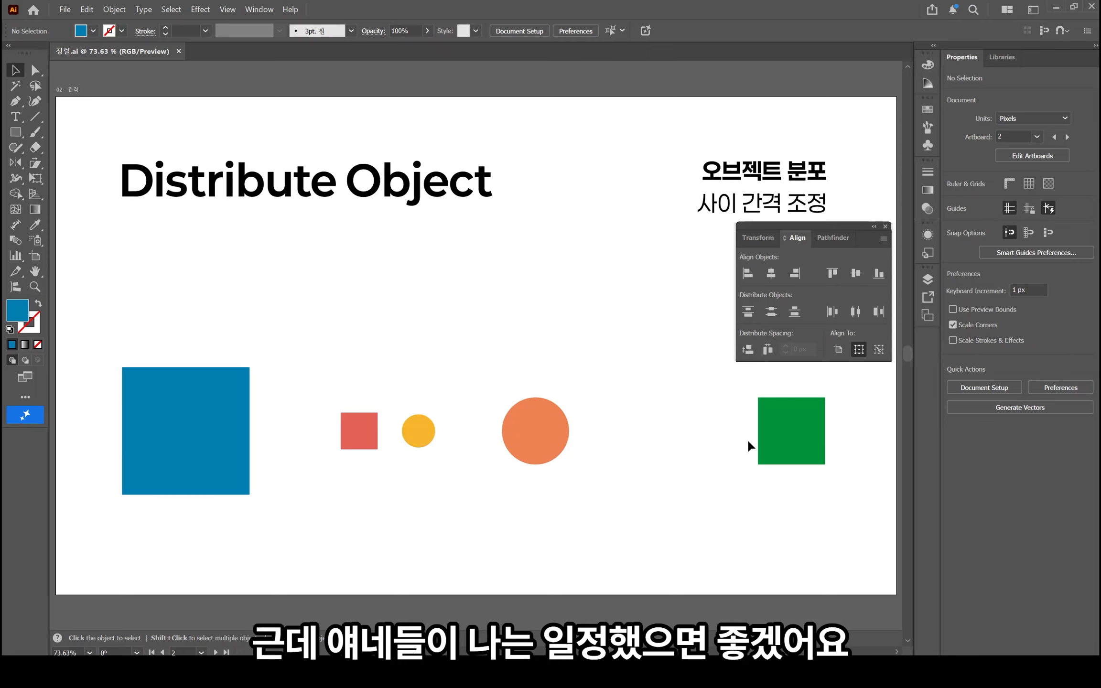
left_click_drag(825, 515, 174, 409)
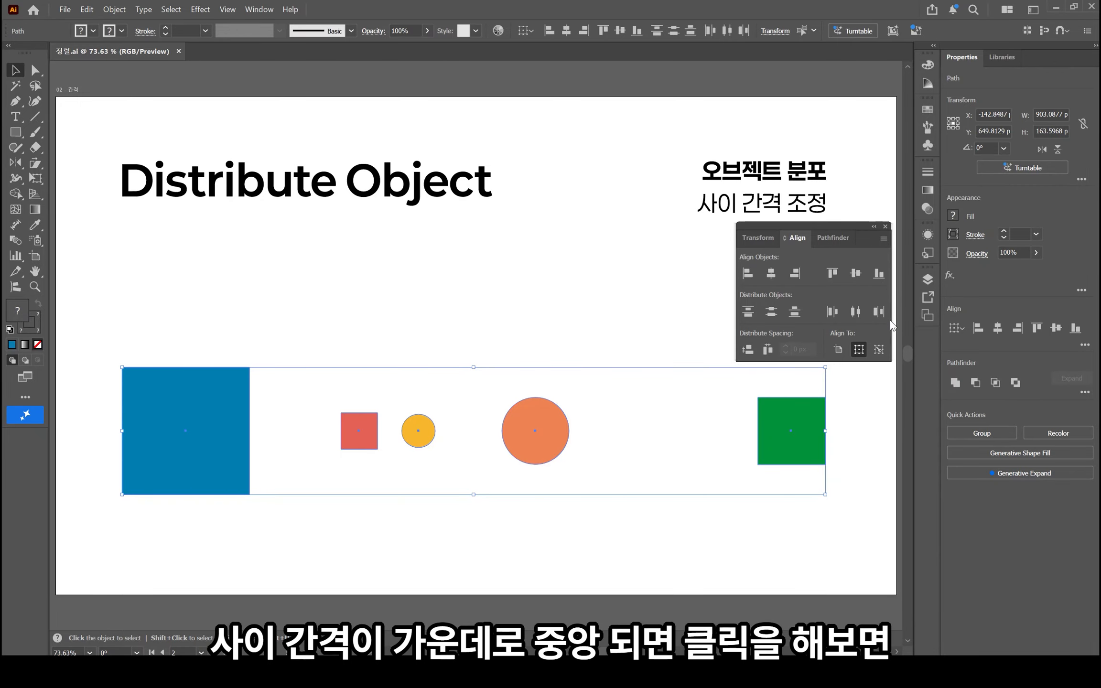
left_click(854, 313)
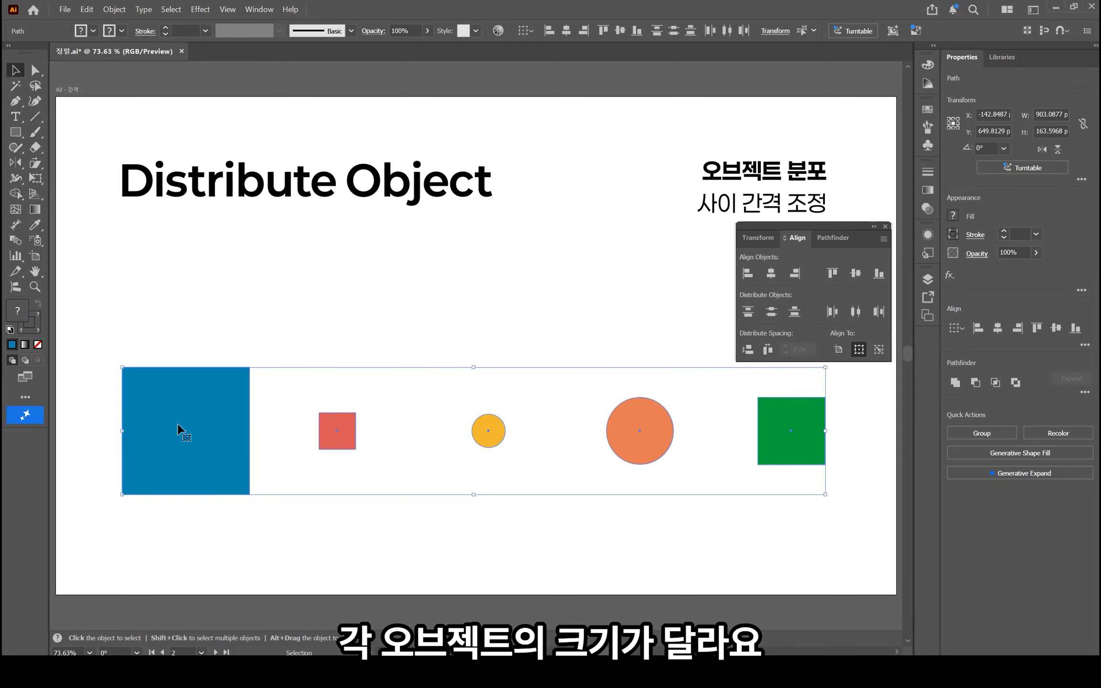
left_click(328, 299)
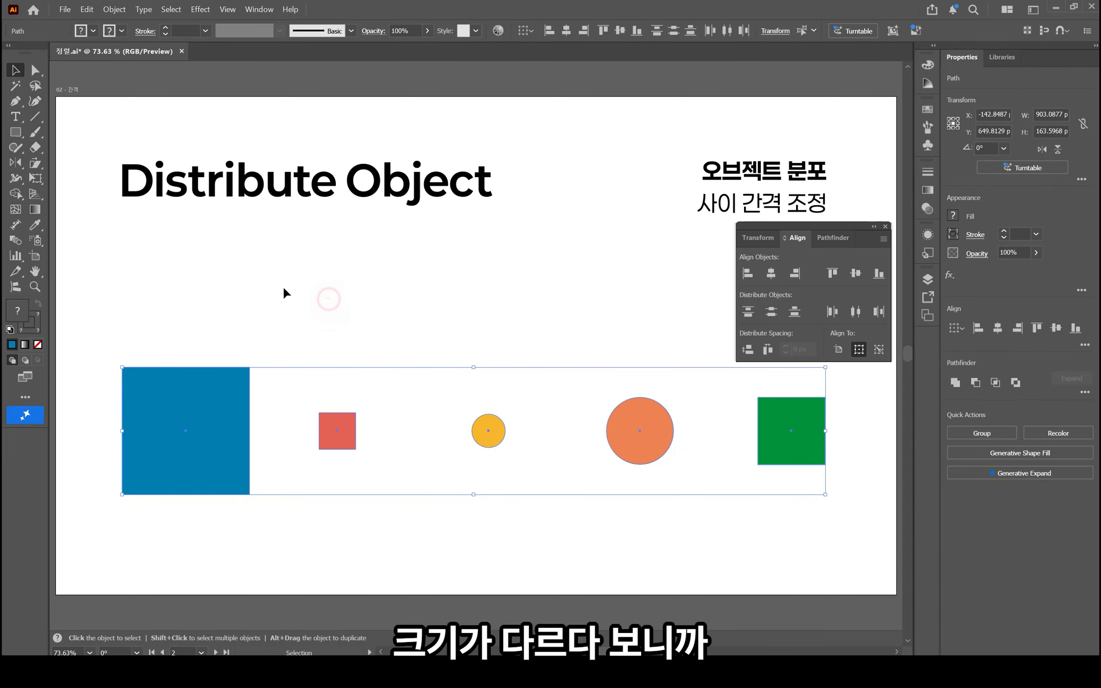
Draw a vertical line about 247 px long through the middle of the blue square with the default 1 pt black stroke
left_click(35, 120)
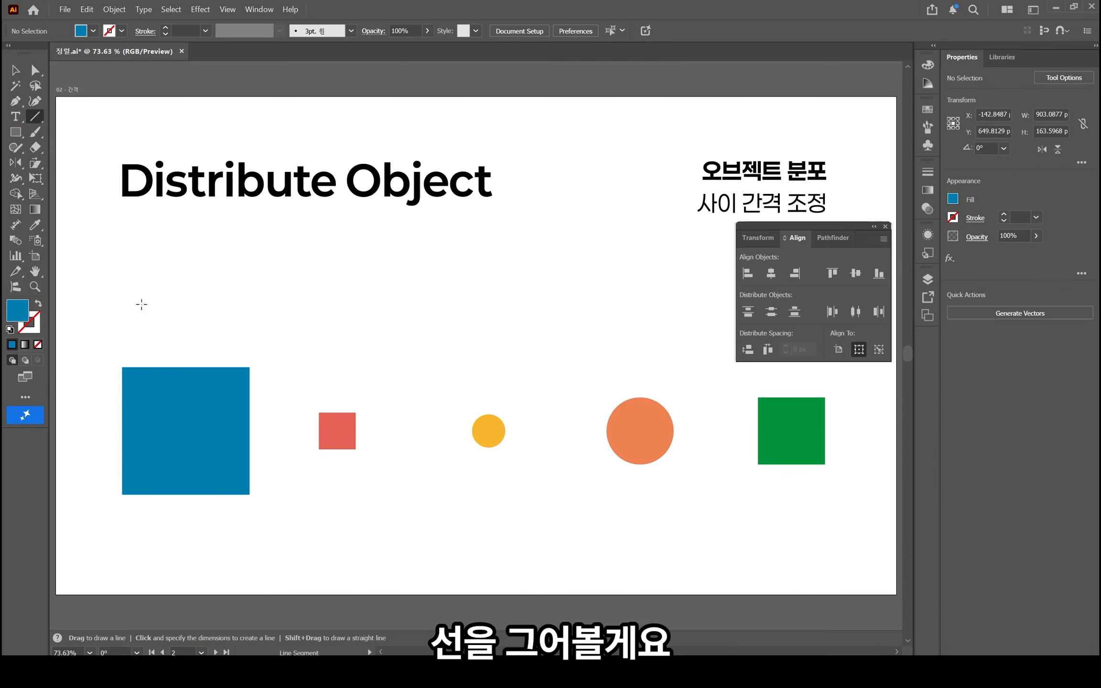
left_click_drag(199, 329, 200, 521)
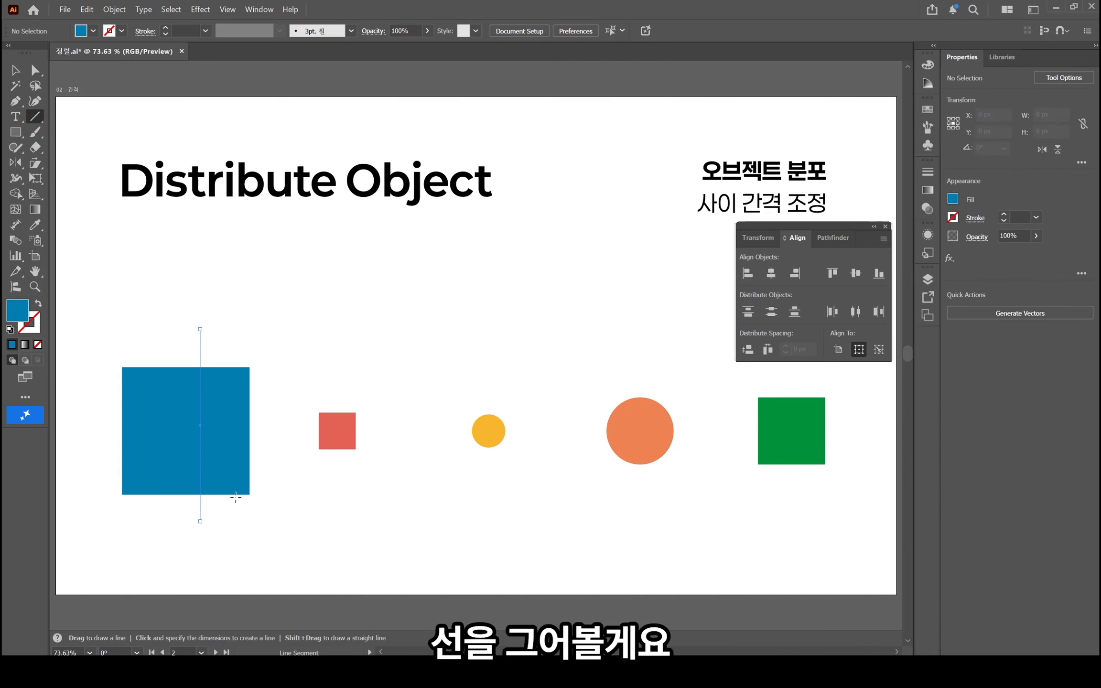
key("v")
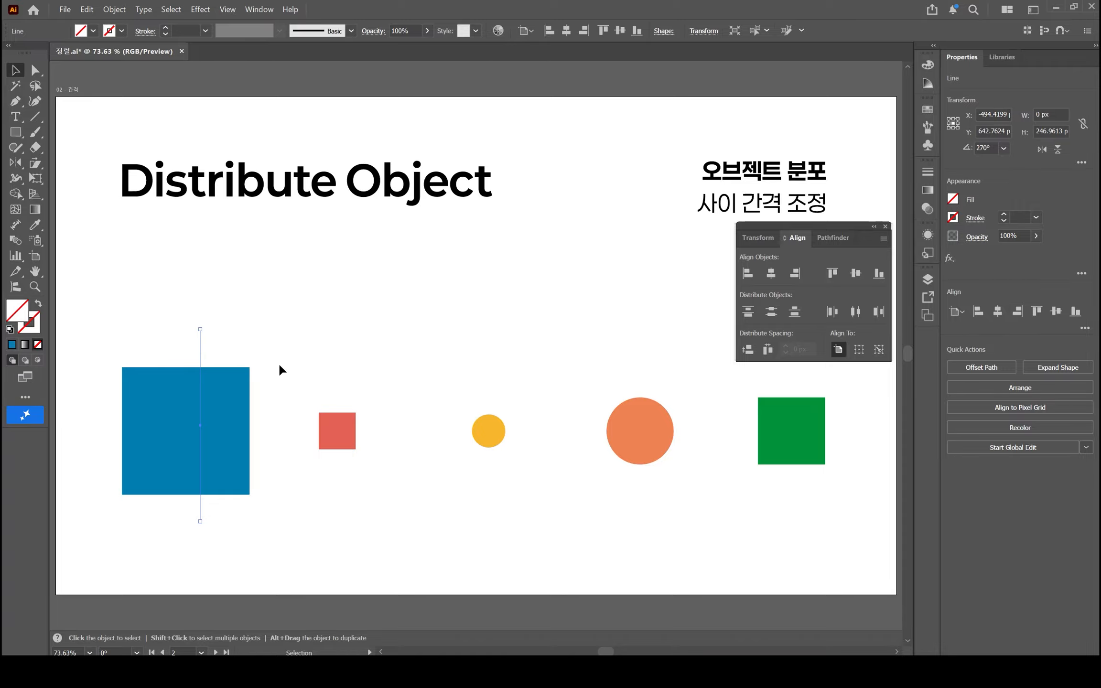
key("d")
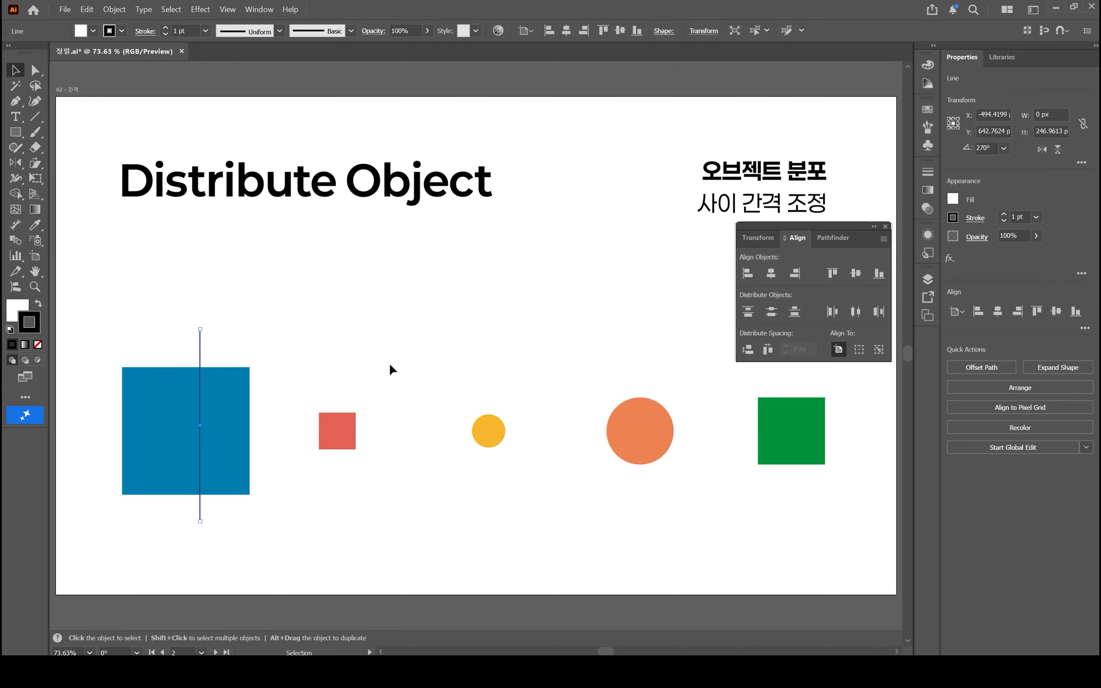
Remove the vertical line's fill, select it together with the blue square as the key object, and clear the selection
key("slash")
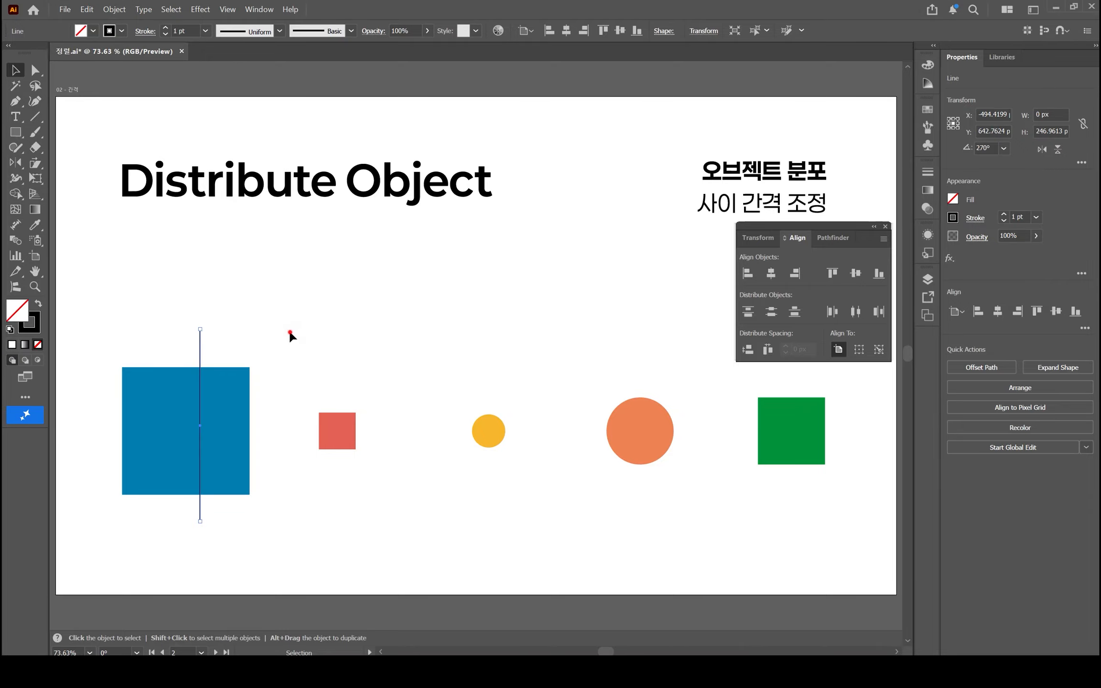
left_click(237, 407, "shift")
left_click(237, 408)
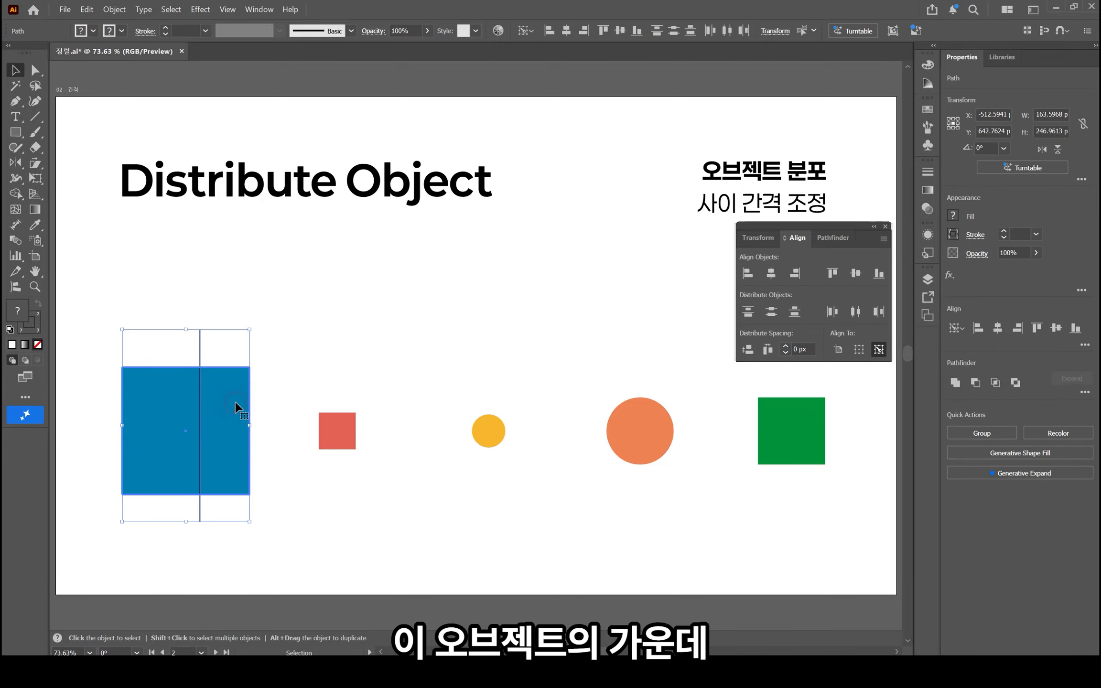
left_click(236, 406)
left_click(204, 347)
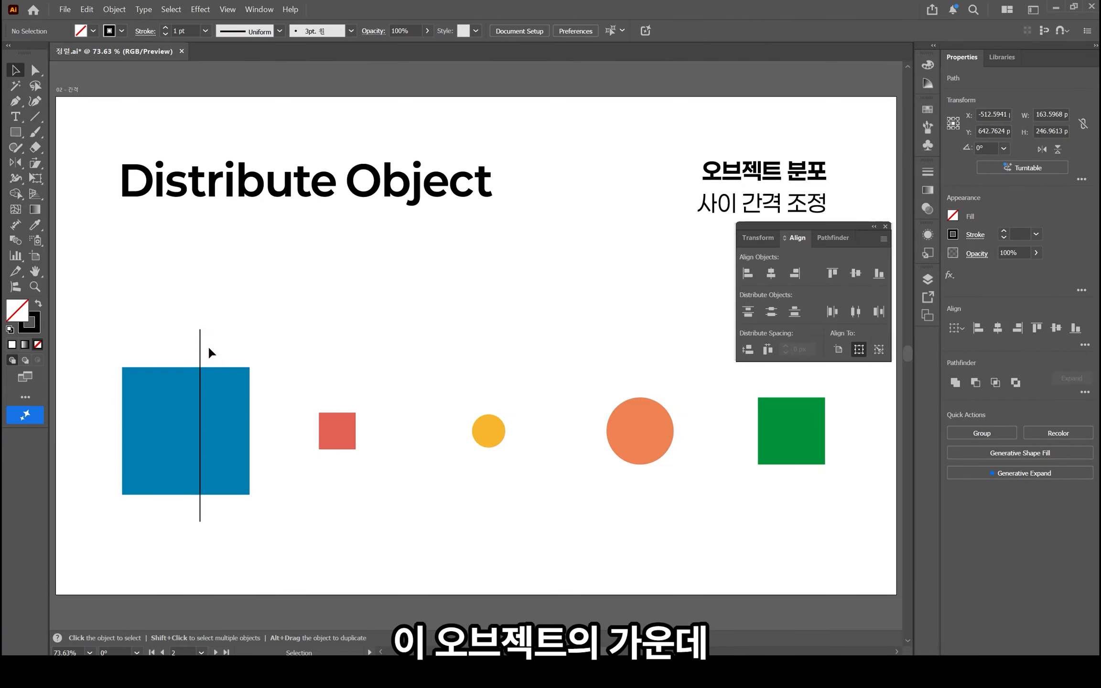
Centre the vertical line on the blue square and copy it at equal intervals through the centres of the other four shapes
left_click_drag(200, 351, 336, 369)
key("ctrl+d")
key("ctrl+d")
key("ctrl+d")
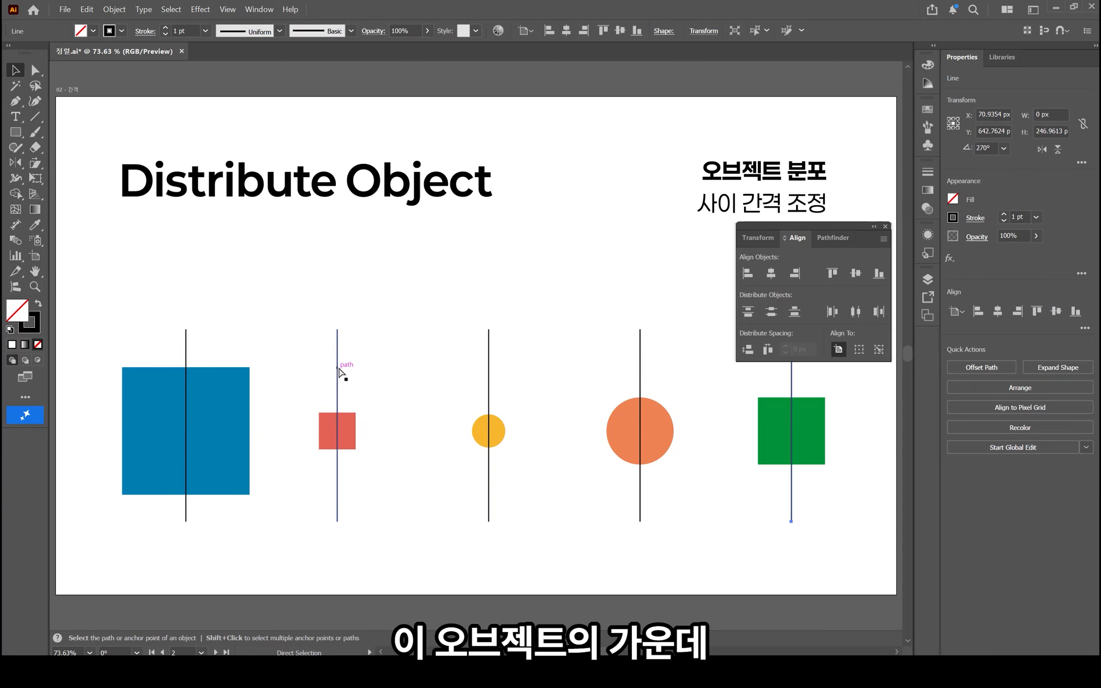
left_click(386, 539)
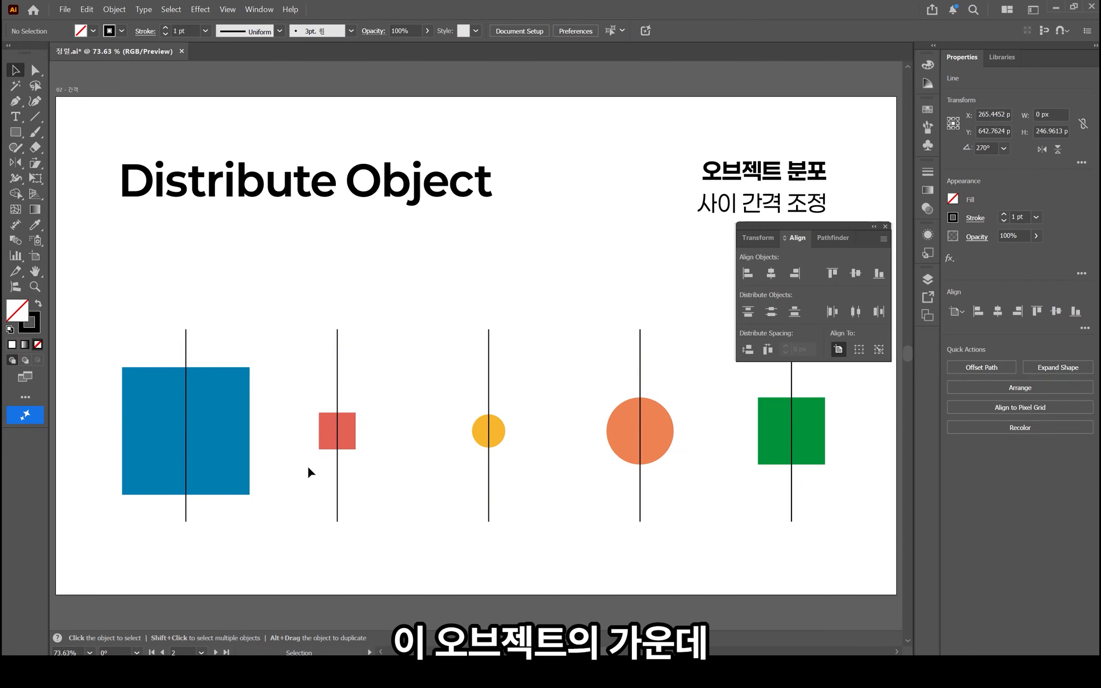
key("v")
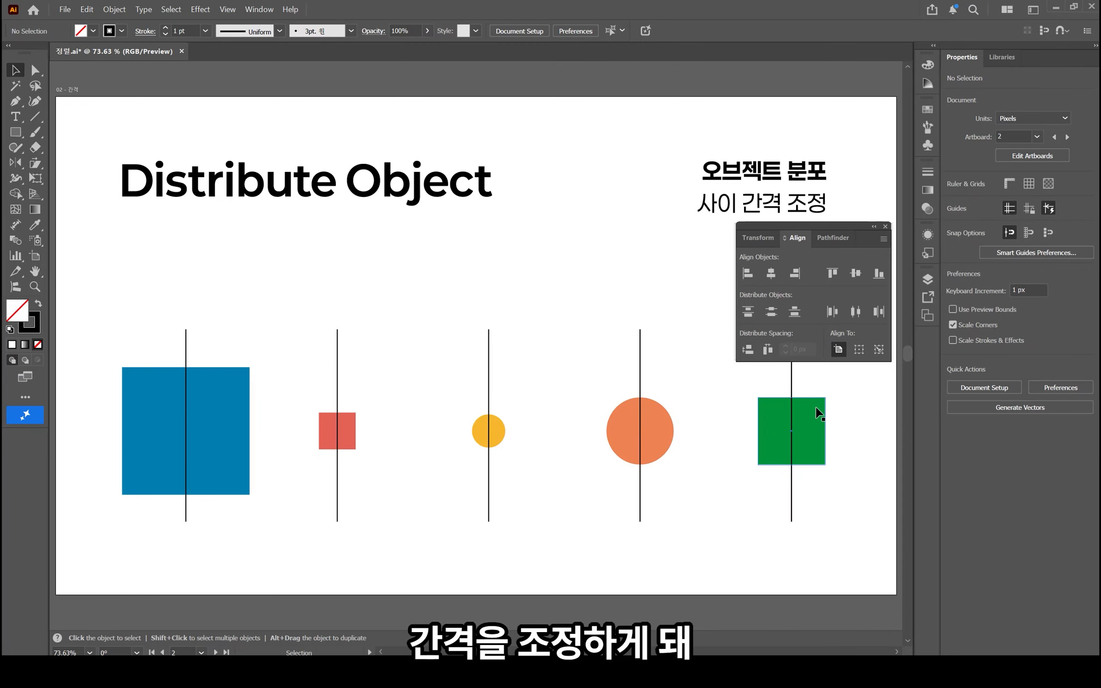
Select all five coloured shapes without the lines, distribute them horizontally by their left edges, and clear the selection
left_click(777, 433)
left_click(499, 427, "shift")
left_click(354, 429, "shift")
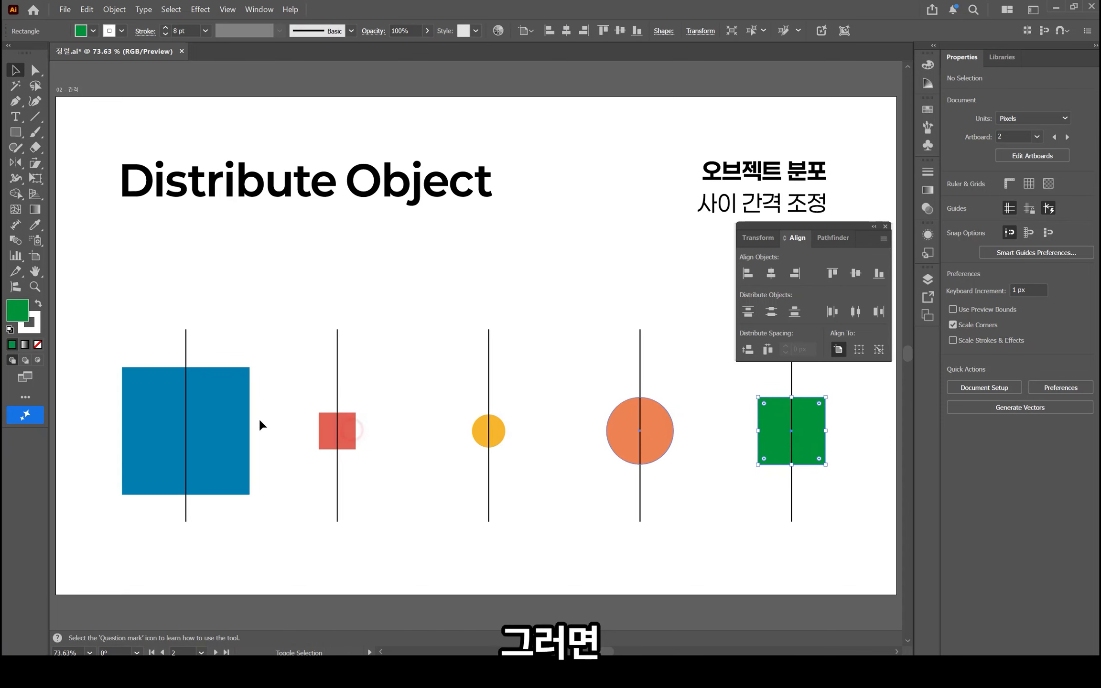
left_click(248, 417, "shift")
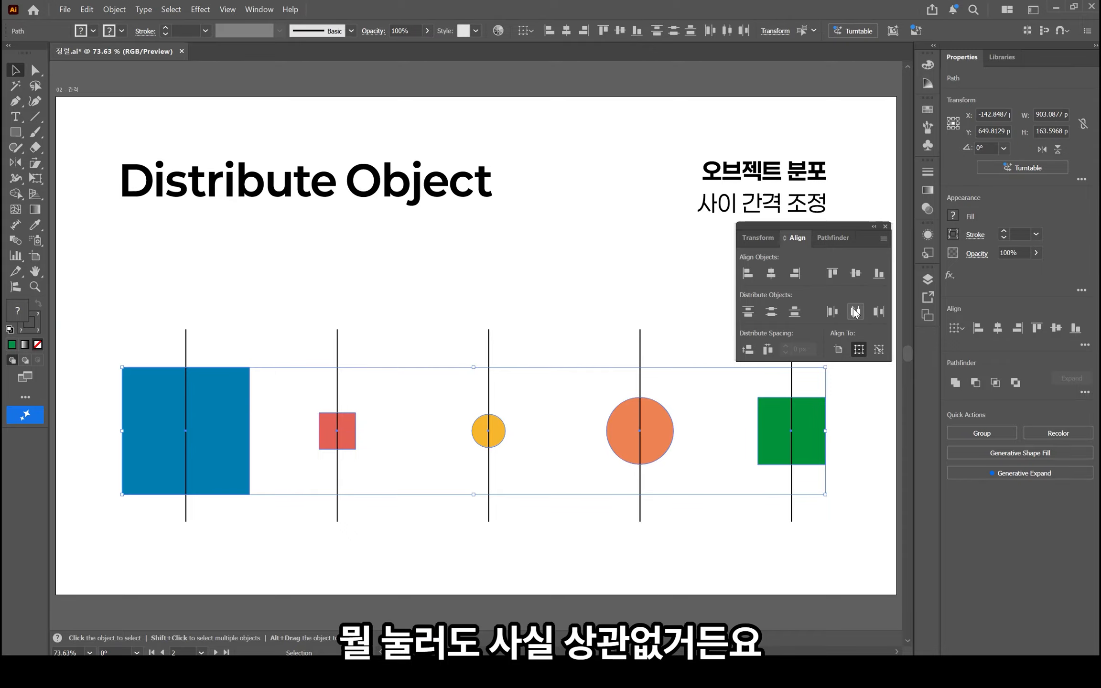
left_click(835, 313)
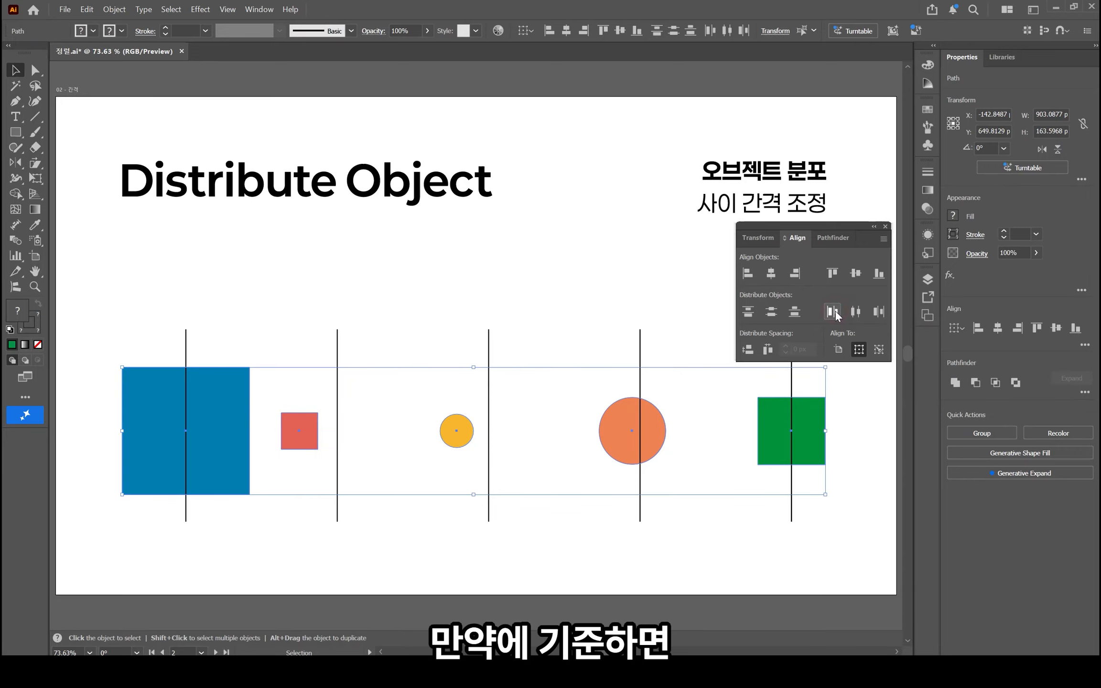
left_click(599, 550)
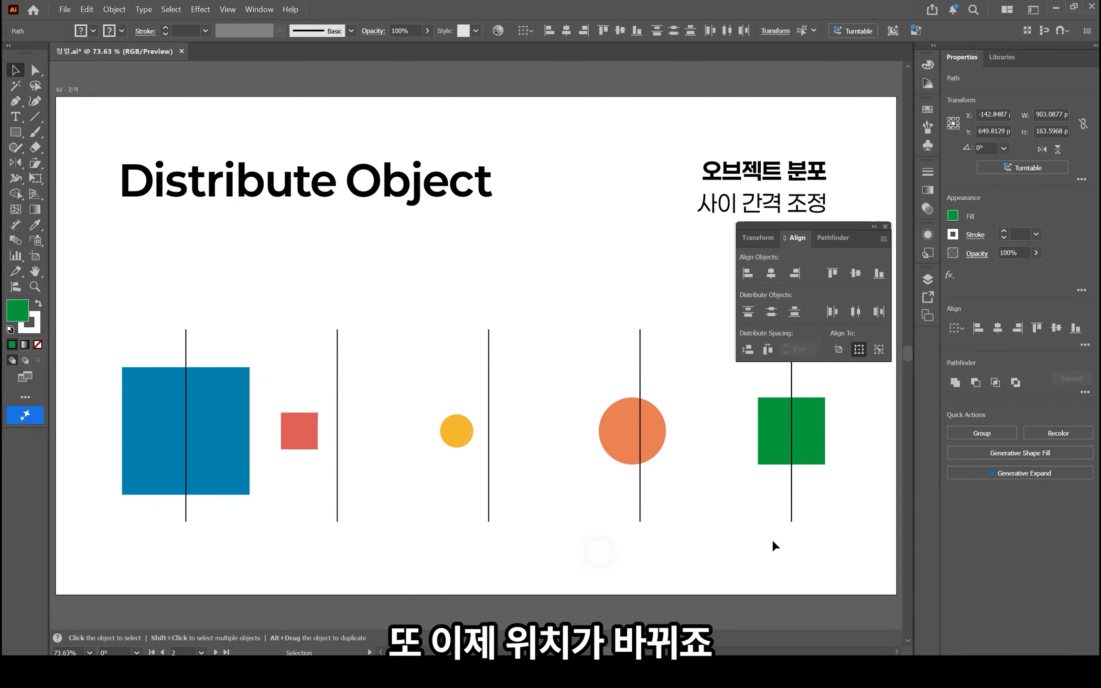
Align the first two vertical lines to the left edges of the blue square and the red square
left_click(187, 509)
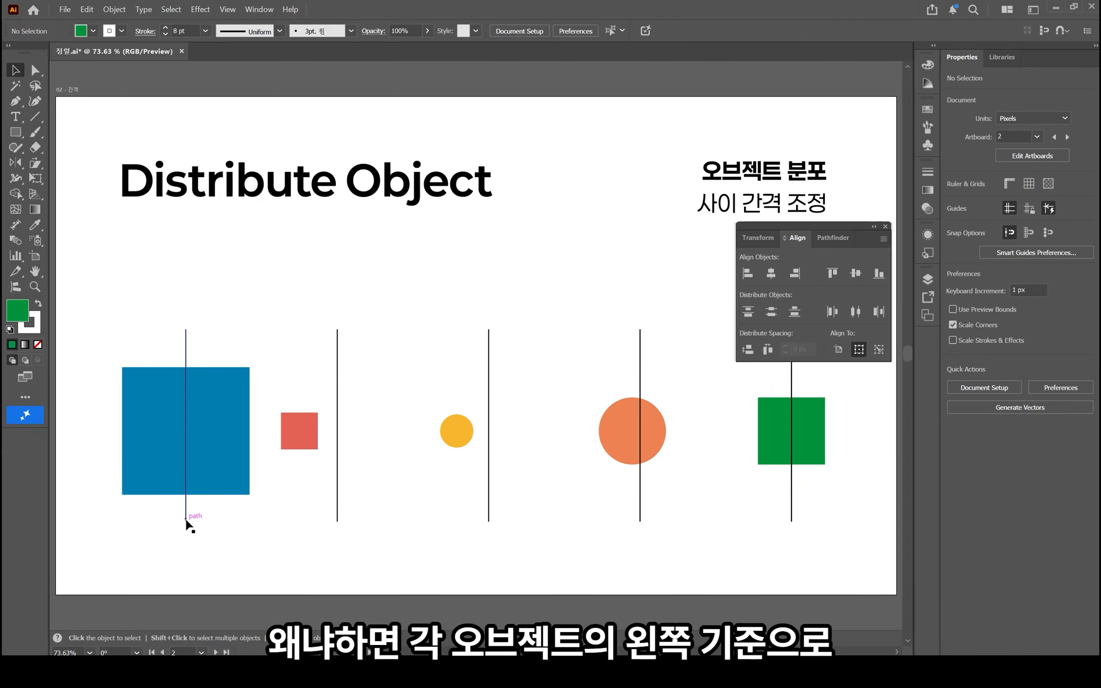
left_click(201, 400, "shift")
left_click(749, 275)
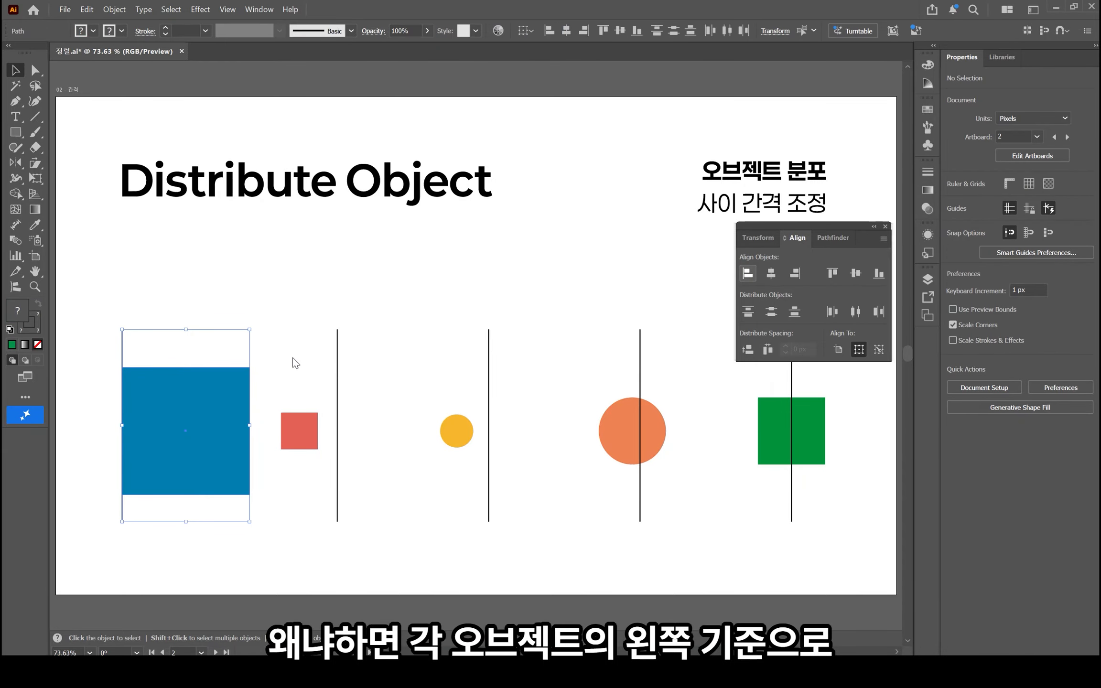
left_click(375, 431)
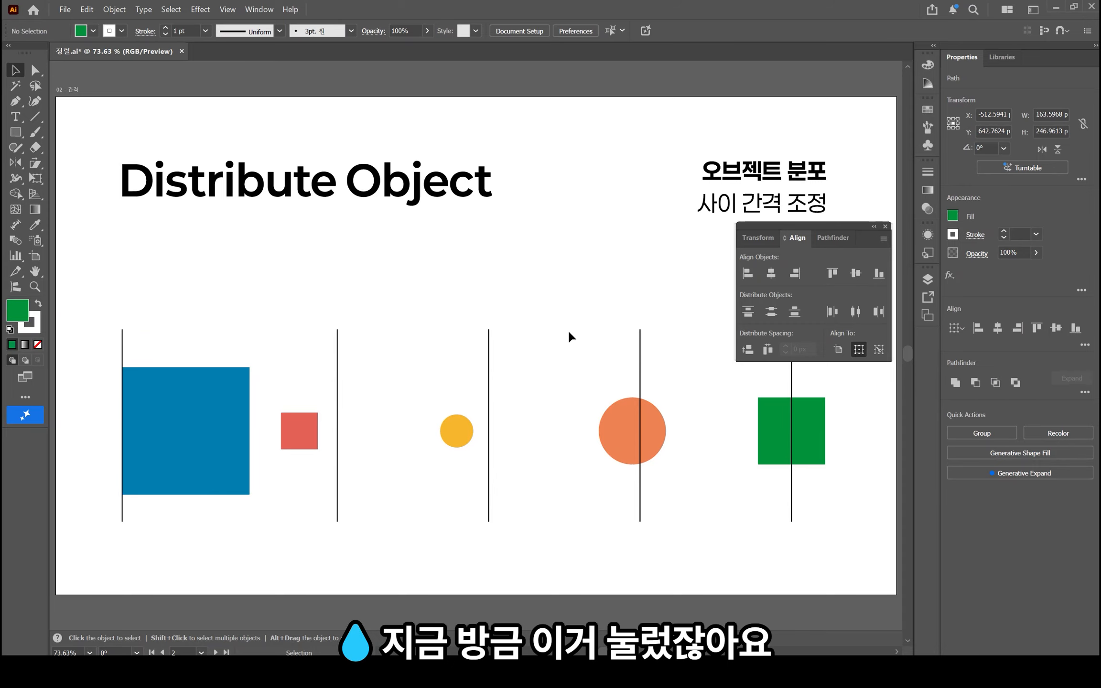
left_click_drag(395, 369, 304, 450)
left_click(749, 274)
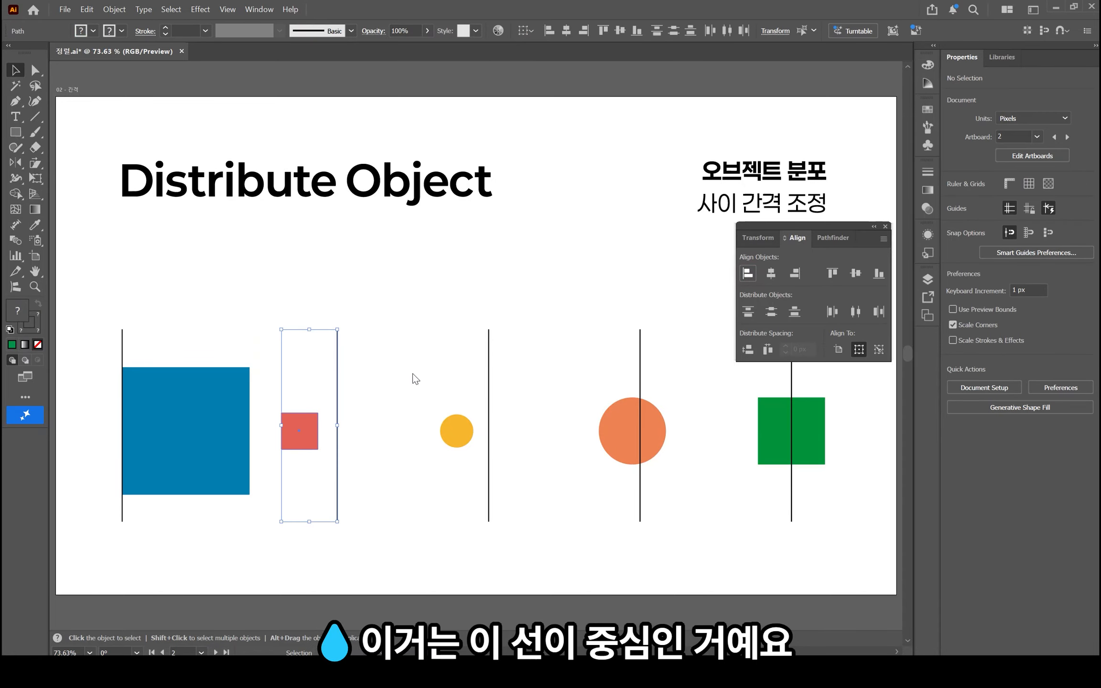
Align the remaining three vertical lines to the left edges of the yellow circle, orange circle and green square
left_click_drag(389, 365, 528, 447)
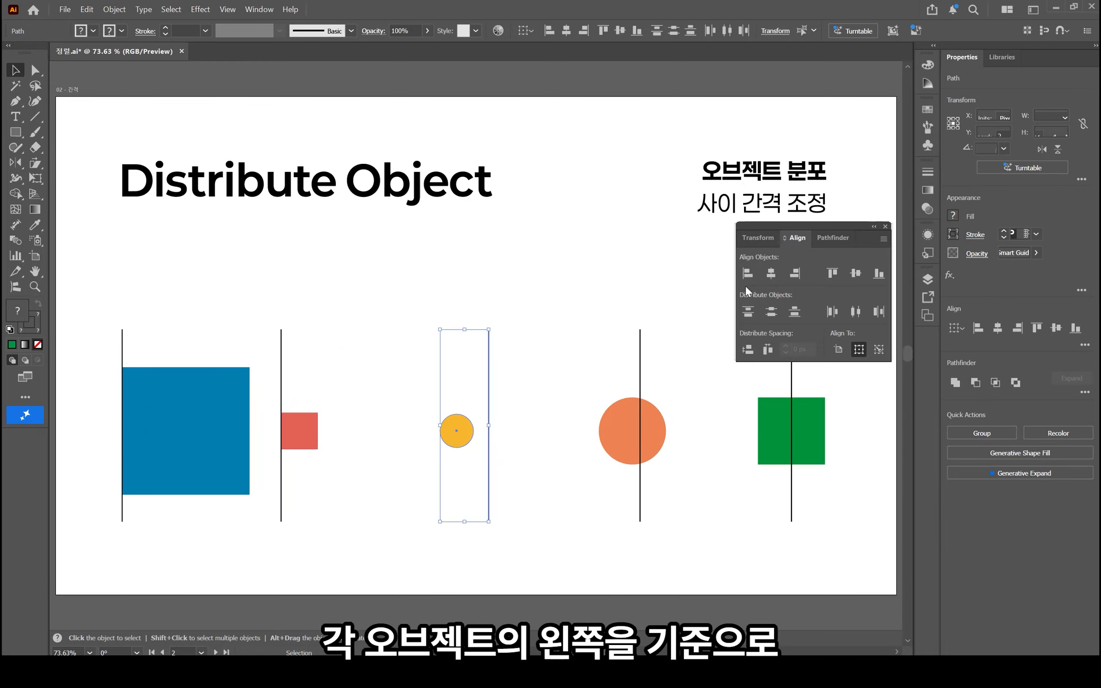
left_click(749, 274)
left_click_drag(548, 345, 786, 349)
left_click(749, 274)
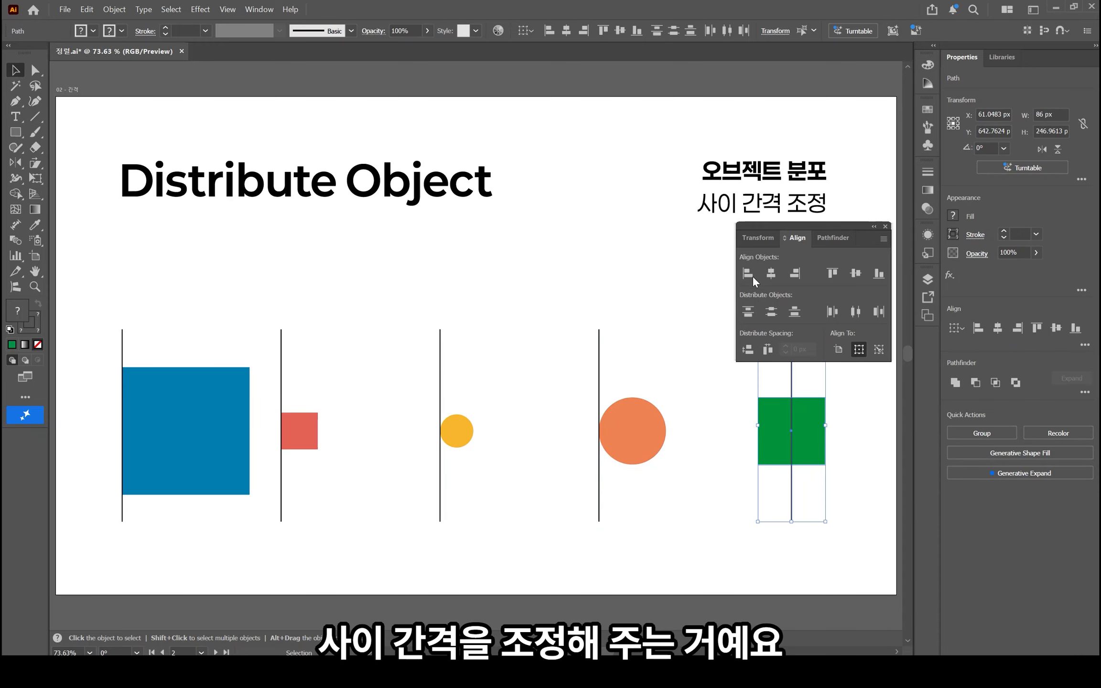
left_click(748, 274)
left_click(352, 419)
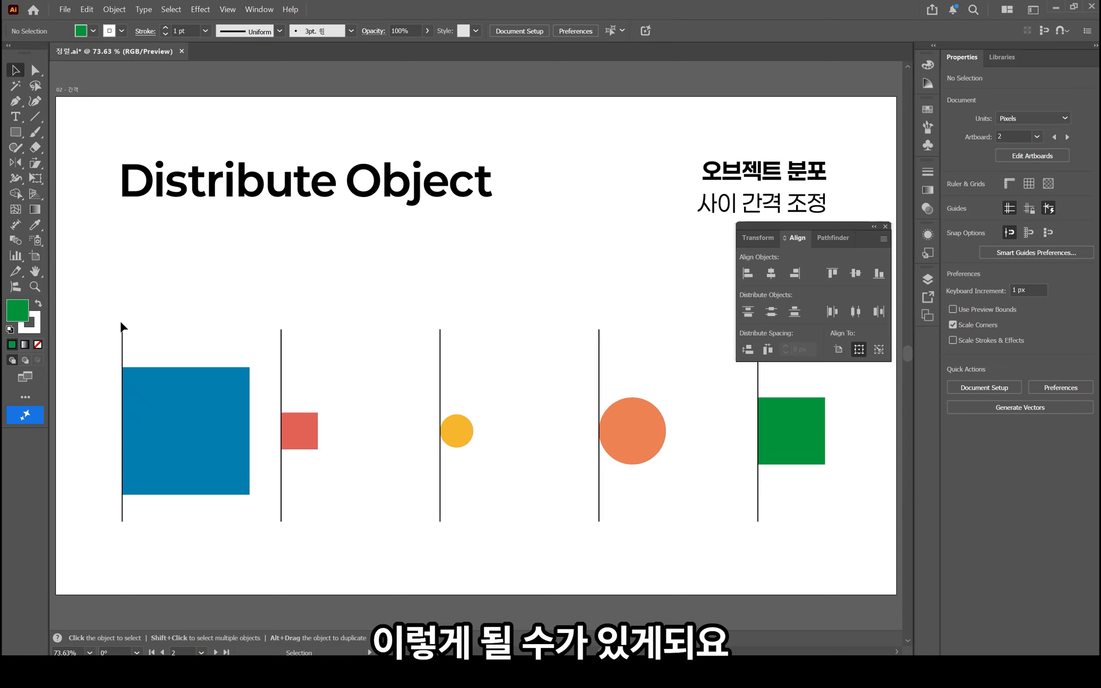
Delete the five vertical lines and distribute the five shapes with equal horizontal spacing between them
left_click_drag(90, 320, 805, 348)
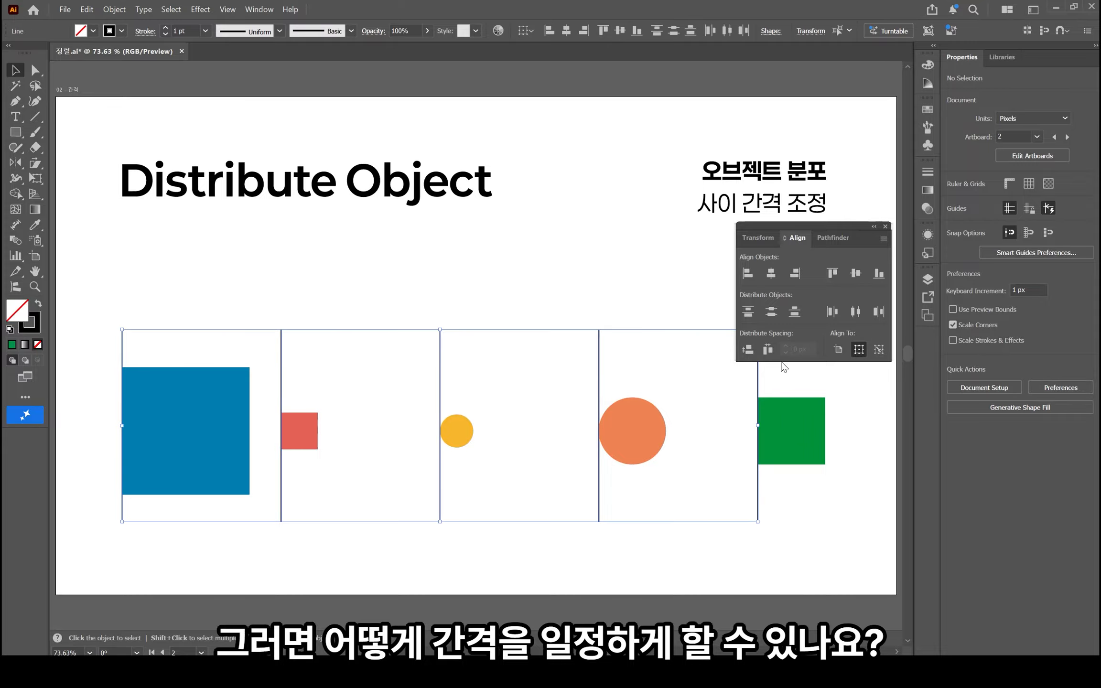
left_click_drag(808, 530, 153, 414)
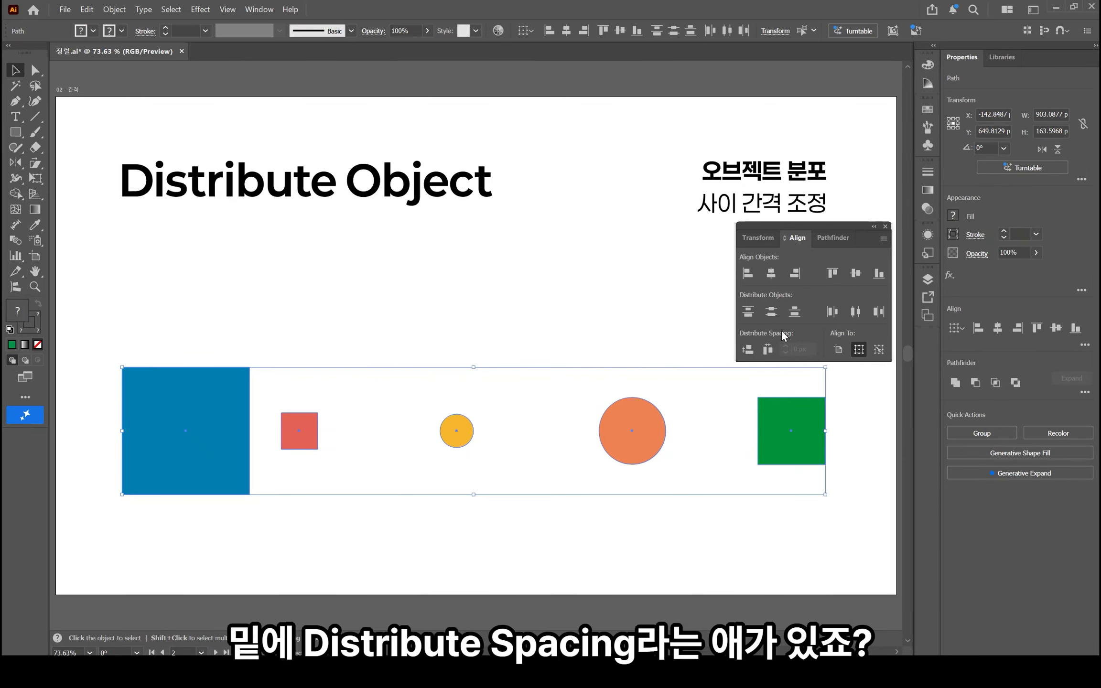
left_click(768, 351)
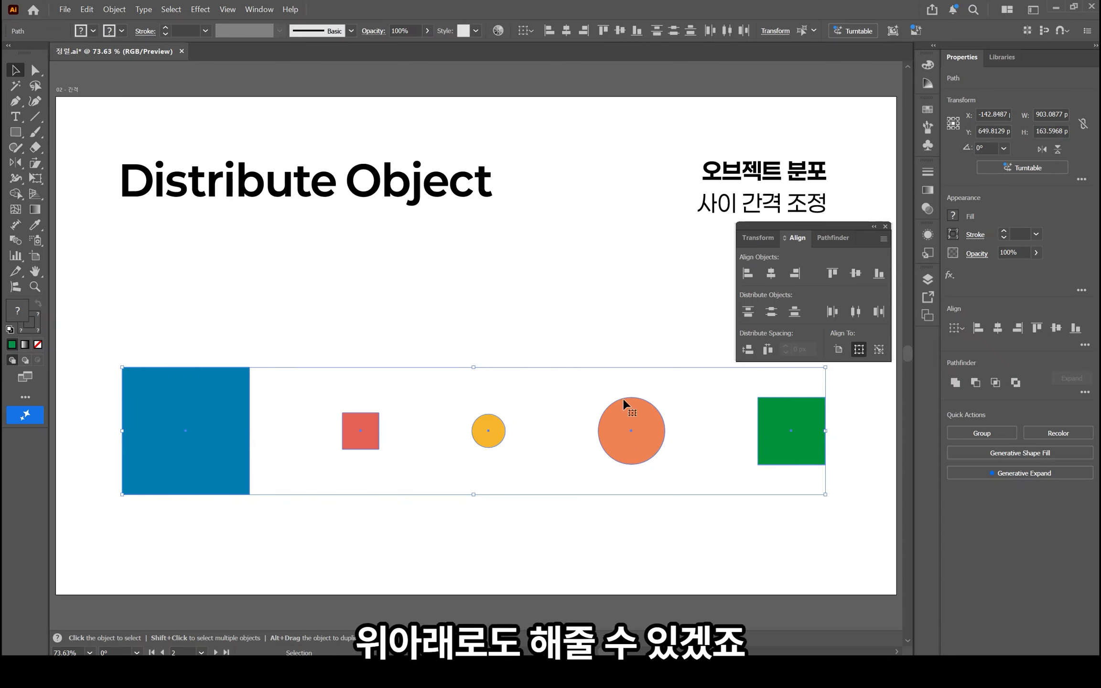
Scatter the shapes vertically: move the red square up about 115 px, the orange circle up about 219 px, and the yellow circle and green square down
left_click(587, 369)
left_click(368, 440)
left_click_drag(365, 398, 358, 350)
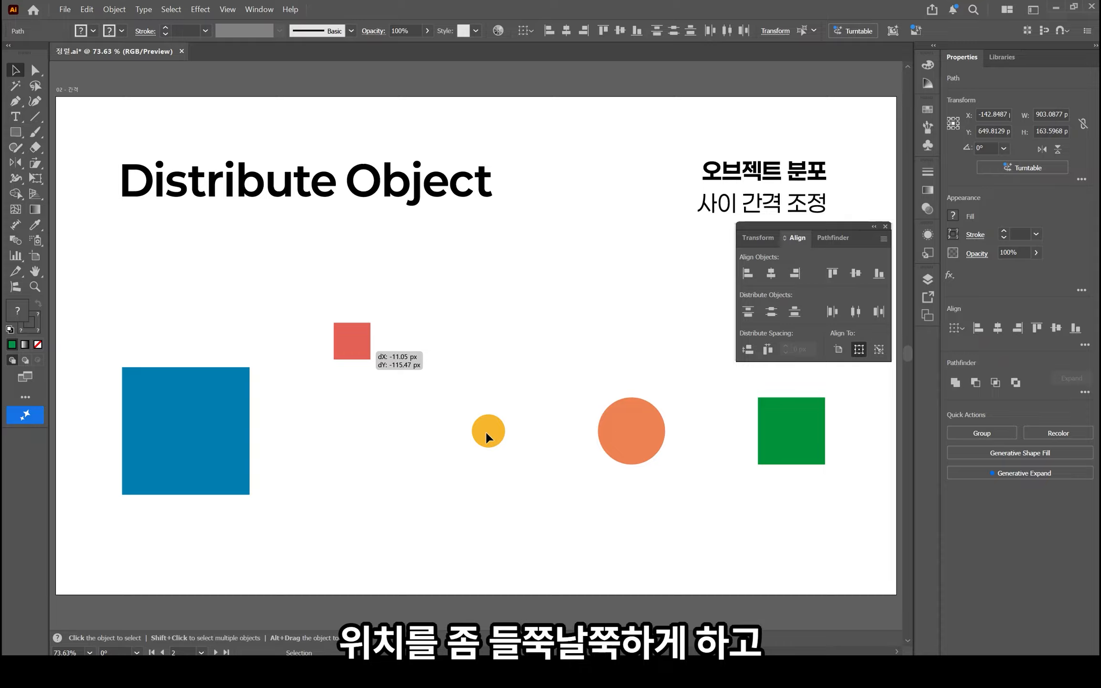
left_click_drag(486, 430, 481, 540)
left_click_drag(610, 454, 596, 283)
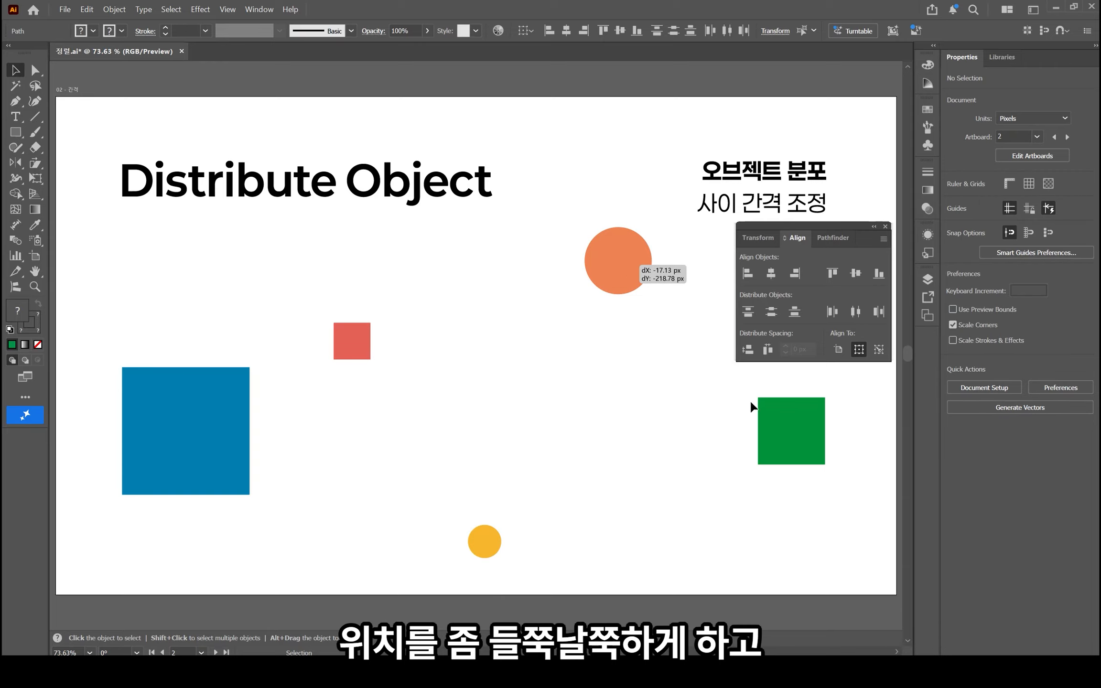
left_click_drag(781, 444, 766, 571)
Distribute all five shapes by their vertical centres, align them on a common horizontal centre, and clear the selection
left_click_drag(859, 533, 168, 277)
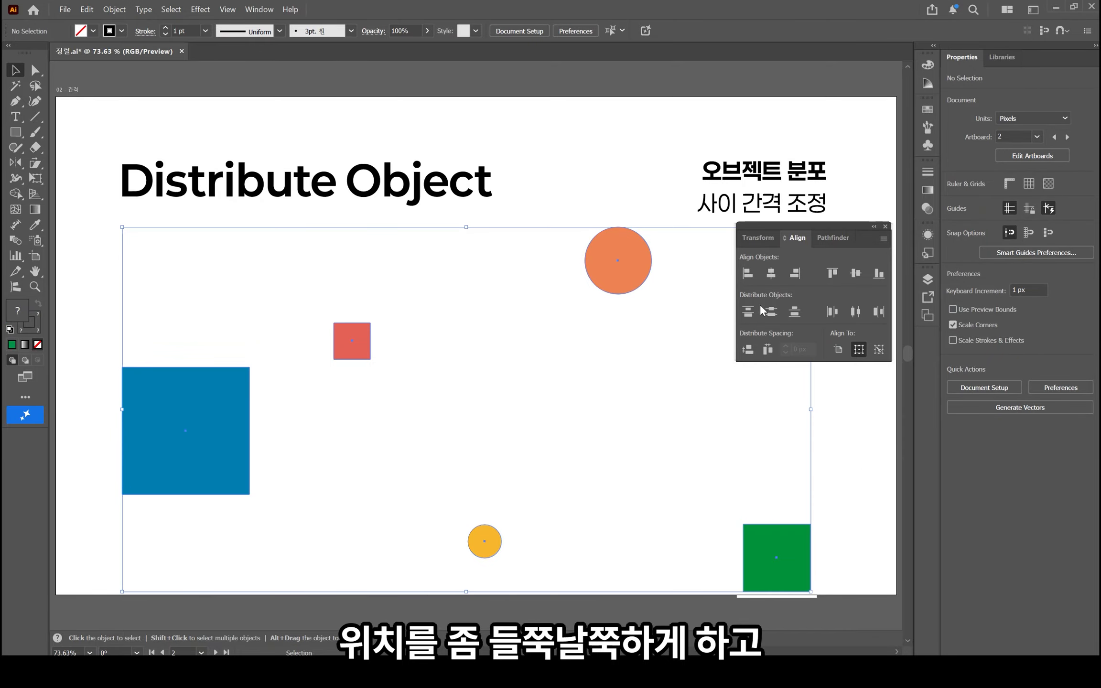
left_click(771, 311)
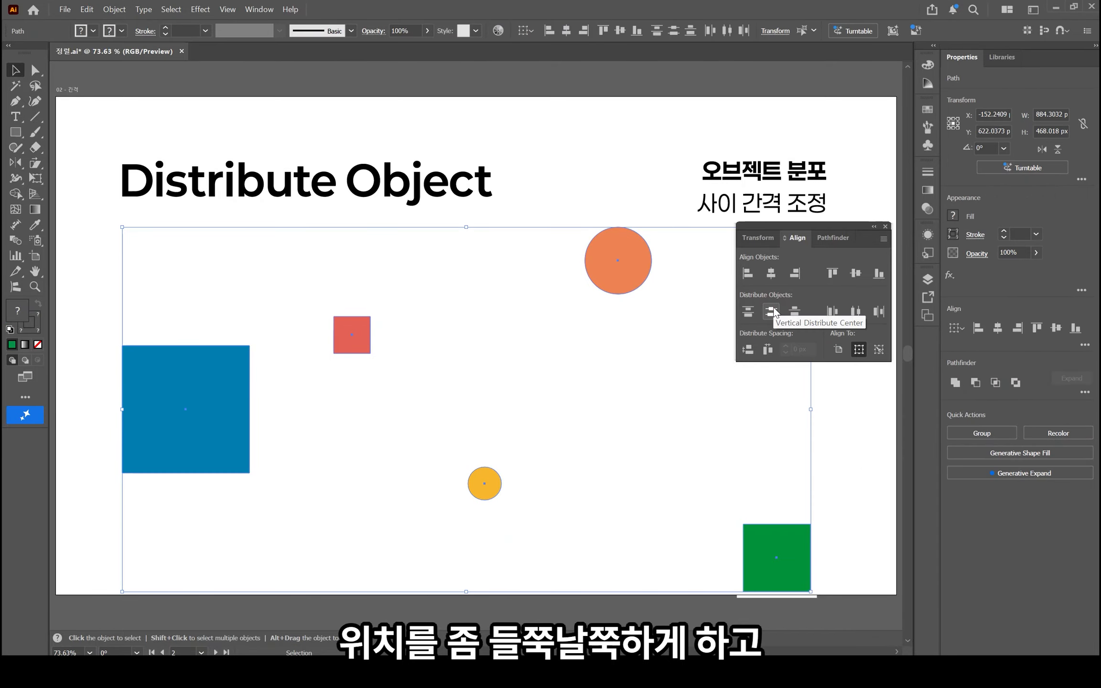
left_click(771, 274)
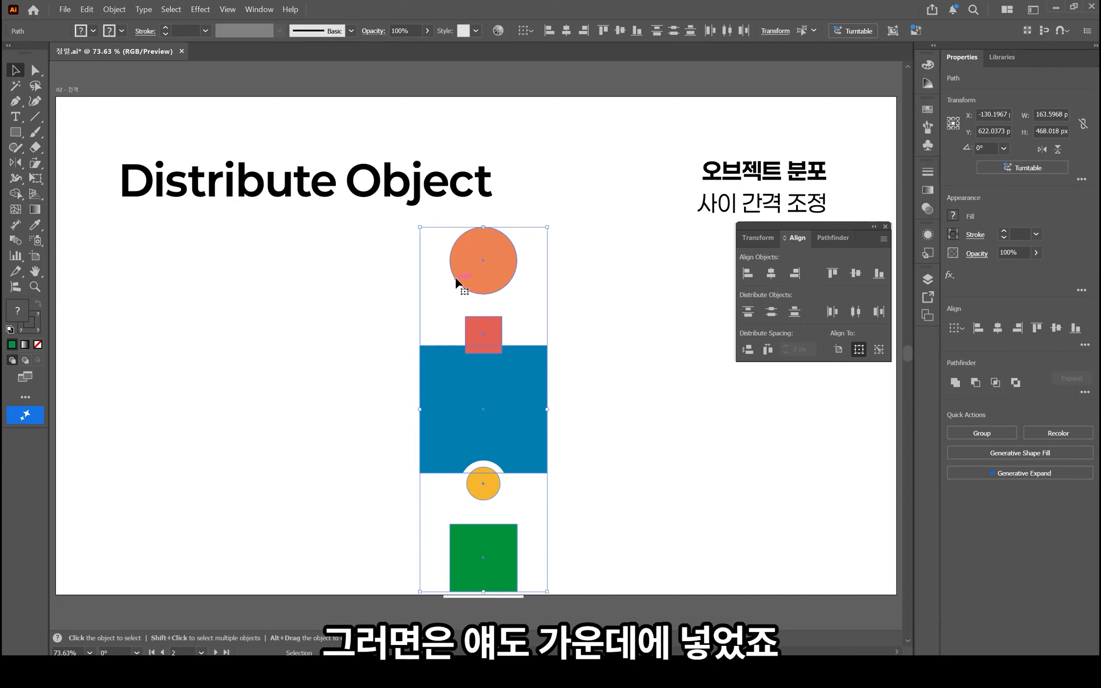
left_click(775, 310)
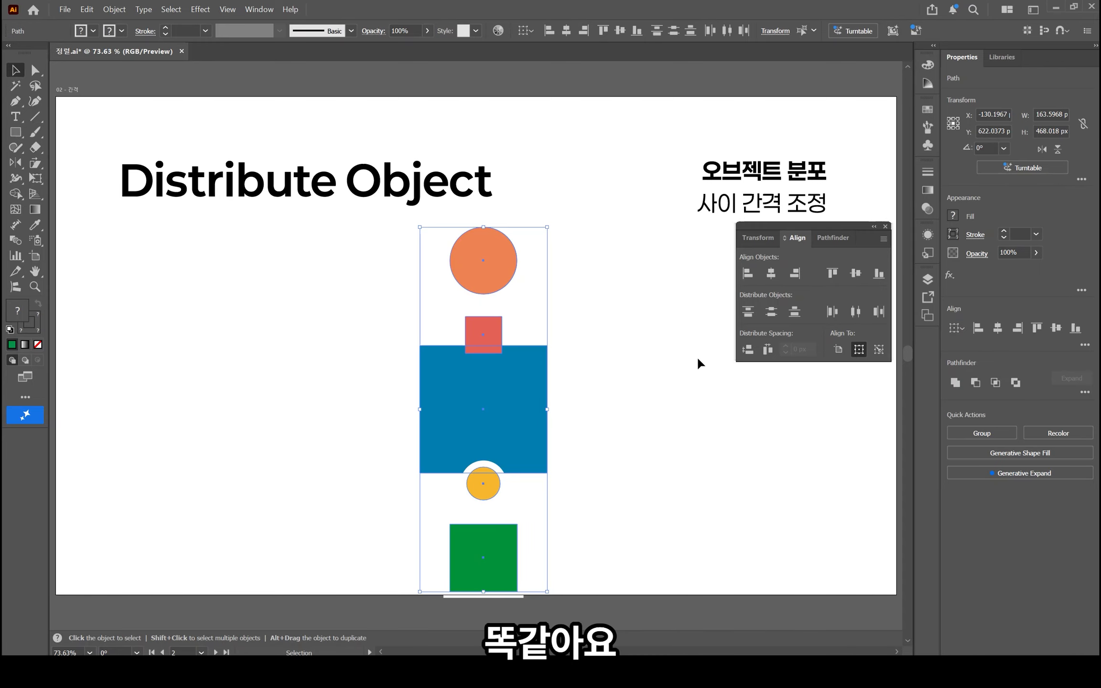
left_click(646, 354)
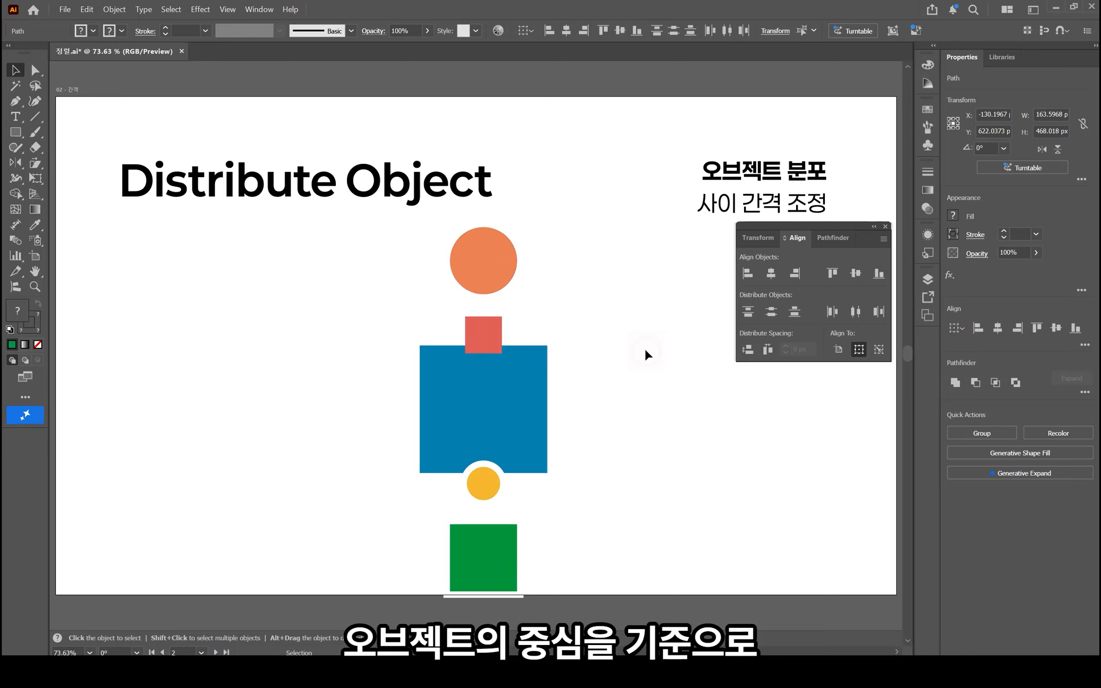
Draw a horizontal line about 208 px long through the orange circle's centre, with an 8 pt white stroke and no fill
key("l")
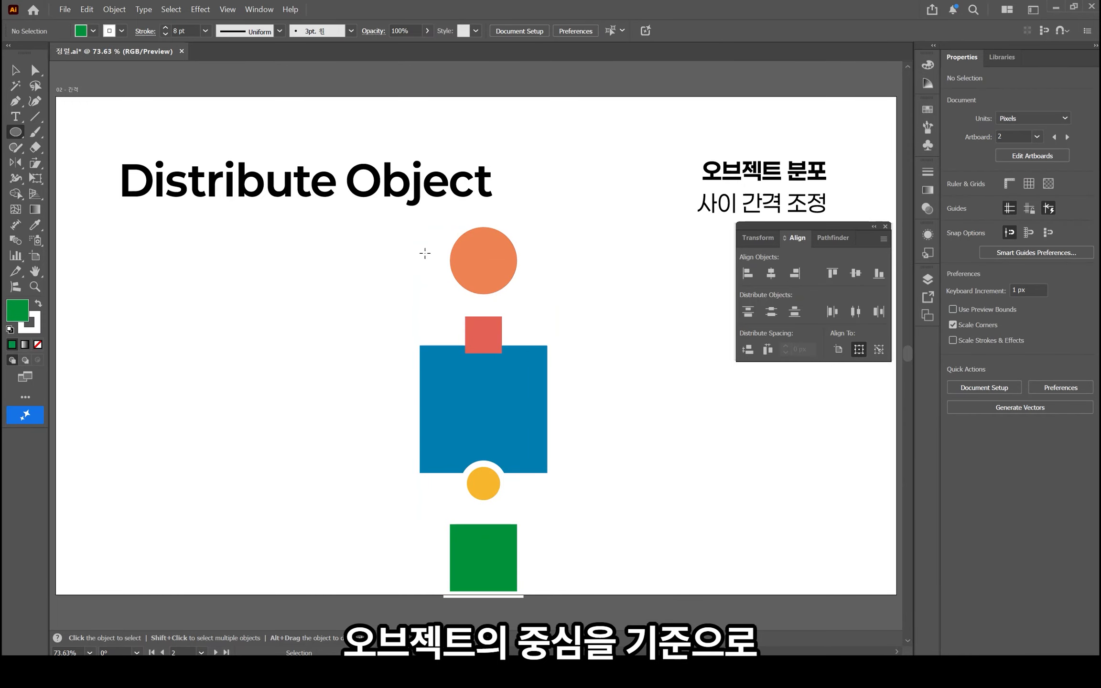
key("backslash")
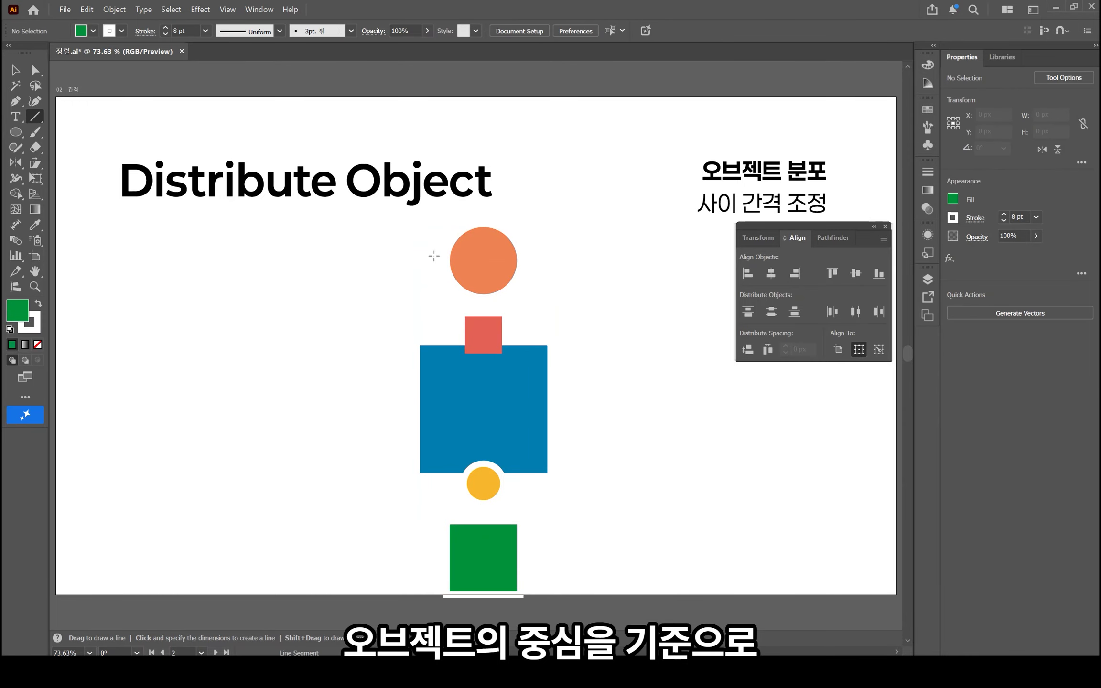
left_click_drag(434, 261, 595, 260)
key("b")
key("v")
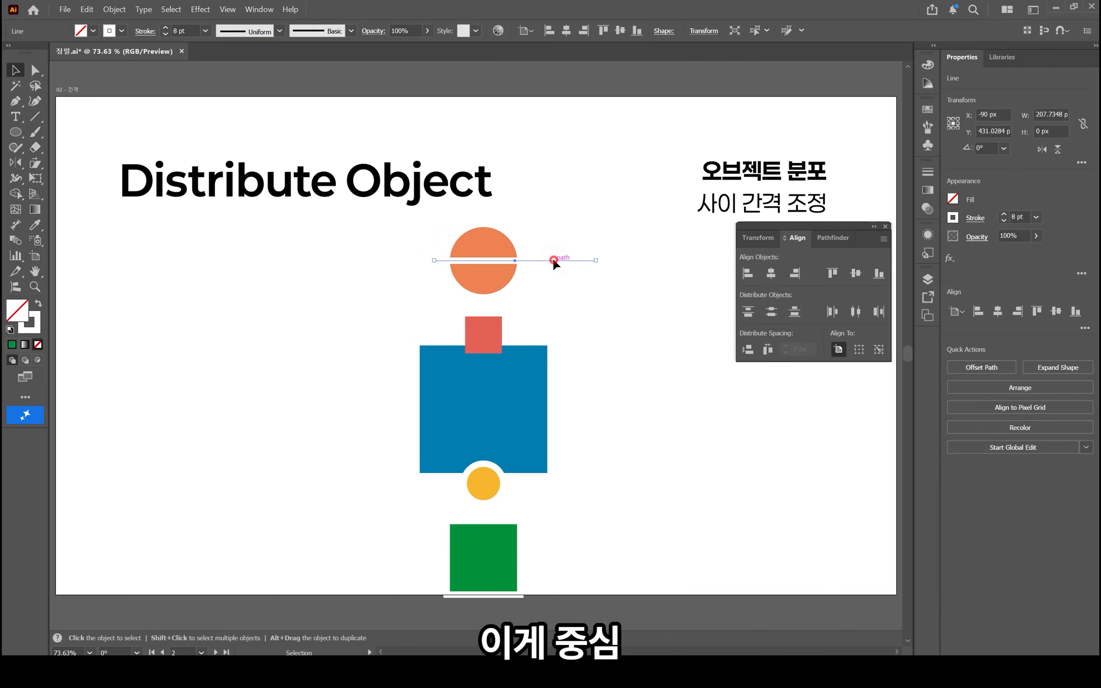
Copy the horizontal line down at equal intervals of about 95 px through the centres of the other four shapes
left_click_drag(554, 261, 552, 337)
key("ctrl+d")
key("ctrl+d")
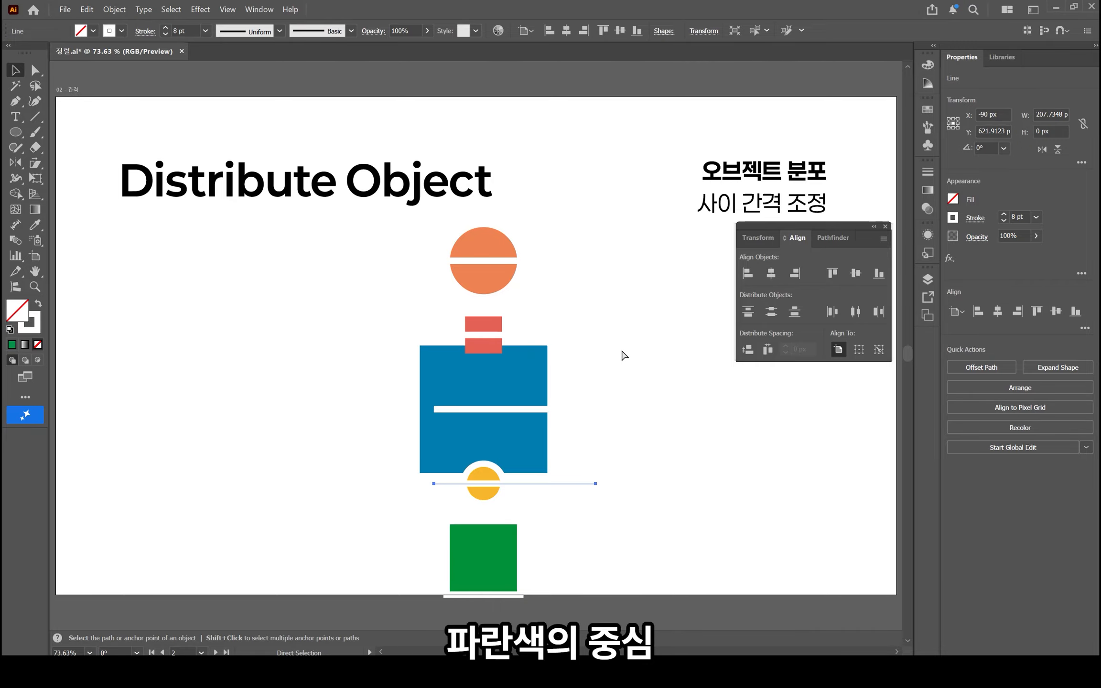
key("ctrl+d")
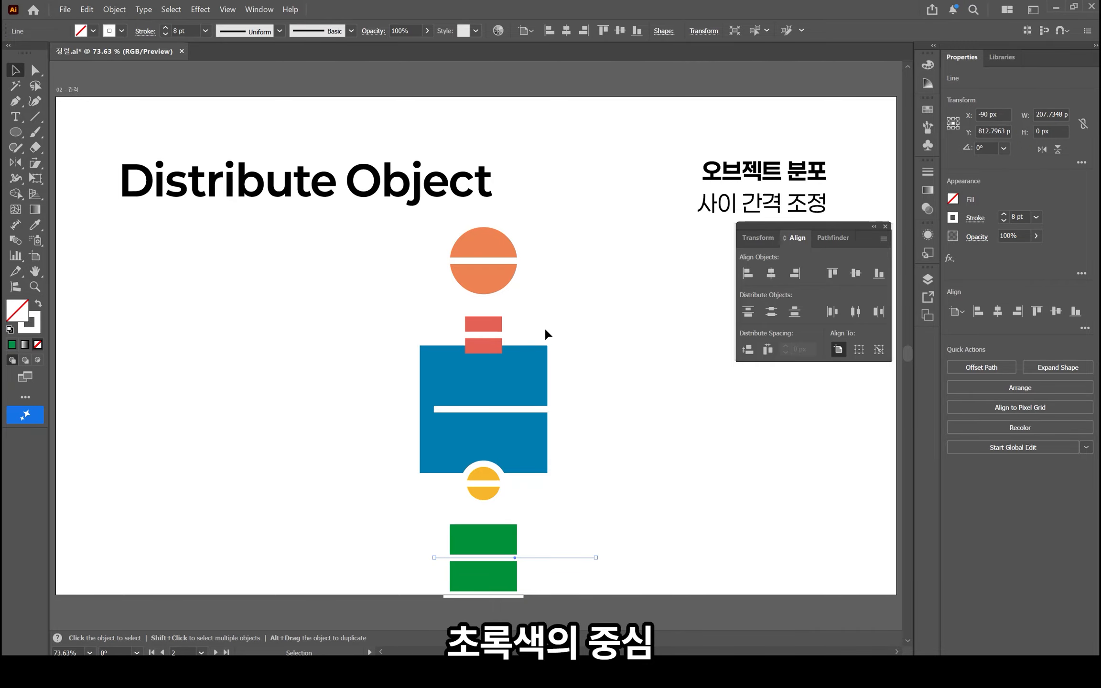
left_click(495, 261)
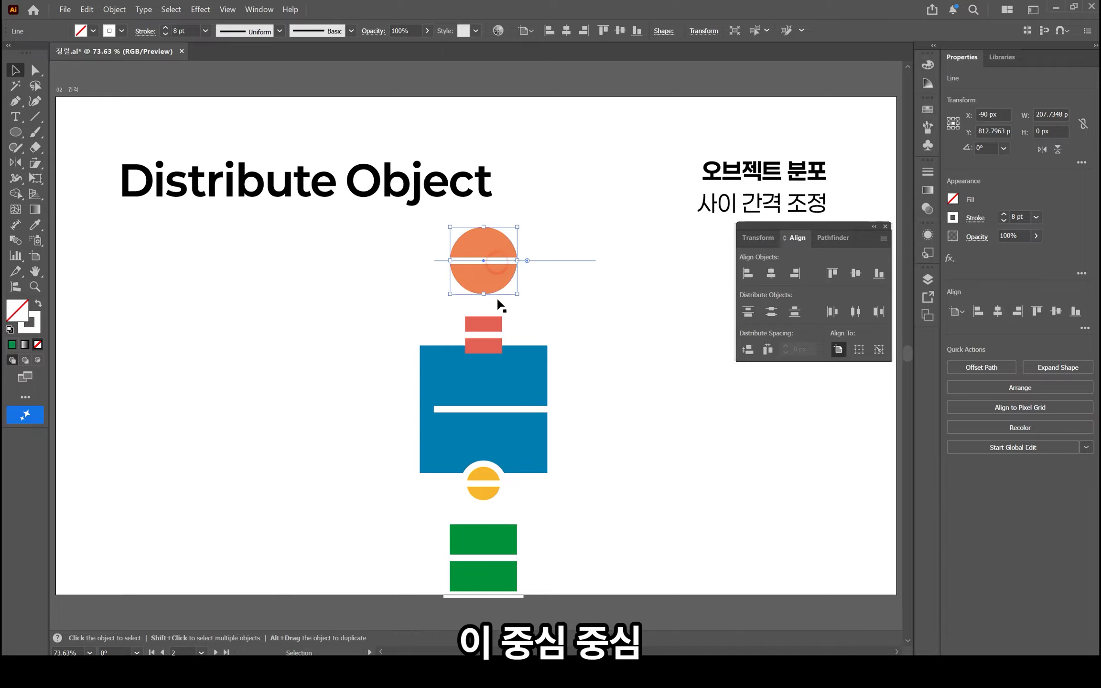
left_click(493, 336)
left_click(492, 261, "shift")
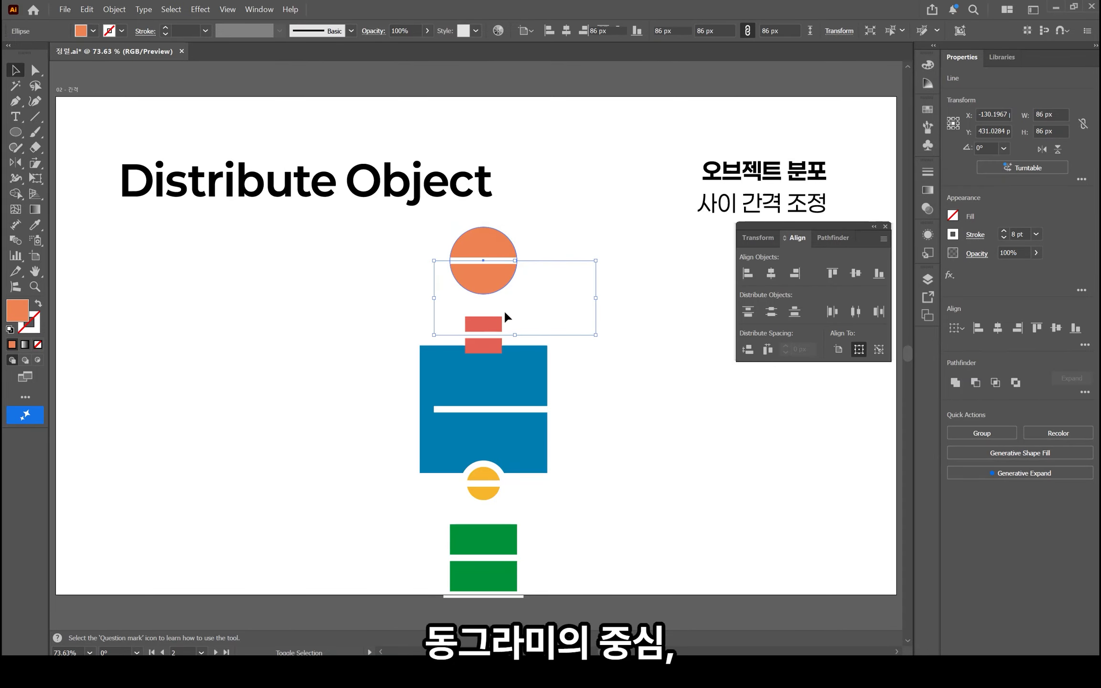
key("ctrl+z")
key("ctrl+z")
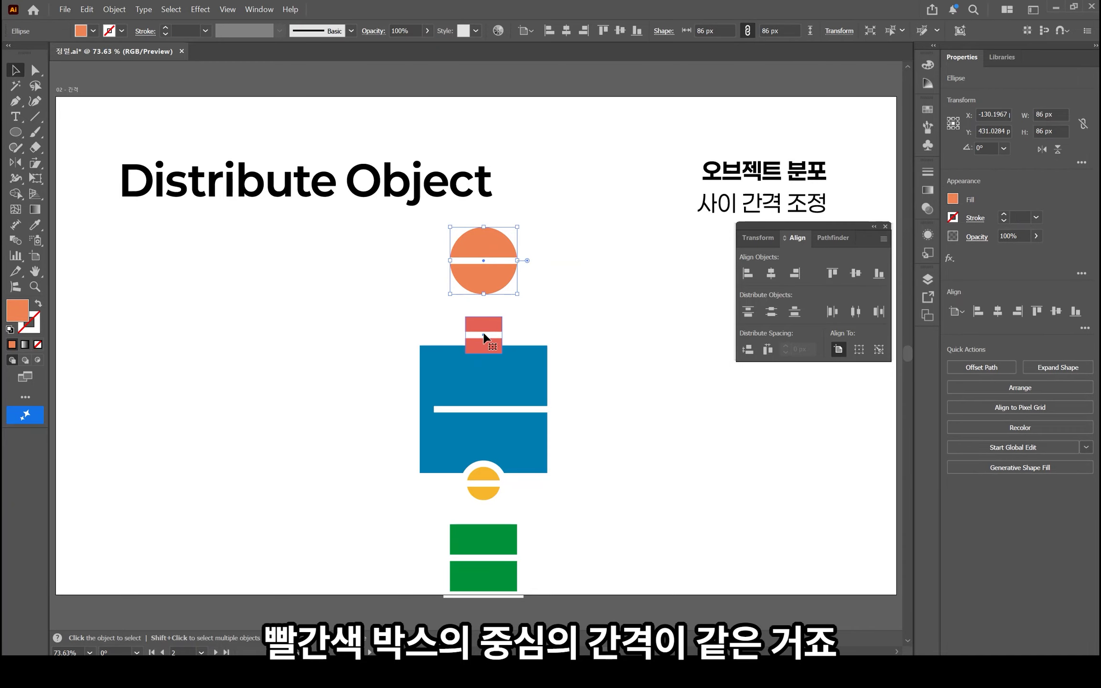
Top-align the first three horizontal lines with the orange circle, red square and blue square respectively, then clear the selection
left_click(484, 341)
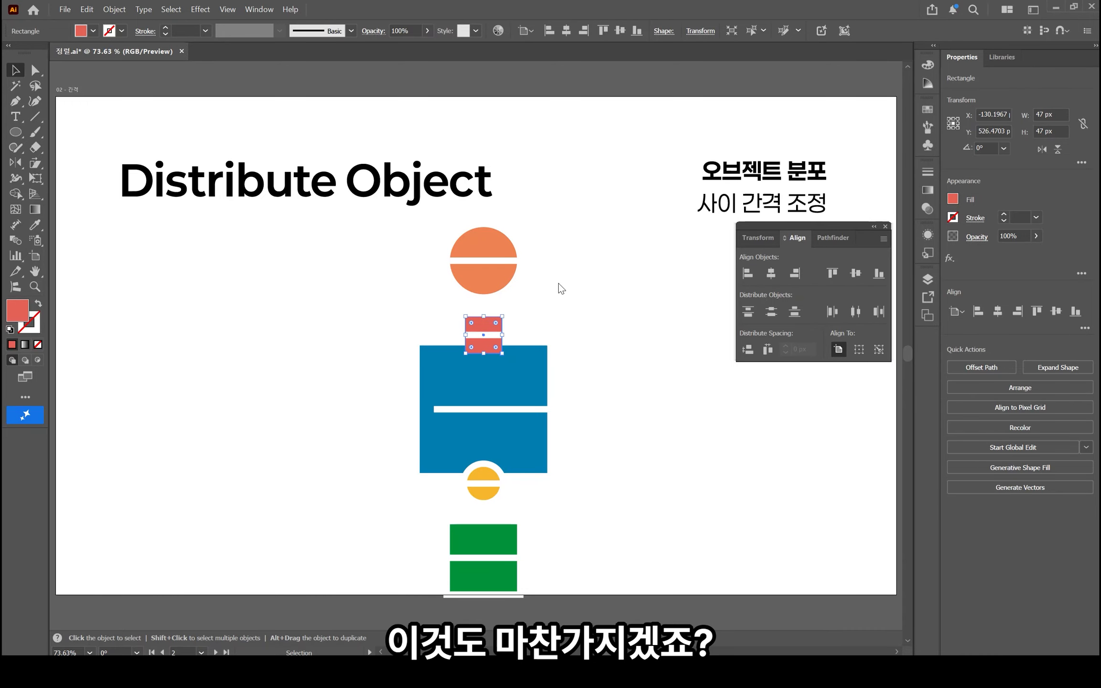
left_click_drag(569, 294, 465, 226)
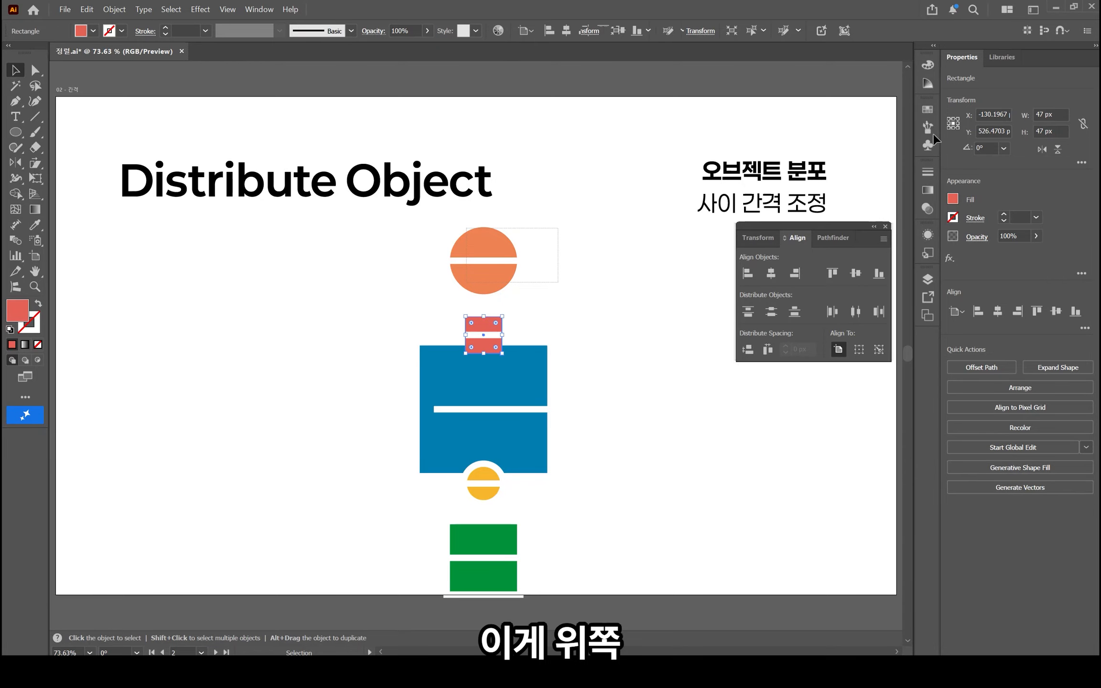
left_click(832, 276)
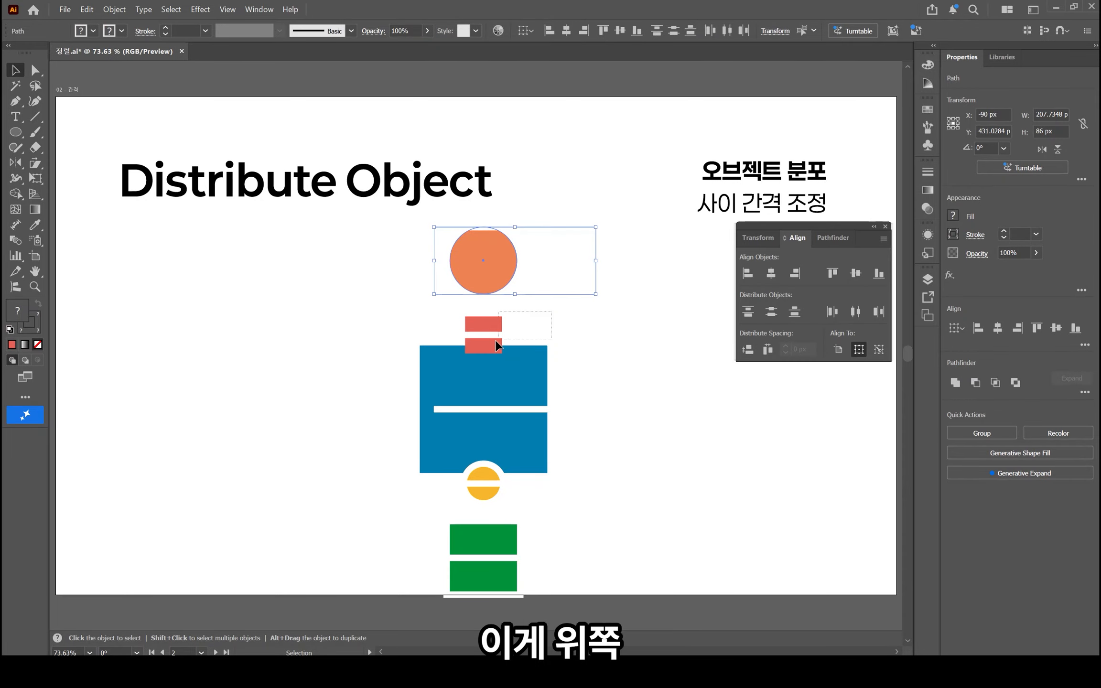
left_click(482, 342)
left_click(830, 275)
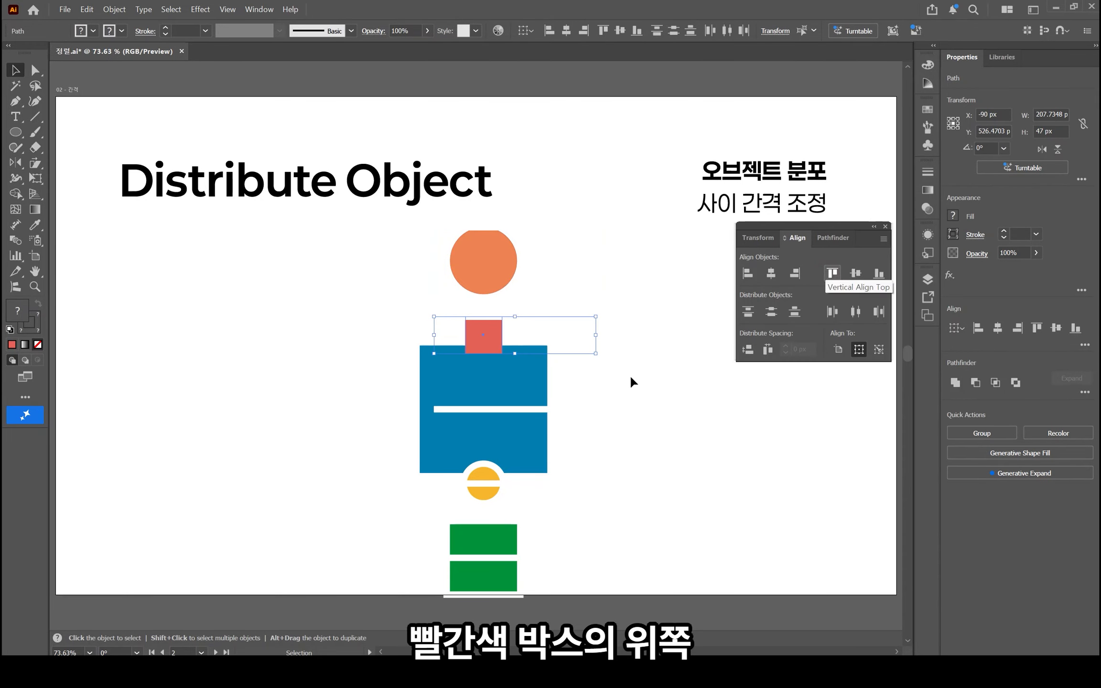
left_click(593, 443)
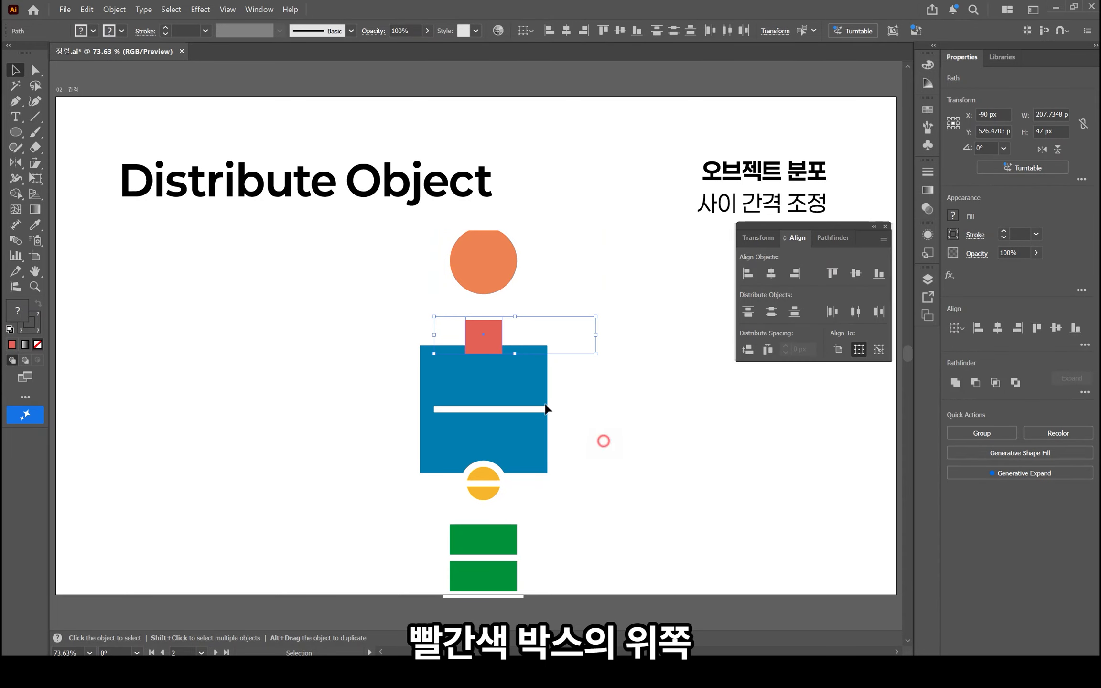
left_click(831, 274)
left_click_drag(570, 187, 636, 415)
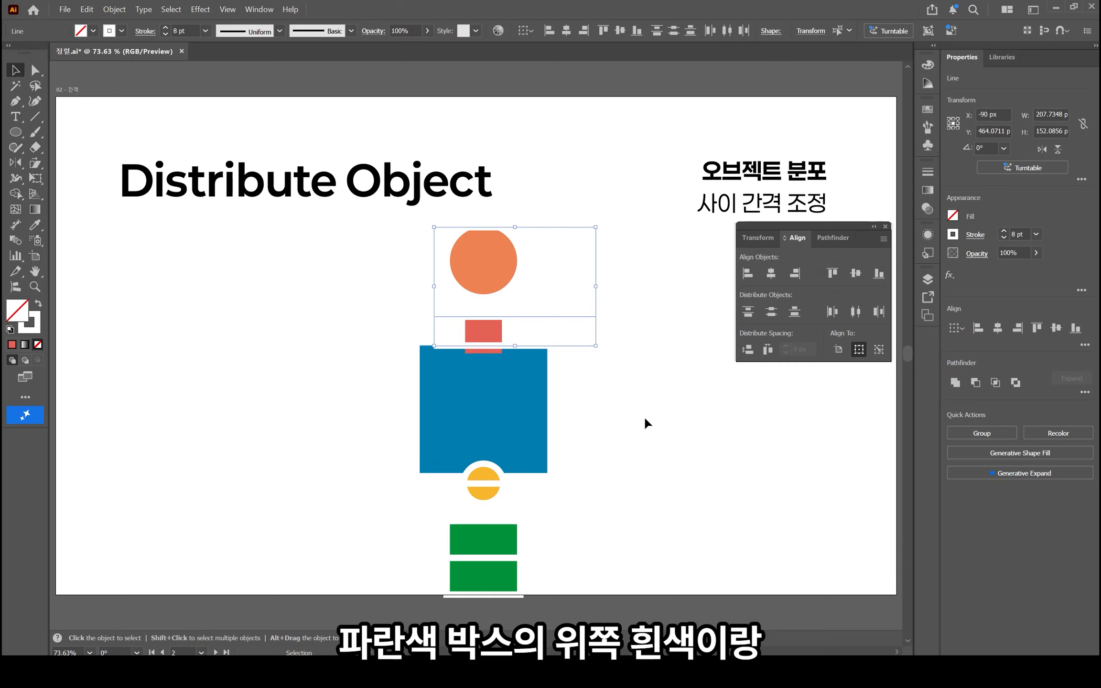
left_click(643, 415)
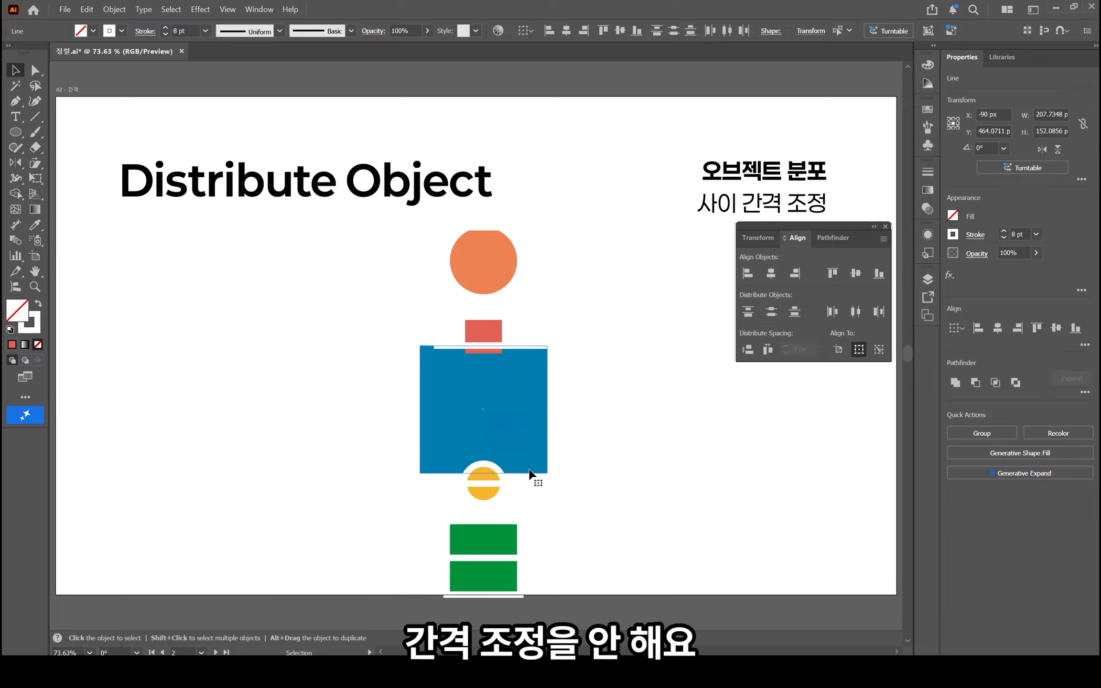
Distribute the five coloured shapes vertically by their top edges, leaving the lines out, and clear the selection
left_click(495, 493, "shift")
left_click(491, 529, "shift")
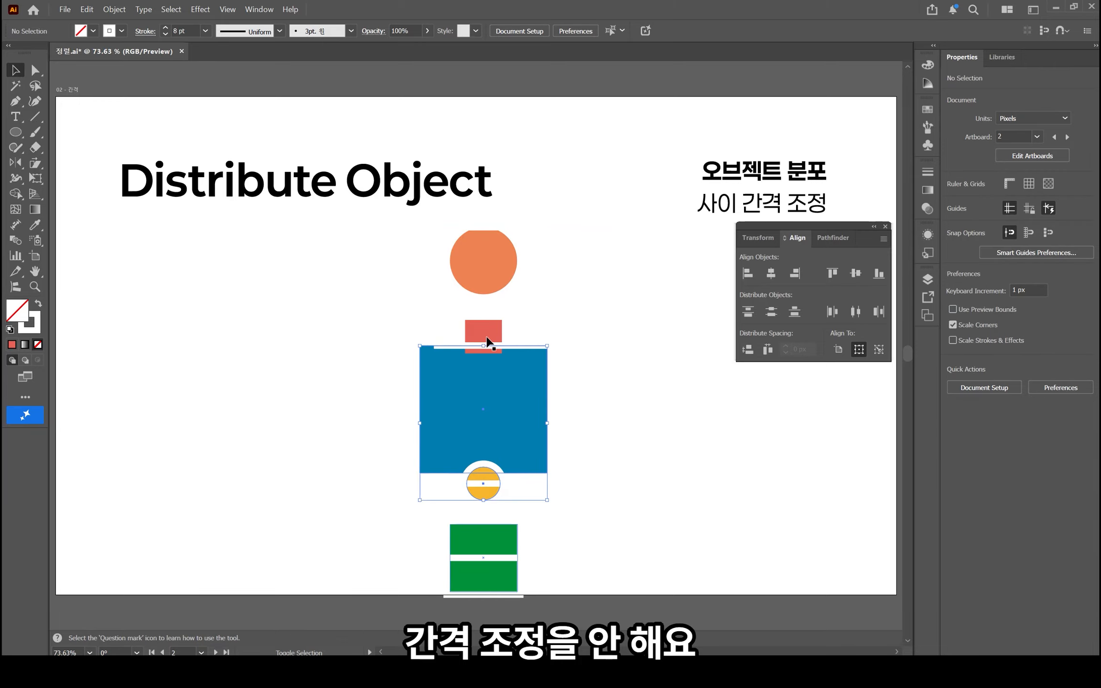
left_click(493, 328, "shift")
left_click(492, 281, "shift")
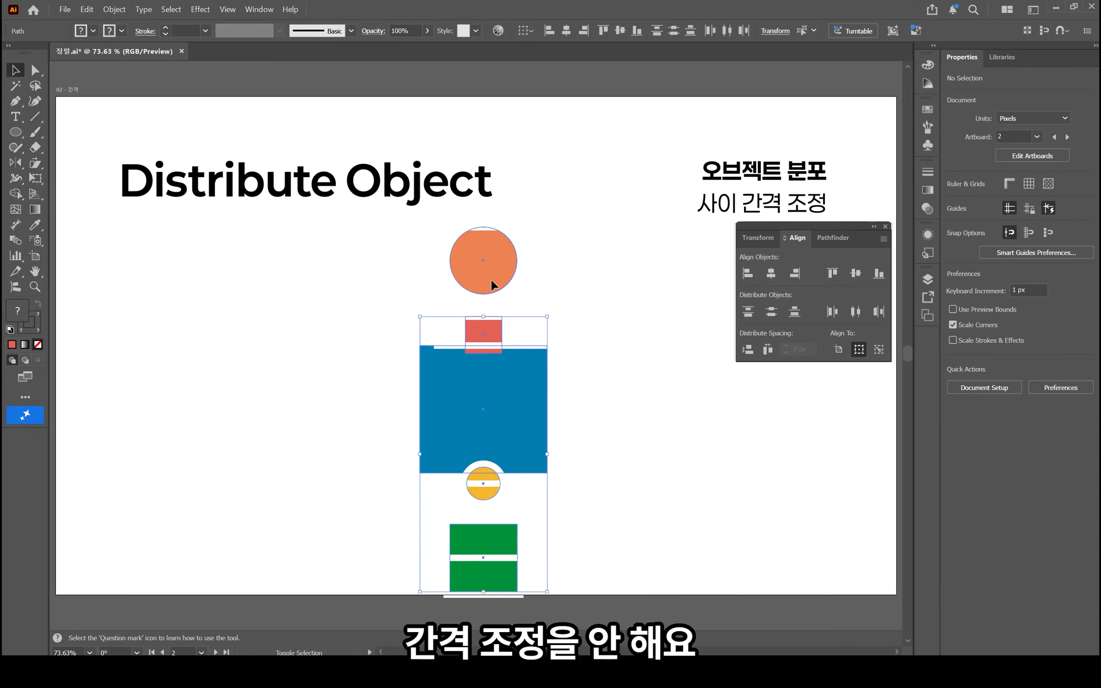
left_click(754, 311)
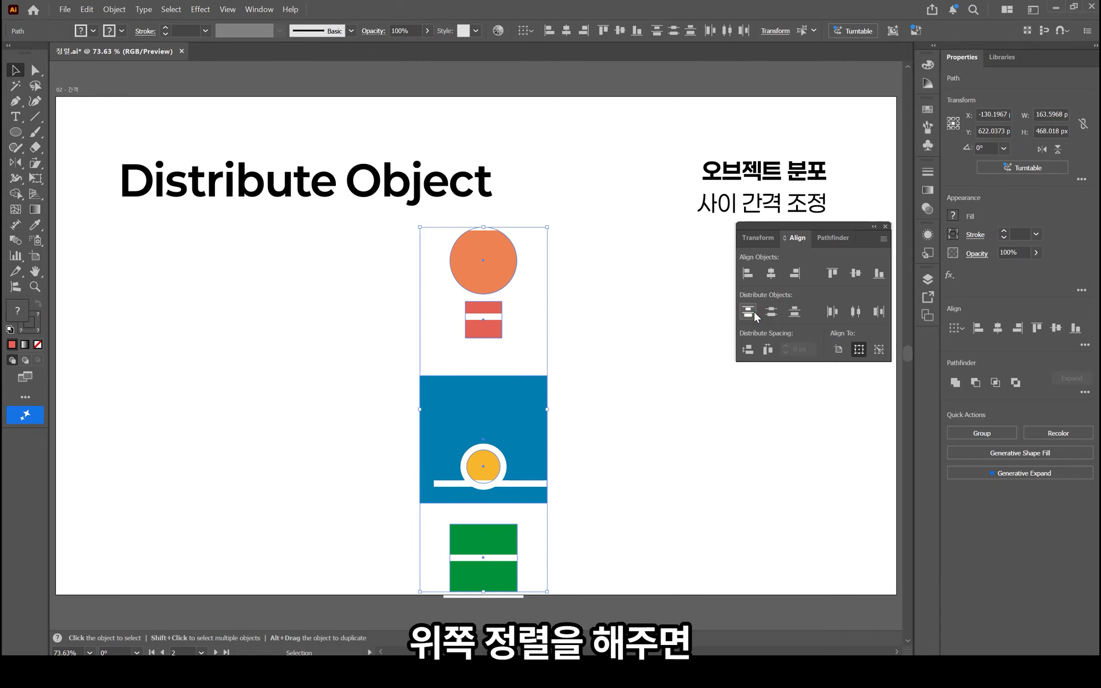
left_click(620, 373)
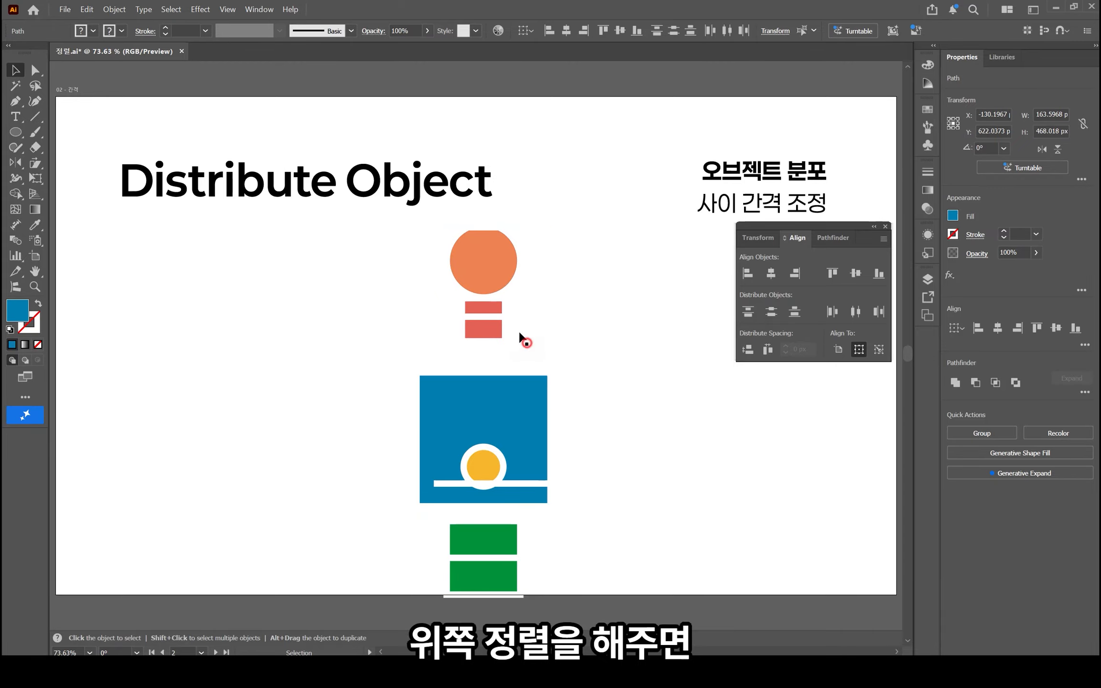
Top-align the second line with the red square and give all five lines a 1 pt black stroke
left_click(494, 316)
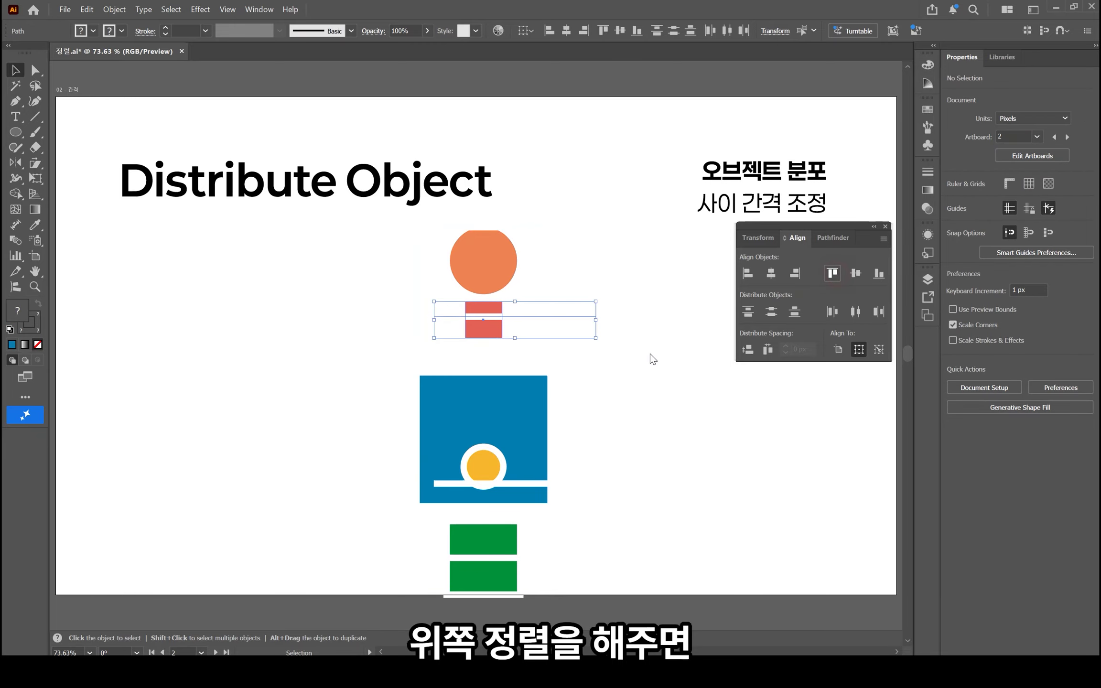
left_click_drag(573, 378, 552, 201)
left_click(683, 578)
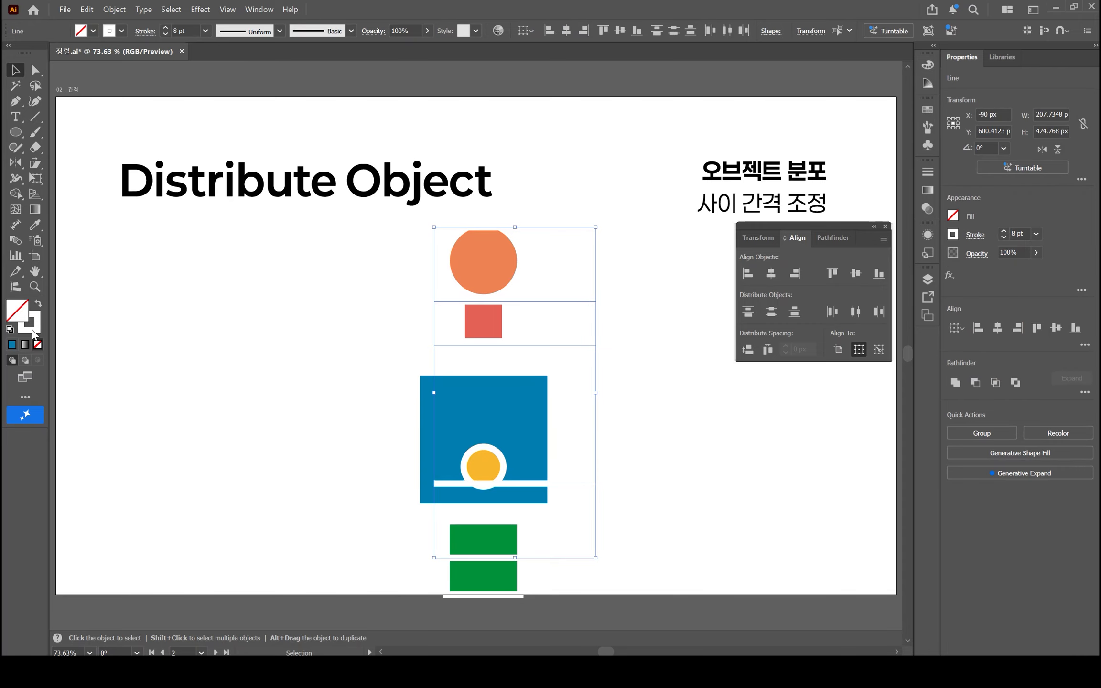
key("d")
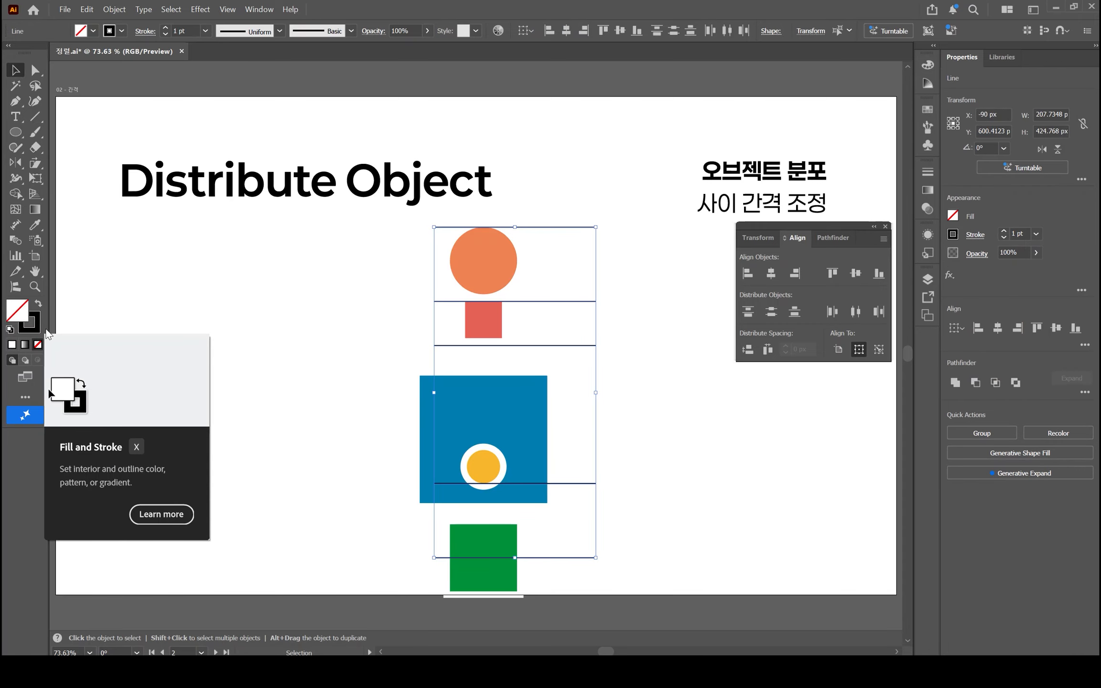
left_click(321, 308)
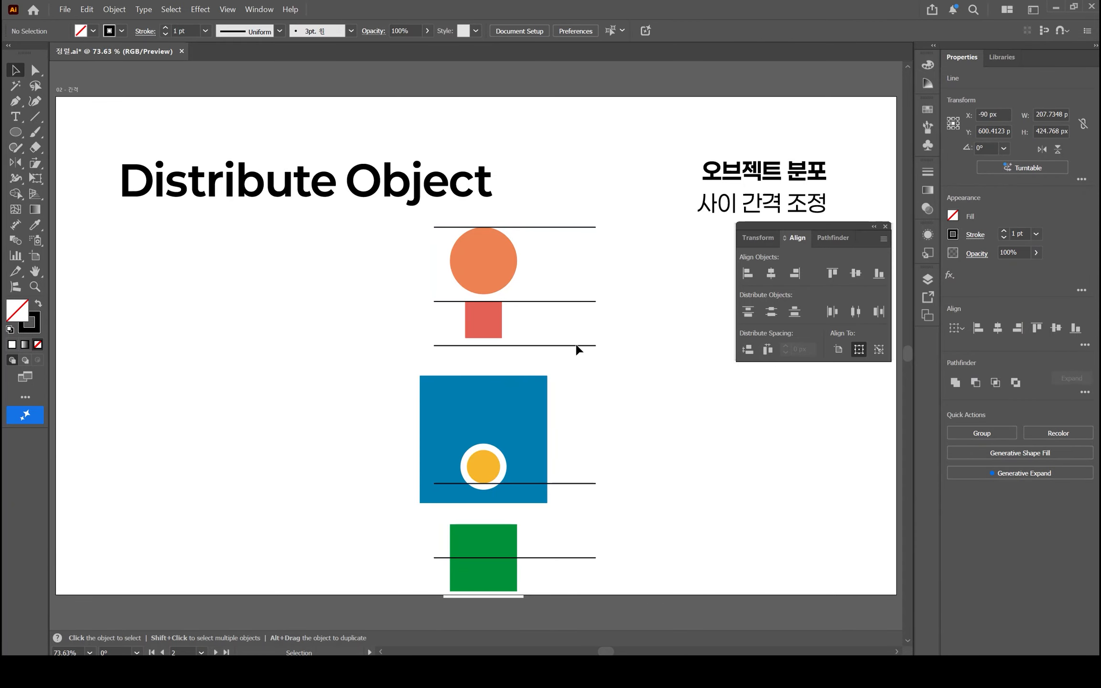
Move the third line onto the blue square's top edge and top-align the last two lines with the yellow circle and green square
left_click_drag(576, 346, 575, 376)
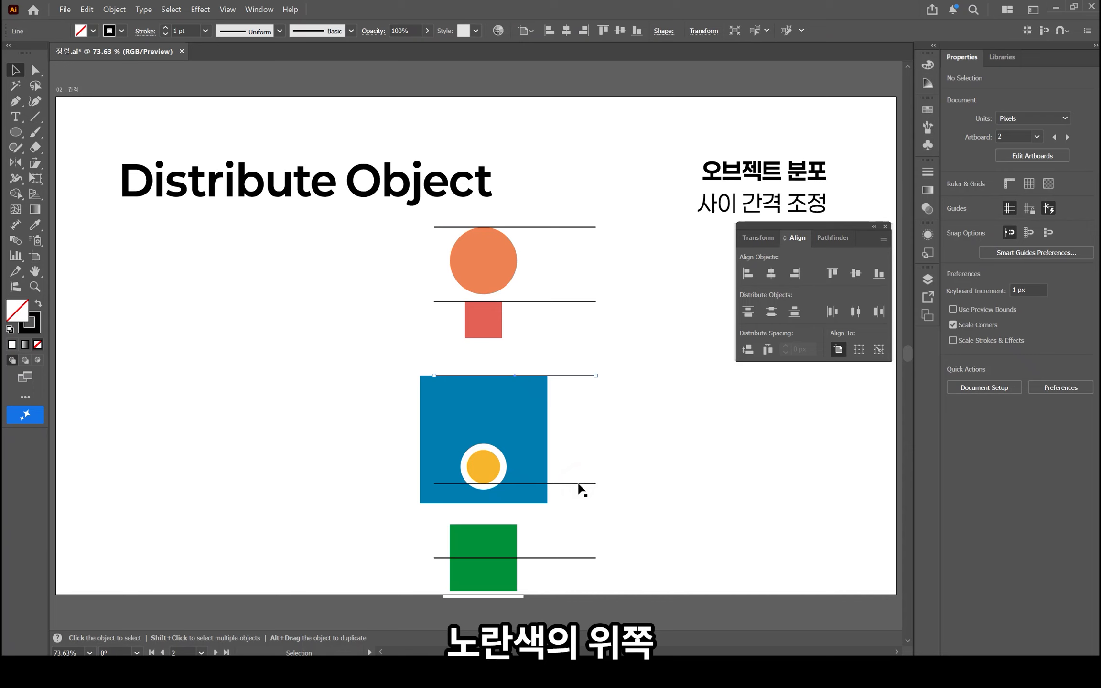
left_click(579, 483)
left_click(473, 468, "shift")
left_click(833, 275)
left_click_drag(647, 563, 506, 539)
left_click(833, 273)
left_click(713, 403)
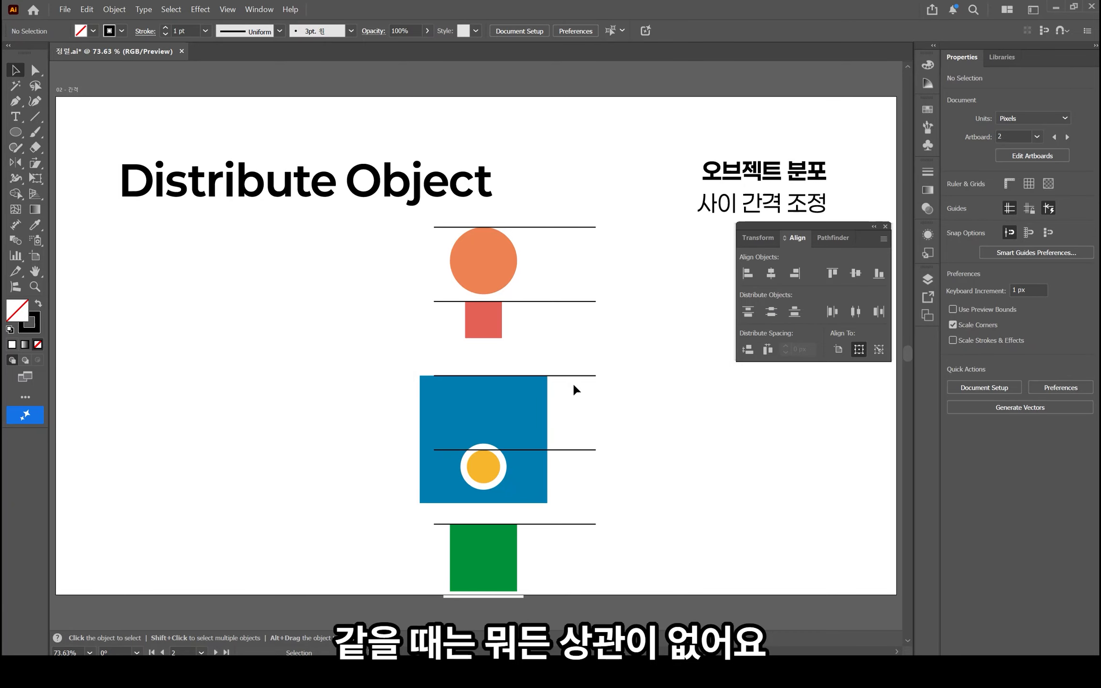
Move the red square to the empty area left of the shapes and copy it three times below with uneven gaps
left_click_drag(487, 320, 216, 363)
left_click_drag(220, 423, 218, 424)
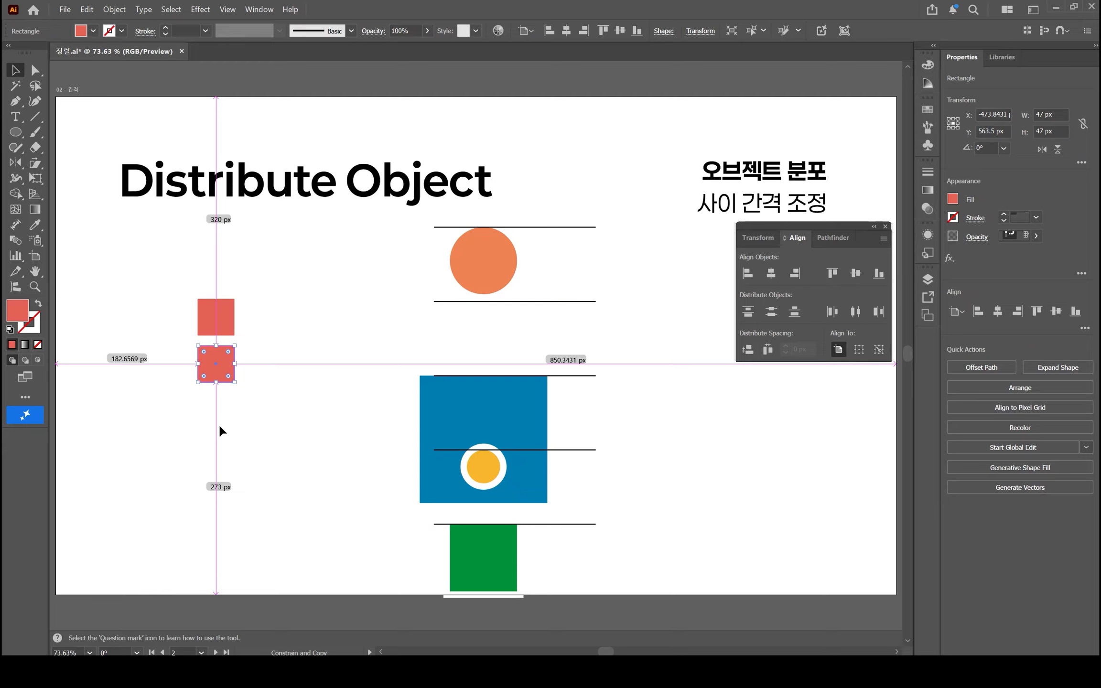
left_click(221, 369, "shift")
left_click_drag(224, 429, 228, 528)
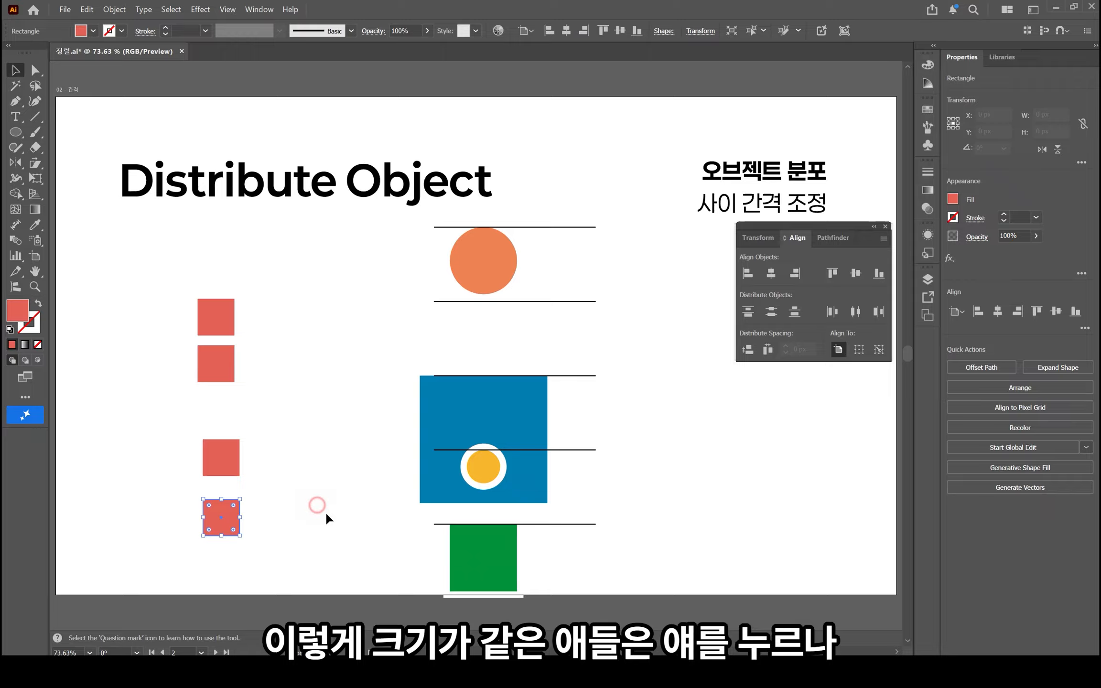
Try distributing the four red squares by vertical centres, top edges and bottom edges, undoing each attempt
left_click_drag(345, 548, 169, 297)
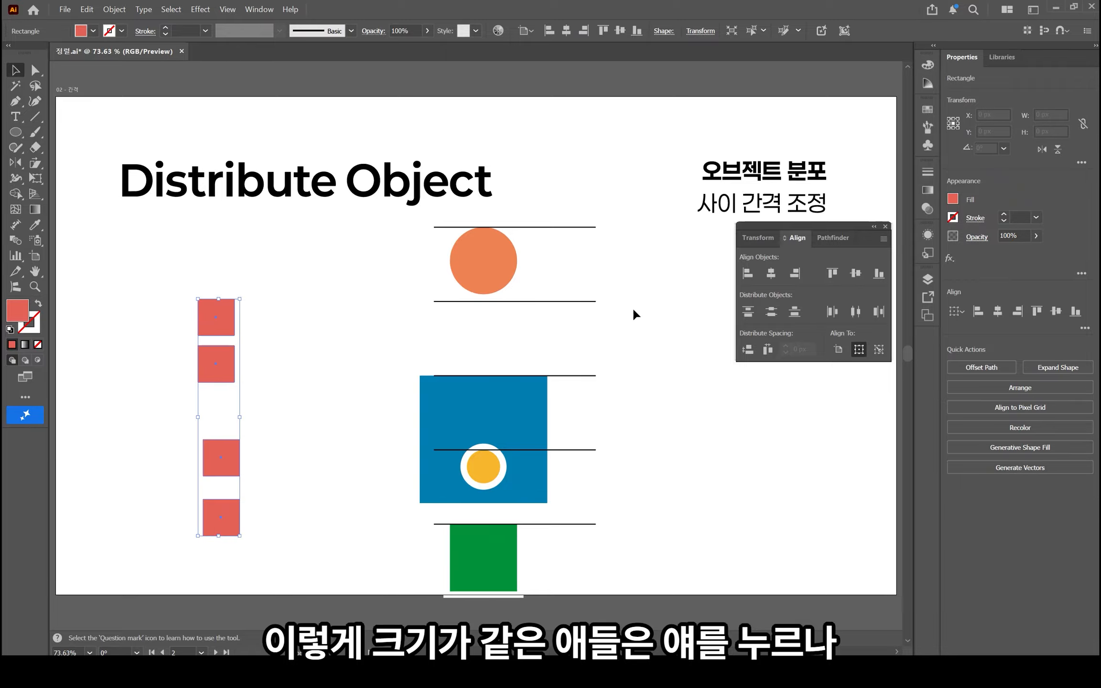
left_click(768, 315)
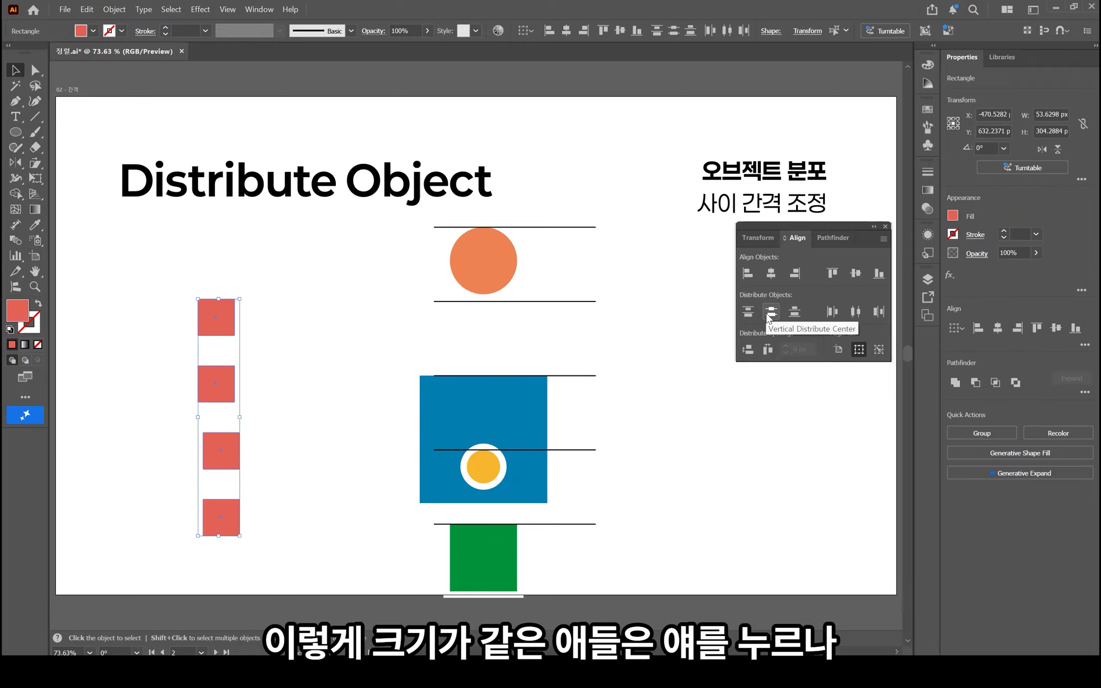
key("ctrl+z")
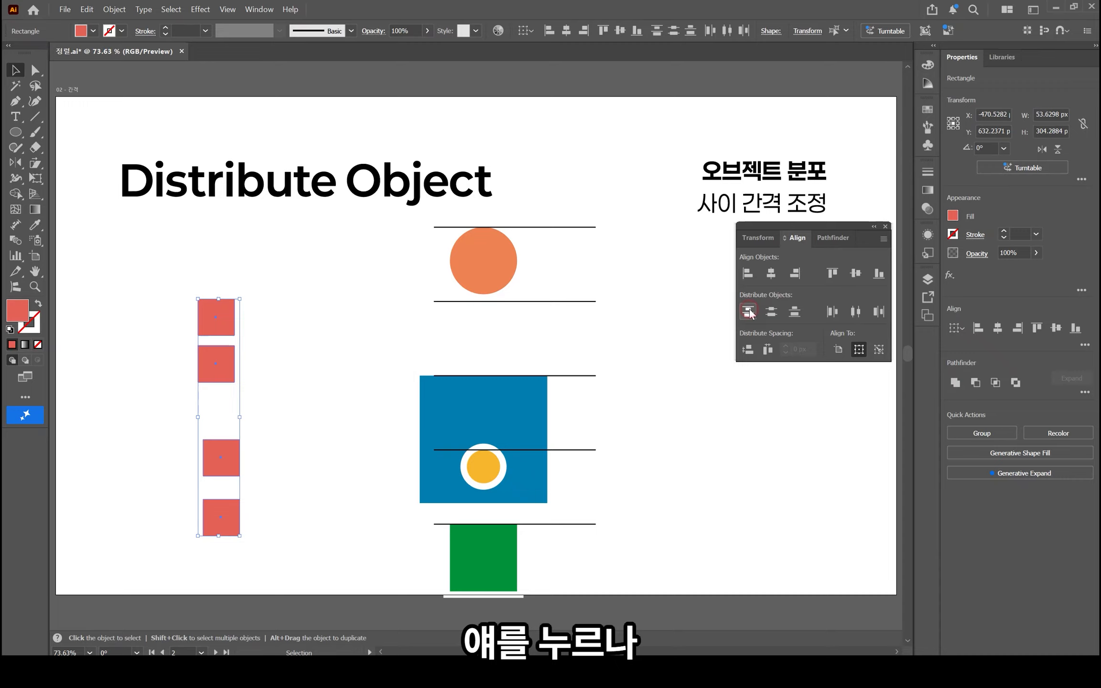
left_click(749, 312)
key("ctrl+z")
left_click(794, 313)
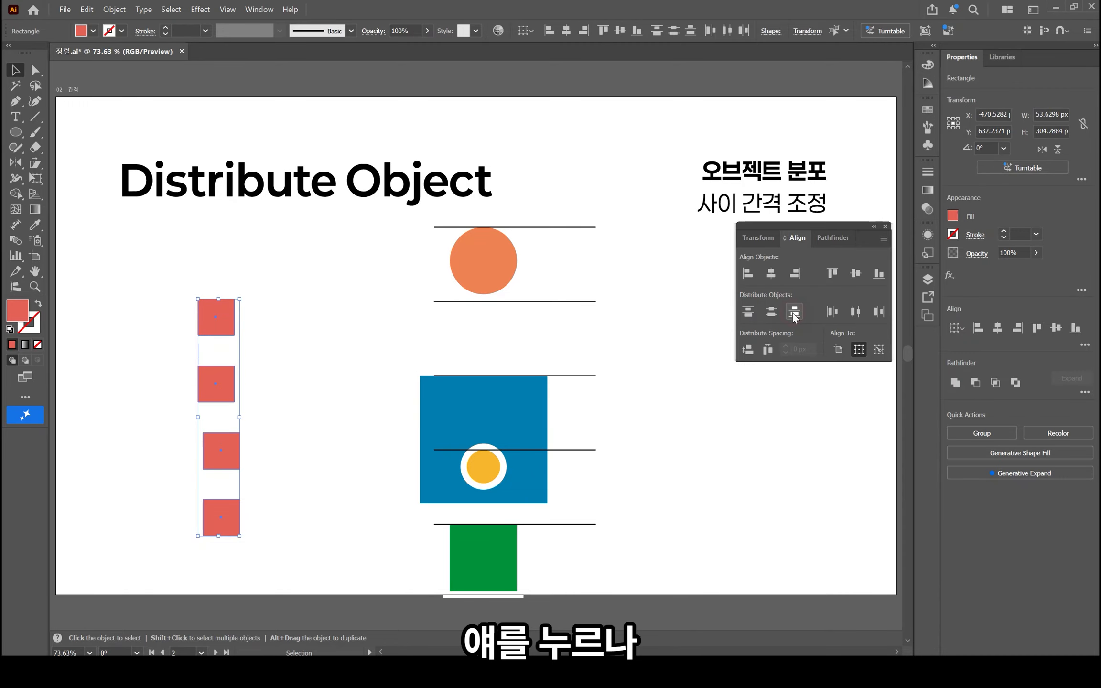
key("ctrl+z")
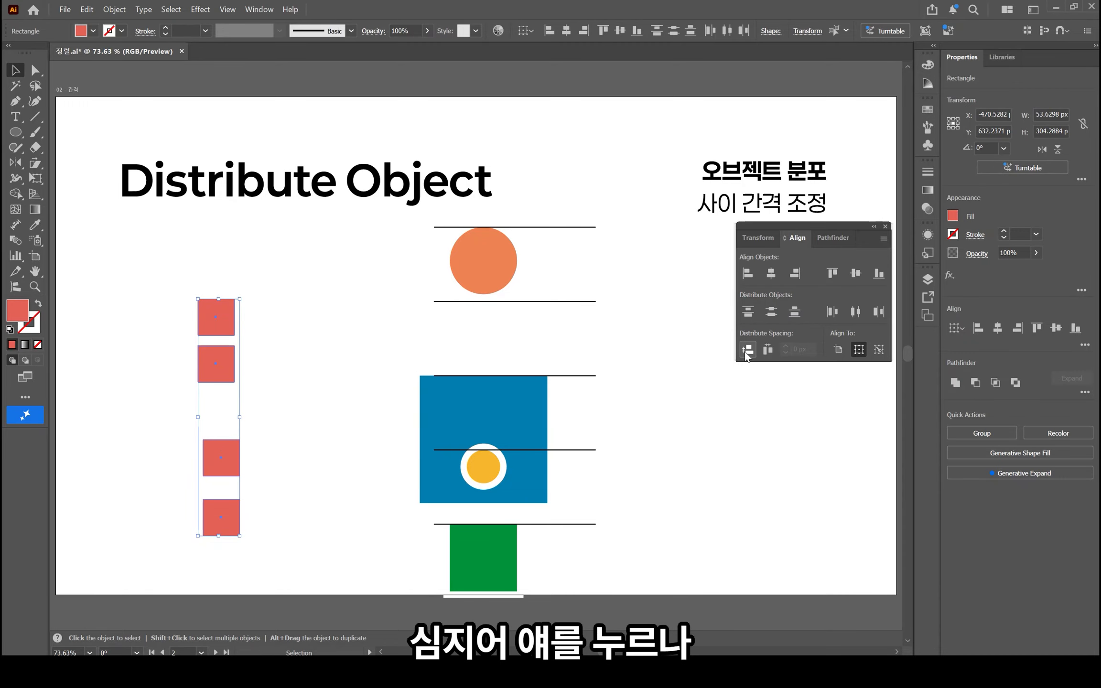
Distribute the vertical spacing between the four red squares evenly and clear the selection
left_click(748, 350)
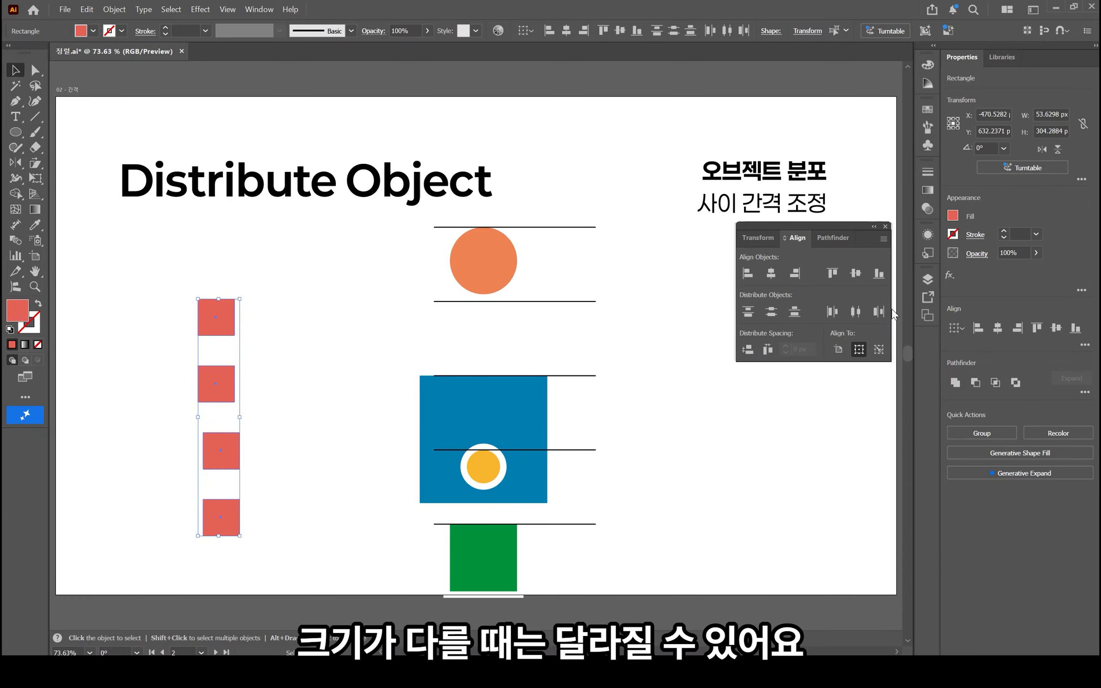
left_click(750, 468)
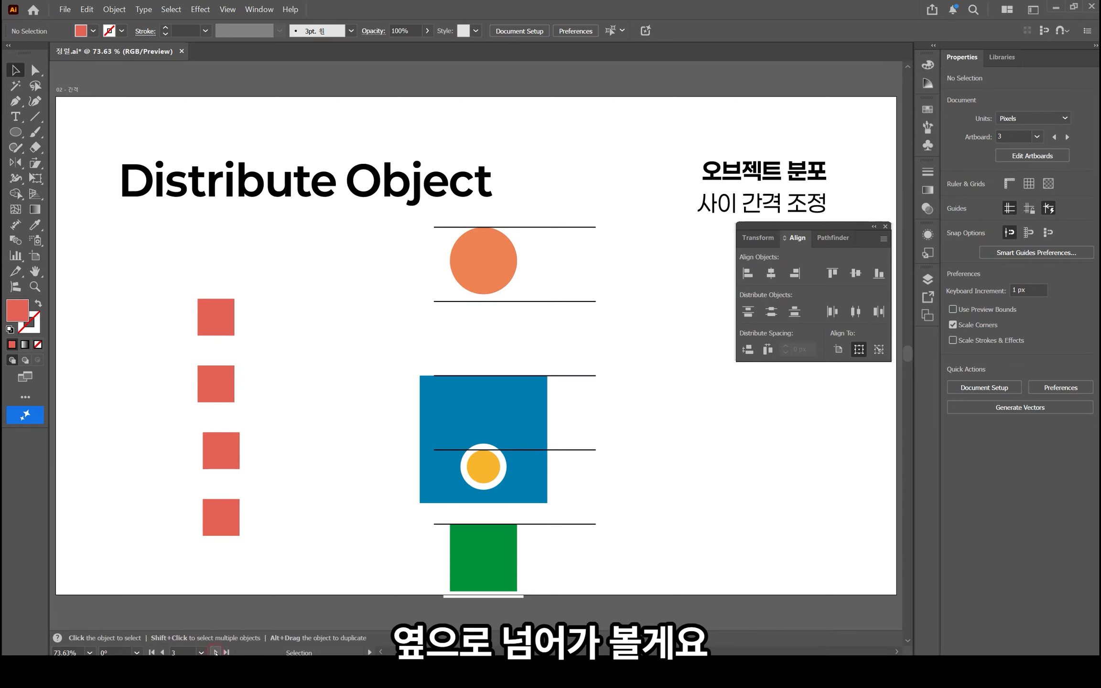
On artboard 3, distribute the five circles horizontally with 10 px spacing, using the green circle as the key object
left_click(215, 653)
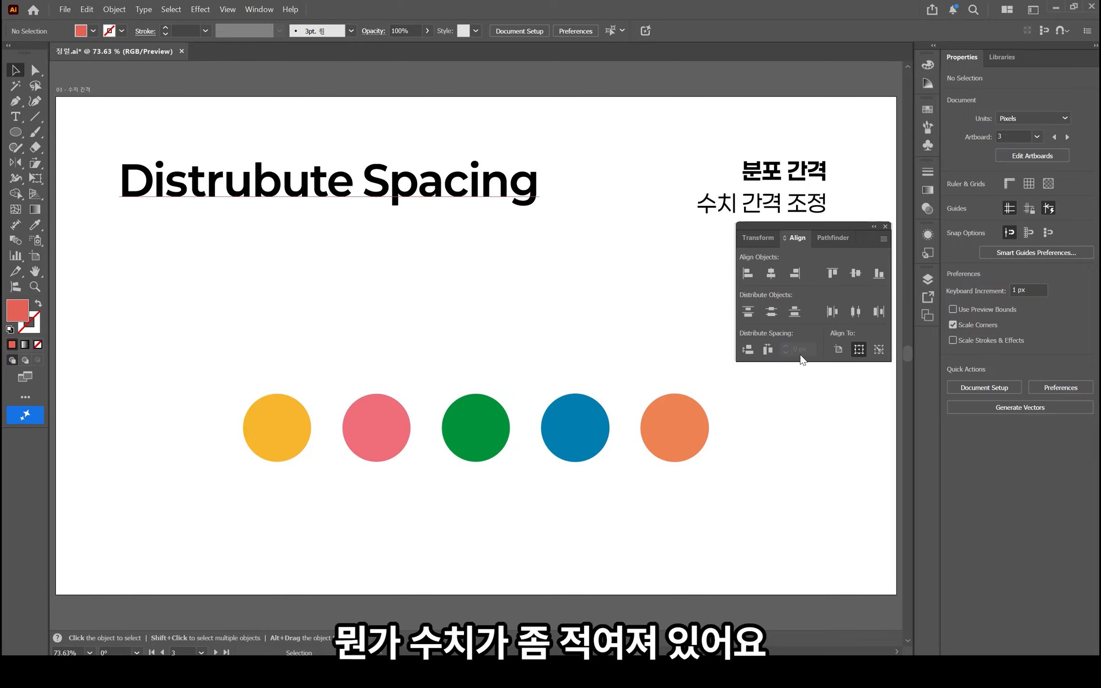
left_click_drag(209, 335, 707, 505)
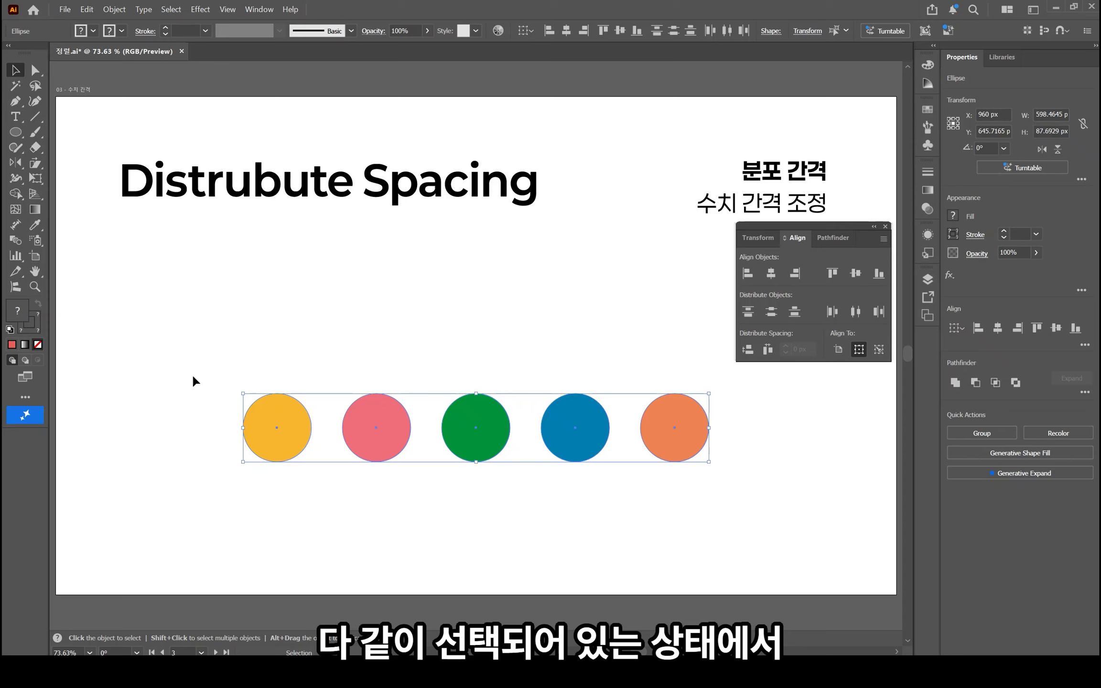
left_click(470, 424)
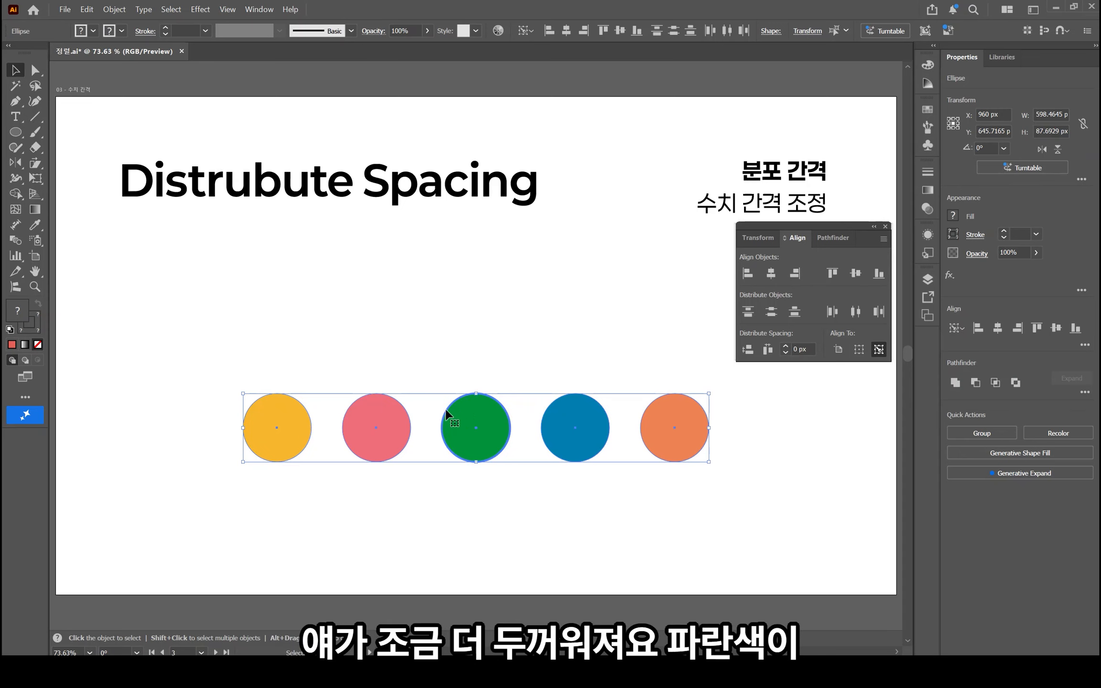
left_click(801, 350)
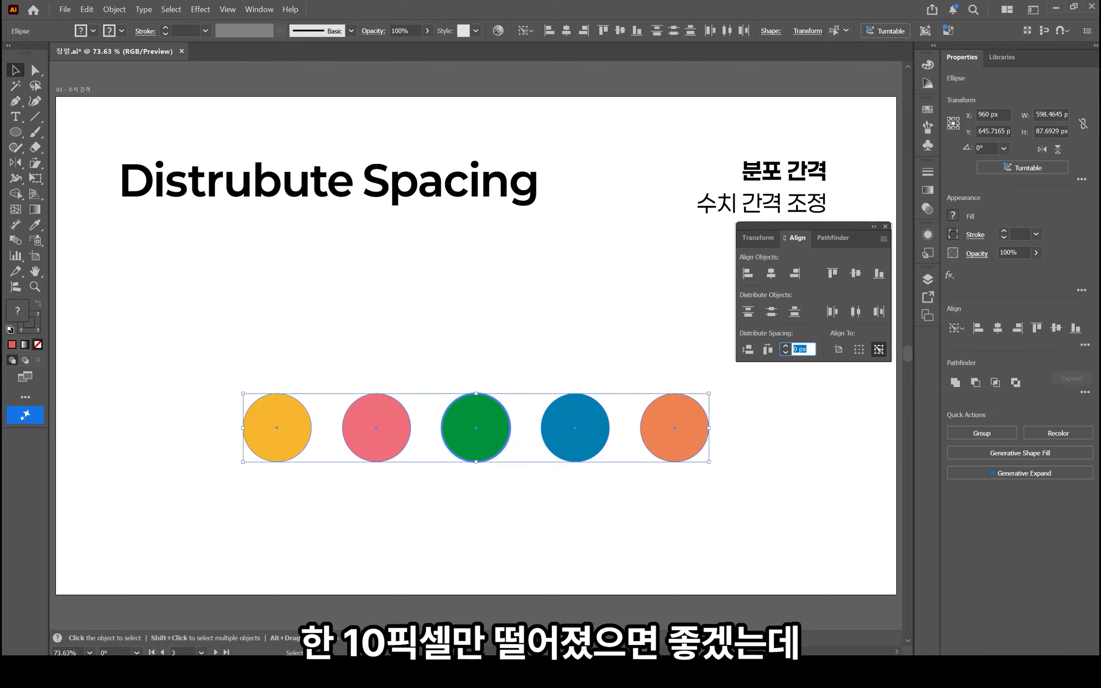
type("10")
key("Tab")
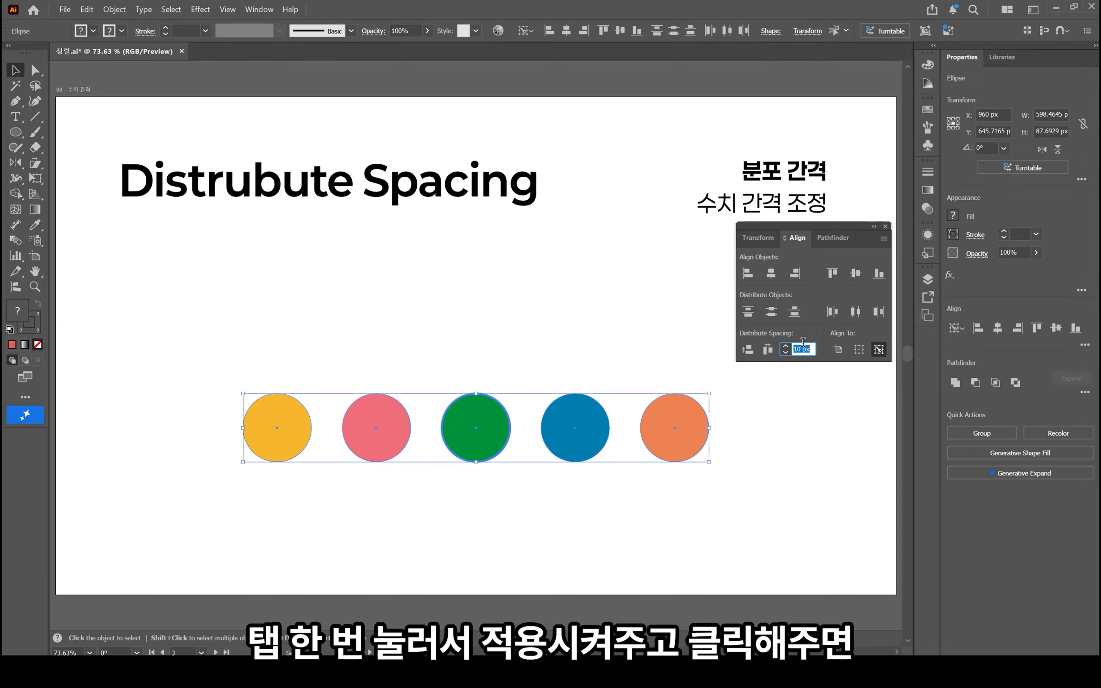
left_click(774, 356)
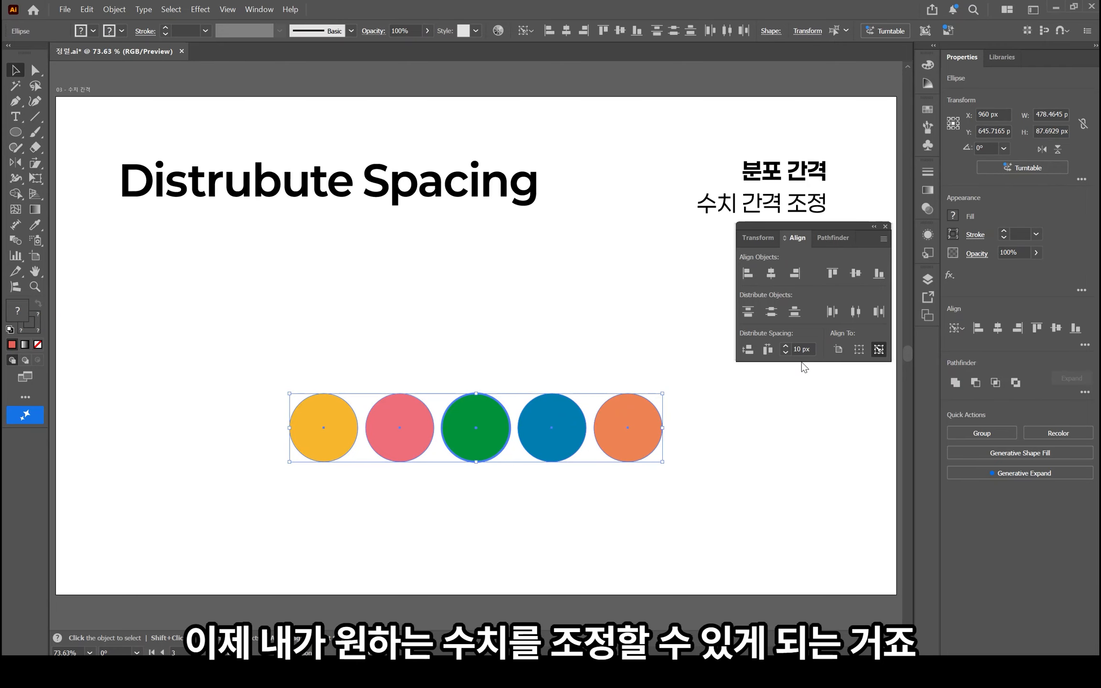
Distribute the five circles horizontally with 50 px spacing, using the yellow circle as the key object
left_click(335, 419)
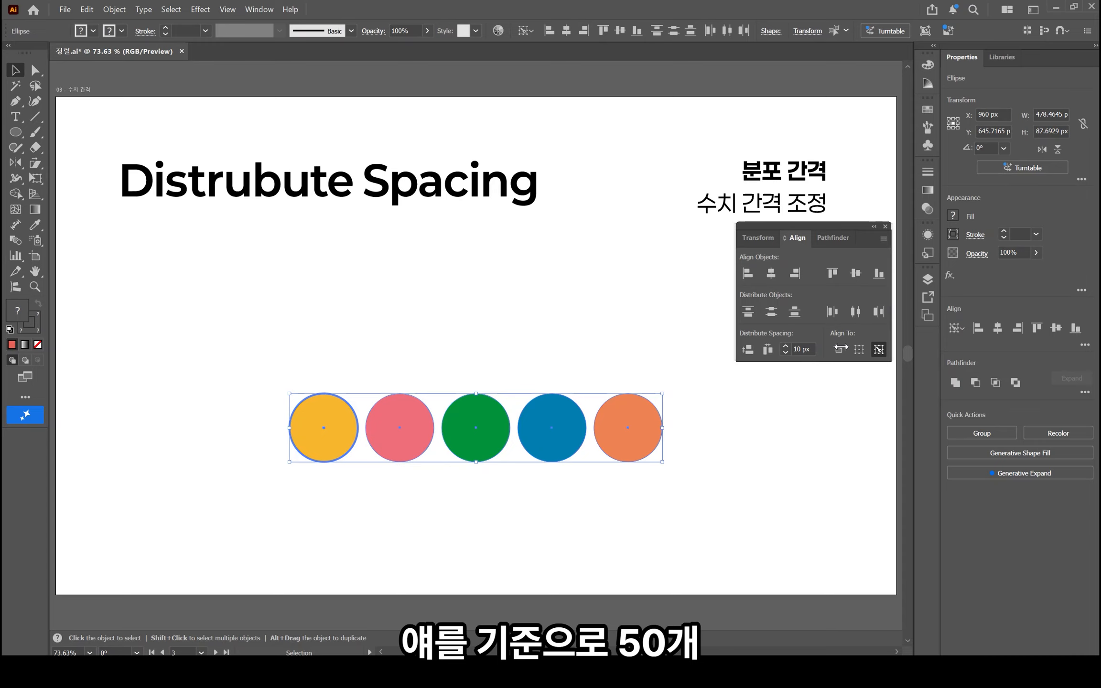
left_click(803, 349)
type("5")
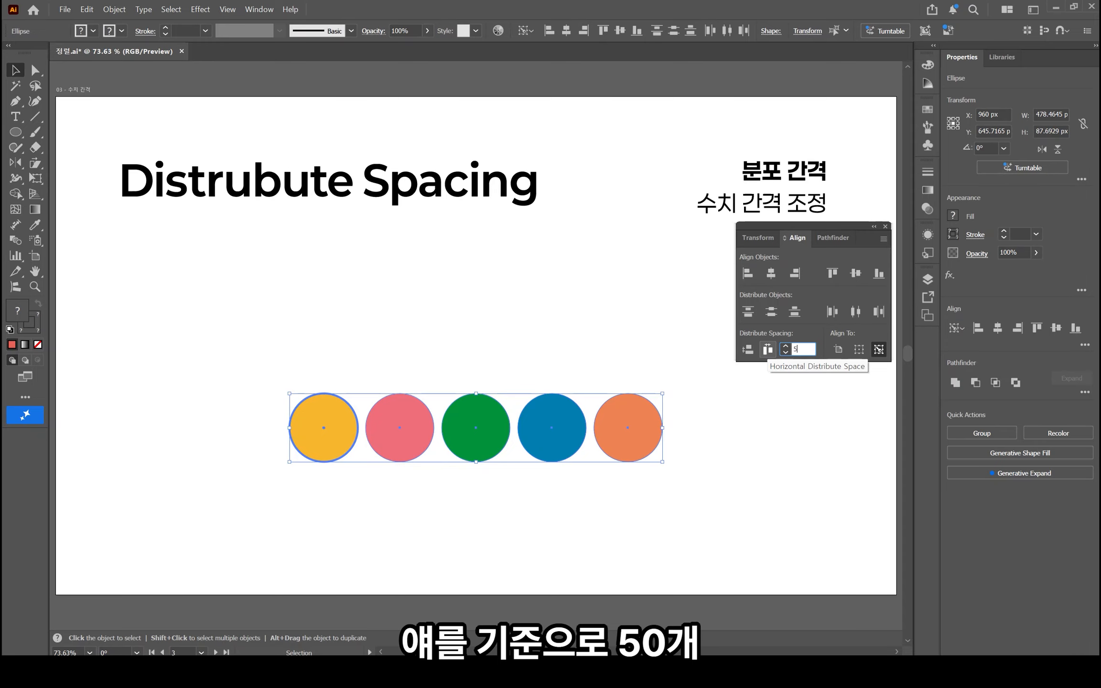
type("0")
key("Return")
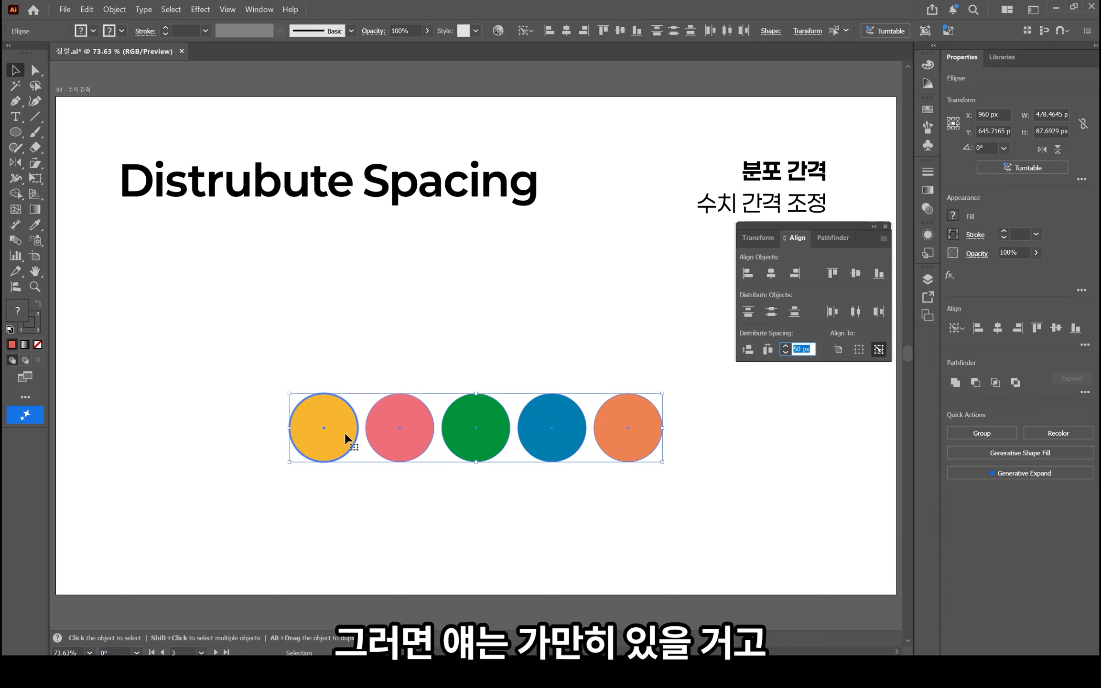
left_click(774, 353)
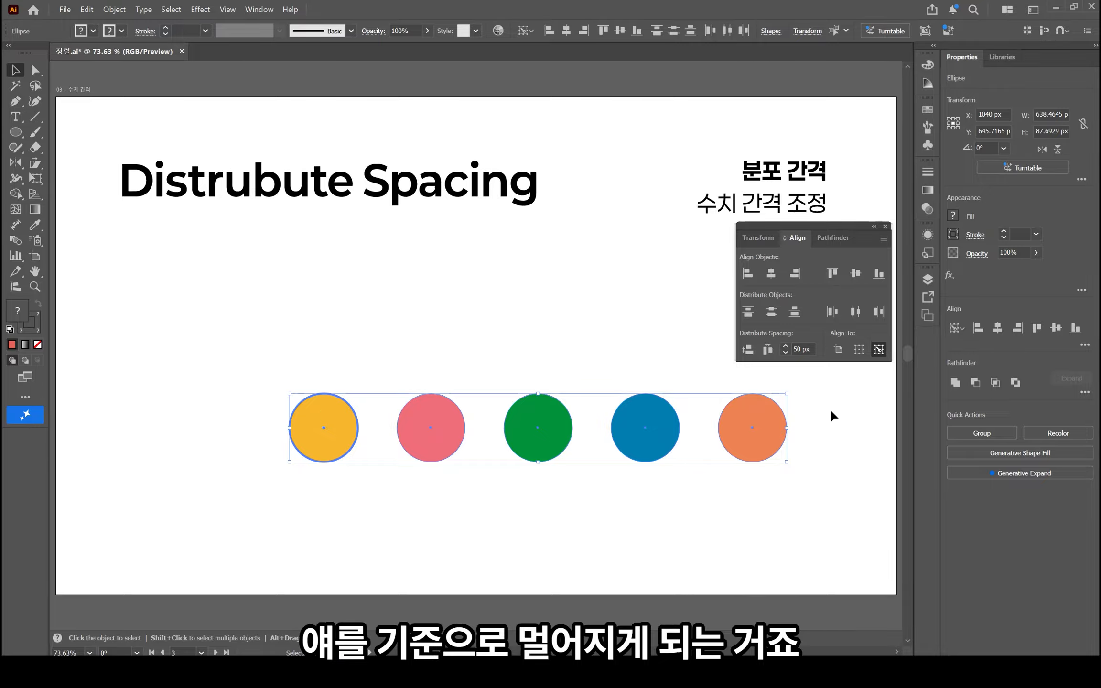
Distribute the circles vertically with 50 px spacing, align their horizontal centres into one column, and move the column into the space right of the title
left_click(746, 350)
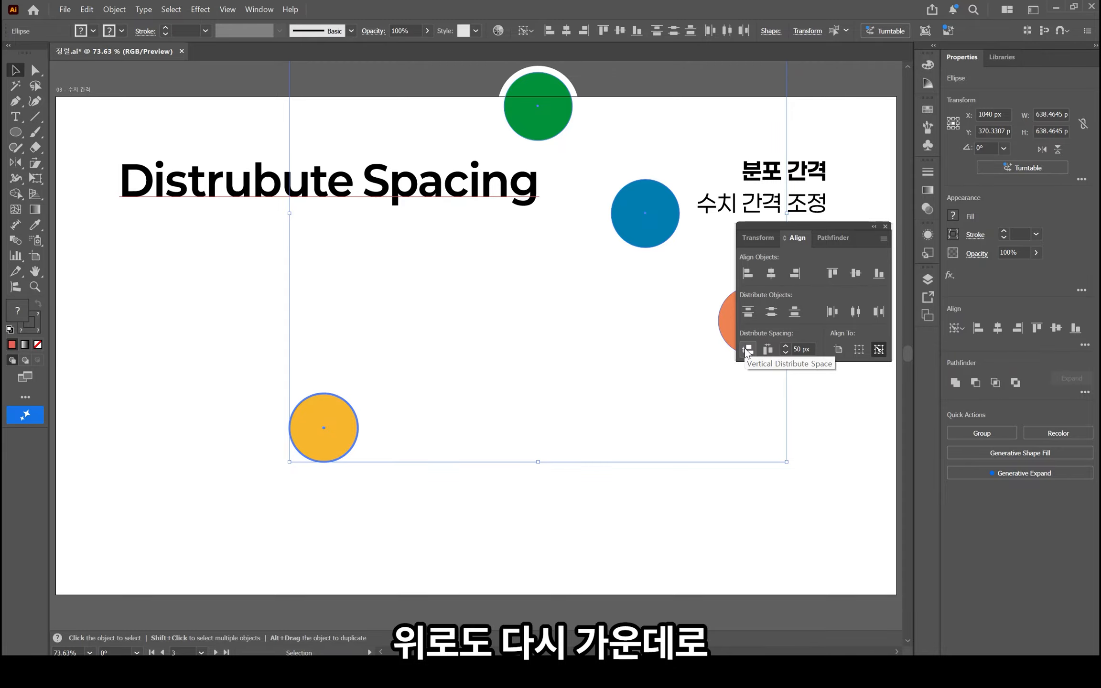
left_click(770, 274)
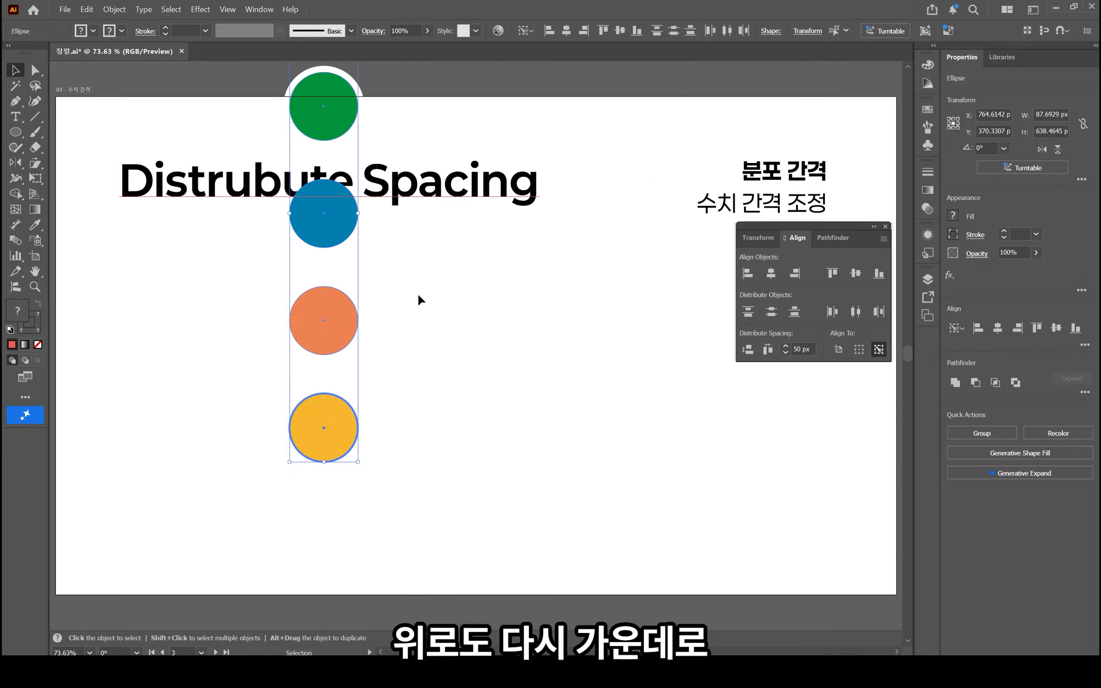
left_click_drag(306, 215, 623, 346)
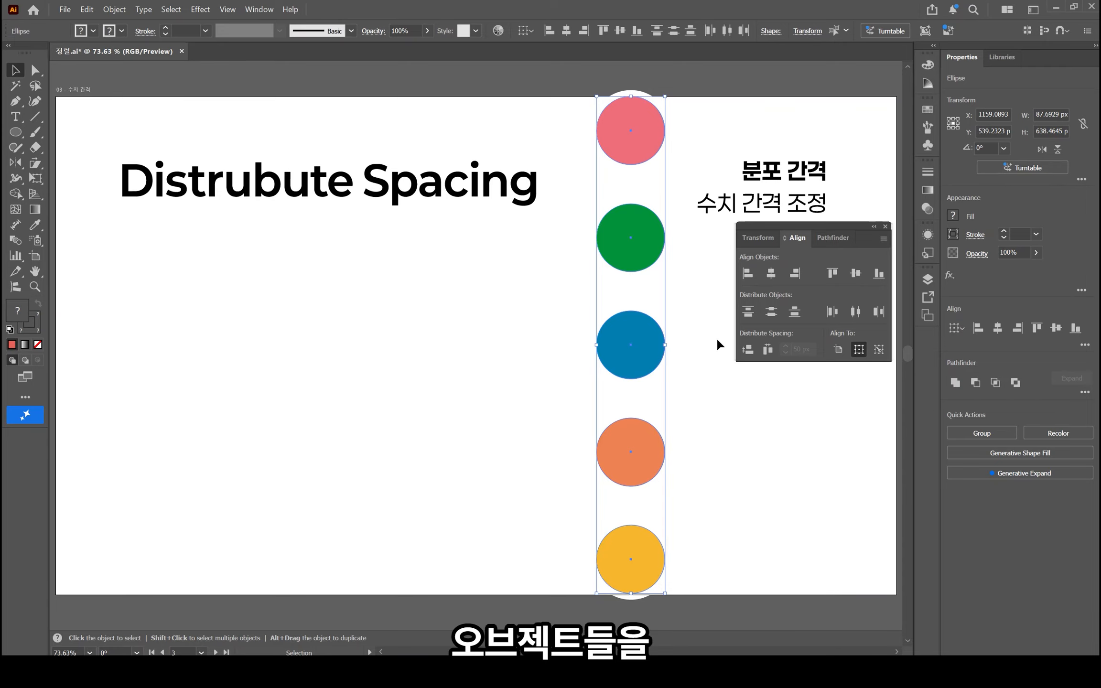
Distribute the column of circles vertically with 0 px spacing, using the blue circle as the key object
left_click(649, 361)
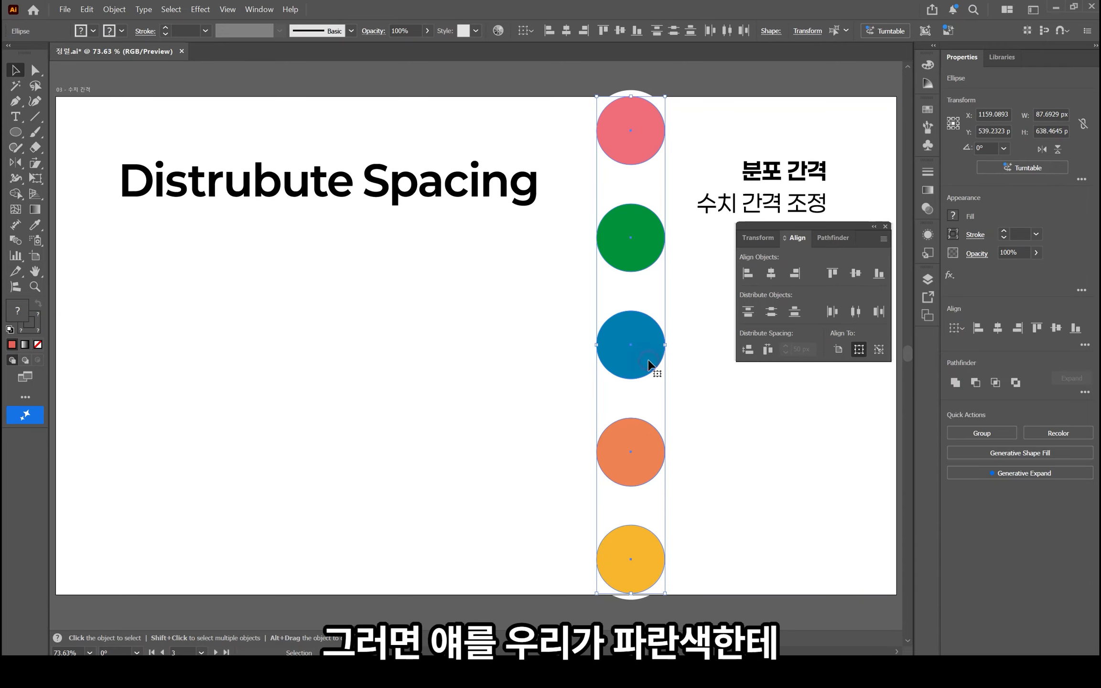
left_click(809, 349)
type("0")
left_click(748, 350)
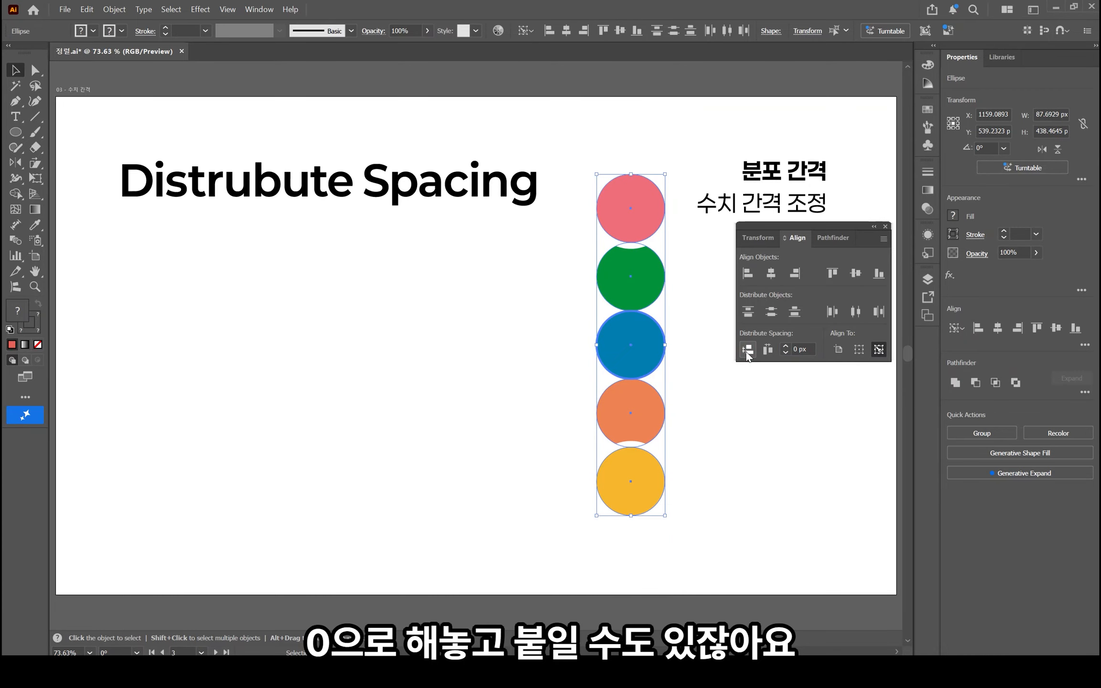
Nudge the yellow circle slightly to the right and redistribute all five circles vertically at 0 px from the blue key circle
left_click(320, 376)
mouse_move(642, 484)
left_mouse_down()
mouse_move(639, 515)
mouse_move(644, 484)
left_mouse_up()
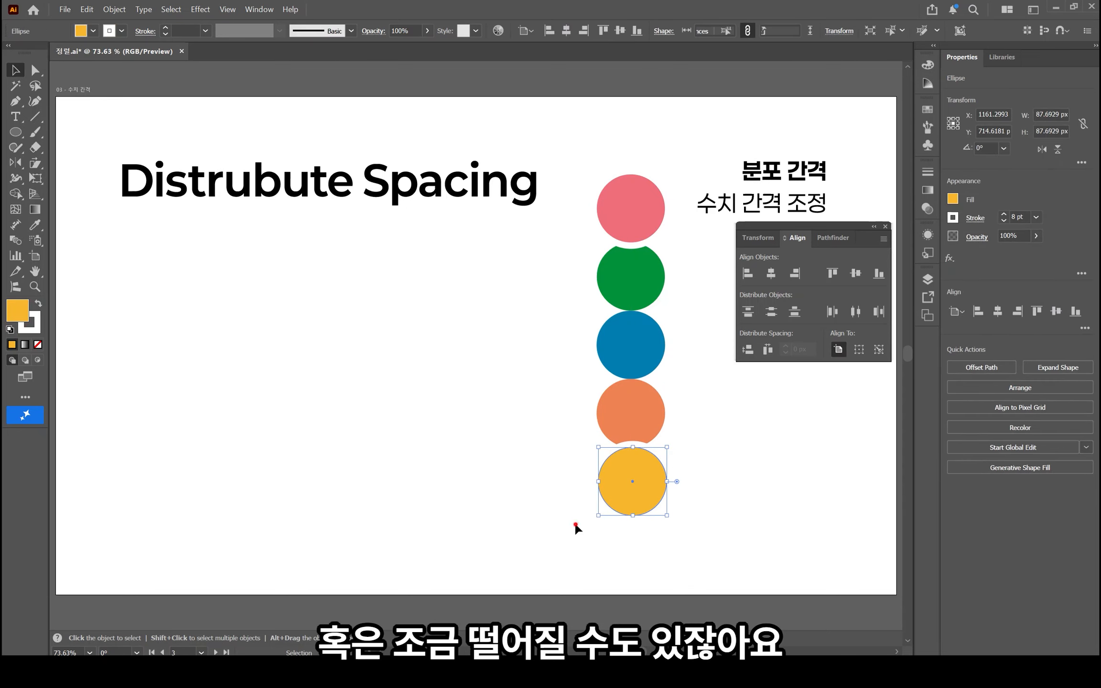
left_click(616, 547)
left_click(649, 334)
left_click(649, 334)
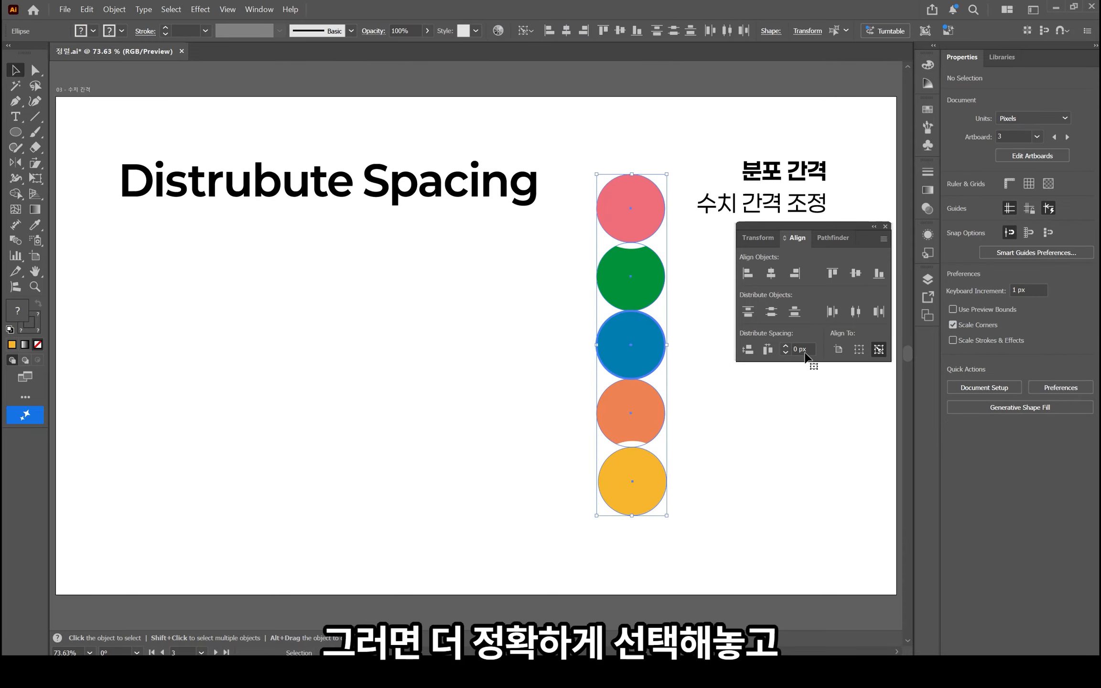
left_click(747, 349)
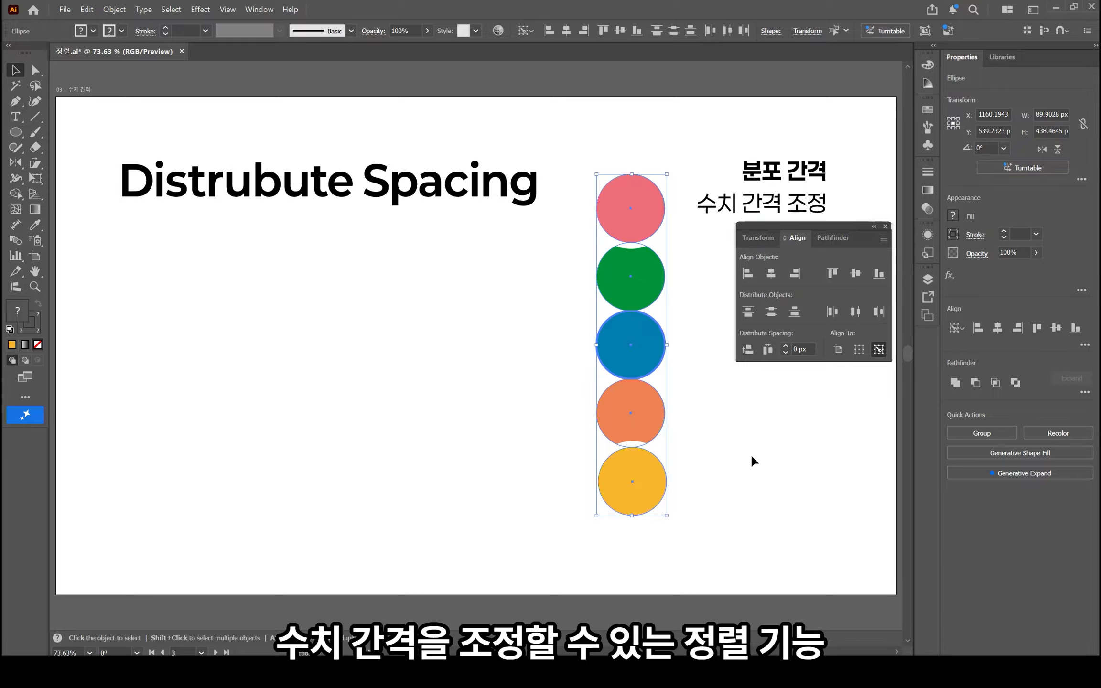
Clear the selection and go to artboard 4
left_click(759, 482)
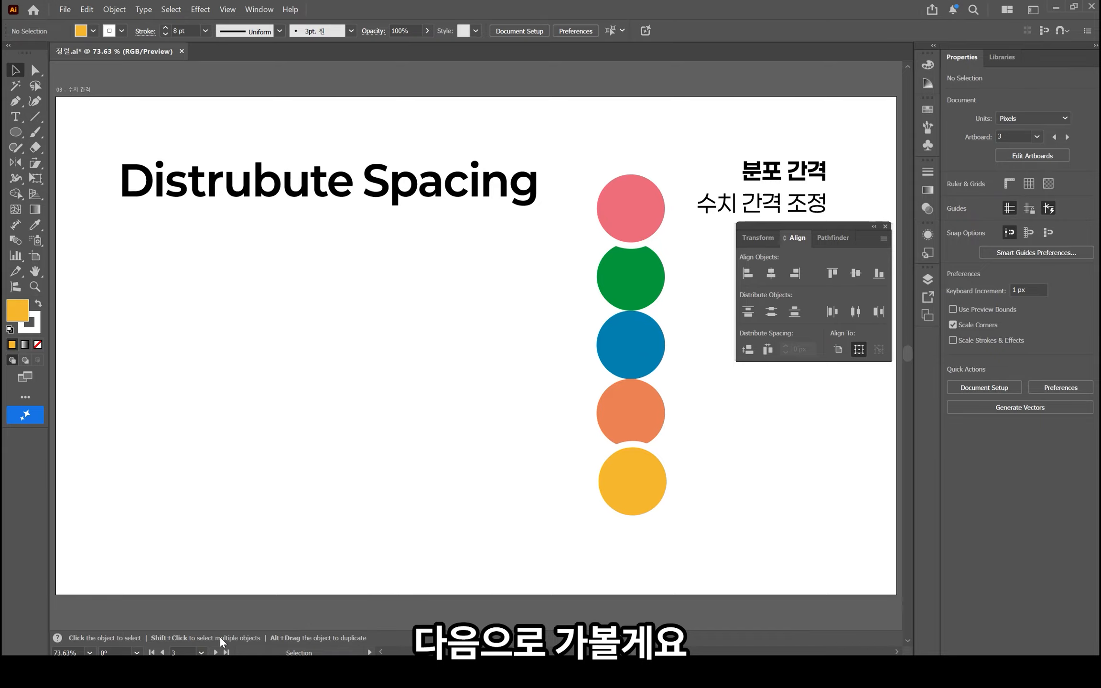
left_click(216, 652)
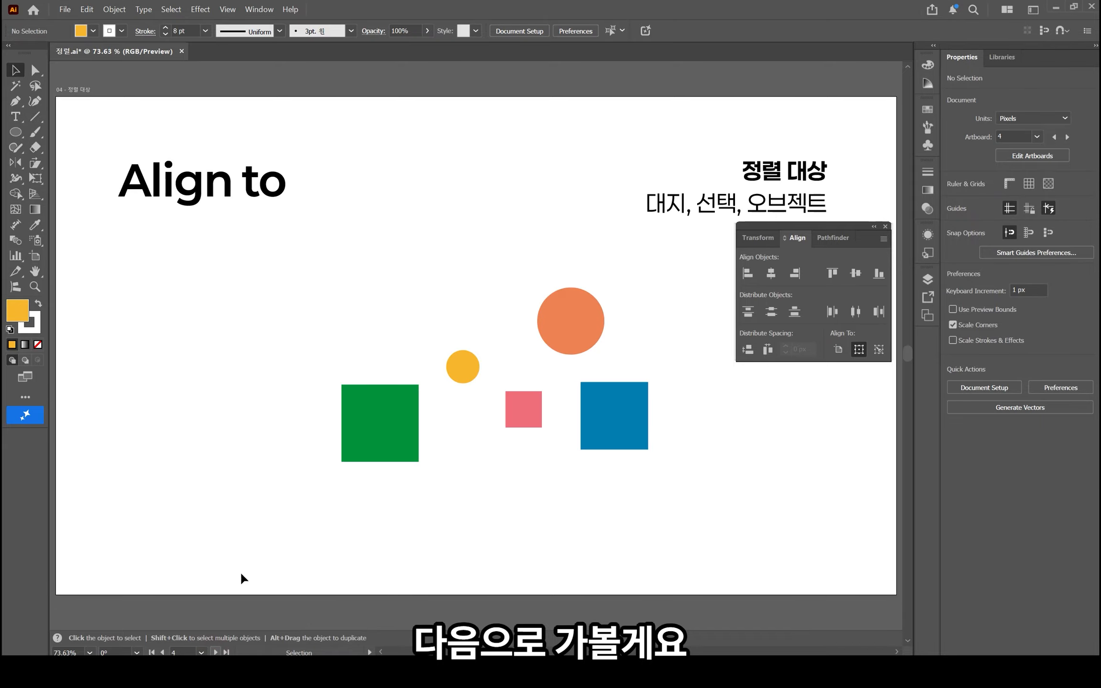
left_click(256, 490)
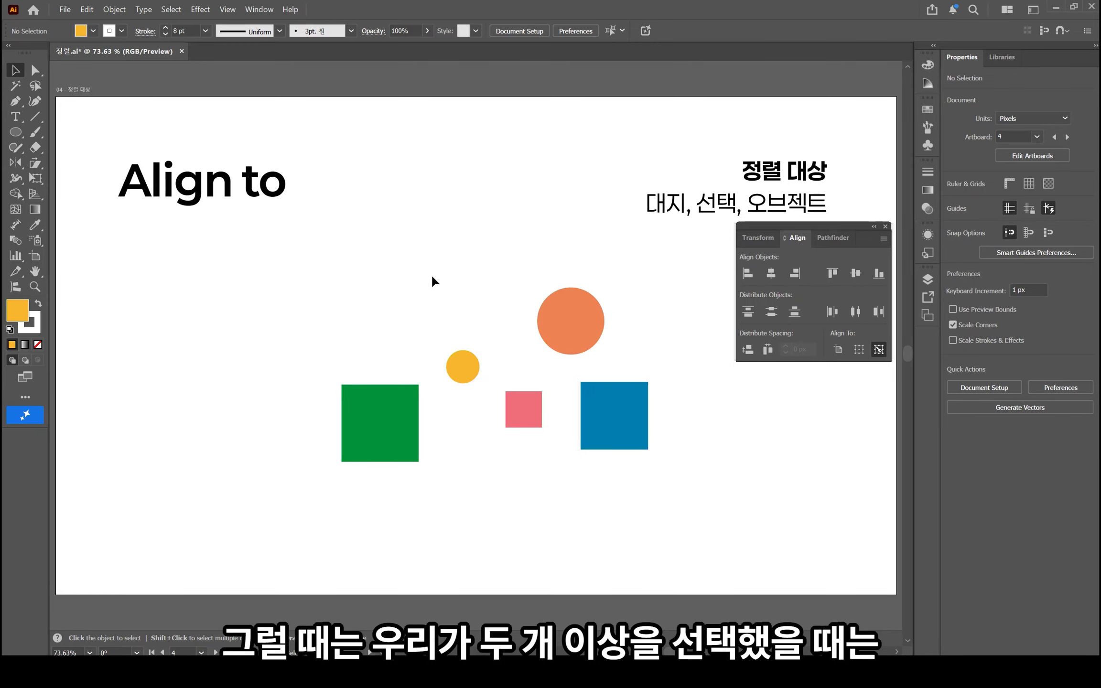
Try aligning the yellow and orange circles to the selection's right edge and left edge, undoing each attempt and clearing the selection
left_click_drag(432, 281, 594, 353)
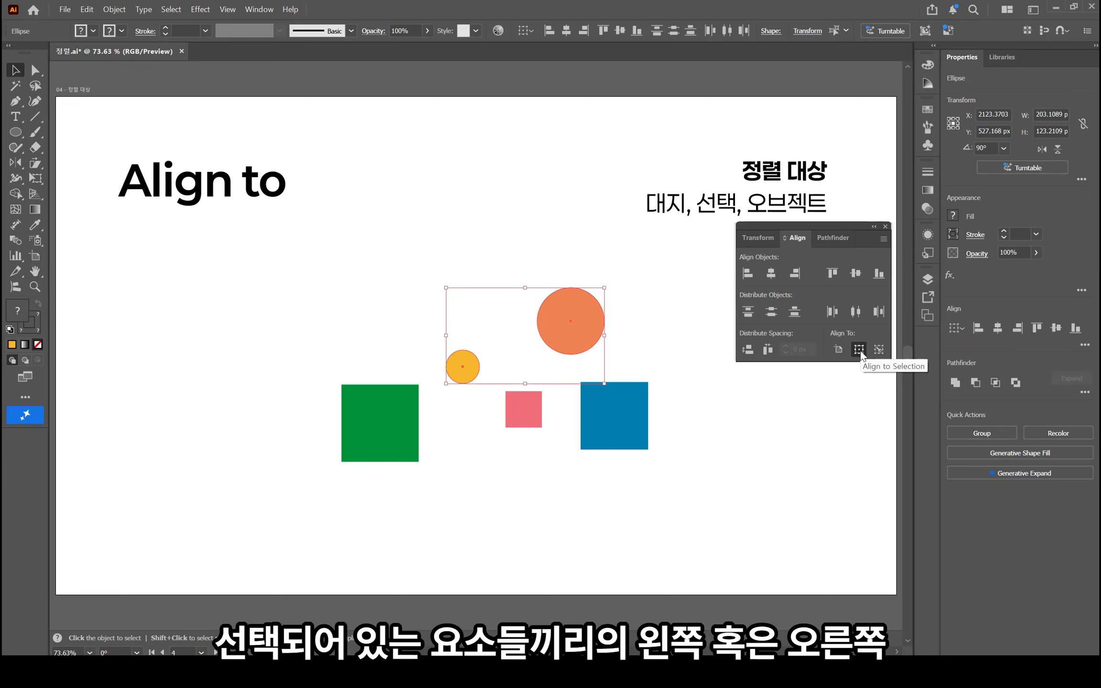
left_click(796, 274)
key("ctrl+z")
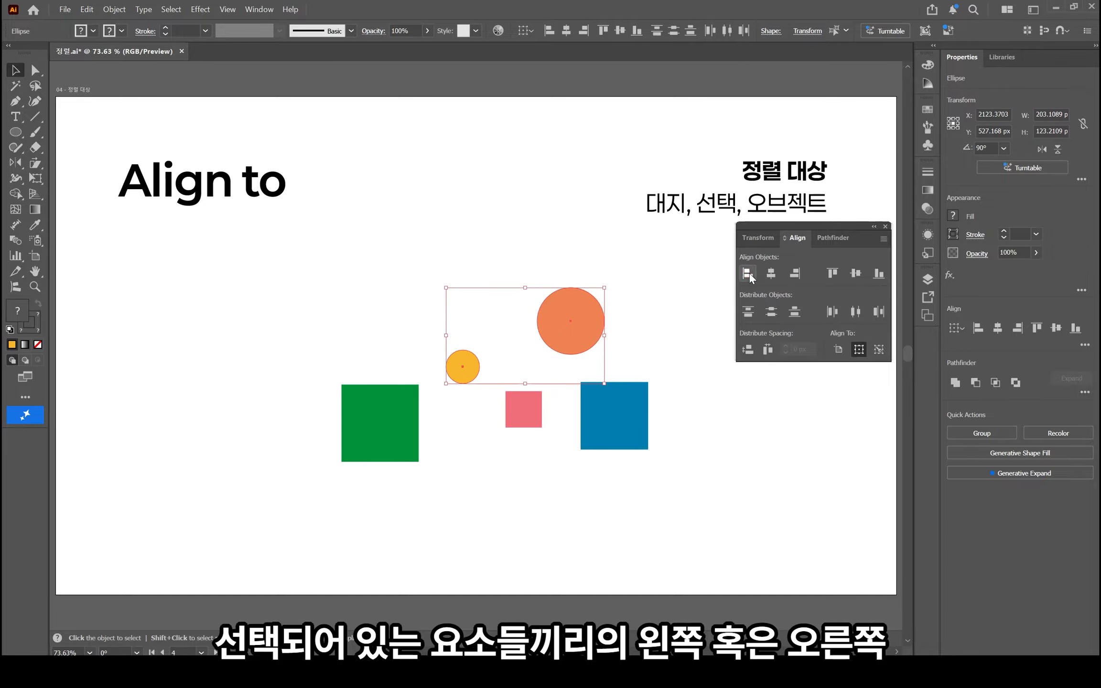
left_click(748, 273)
key("ctrl+z")
left_click(467, 233)
Align the orange circle to the artboard's left, right, top and bottom edges in turn, ending centred both horizontally and vertically
left_click(588, 329)
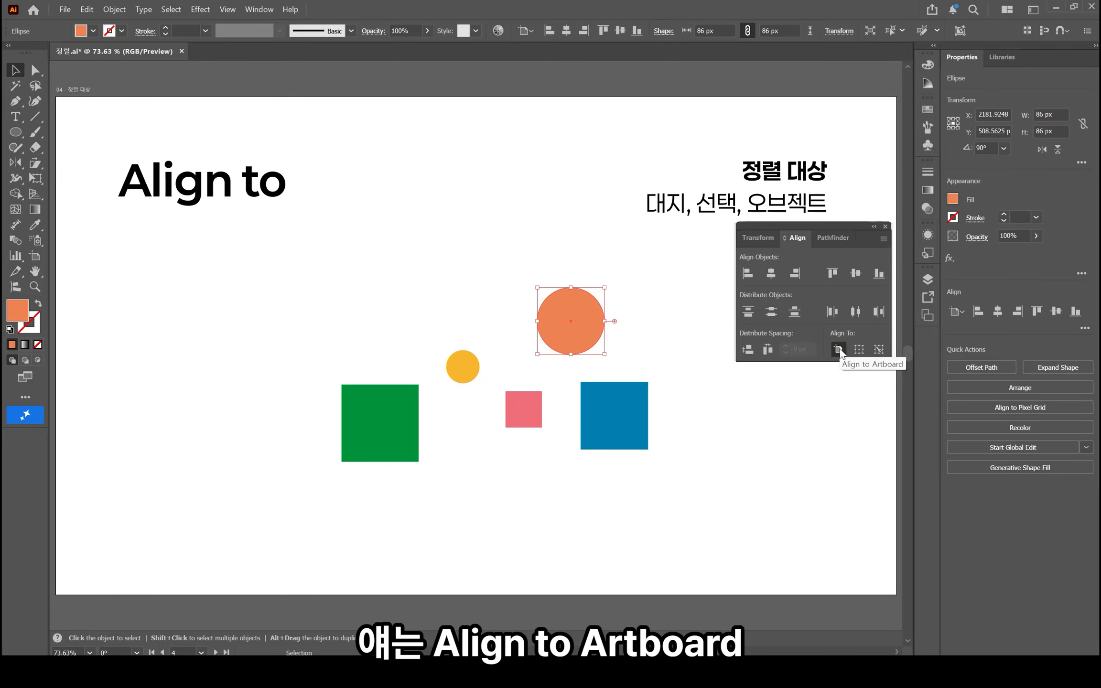
left_click(745, 275)
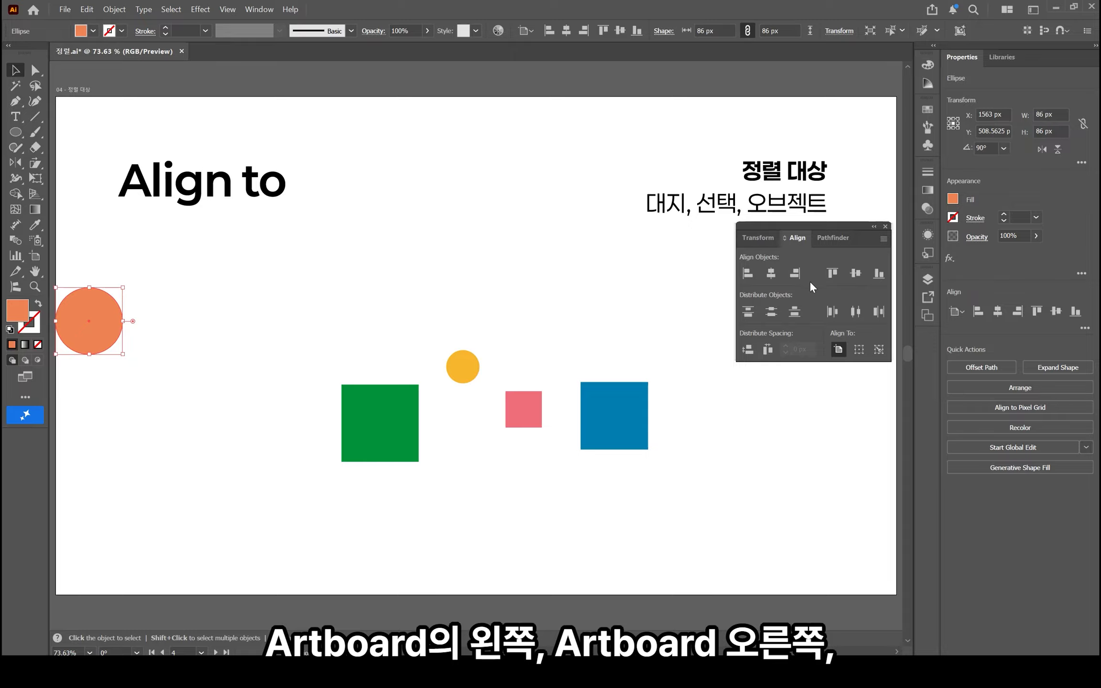
left_click(796, 274)
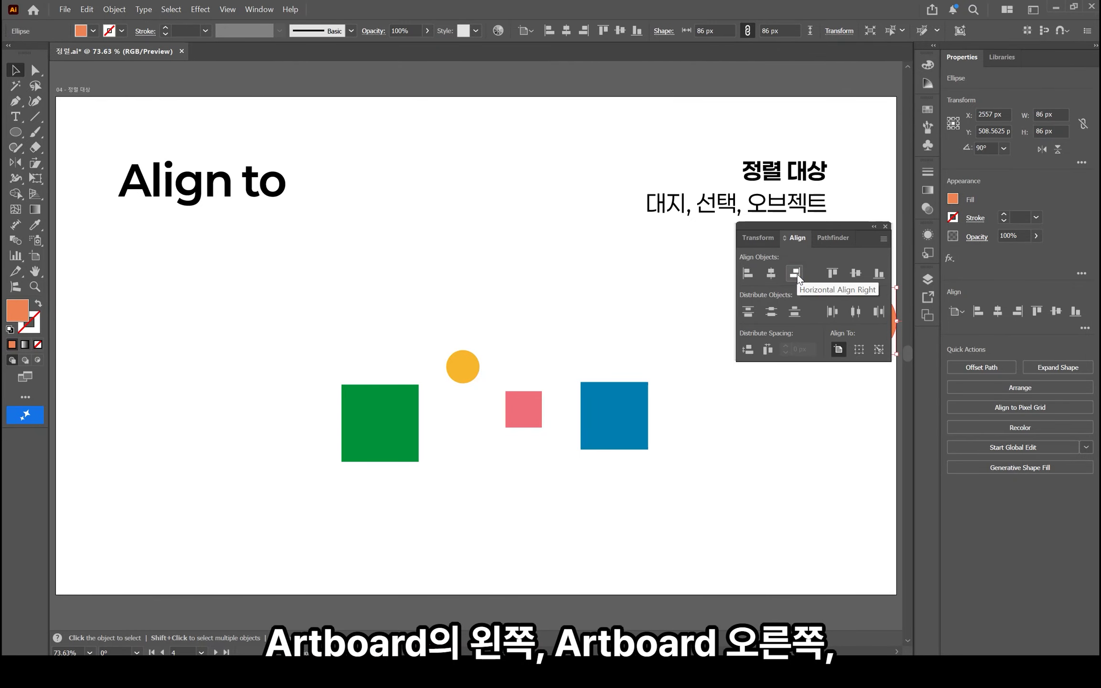
left_click(771, 274)
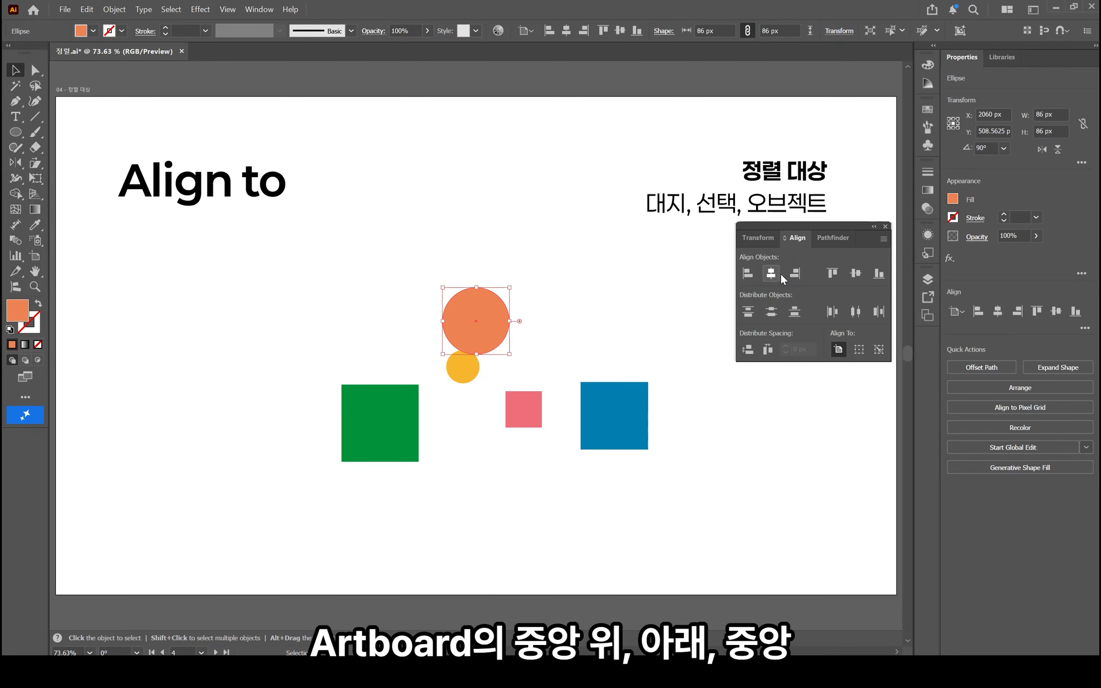
left_click(832, 273)
left_click(879, 273)
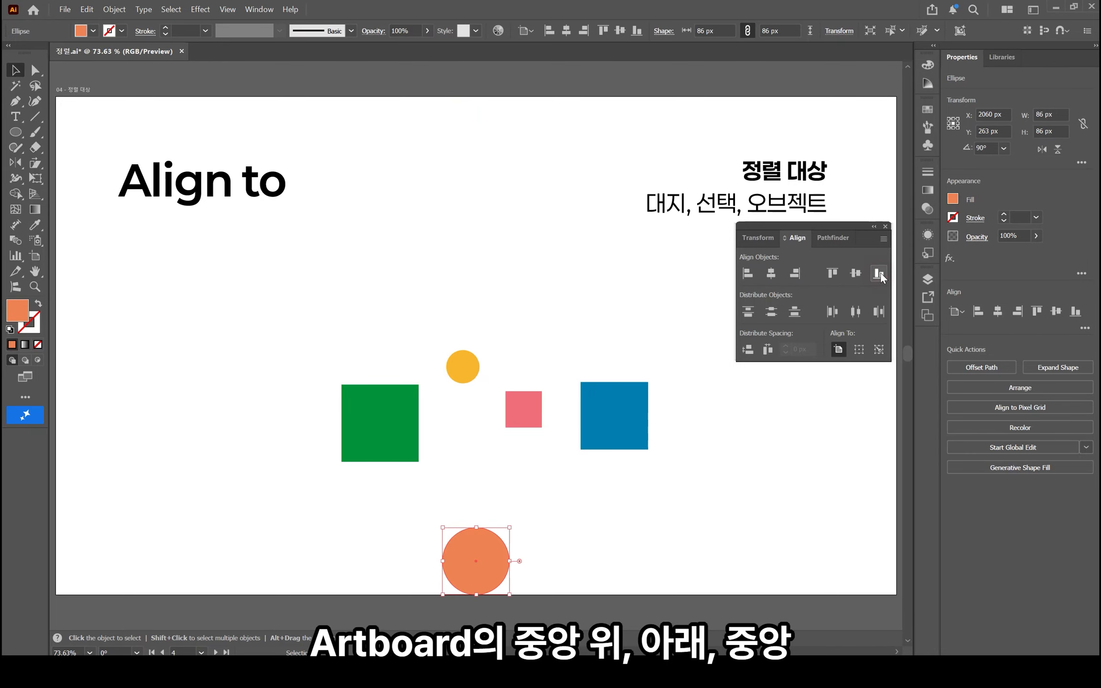
left_click(855, 273)
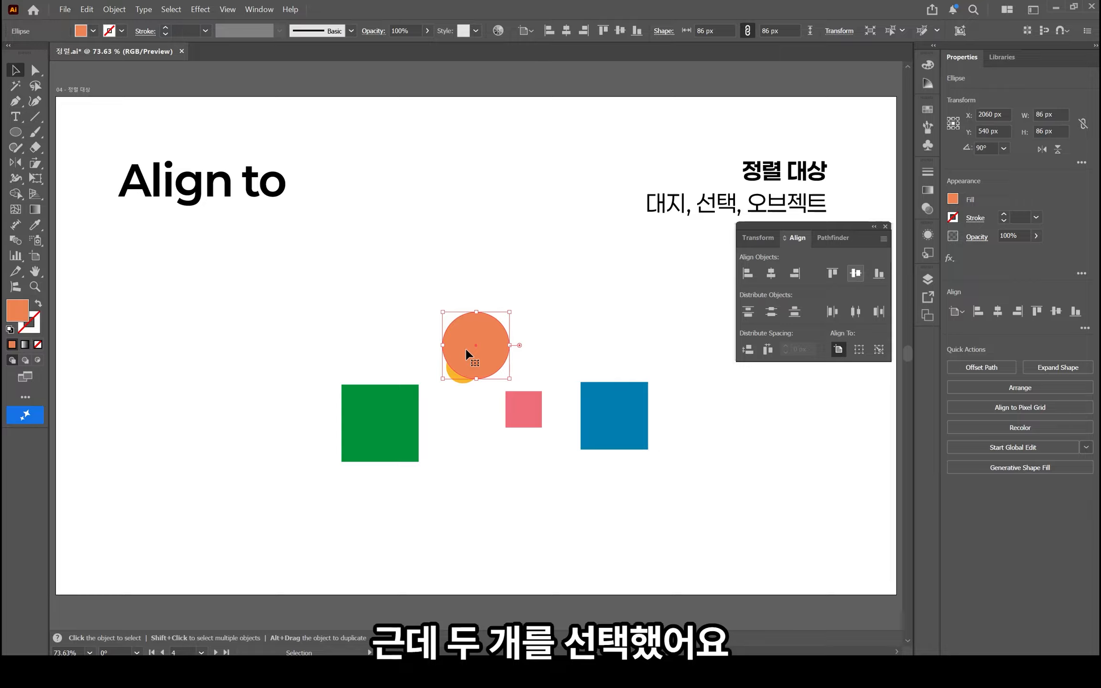
Group the orange circle with the green square and align the group to each artboard edge in turn, ending at the artboard's centre
left_click(379, 420, "shift")
key("ctrl+g")
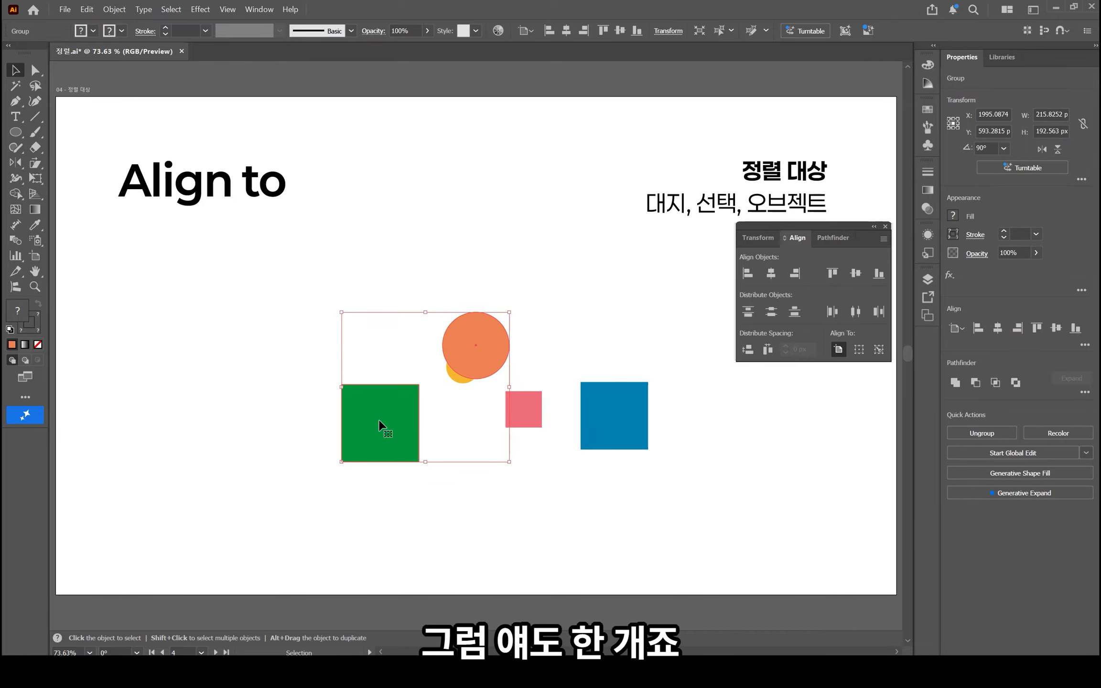
left_click(753, 275)
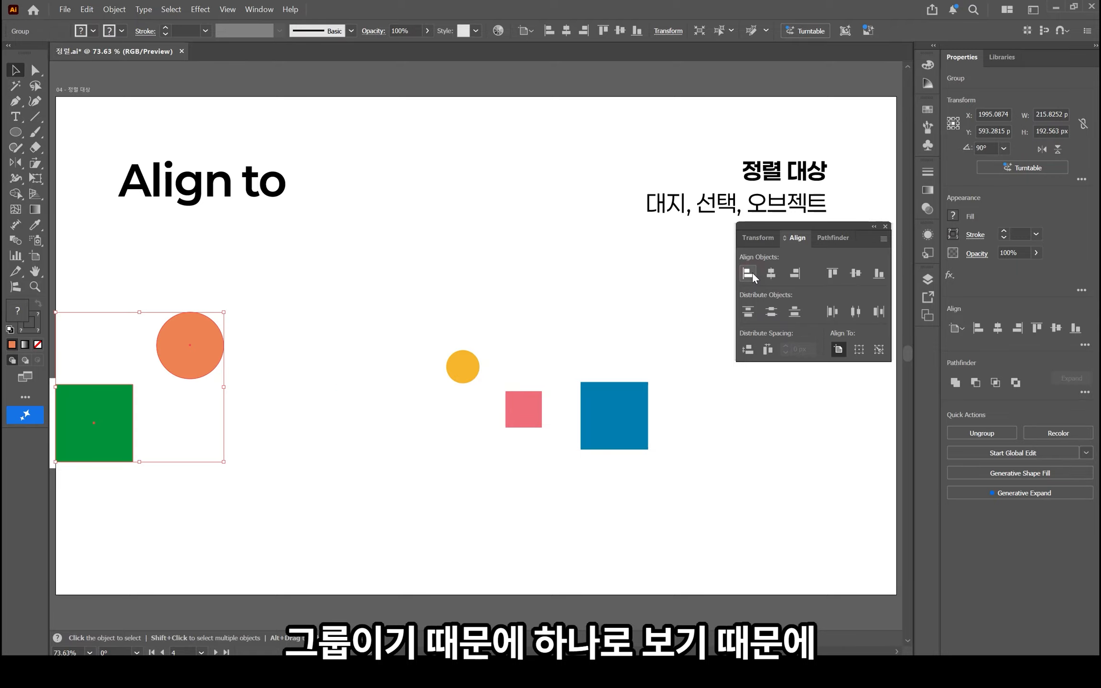
left_click(828, 274)
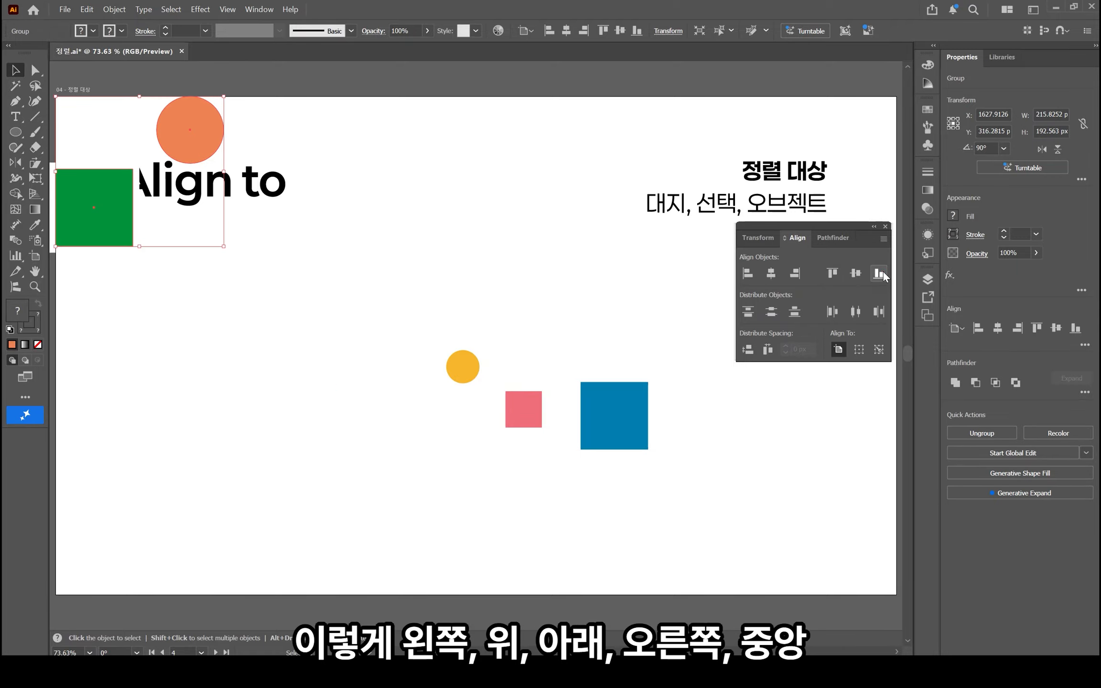
left_click(878, 274)
left_click(795, 274)
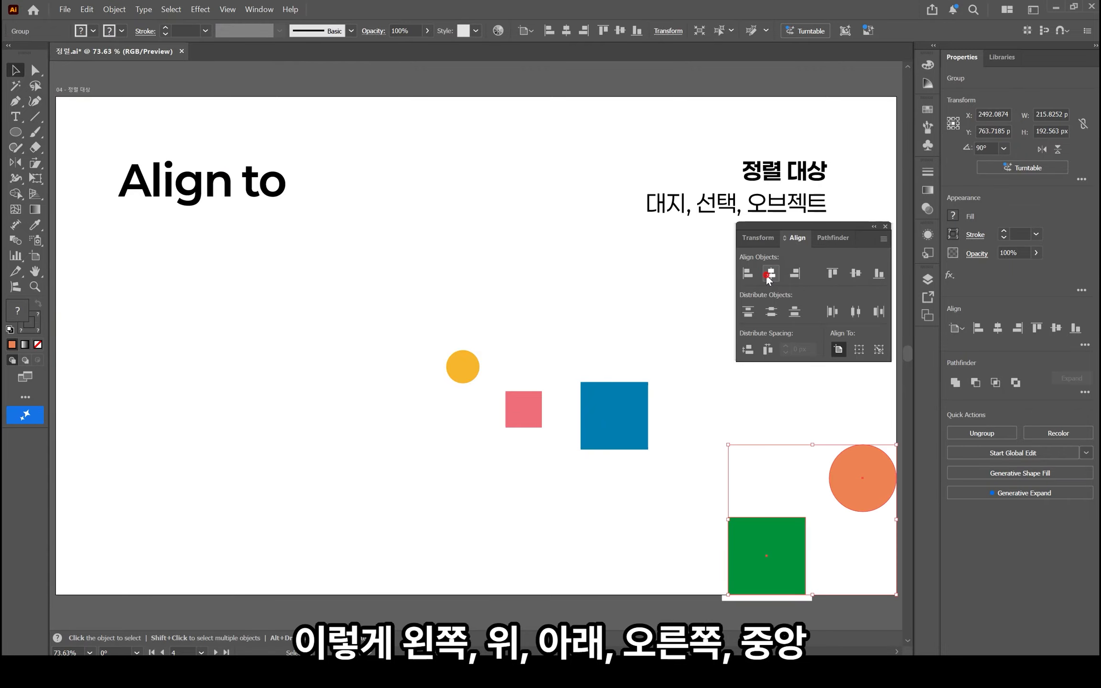
left_click(771, 273)
left_click(855, 273)
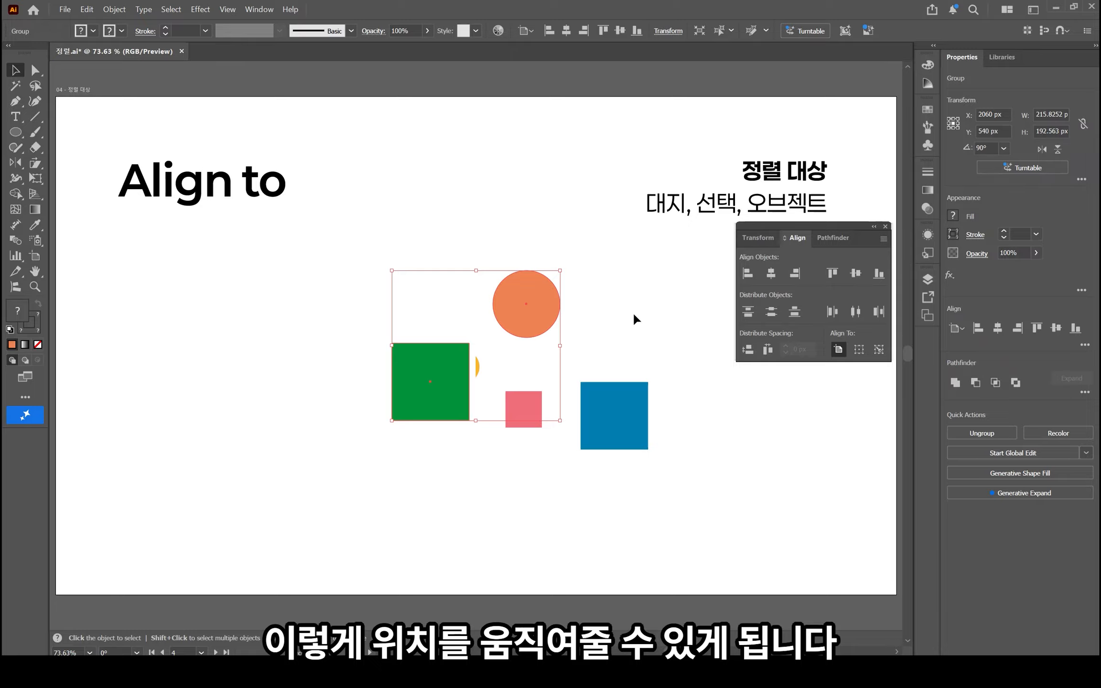
Ungroup the orange circle and green square, and move the green square into the empty area left of the yellow circle
key("shift+ctrl+g")
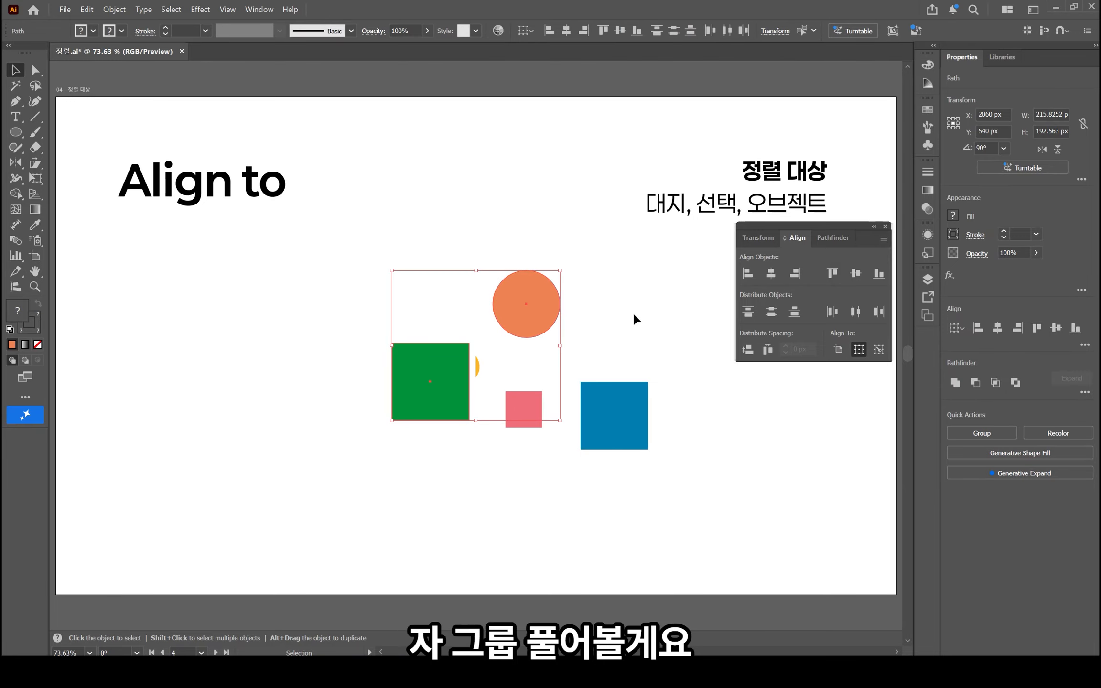
left_click(634, 313)
left_click_drag(450, 365, 366, 386)
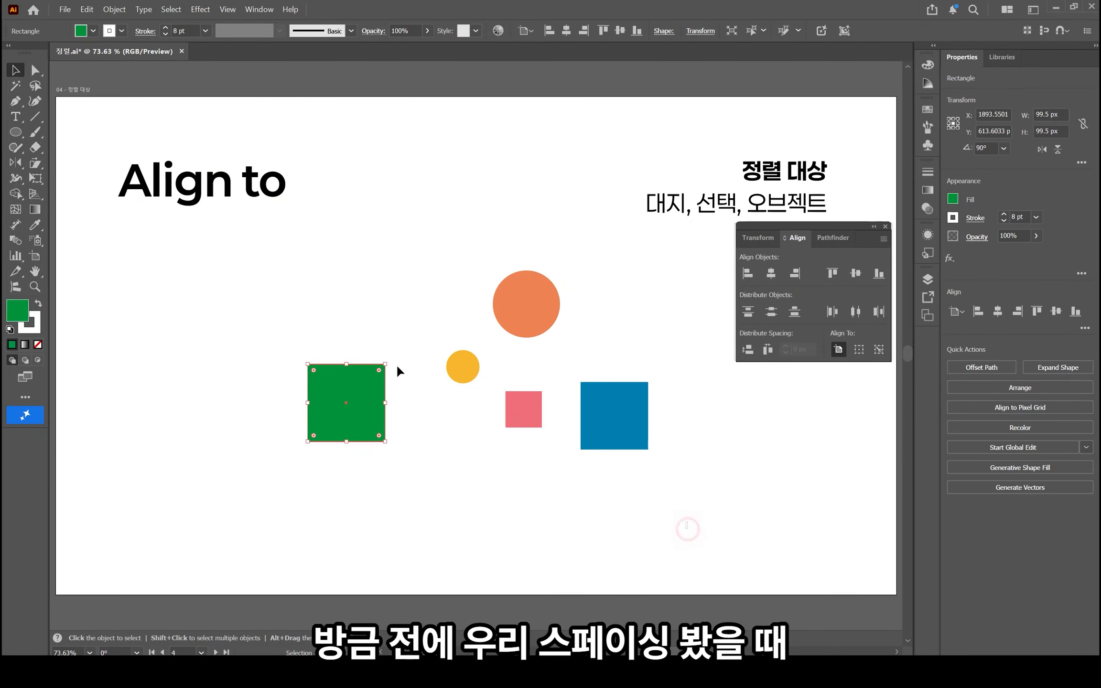
Select all five shapes and align their left edges to the yellow circle as the key object
left_click_drag(396, 364, 299, 298)
left_click(321, 392)
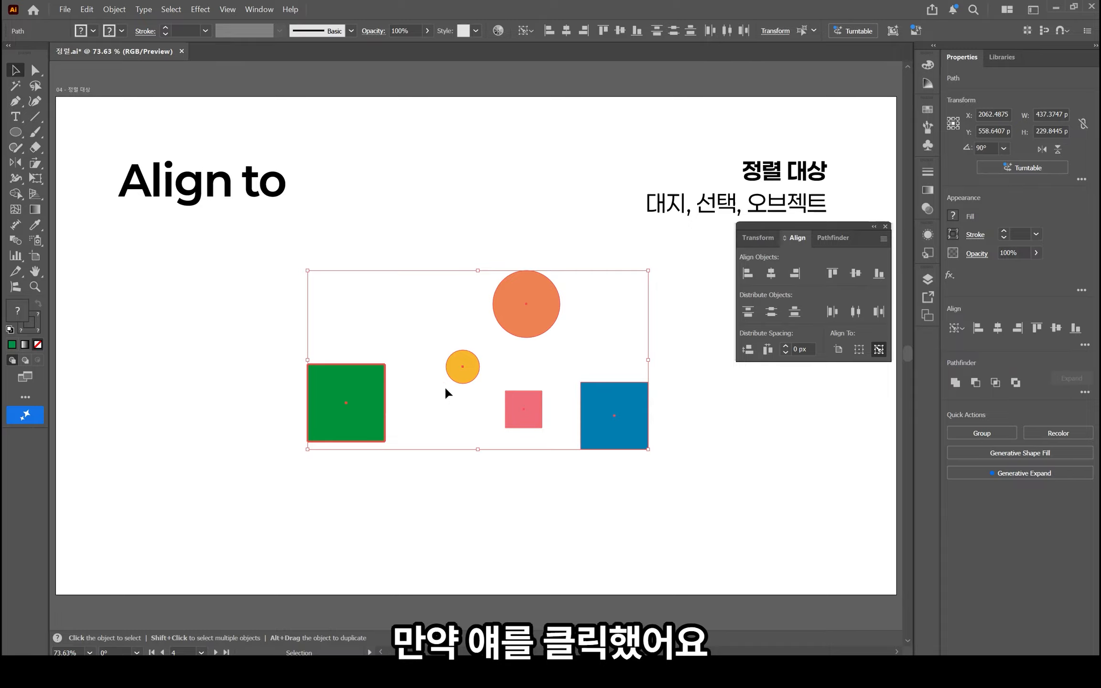
left_click(472, 370)
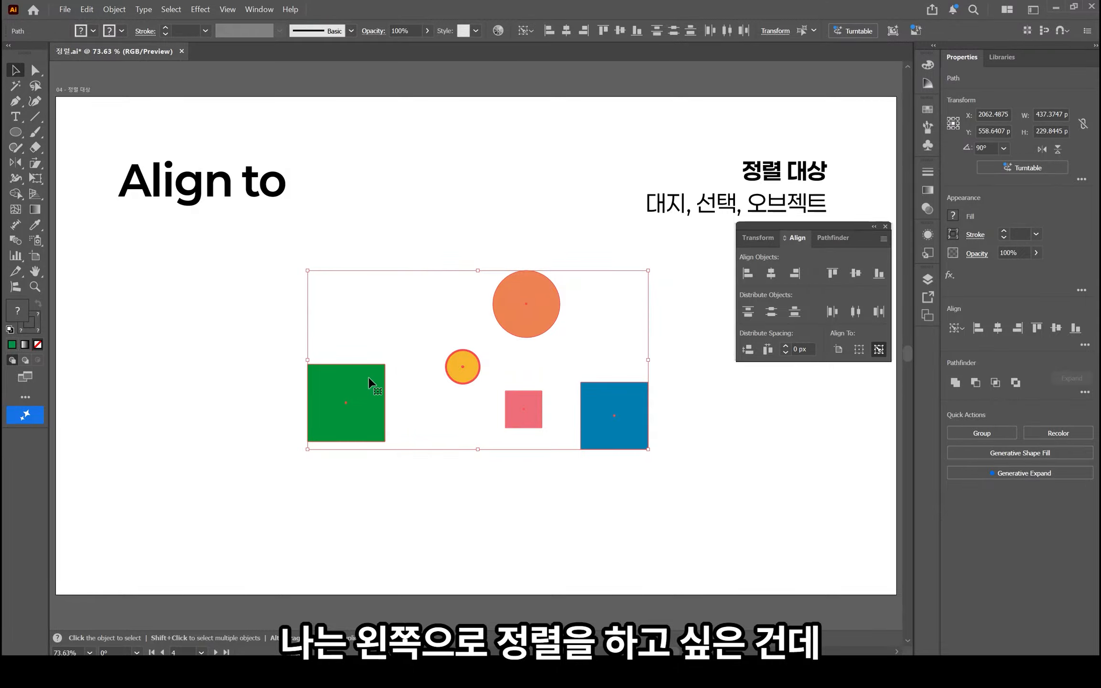
left_click(453, 366)
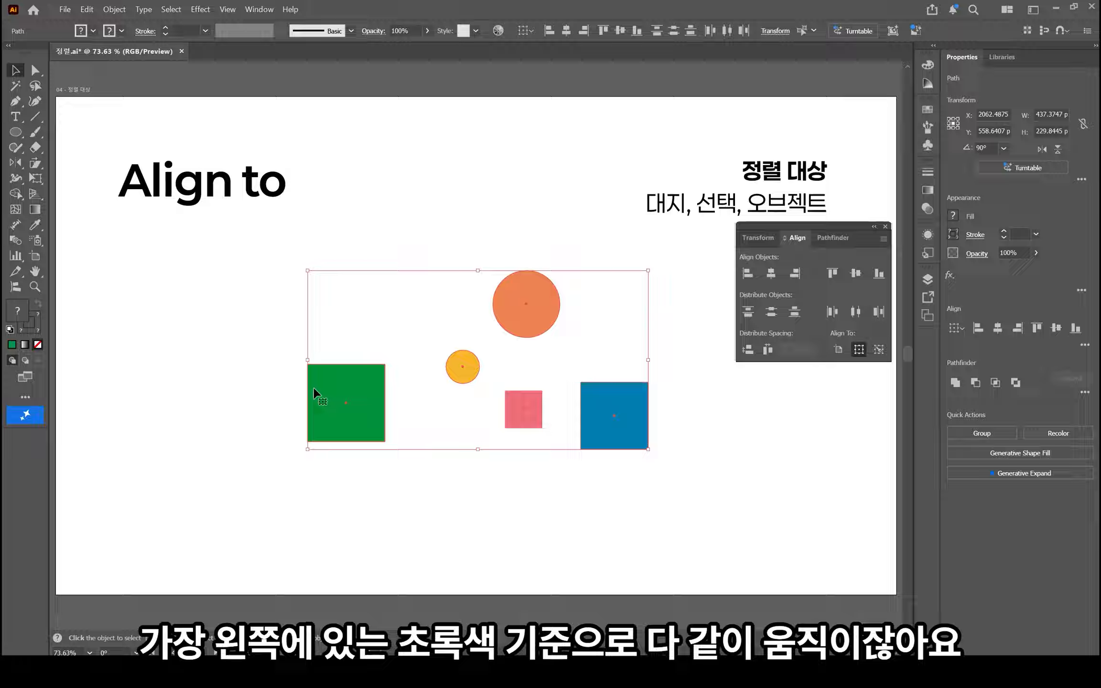
left_click(450, 375)
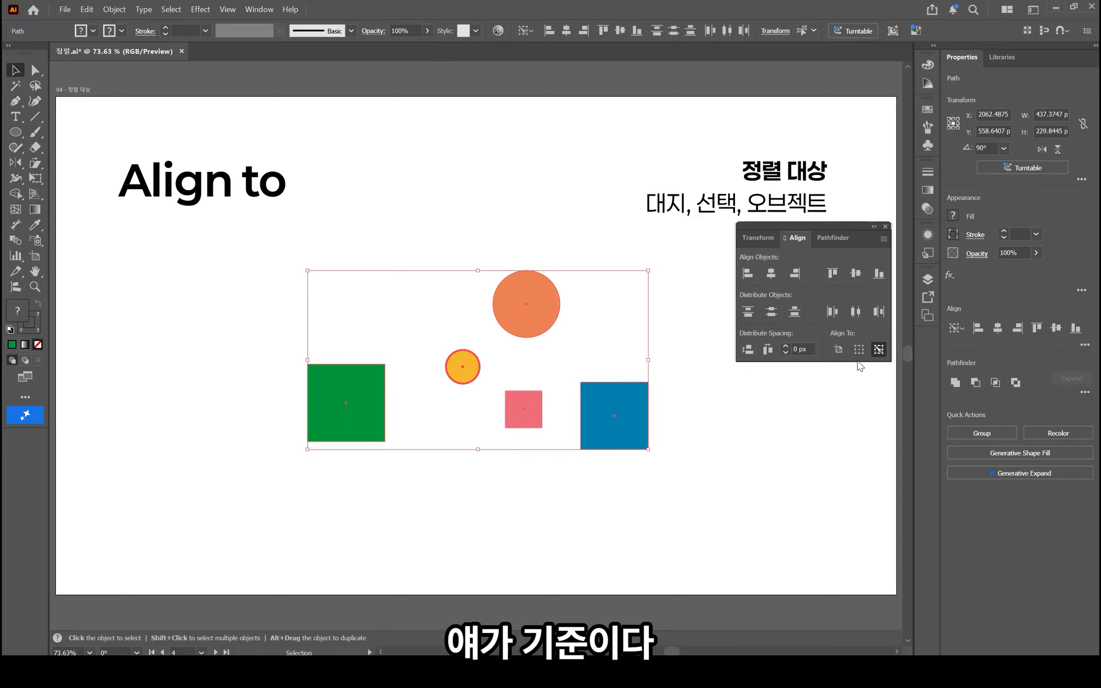
left_click(750, 272)
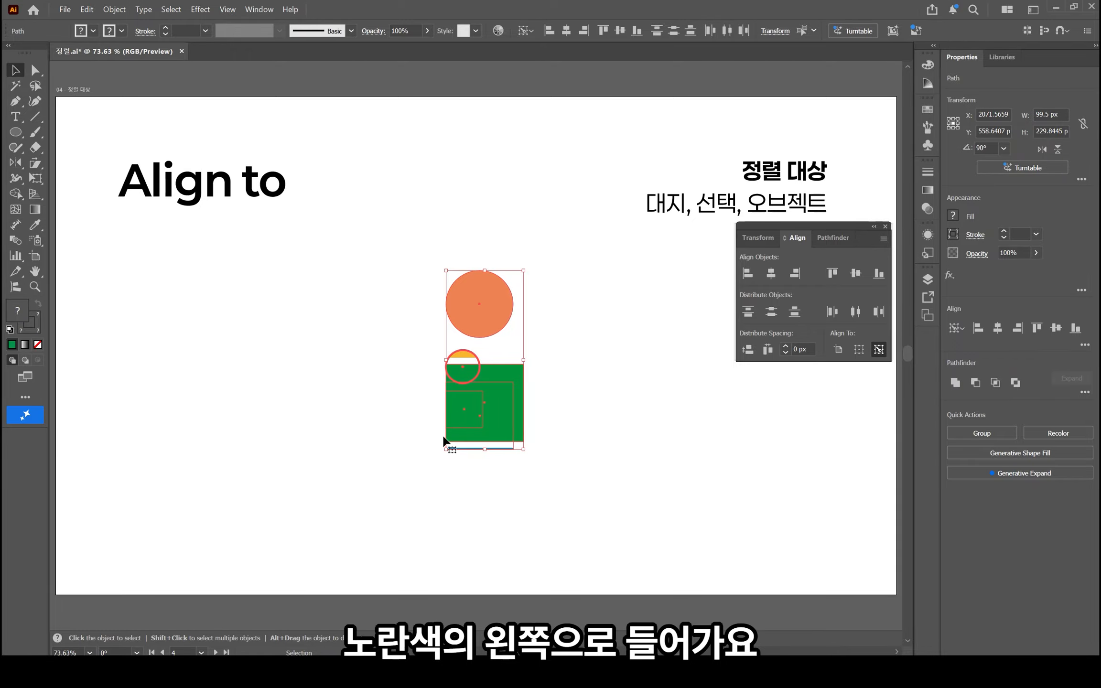
Undo the left alignment, try centring all five shapes horizontally relative to the selection, and undo that alignment
key("ctrl+z")
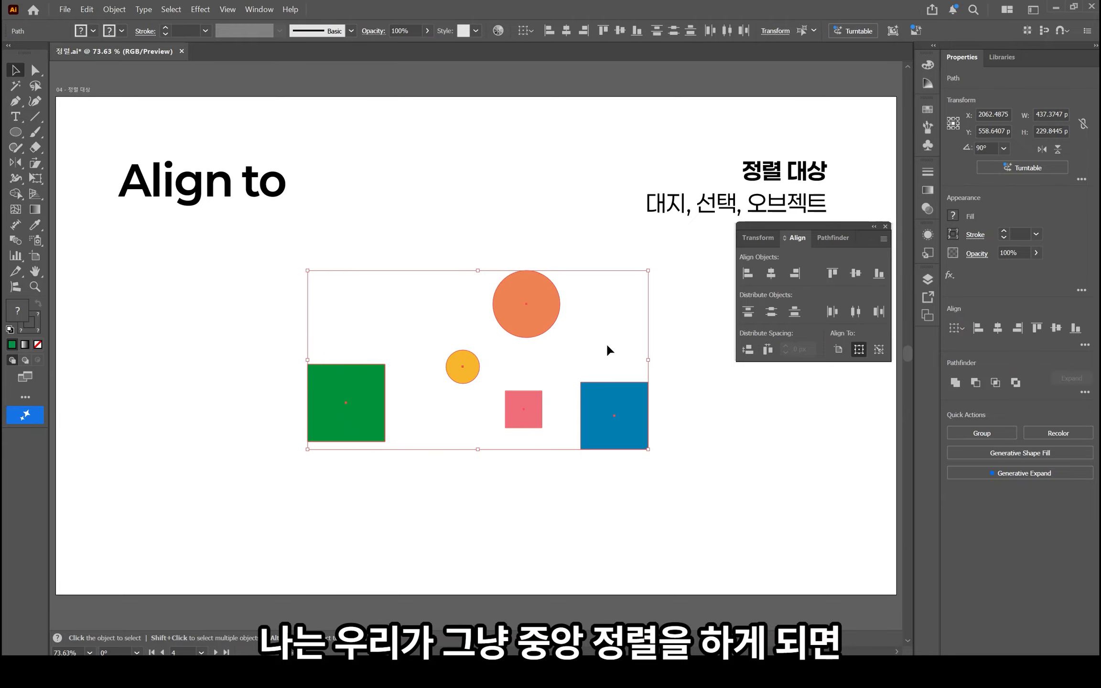
left_click(771, 273)
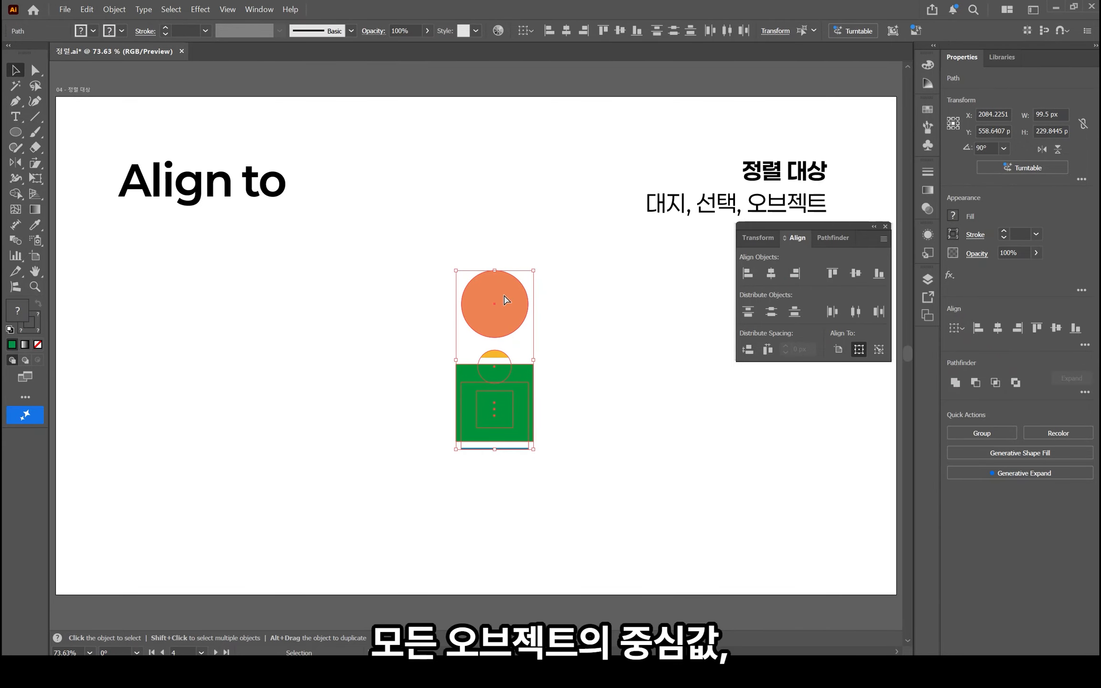
key("ctrl+z")
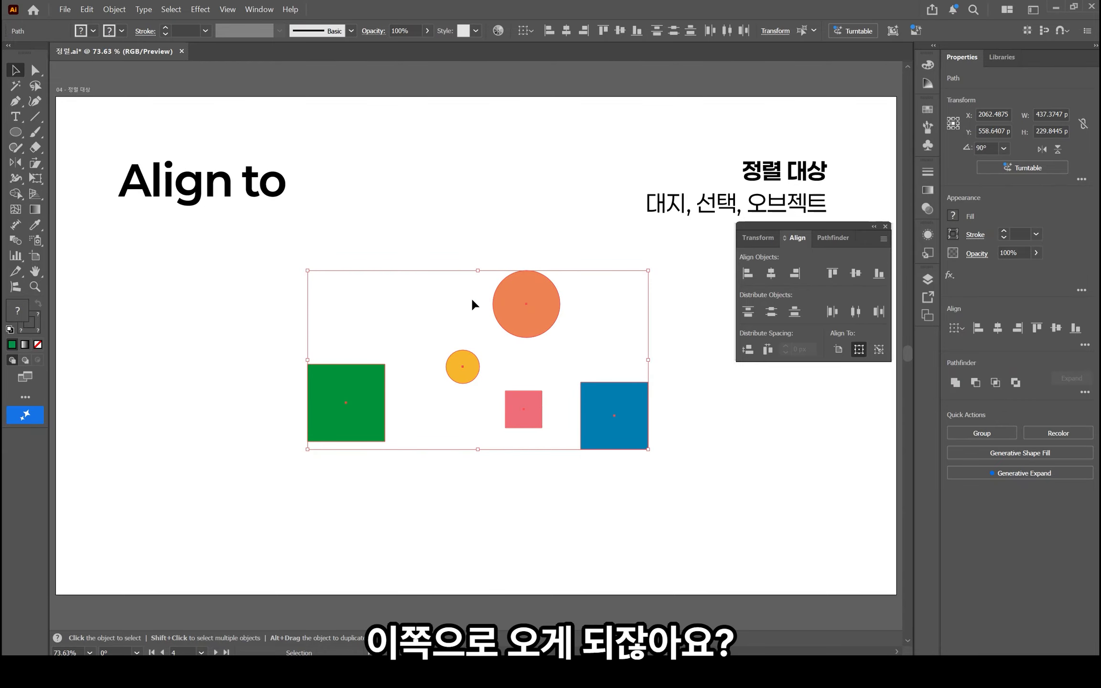
Try centring all five shapes horizontally and vertically on the pink square as key object, undo both alignments, and clear the selection
left_click(526, 410)
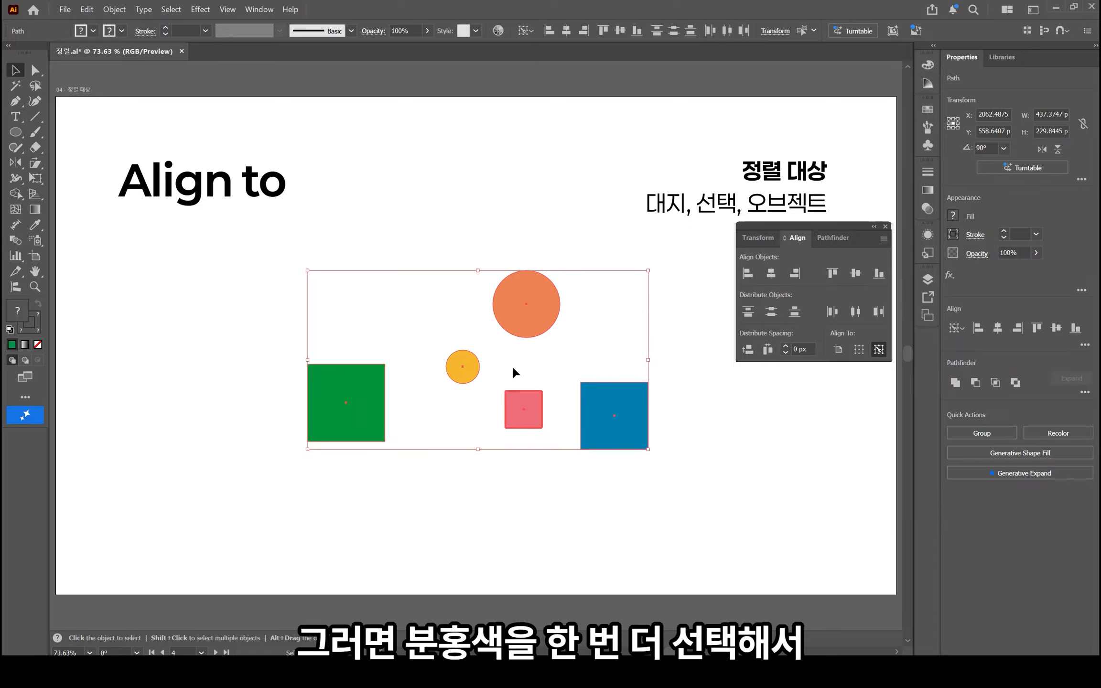
left_click(767, 274)
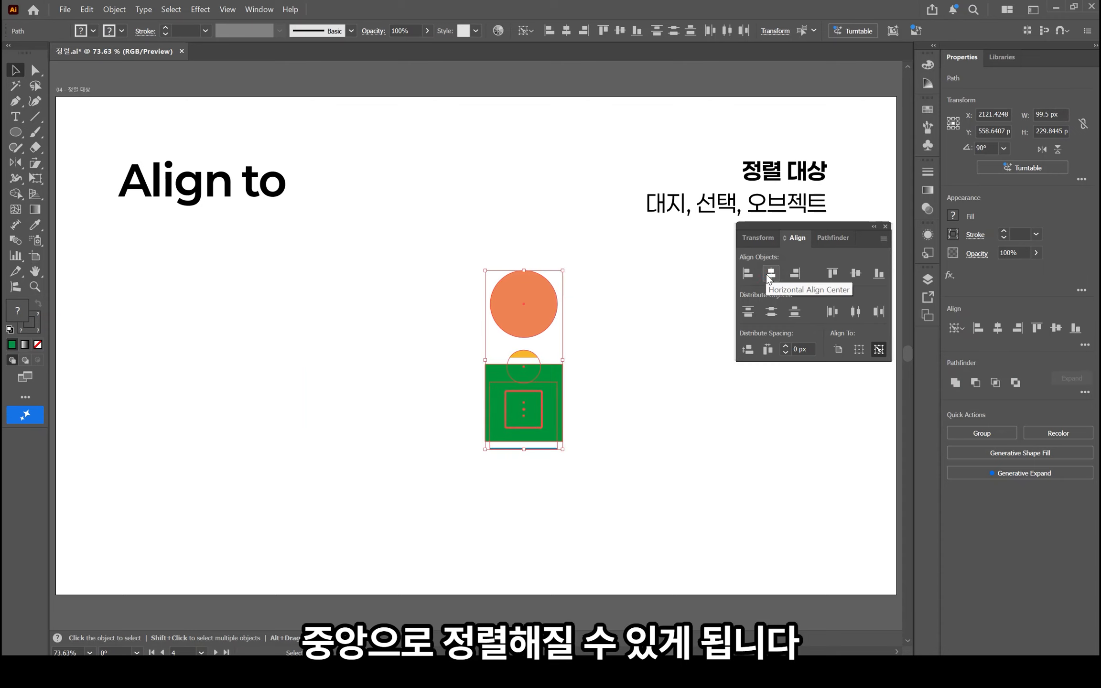
left_click(855, 274)
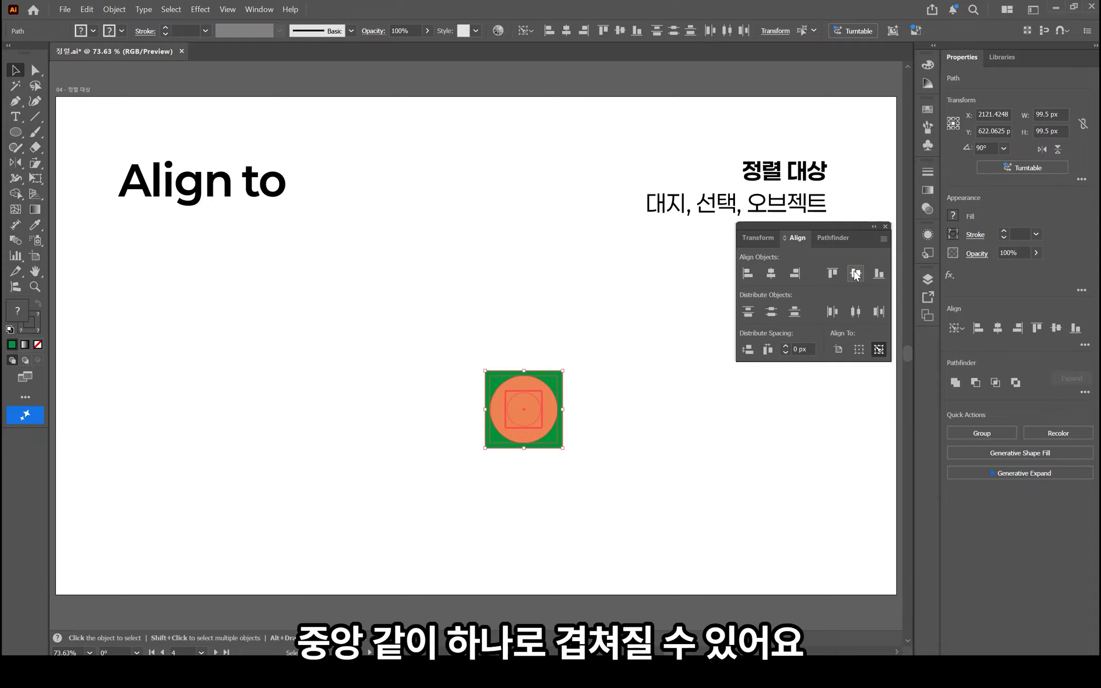
key("ctrl+z")
key("ctrl+z")
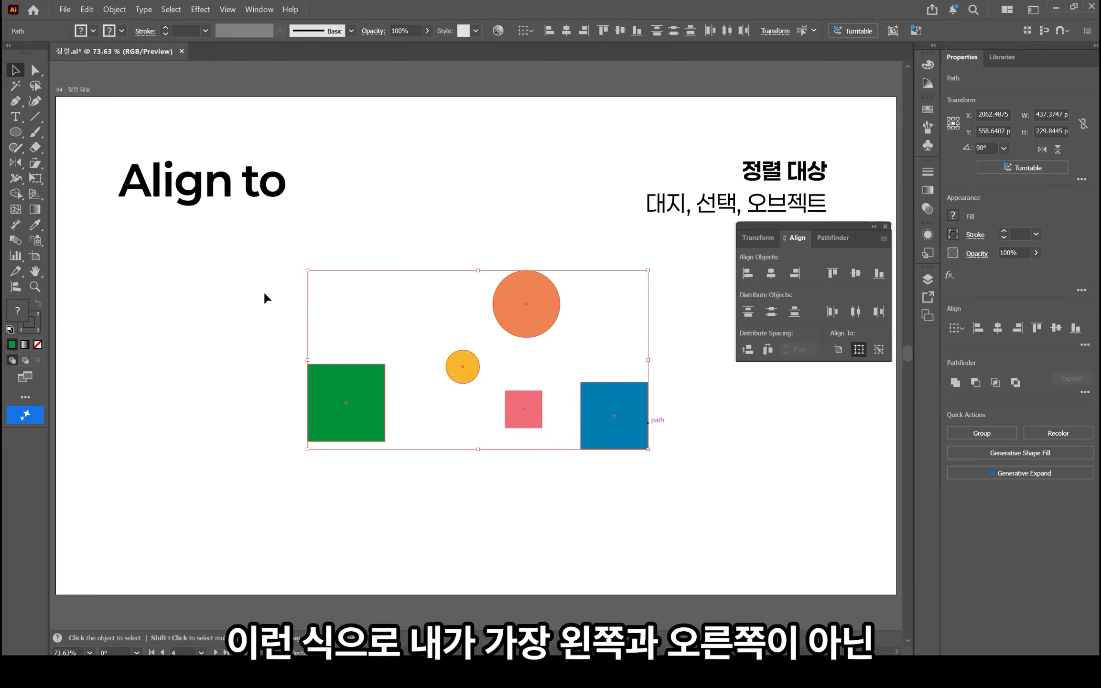
left_click(458, 353)
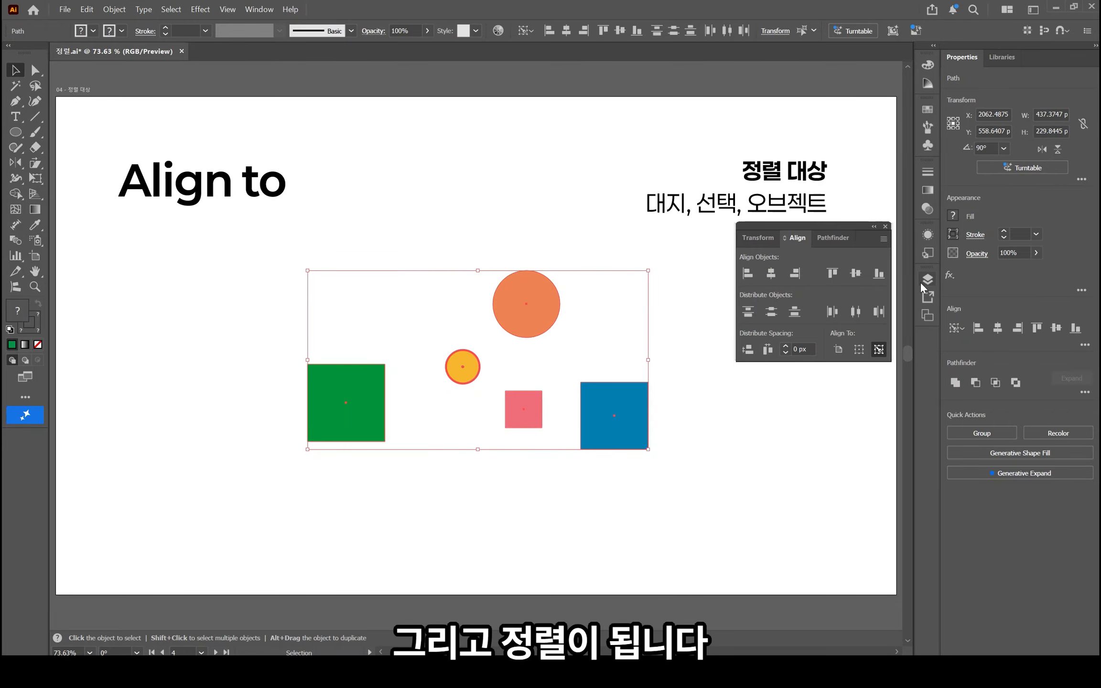
left_click(760, 437)
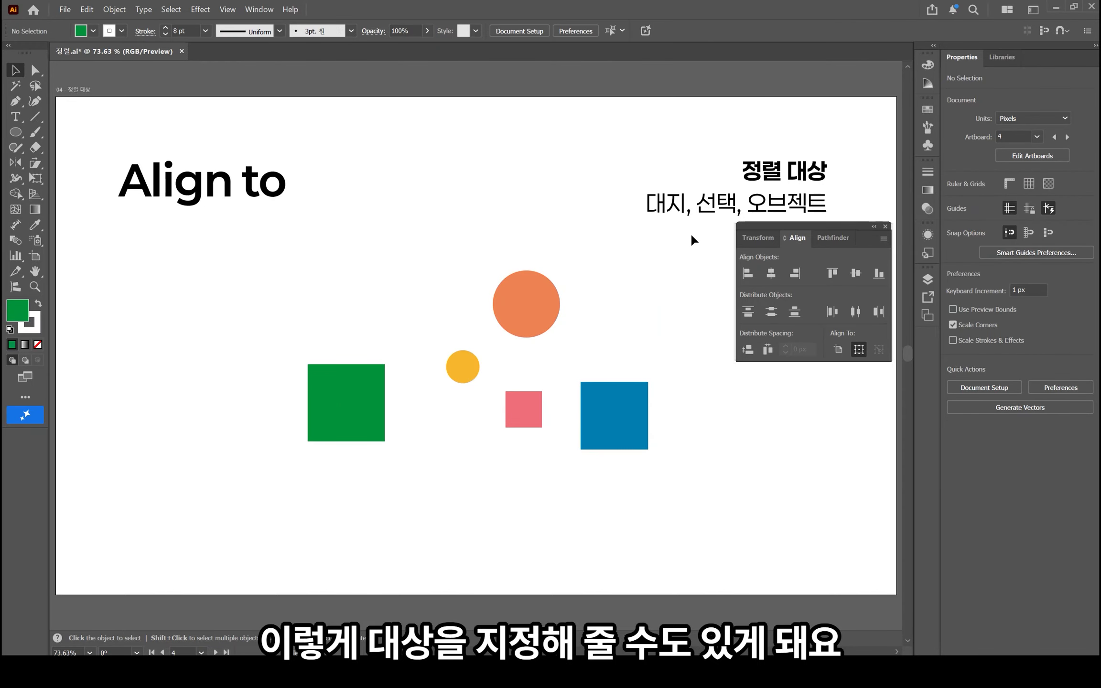
Try centring the orange and yellow circles horizontally, first on the orange key object and then relative to the selection, undoing each
left_click(554, 297)
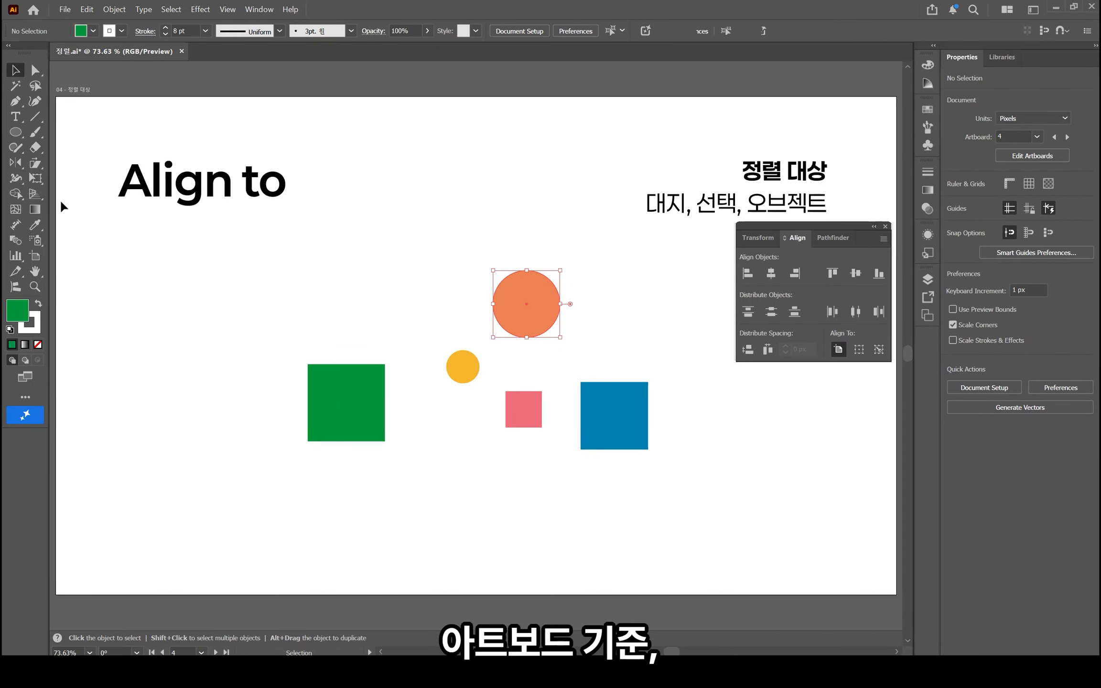
left_click_drag(494, 338, 510, 366)
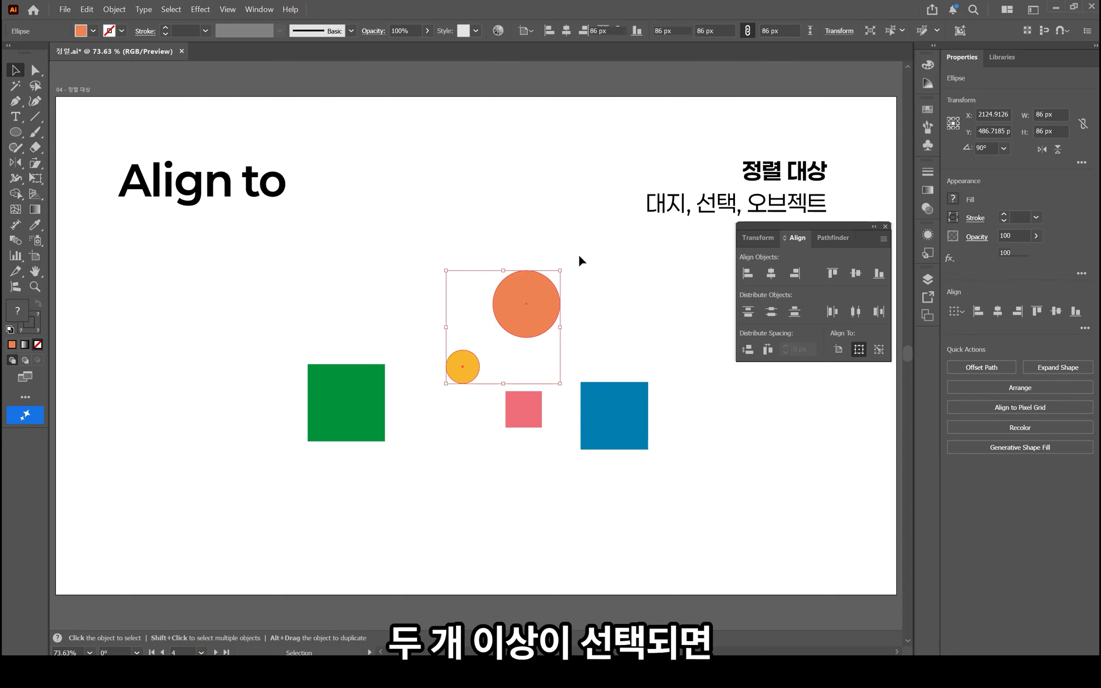
left_click(536, 316)
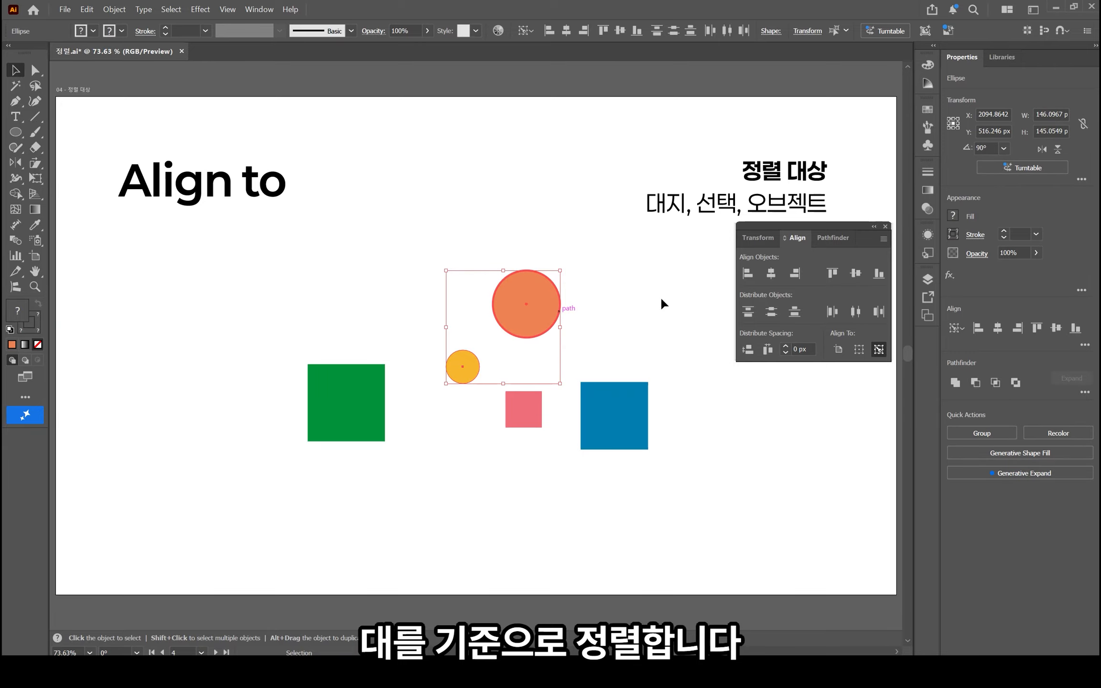
left_click(770, 274)
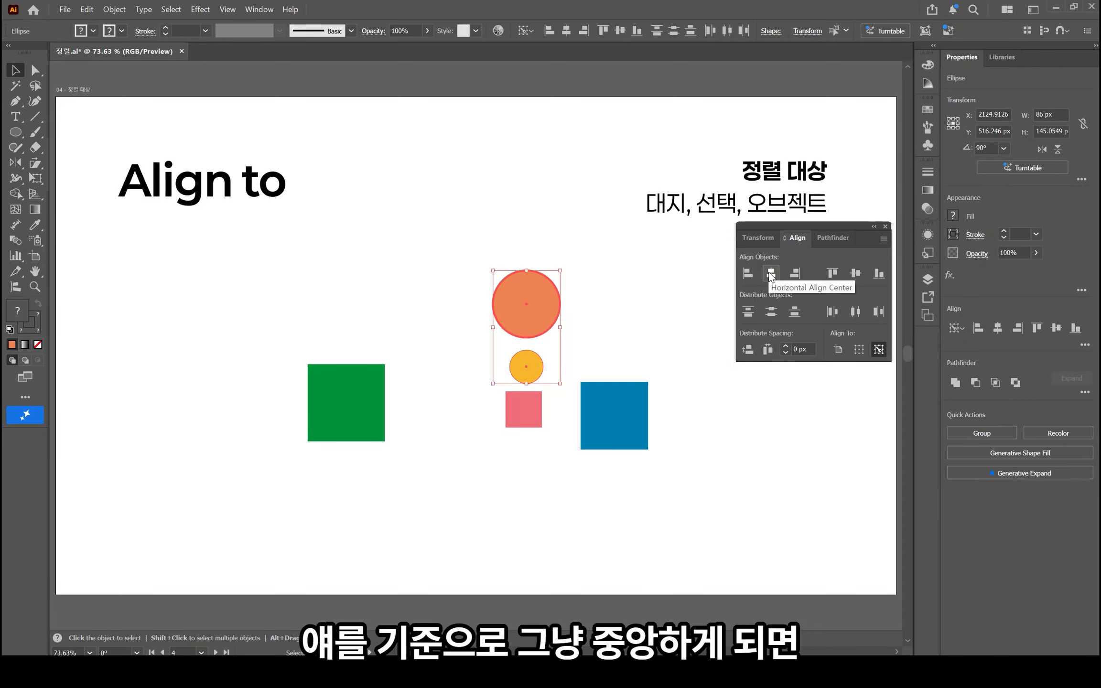
key("ctrl+z")
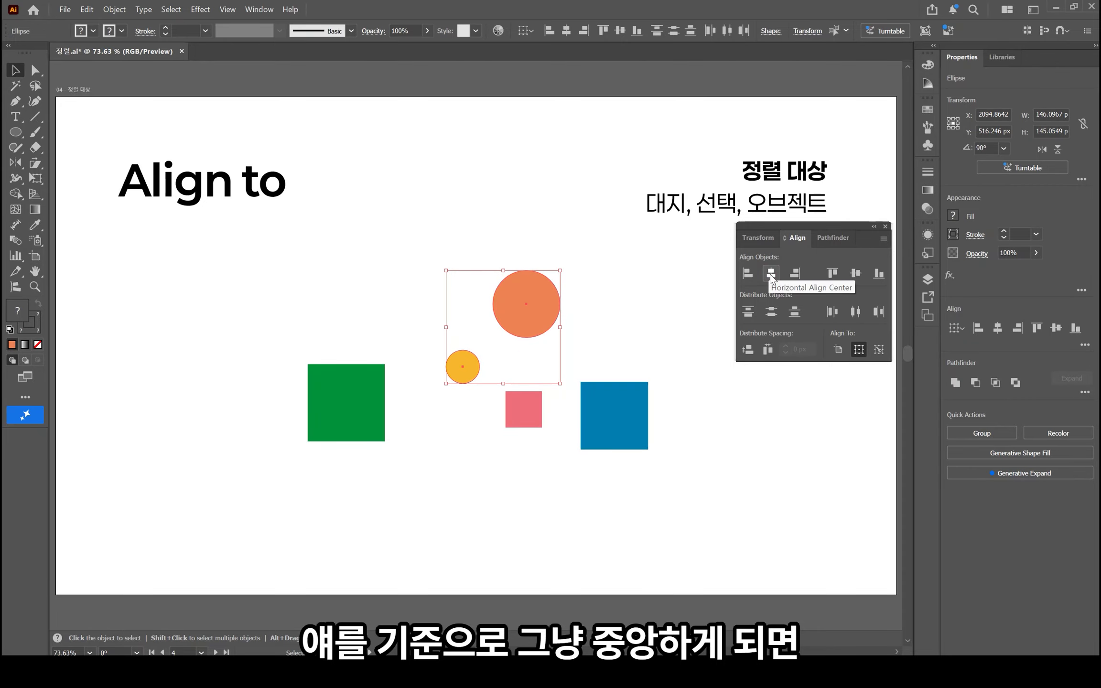
left_click(771, 273)
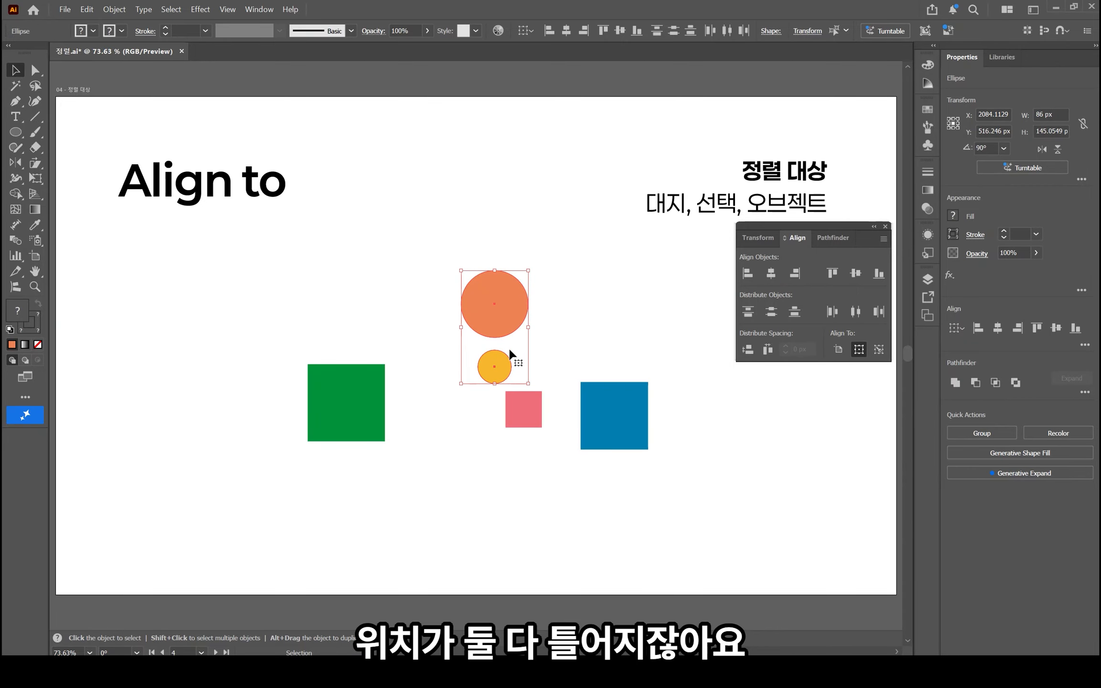
key("ctrl+z")
Try centring the yellow circle horizontally and vertically on the orange key circle, undo both alignments, and deselect
left_click(547, 309)
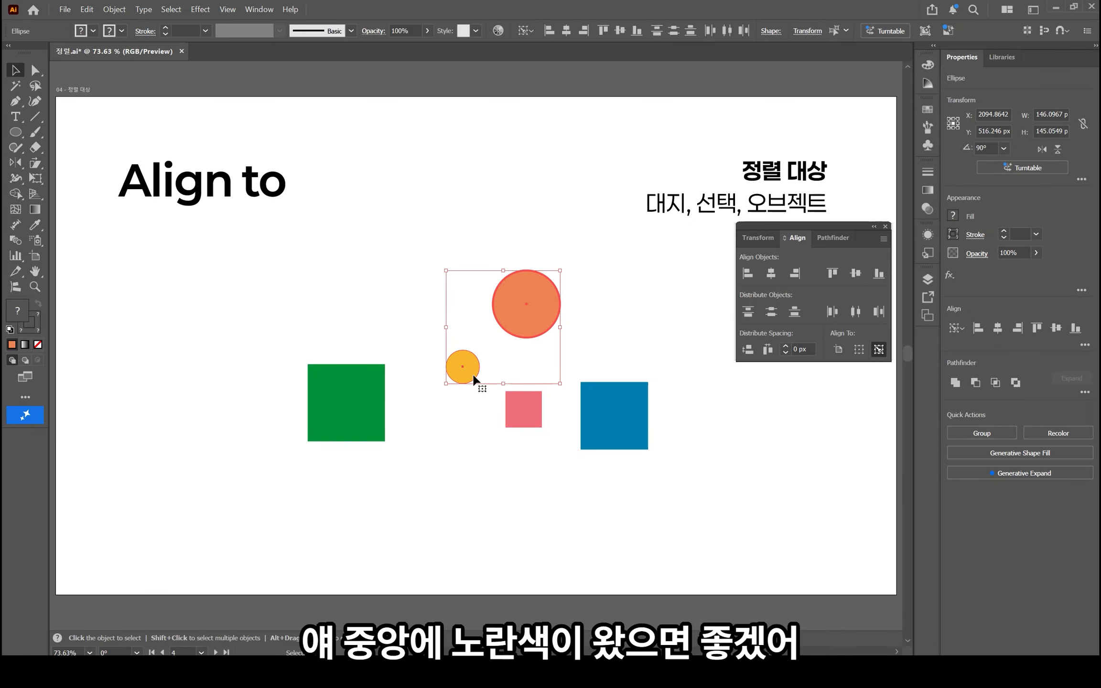
left_click(771, 274)
left_click(854, 275)
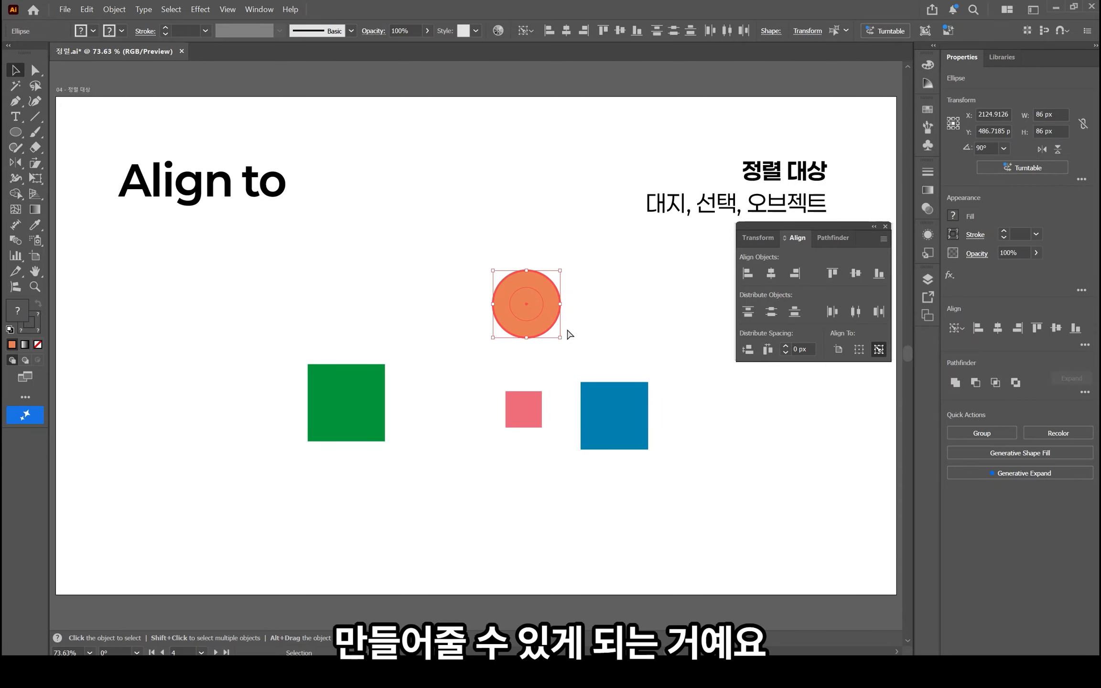
key("ctrl+z")
key("ctrl+z")
left_click(664, 337)
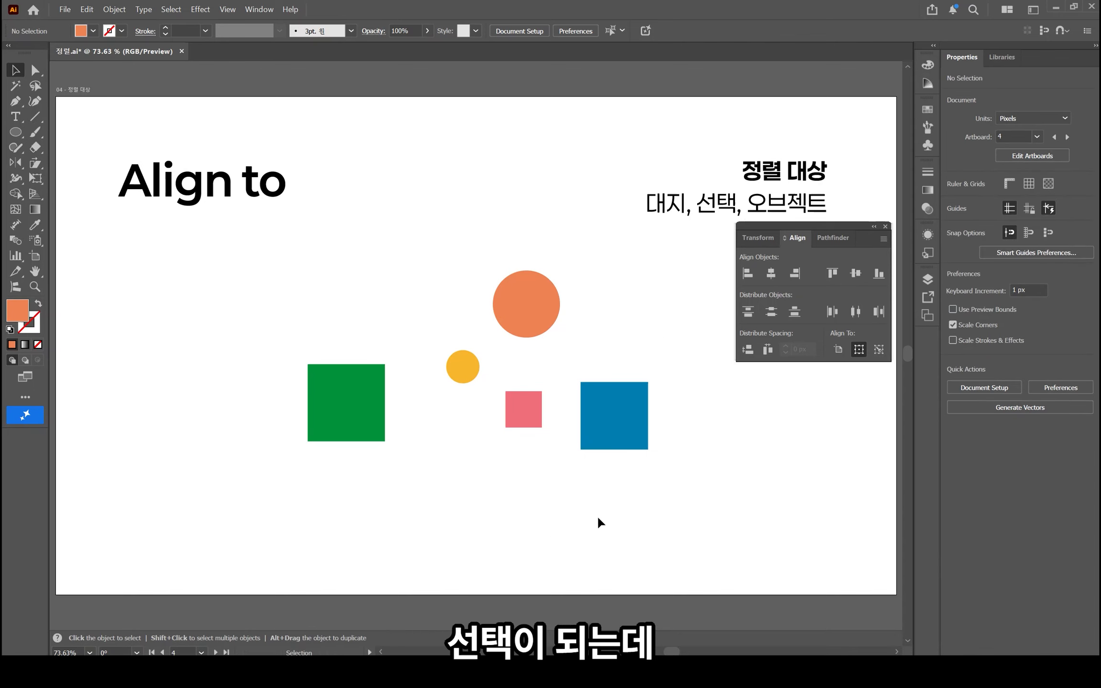
Space all five shapes evenly across the artboard's width, then centre them vertically and horizontally on the artboard
left_click_drag(681, 494, 269, 240)
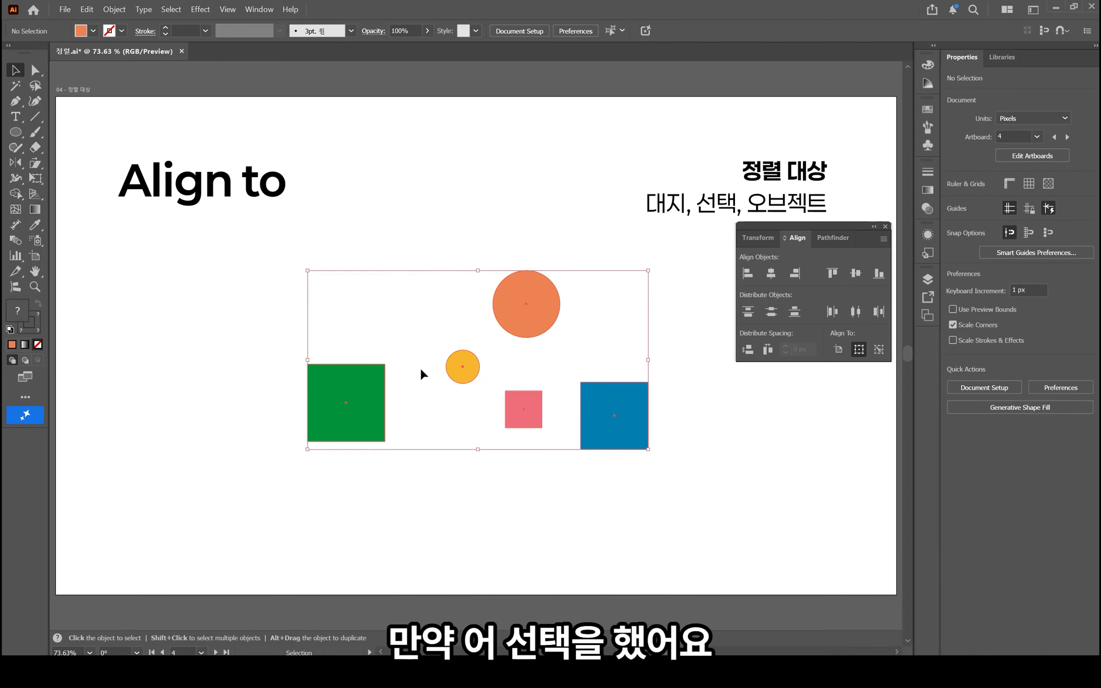
left_click(840, 348)
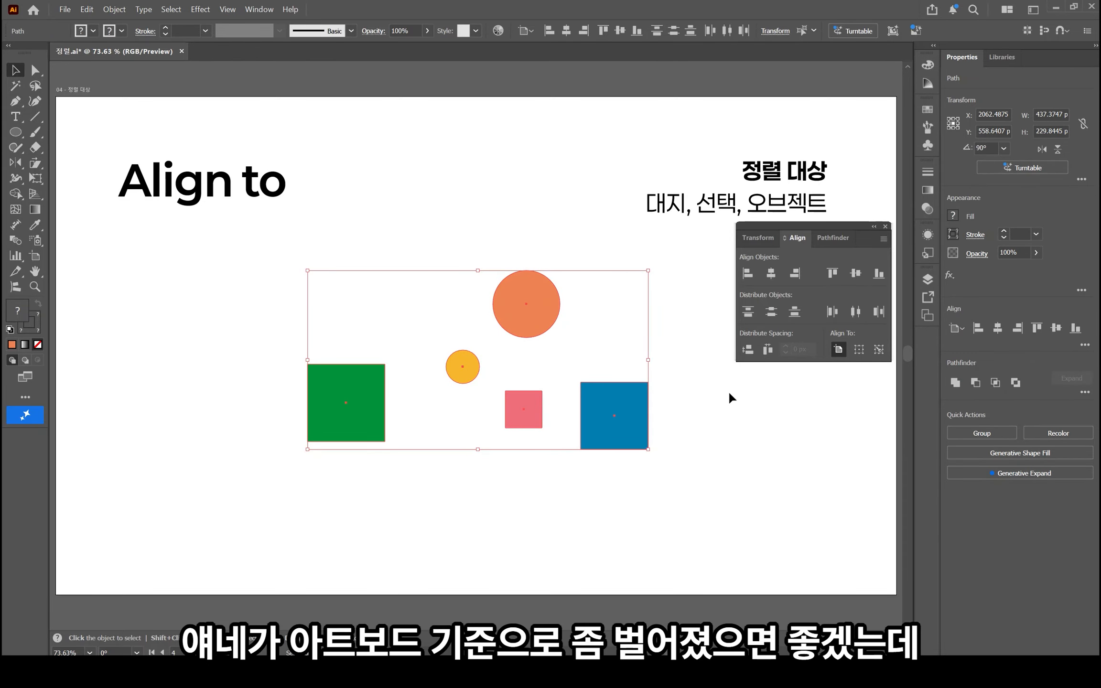
left_click(773, 355)
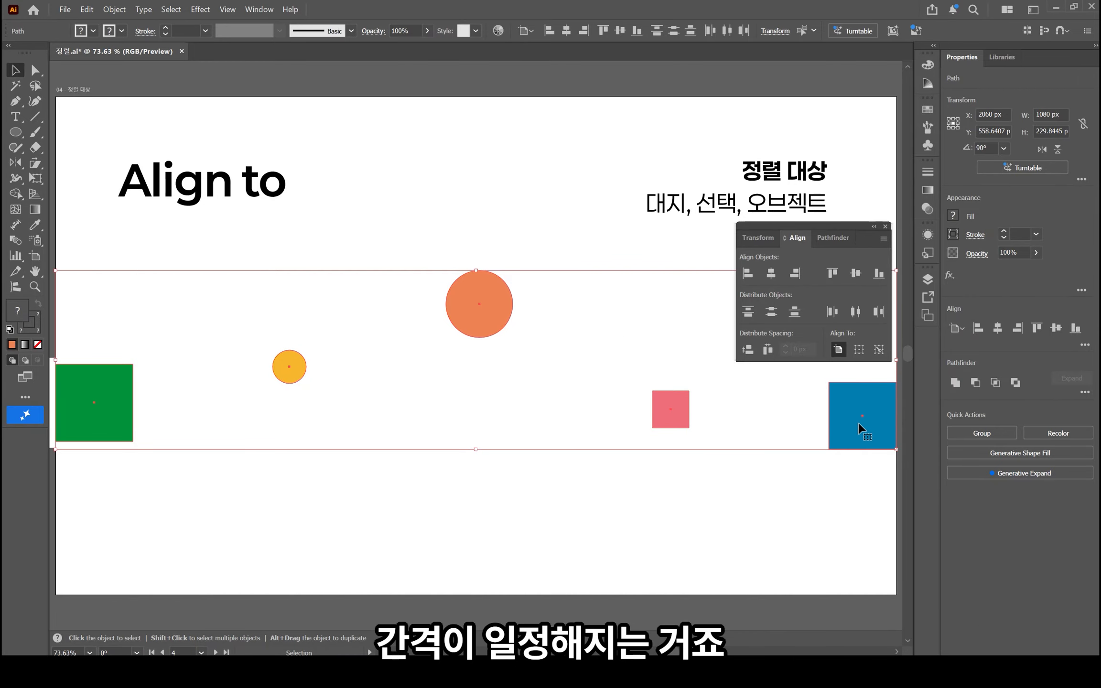
left_click(855, 274)
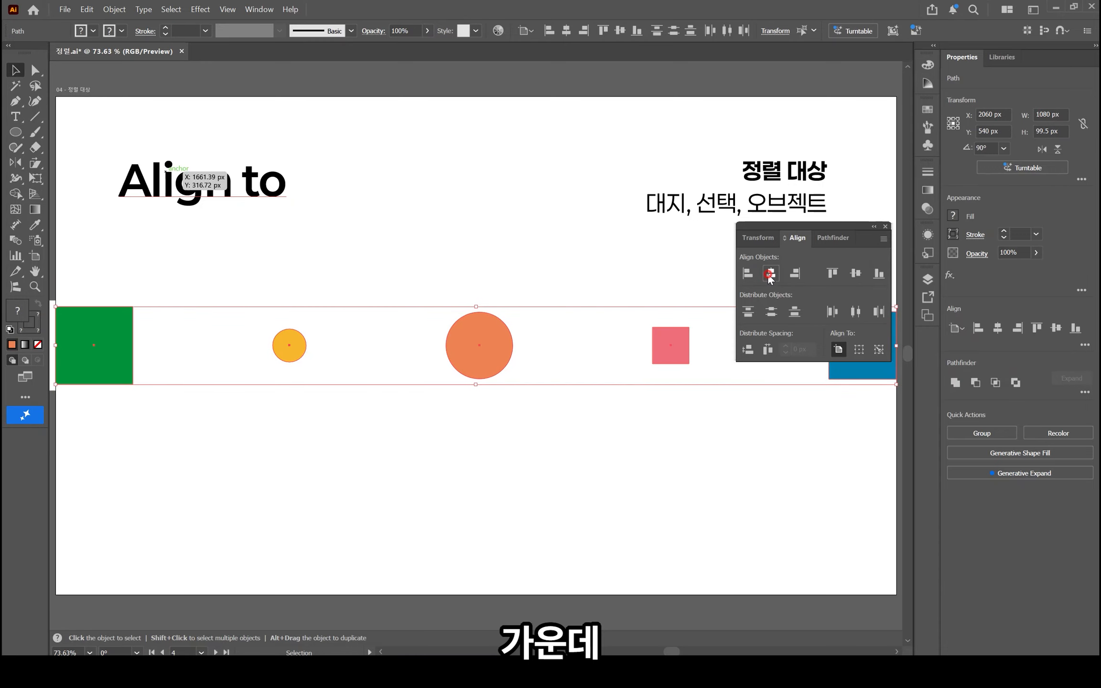
left_click(770, 274)
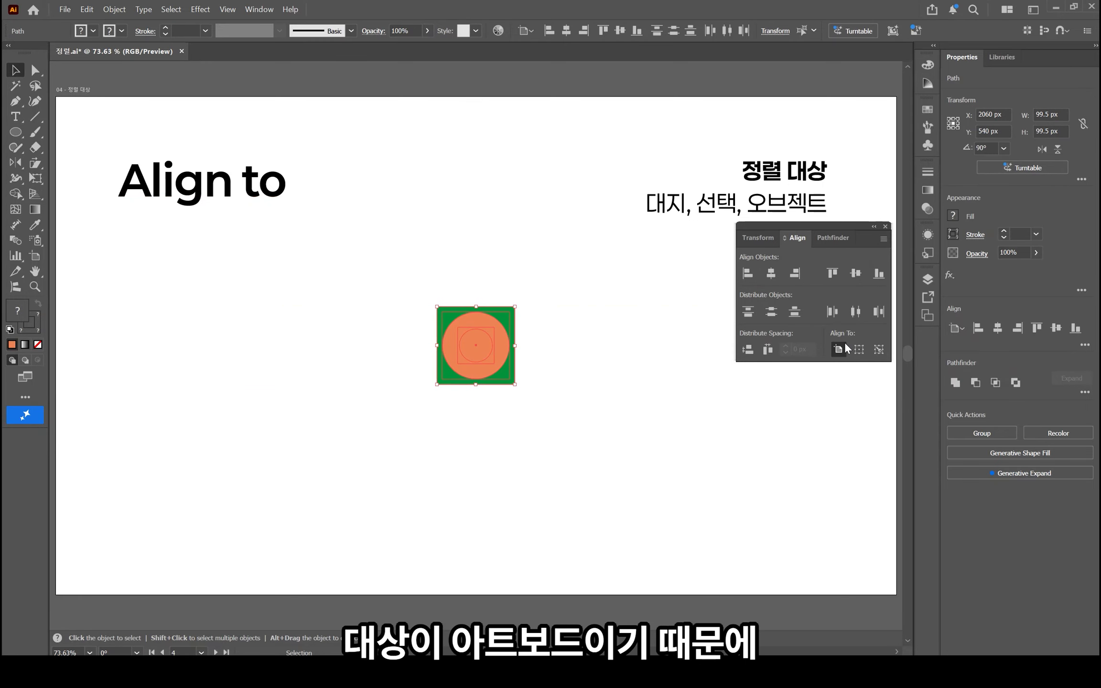
left_click(617, 417)
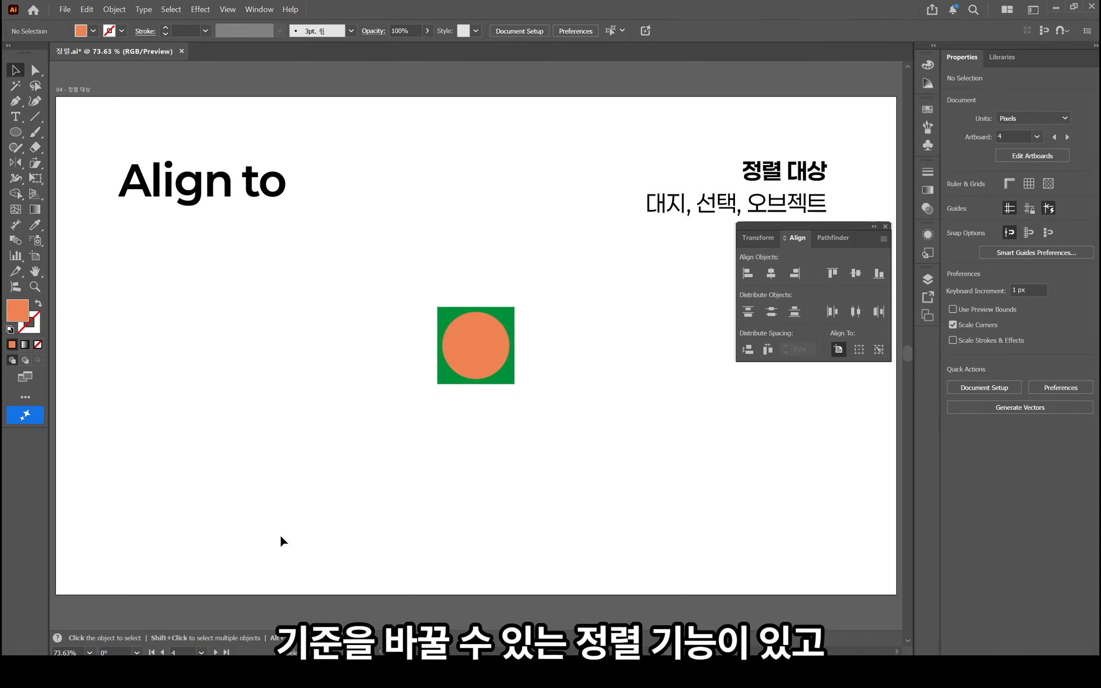
Go to artboard 5 and move the yellow circle from behind the white circle about 190 px left and 50 px up
left_click(216, 652)
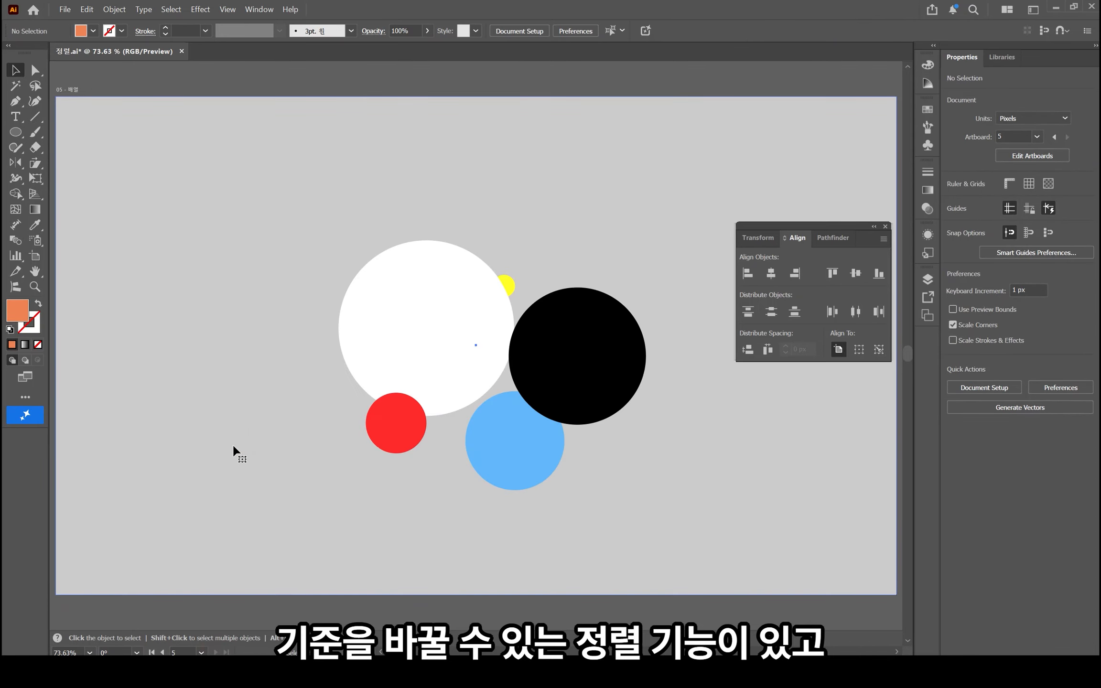
left_click(233, 447)
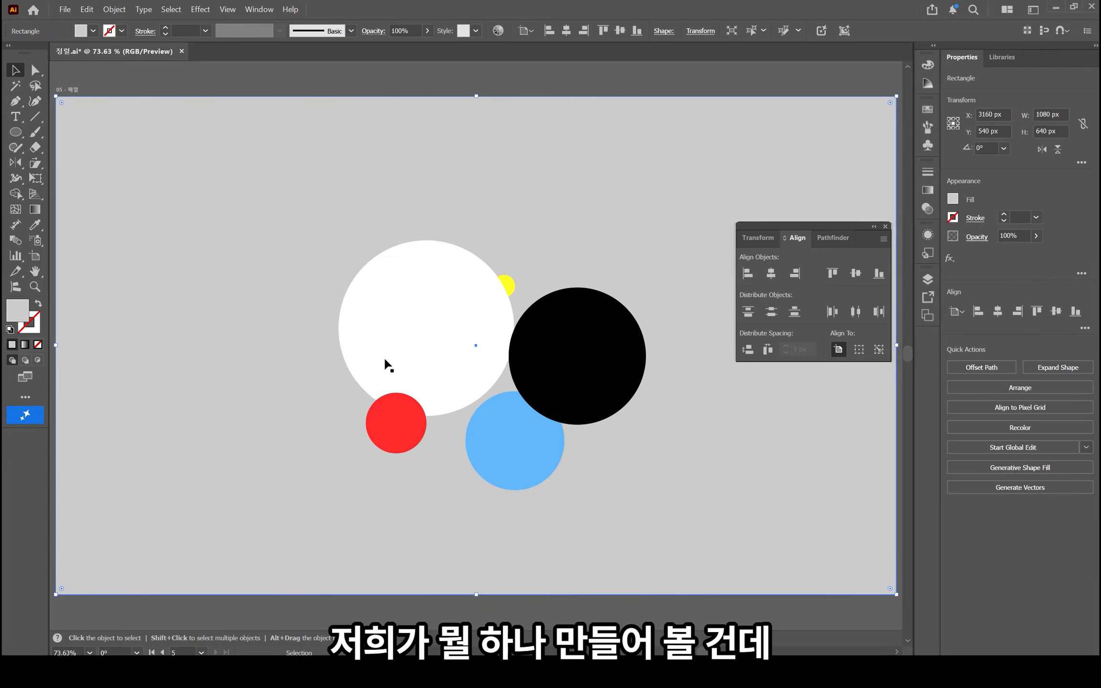
left_click(421, 354)
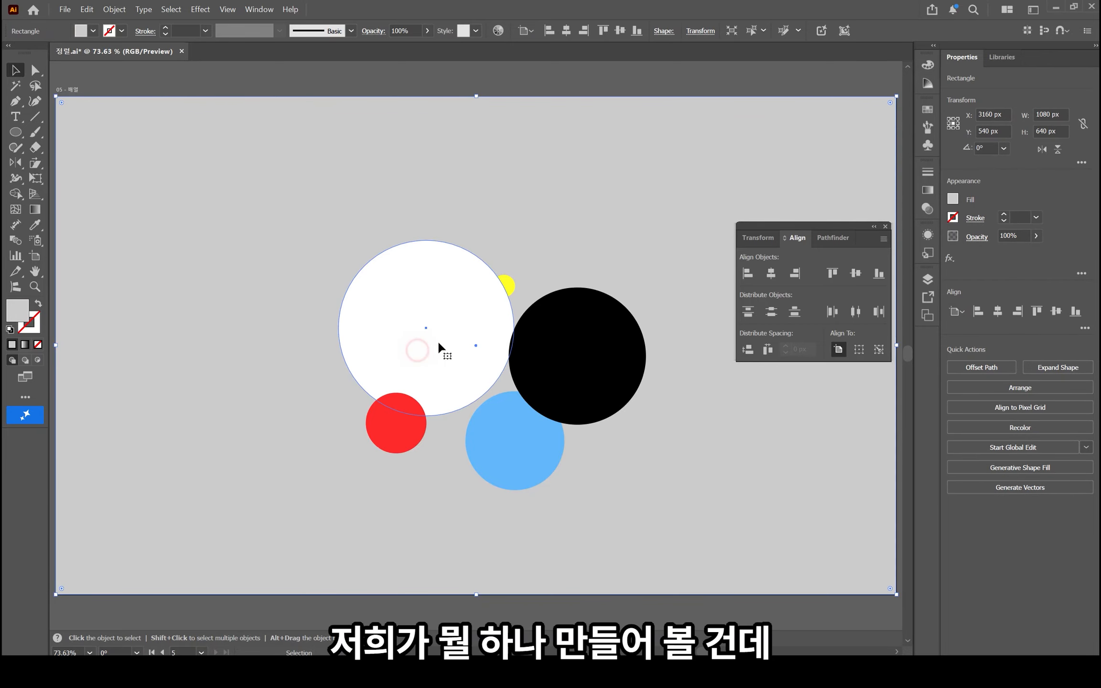
left_click(509, 284)
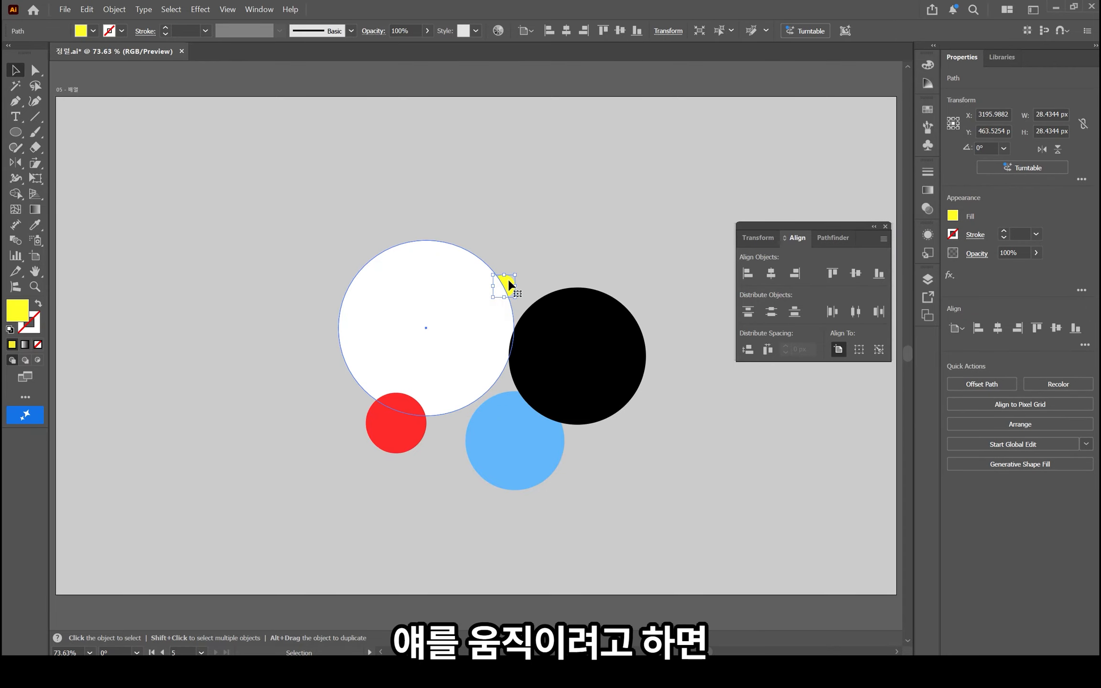
left_click_drag(507, 282, 359, 238)
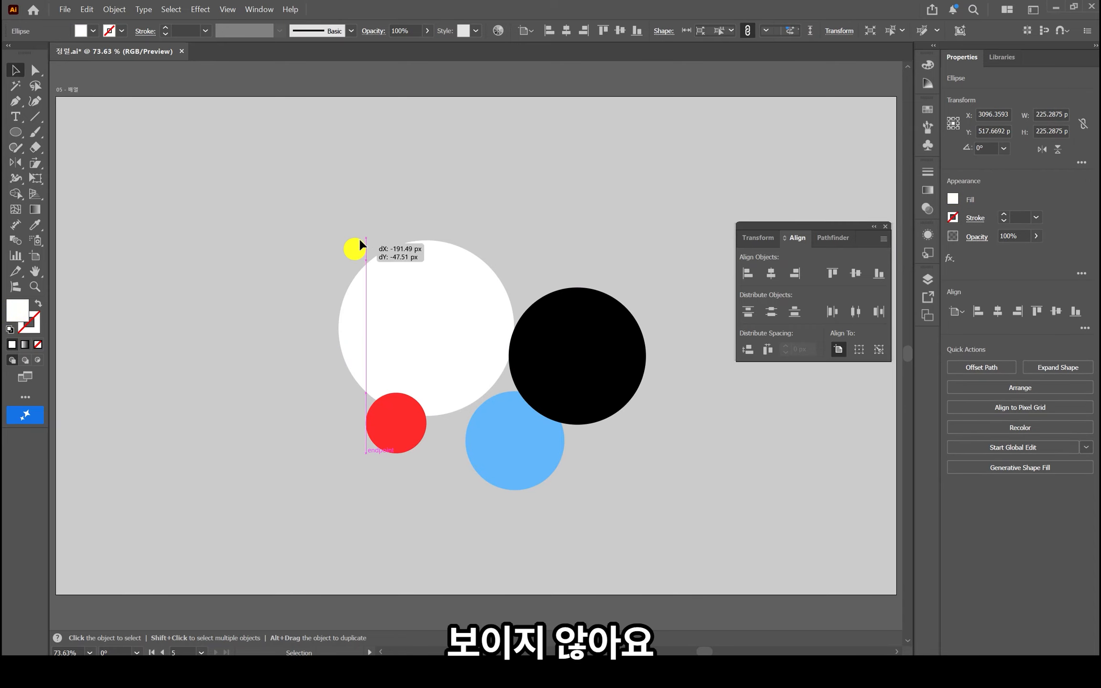
Move the white circle and the black circle each slightly right and down
left_click(427, 285)
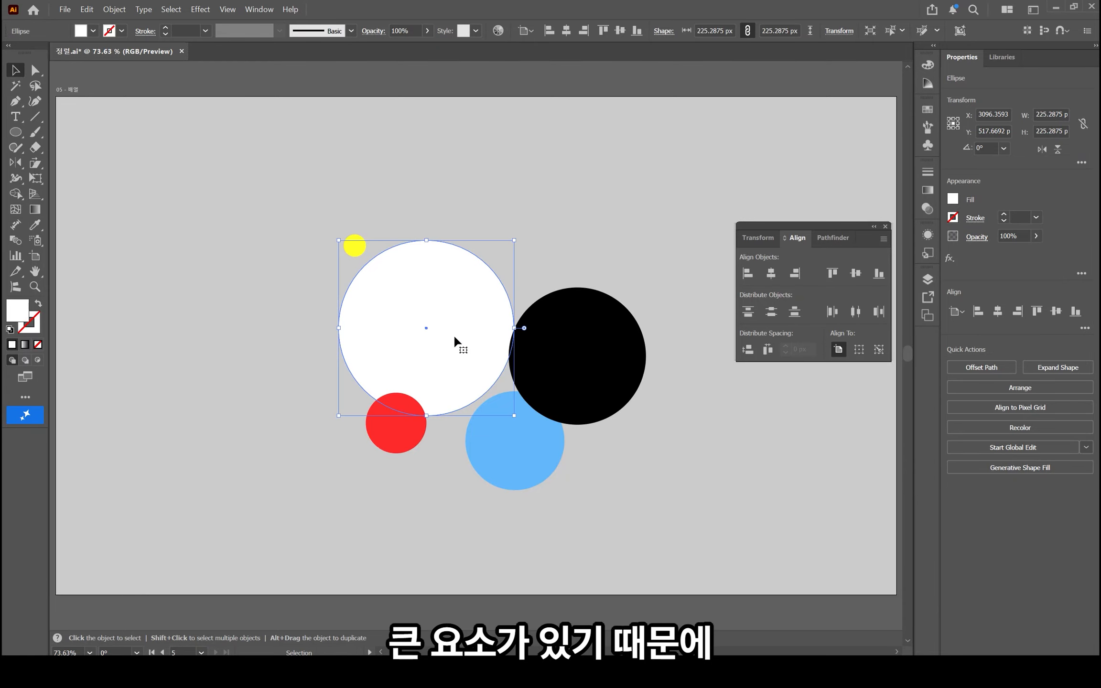
mouse_move(453, 334)
left_mouse_down()
mouse_move(471, 378)
mouse_move(517, 422)
mouse_move(590, 356)
mouse_move(481, 302)
mouse_move(417, 301)
mouse_move(471, 316)
mouse_move(475, 337)
left_mouse_up()
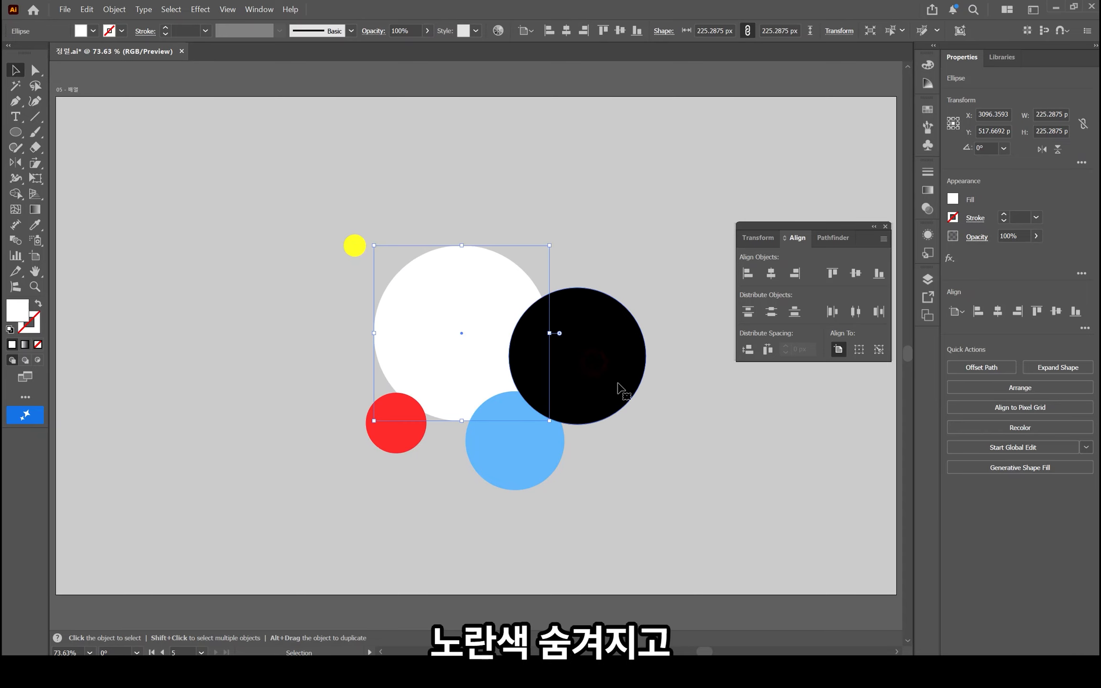
mouse_move(624, 400)
left_mouse_down()
mouse_move(558, 355)
mouse_move(543, 452)
mouse_move(497, 467)
mouse_move(449, 430)
mouse_move(402, 299)
mouse_move(501, 454)
mouse_move(615, 413)
mouse_move(631, 389)
left_mouse_up()
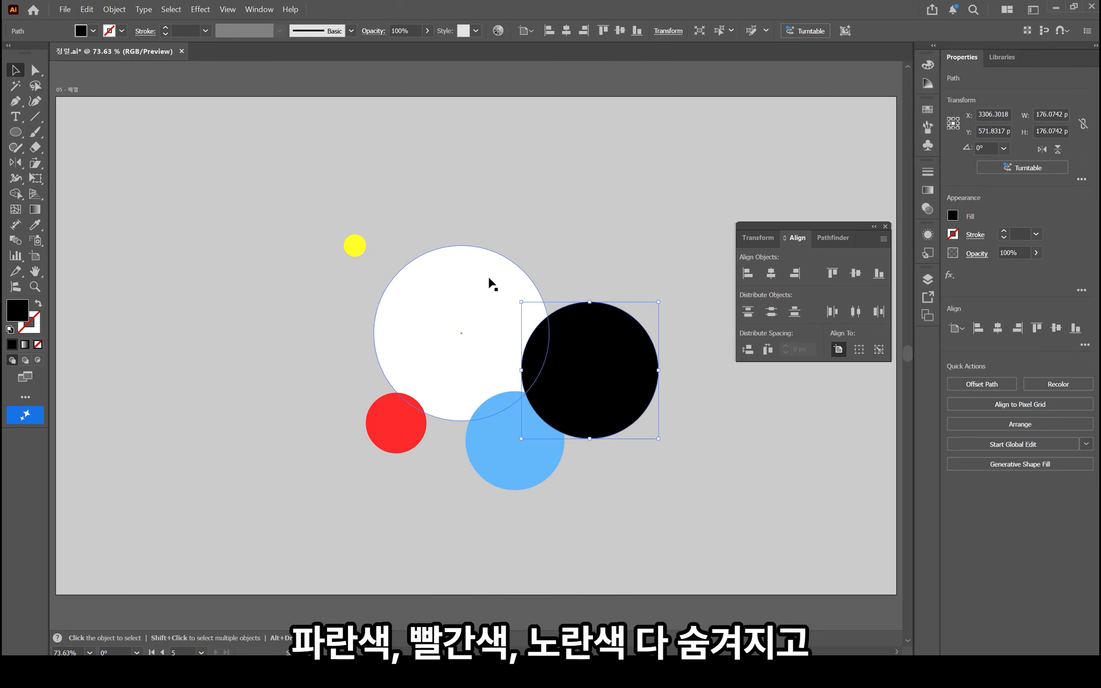
Move the grey background rectangle about 286 px right and 270 px down, and deselect it
left_click(318, 221)
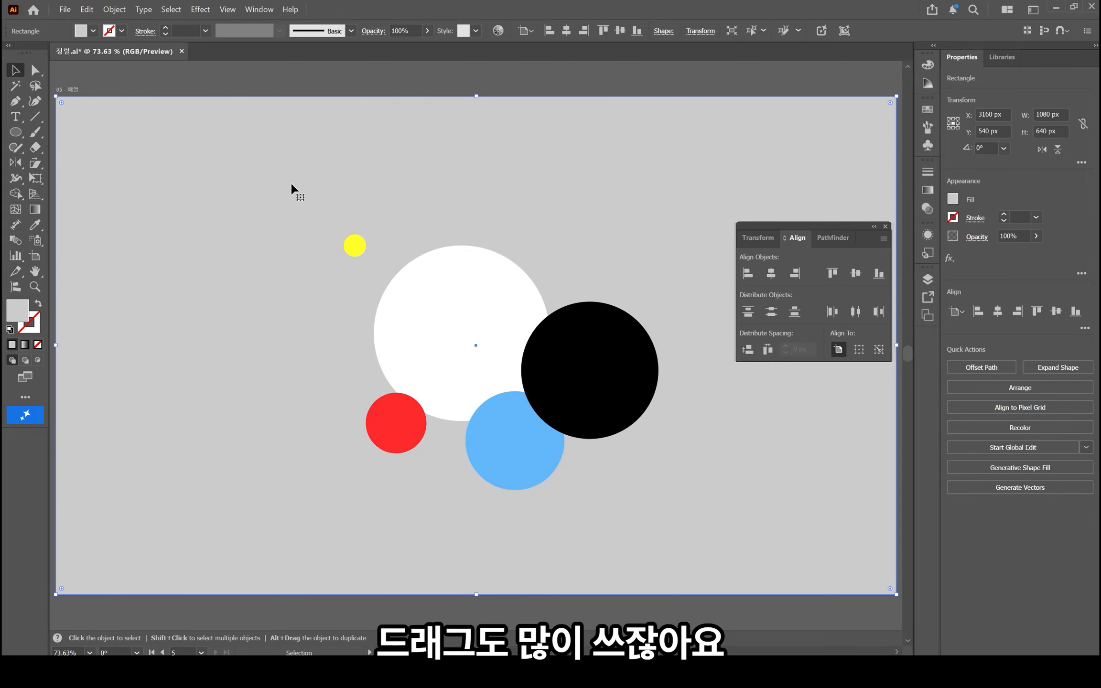
left_click_drag(291, 185, 318, 361)
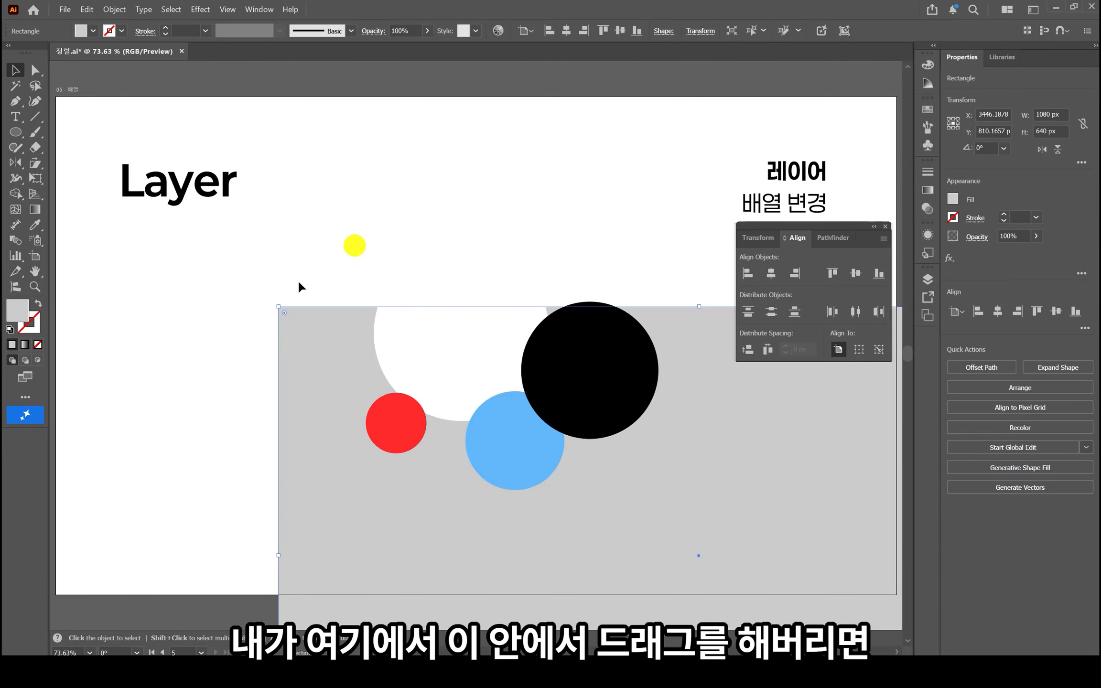
left_click(375, 159)
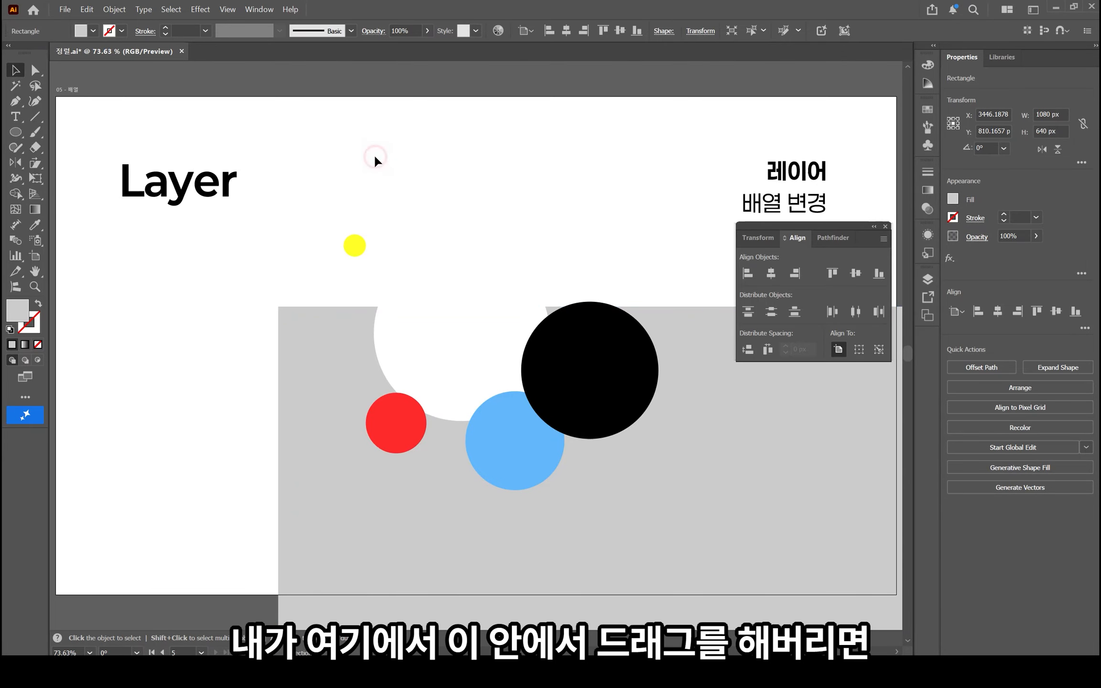
Undo the grey background rectangle's move, then move it about 409 px right and 370 px down and undo that too
key("ctrl+z")
left_click_drag(302, 192, 619, 477)
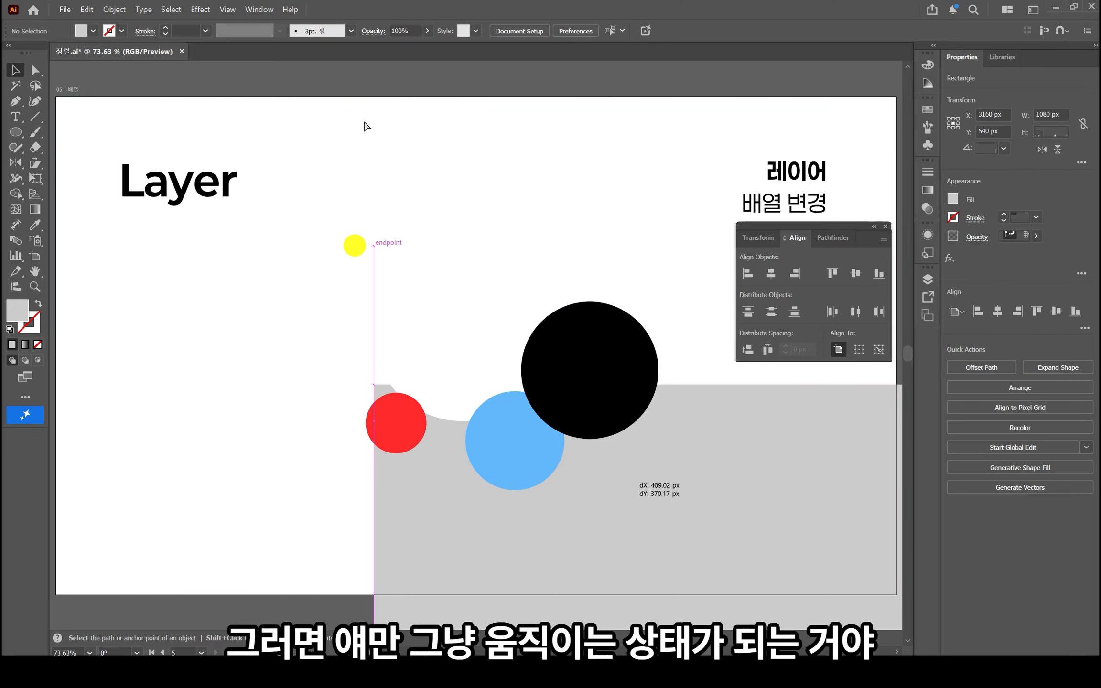
key("ctrl+z")
Select the five circles without the grey background, then move the background rectangle down and right and undo that move
left_click_drag(422, 204, 667, 555)
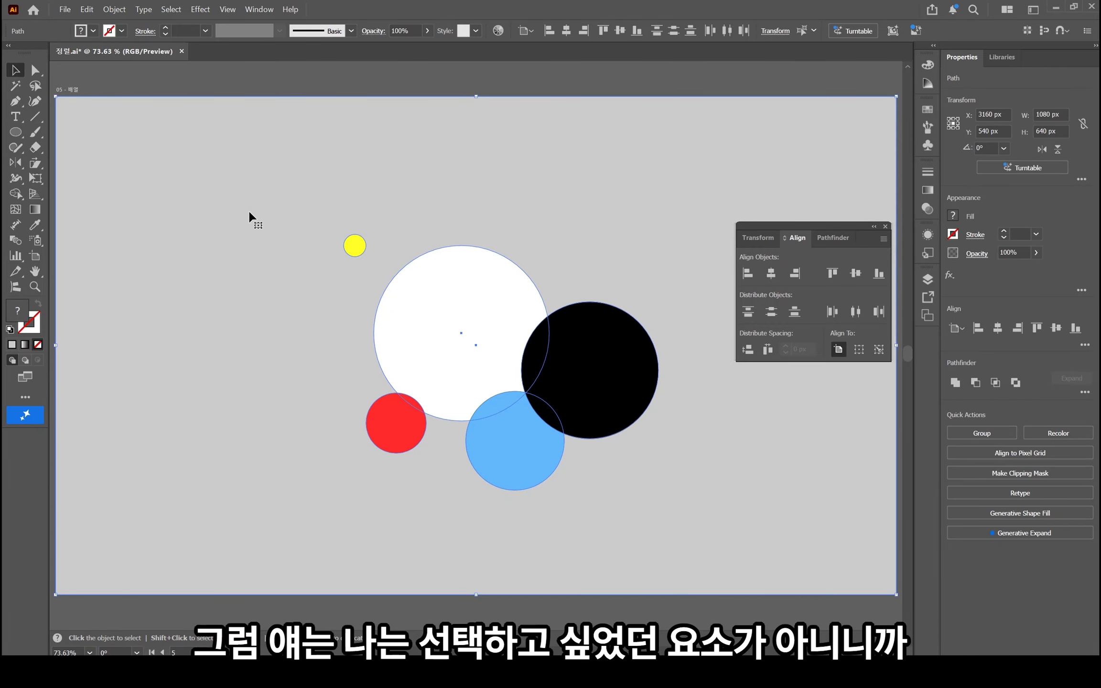
left_click(249, 191, "shift")
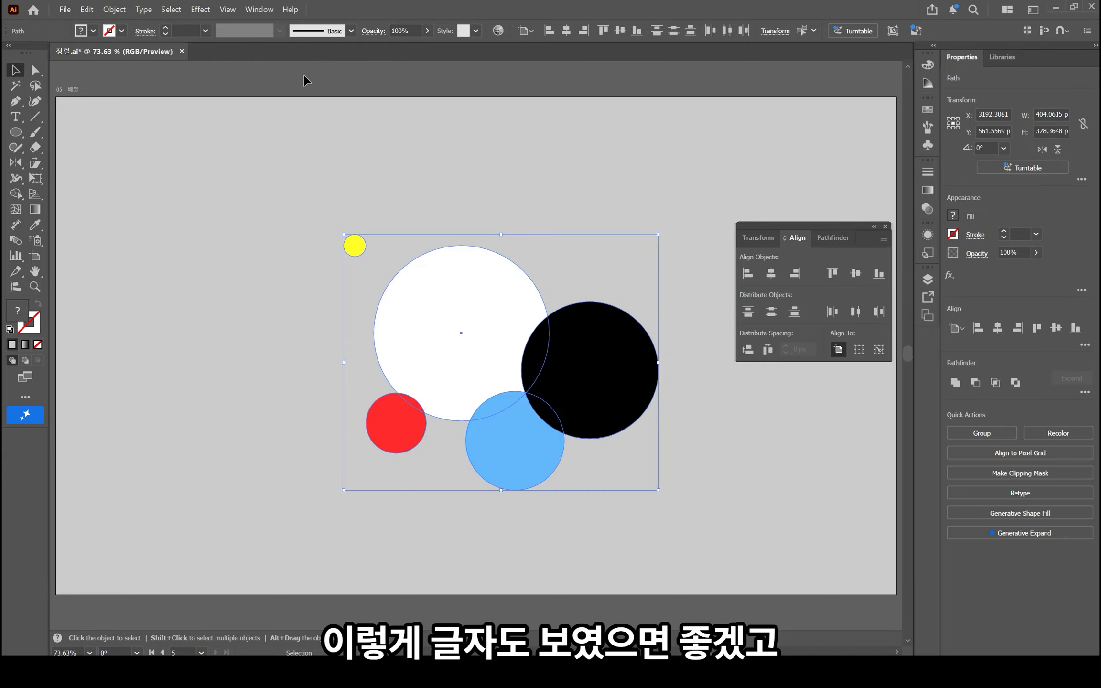
left_click(290, 197)
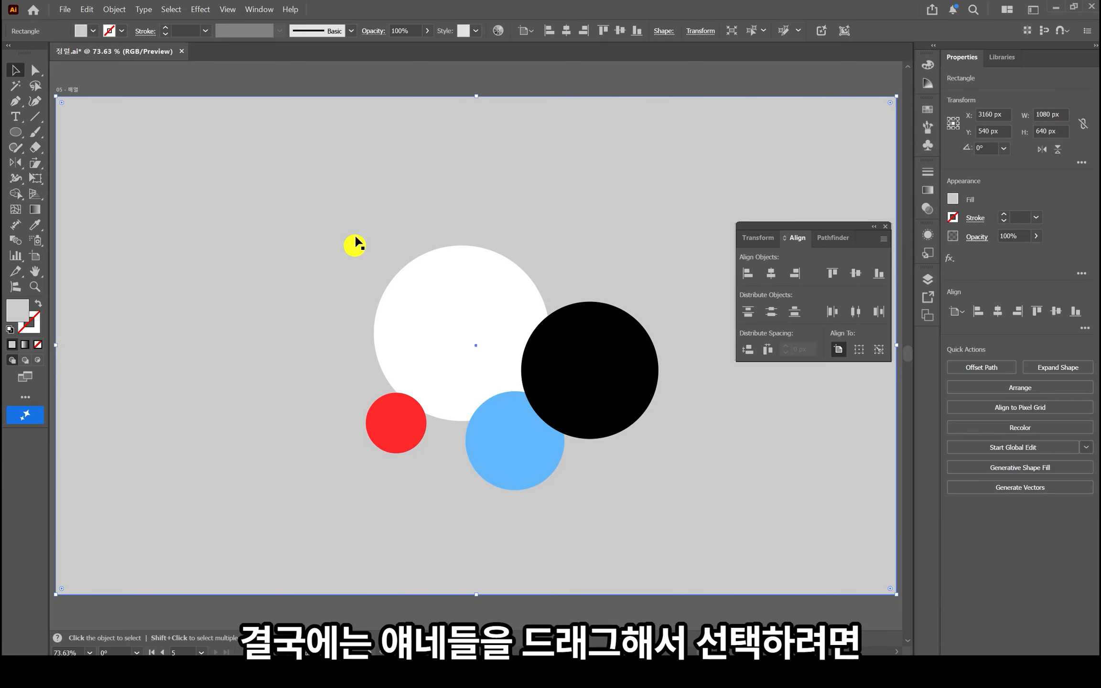
left_click_drag(334, 243, 618, 551)
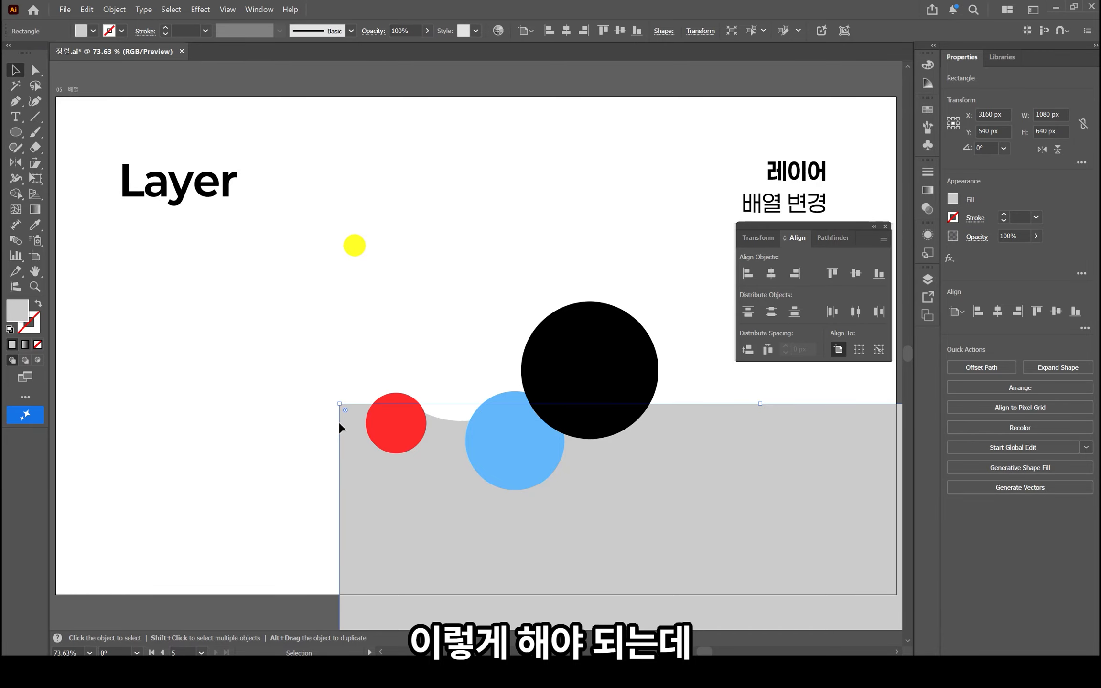
key("ctrl+z")
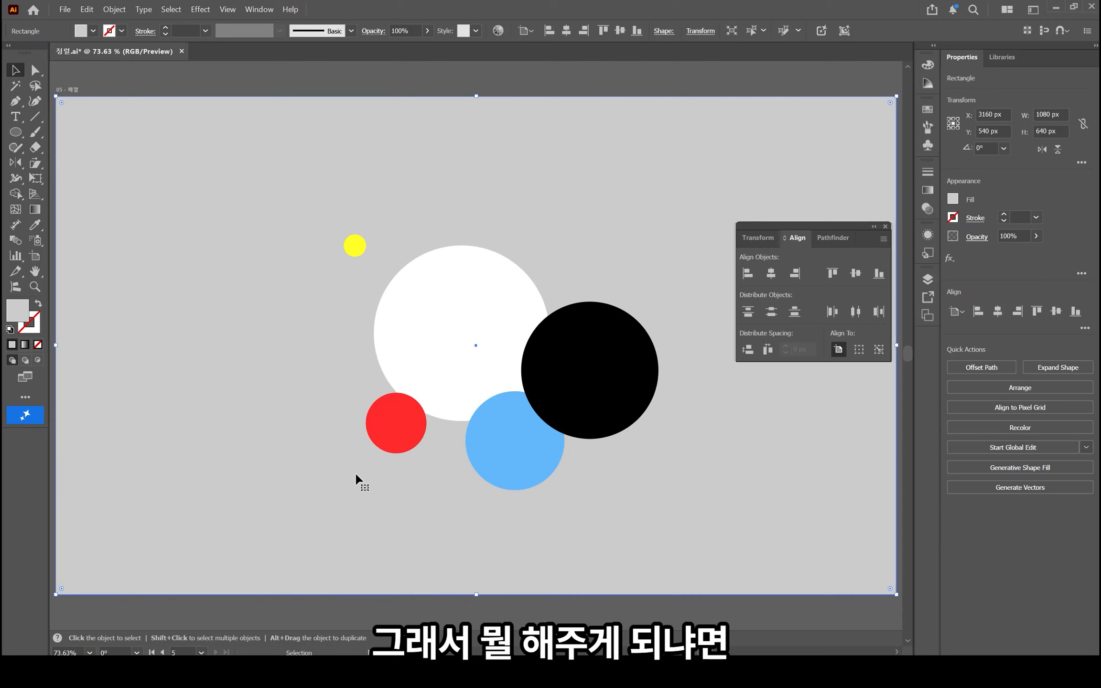
Open the Layers panel and move the grey background rectangle from 레이어 1 to 레이어 2
left_click(249, 11)
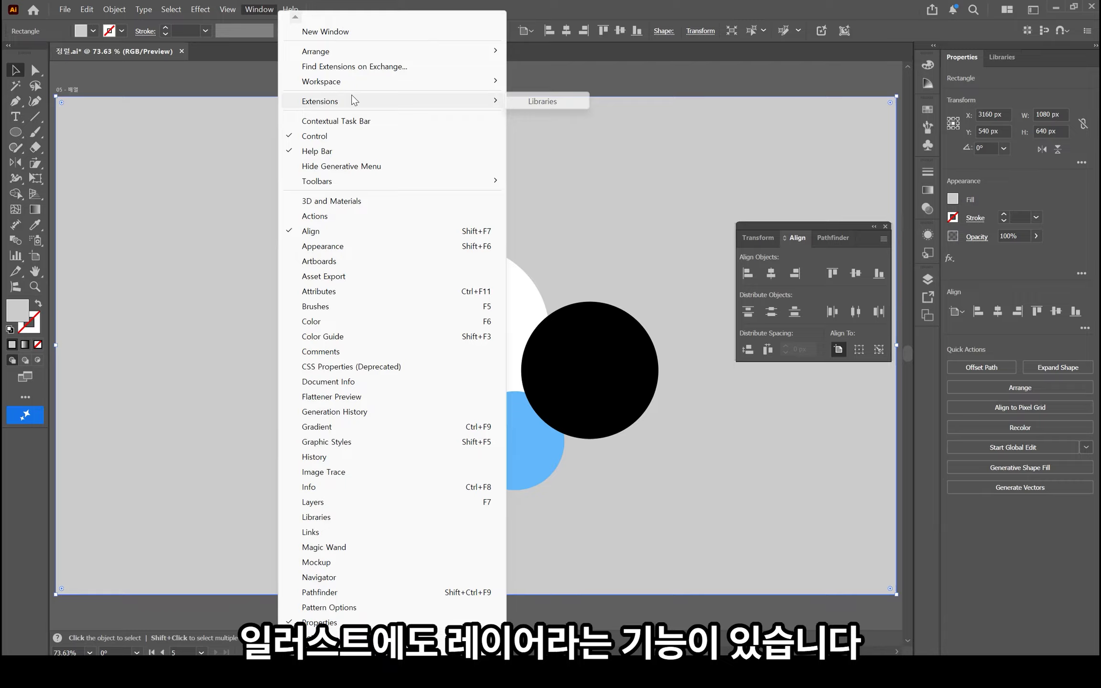
left_click(365, 502)
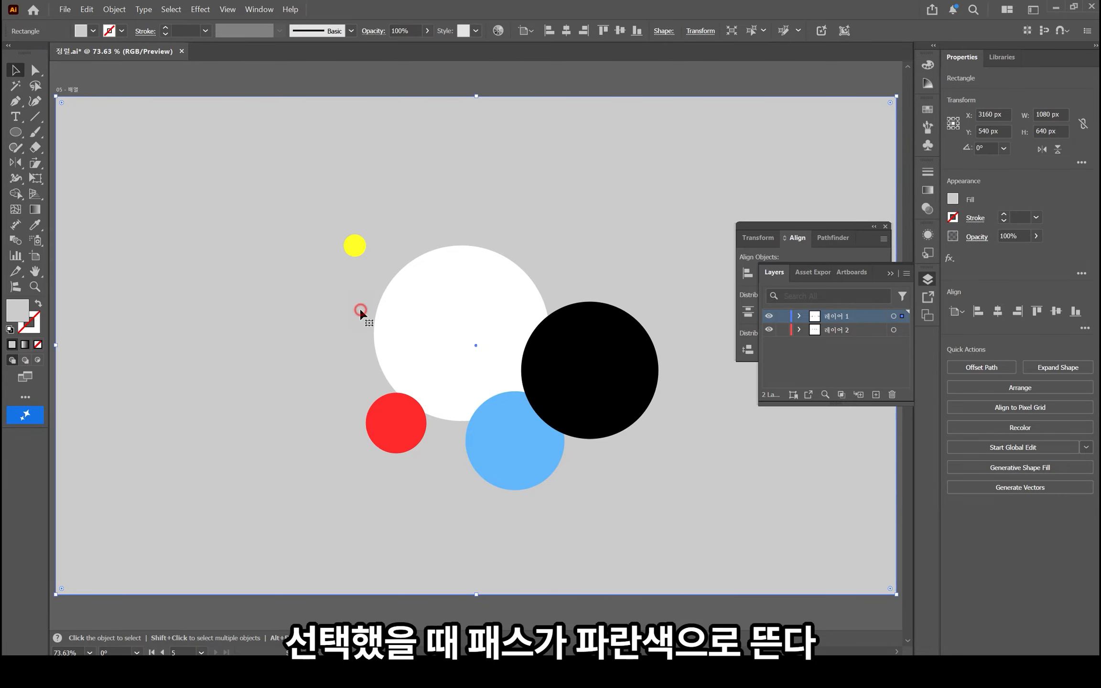
left_click(385, 289)
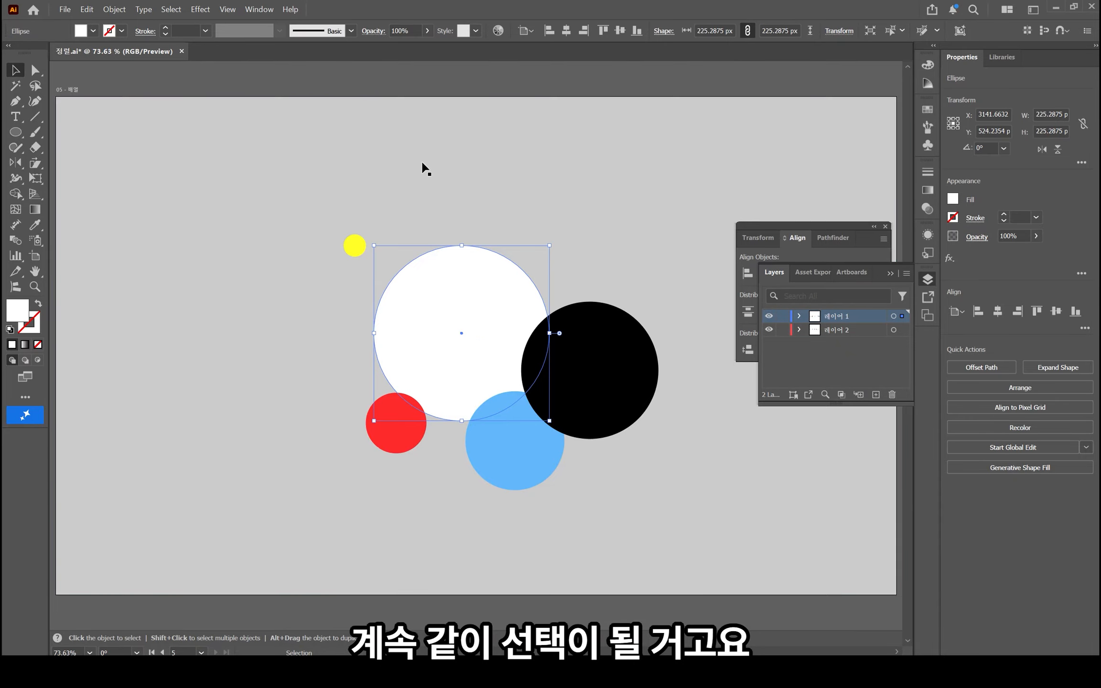
left_click(597, 224)
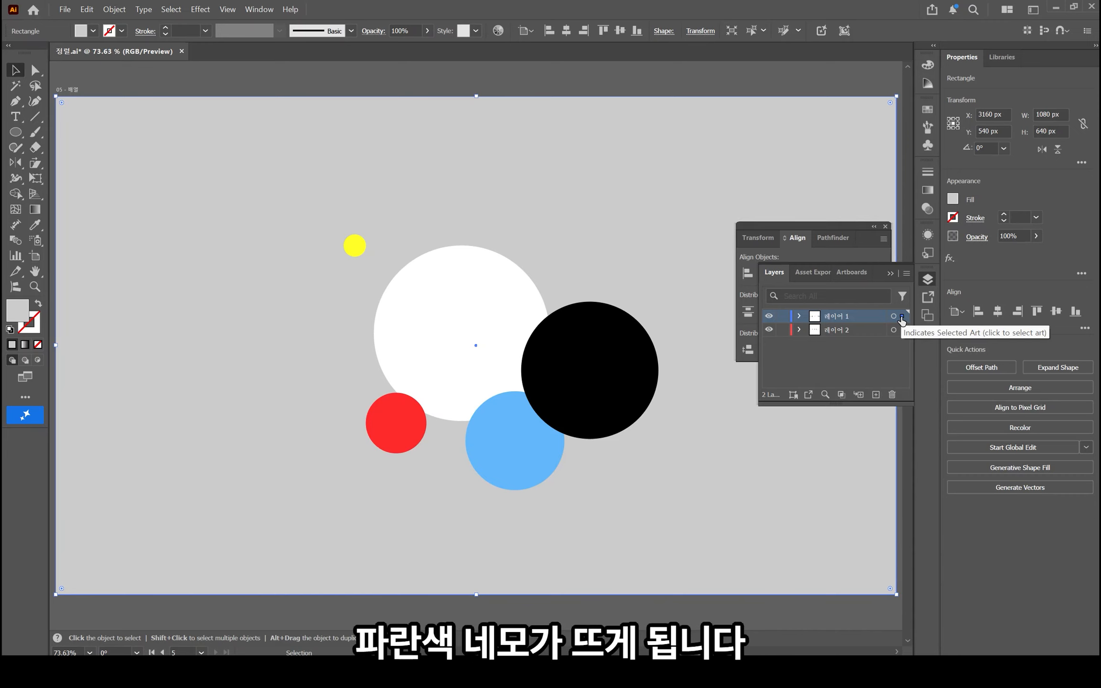
left_click_drag(902, 321, 902, 340)
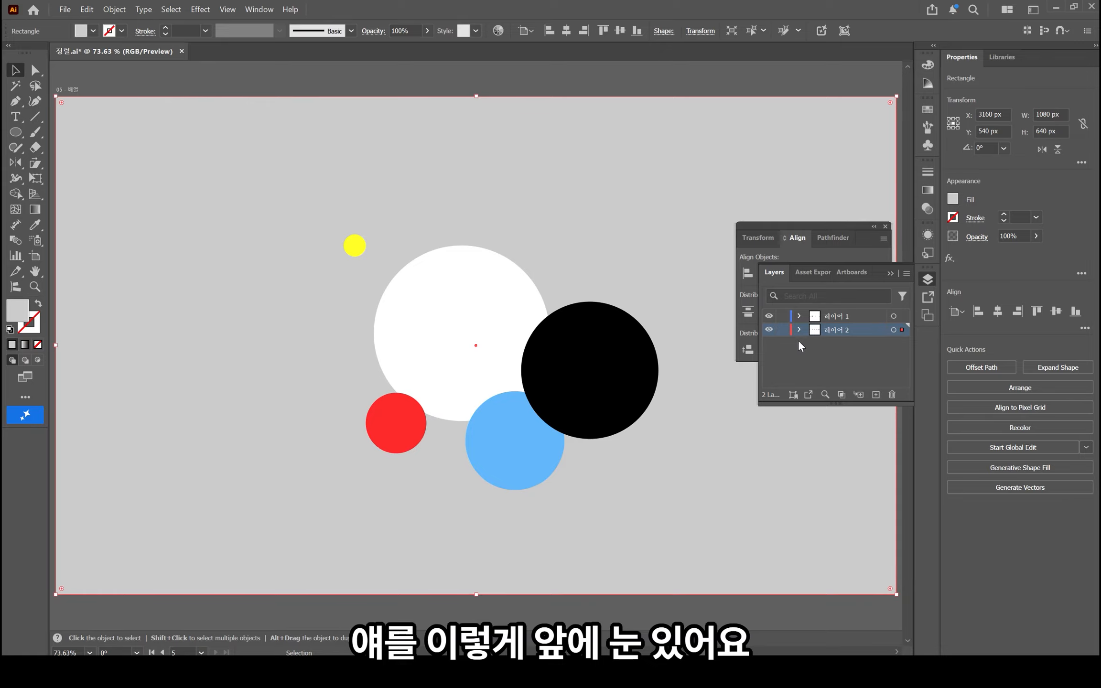
Hide 레이어 2 and show it again, then lock it
left_click(769, 331)
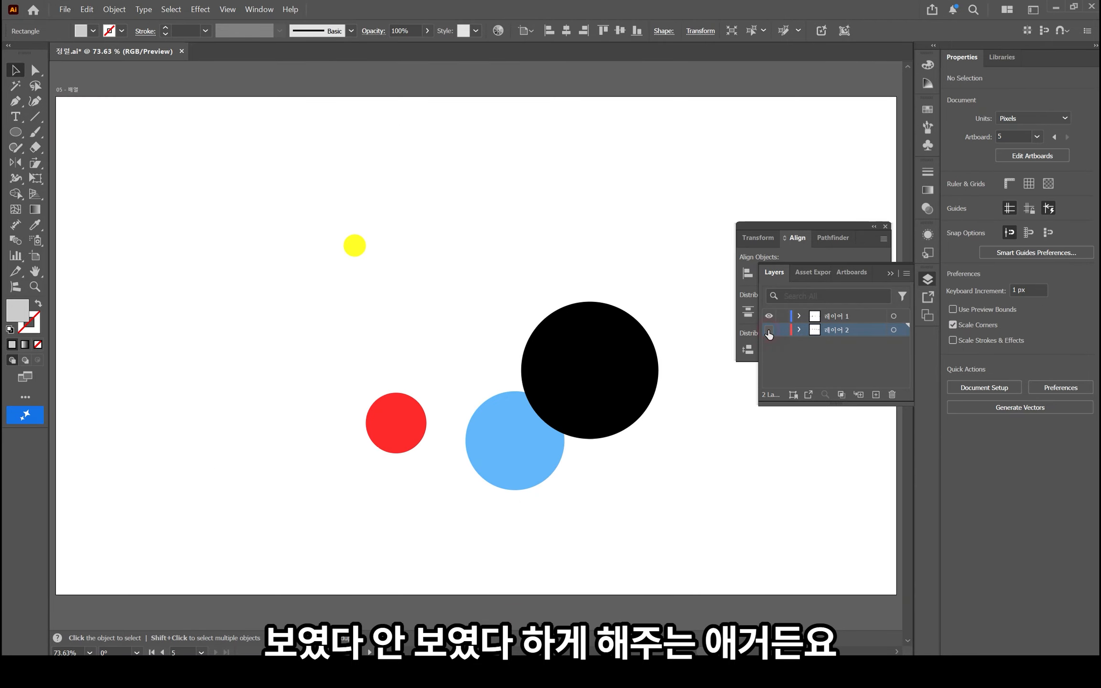
left_click(769, 330)
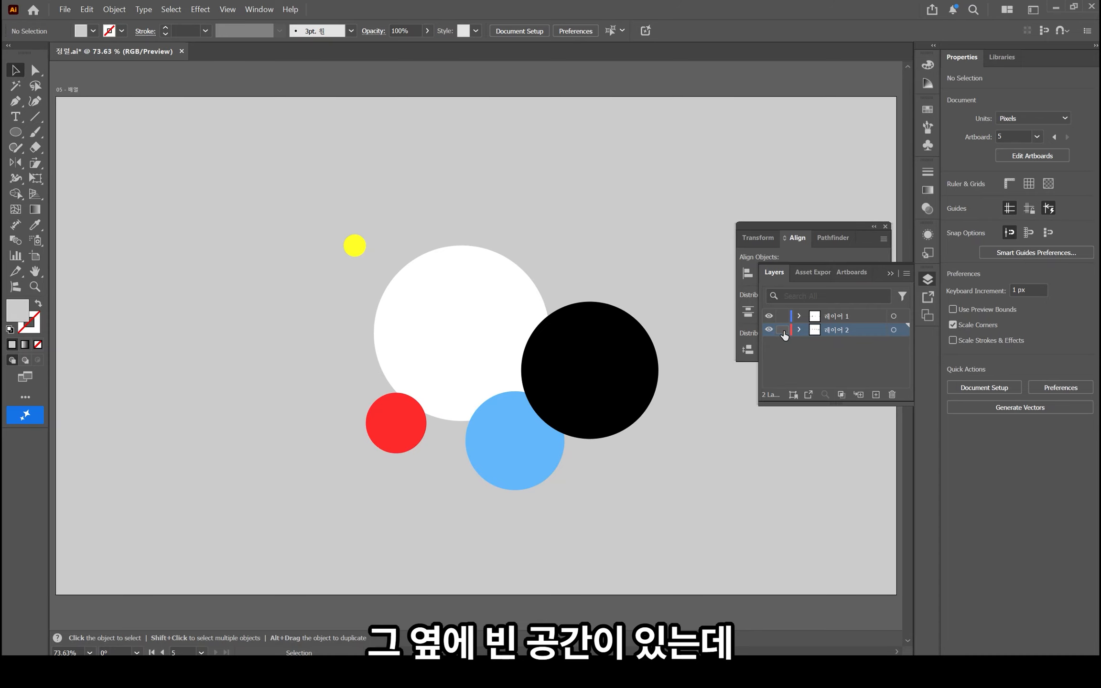
left_click(783, 331)
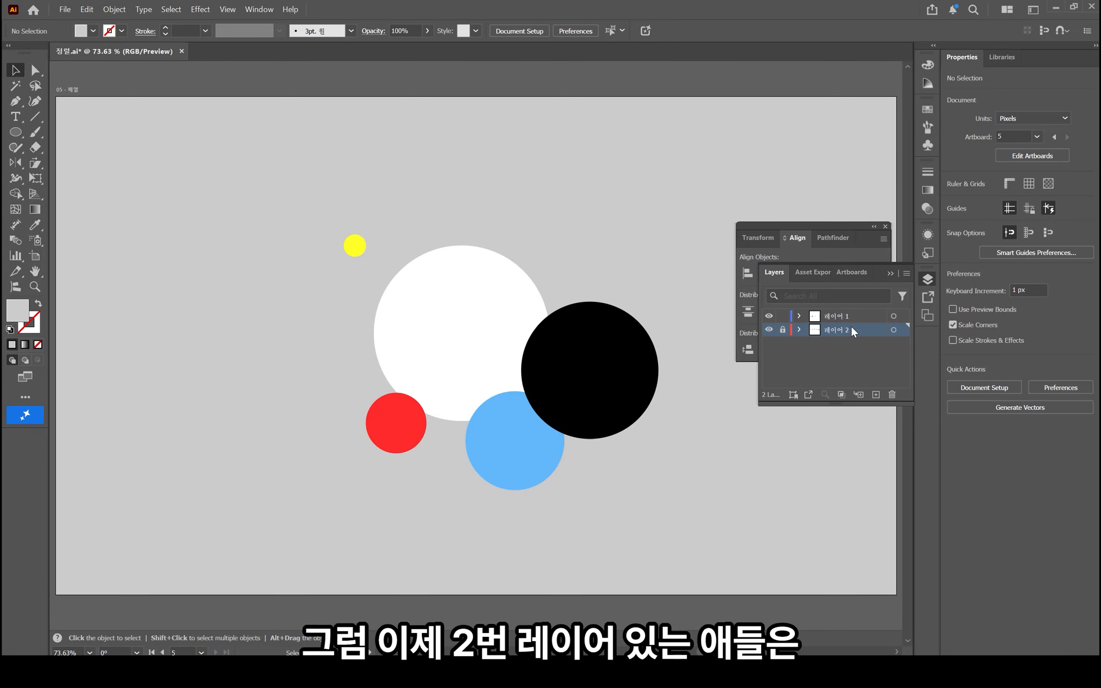
Test the locked background at several empty spots around the circles, then select all five circles together and deselect them
left_click_drag(627, 174, 656, 194)
left_click_drag(442, 128, 474, 165)
left_click_drag(281, 133, 339, 196)
left_click_drag(183, 157, 209, 236)
left_click_drag(100, 210, 187, 312)
left_click_drag(130, 345, 210, 428)
left_click_drag(172, 459, 334, 564)
left_click_drag(352, 543, 676, 533)
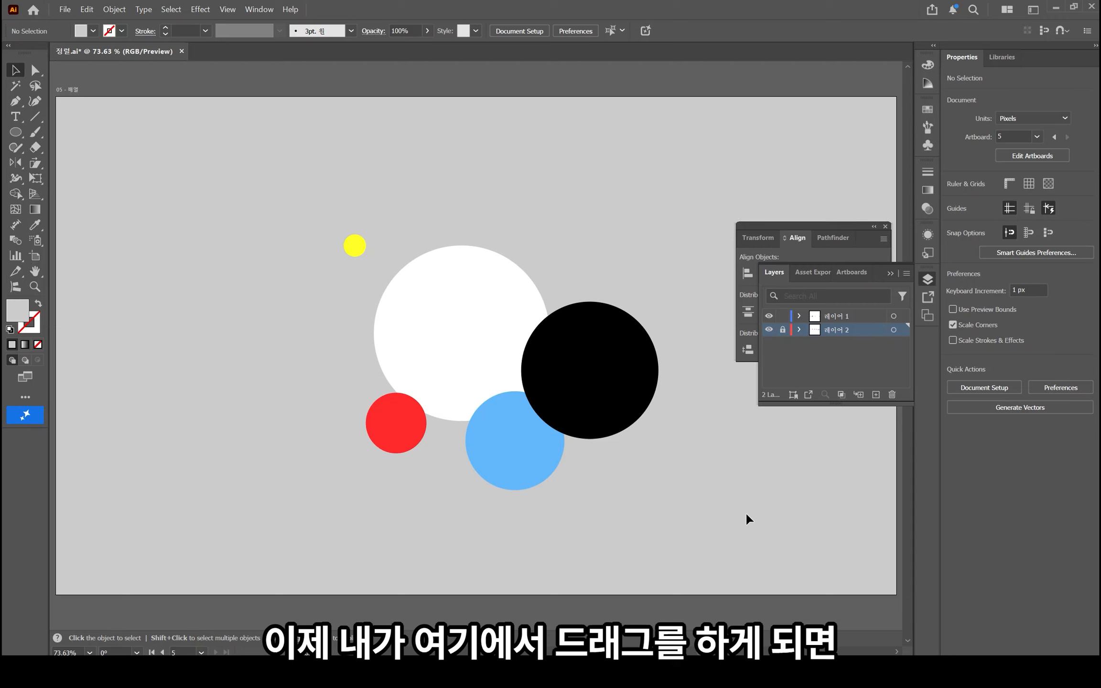
left_click_drag(295, 173, 686, 510)
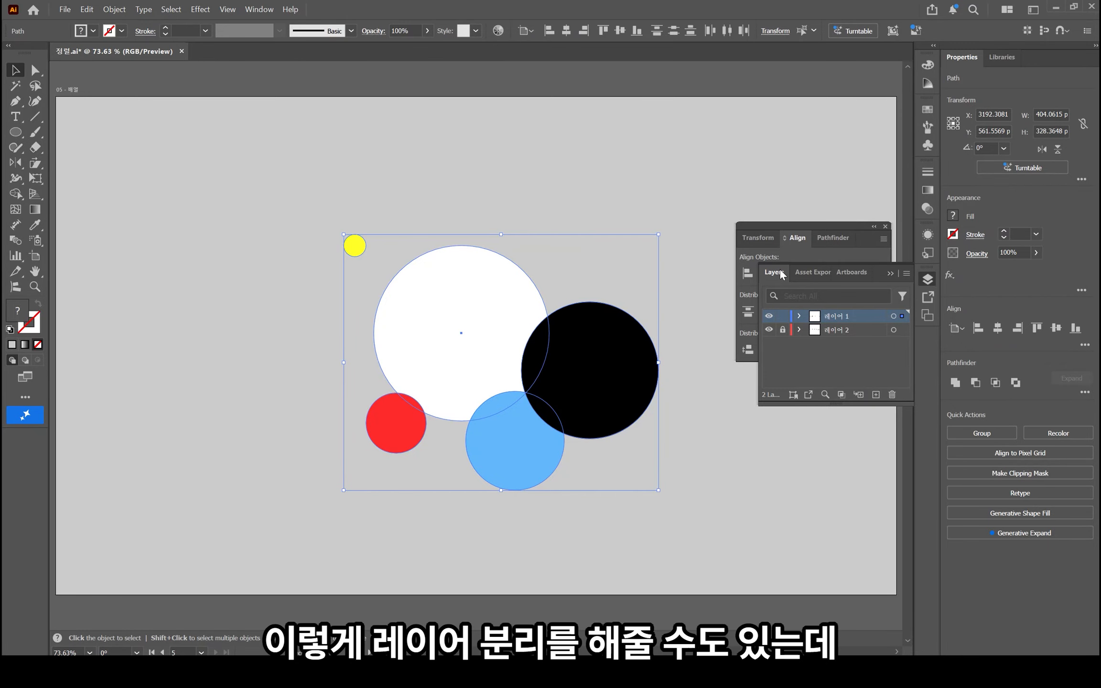
left_click(531, 154)
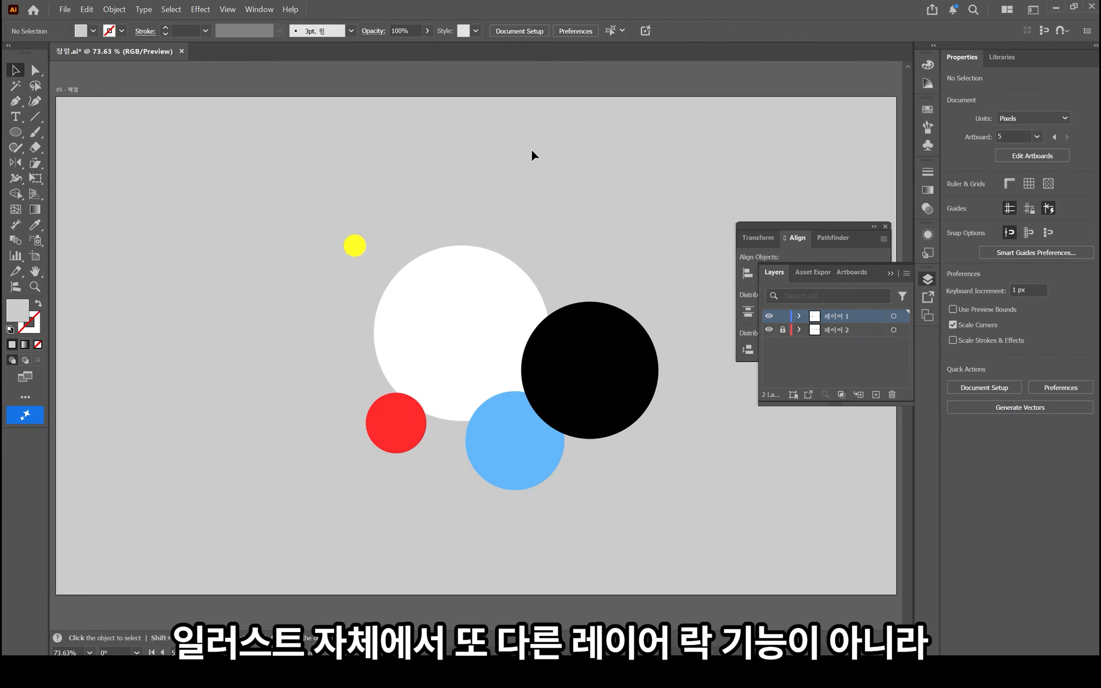
Lock only the white circle as an object and try to select it
left_click(463, 285)
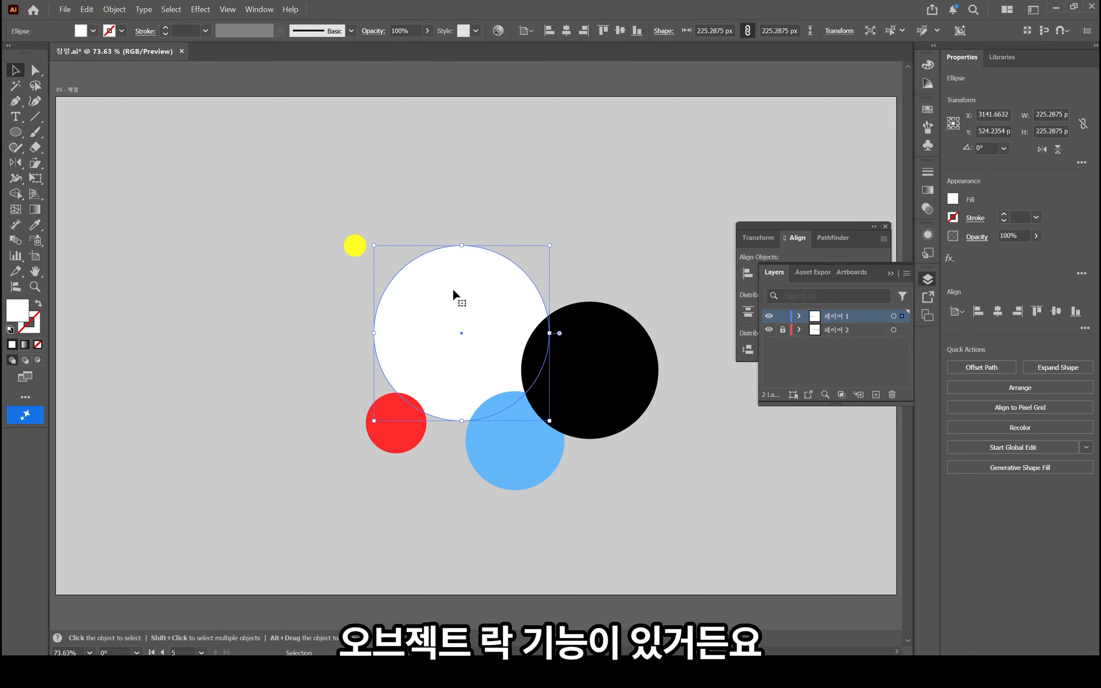
left_click(115, 10)
mouse_move(178, 133)
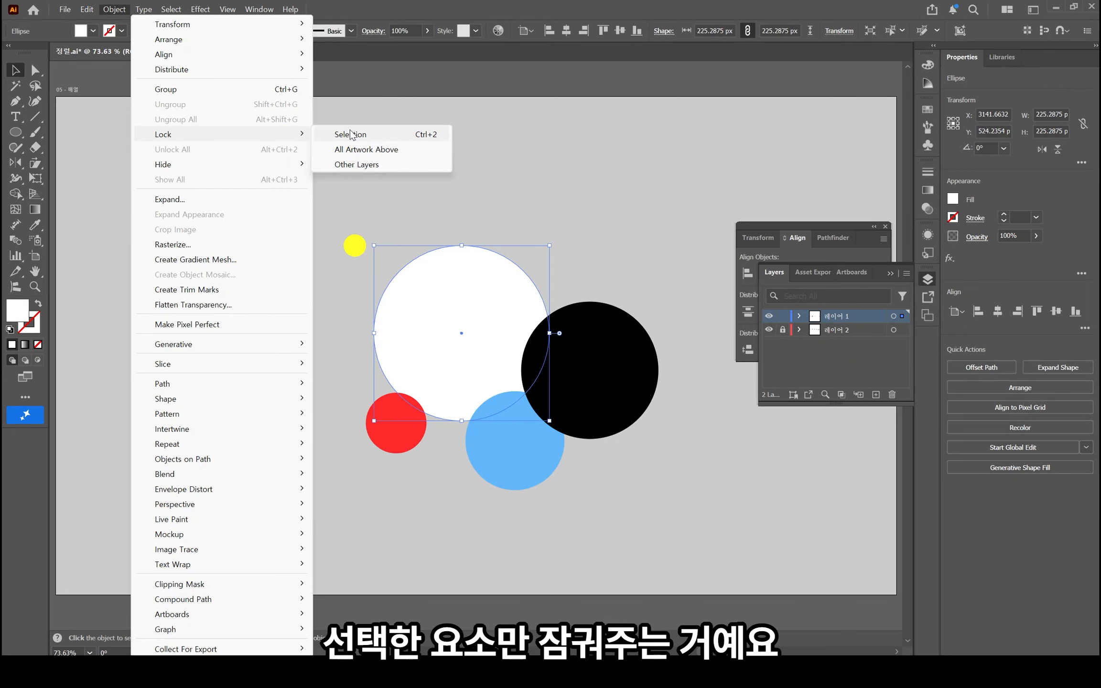
left_click(439, 136)
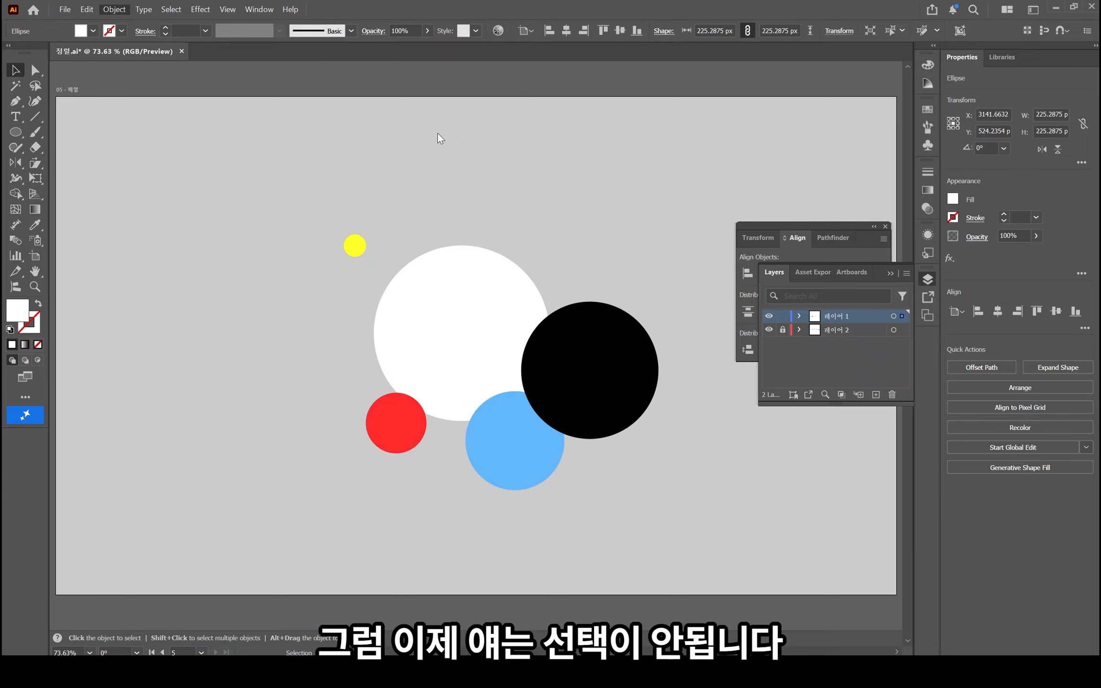
left_click(435, 197)
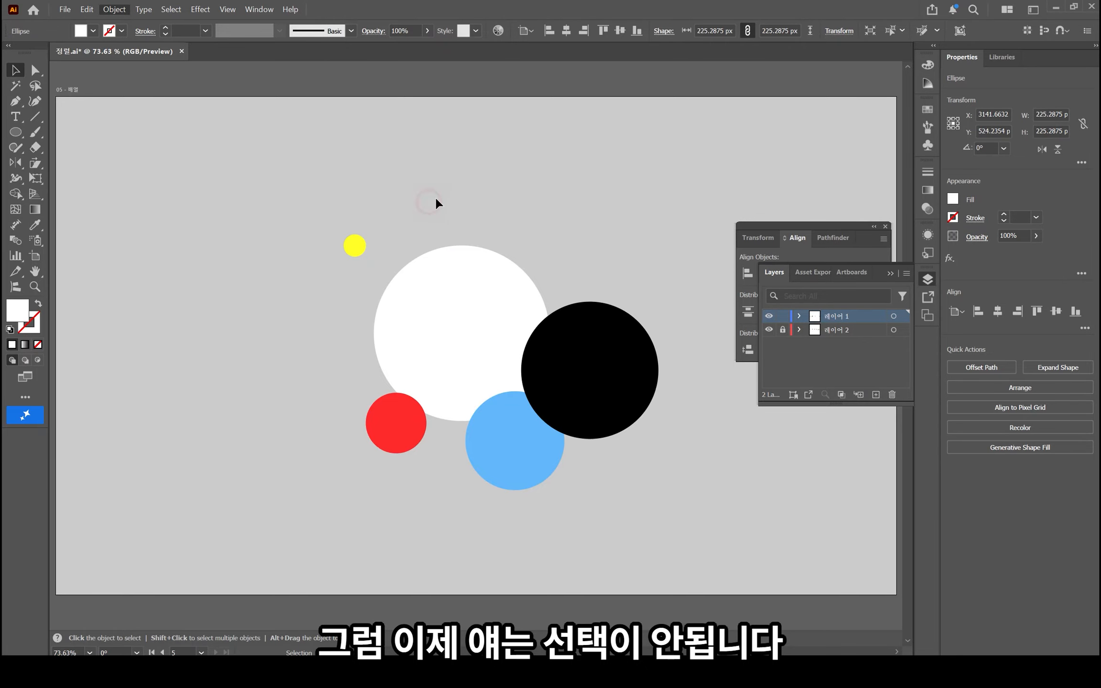
left_click(522, 349)
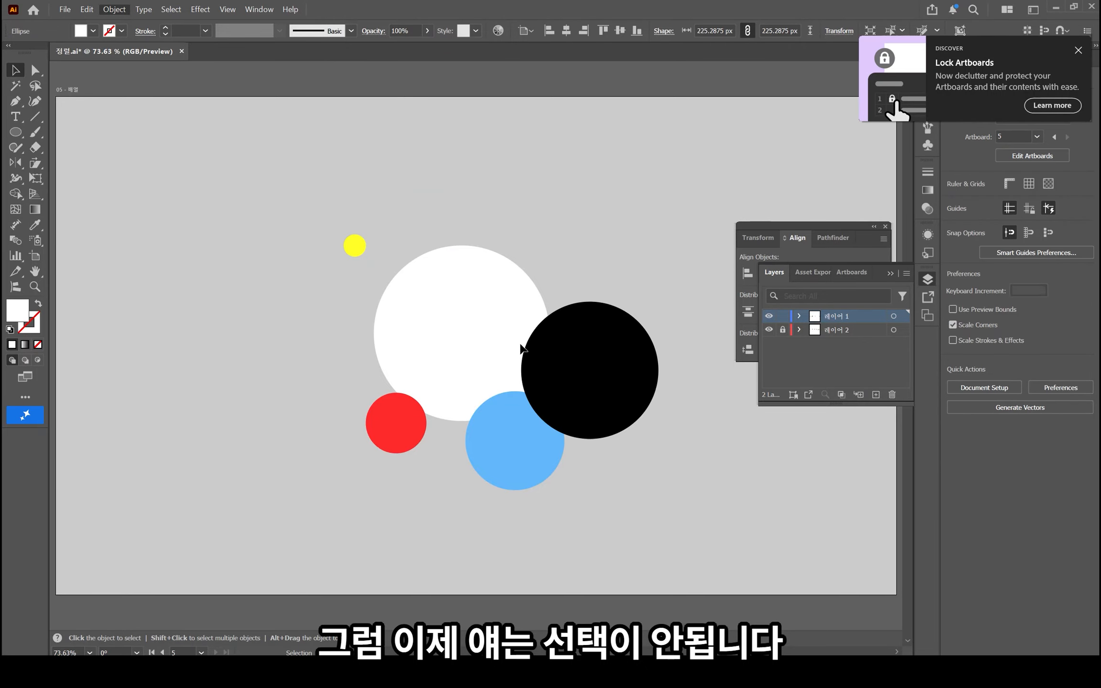
left_click(451, 230)
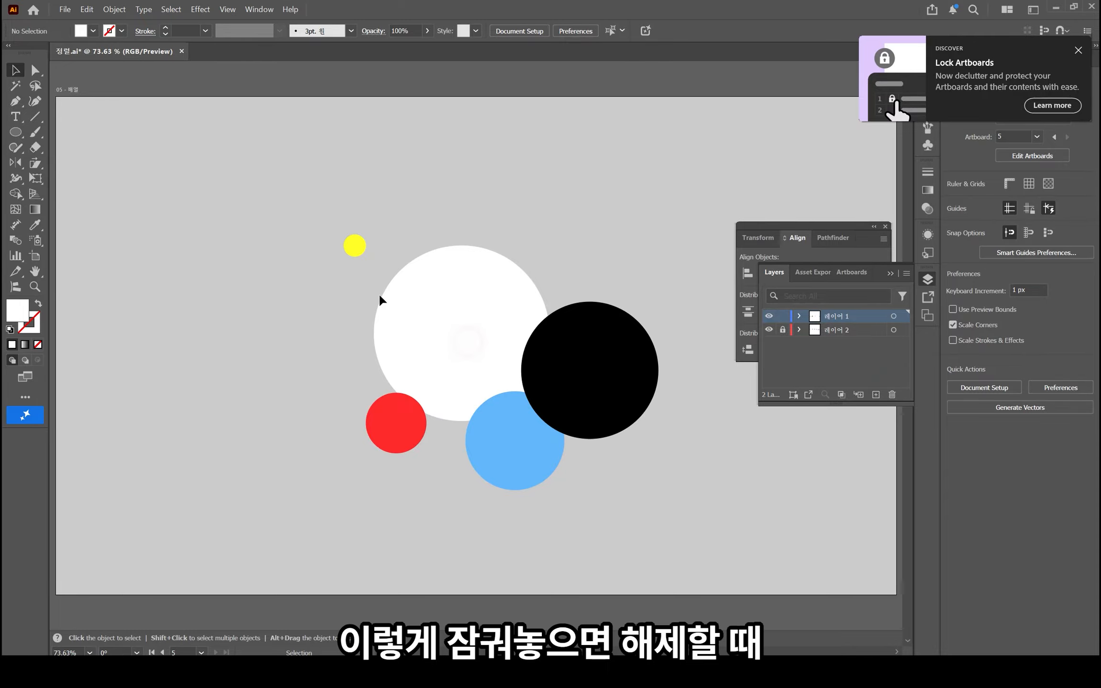
Unlock all locked objects and deselect the white circle
left_click(124, 9)
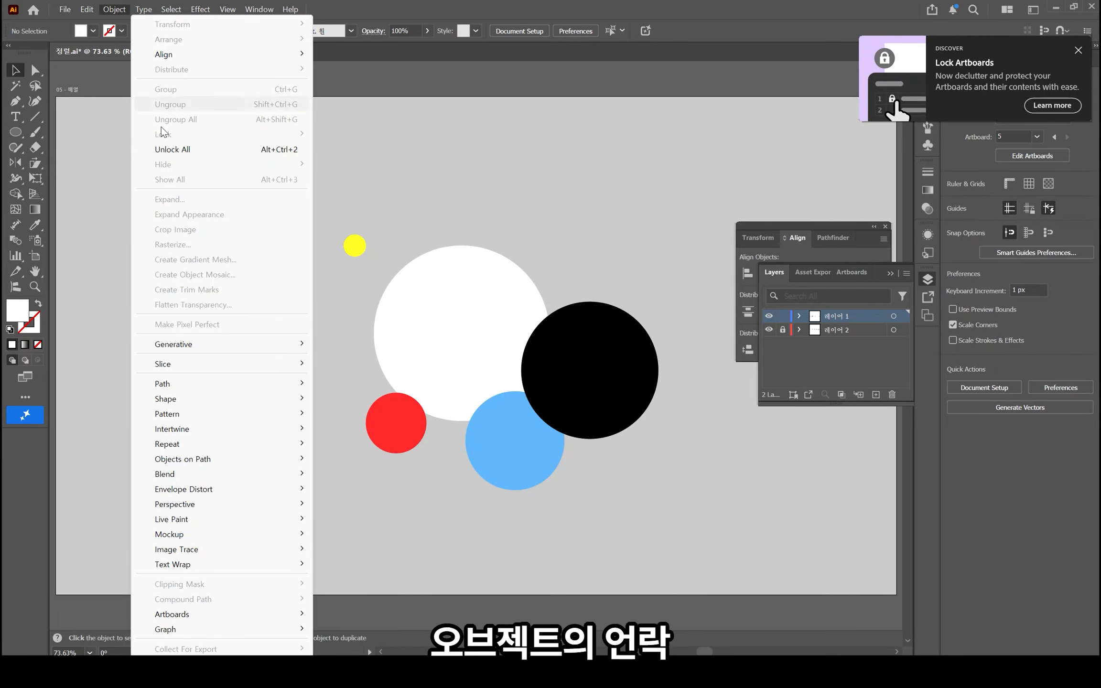
left_click(293, 152)
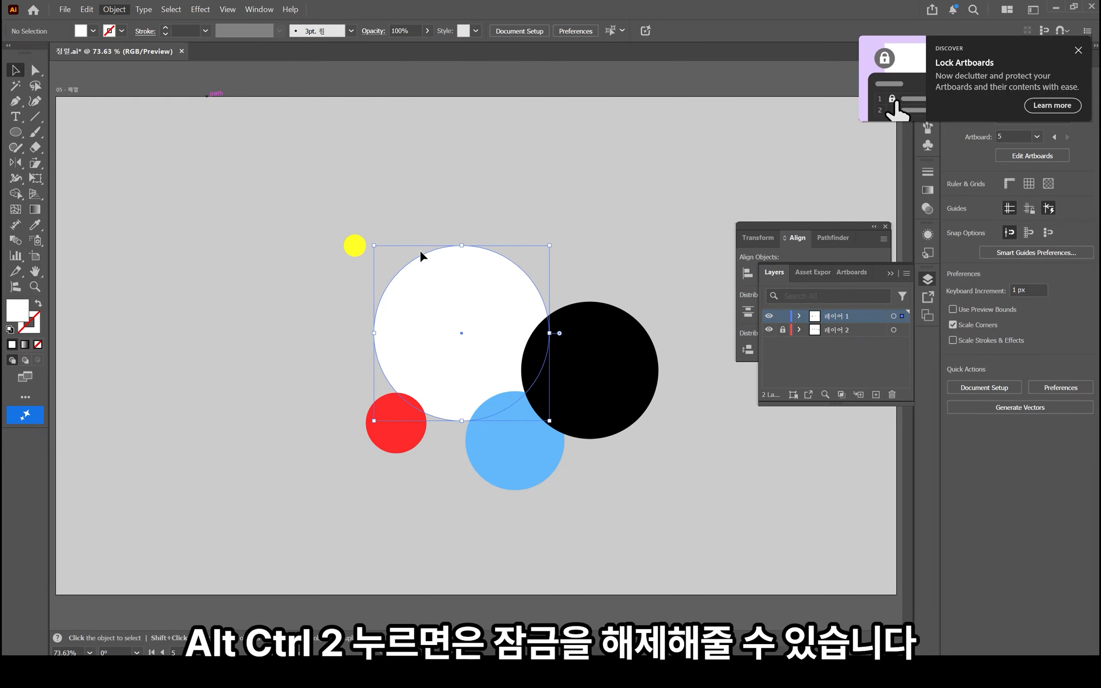
left_click(479, 186)
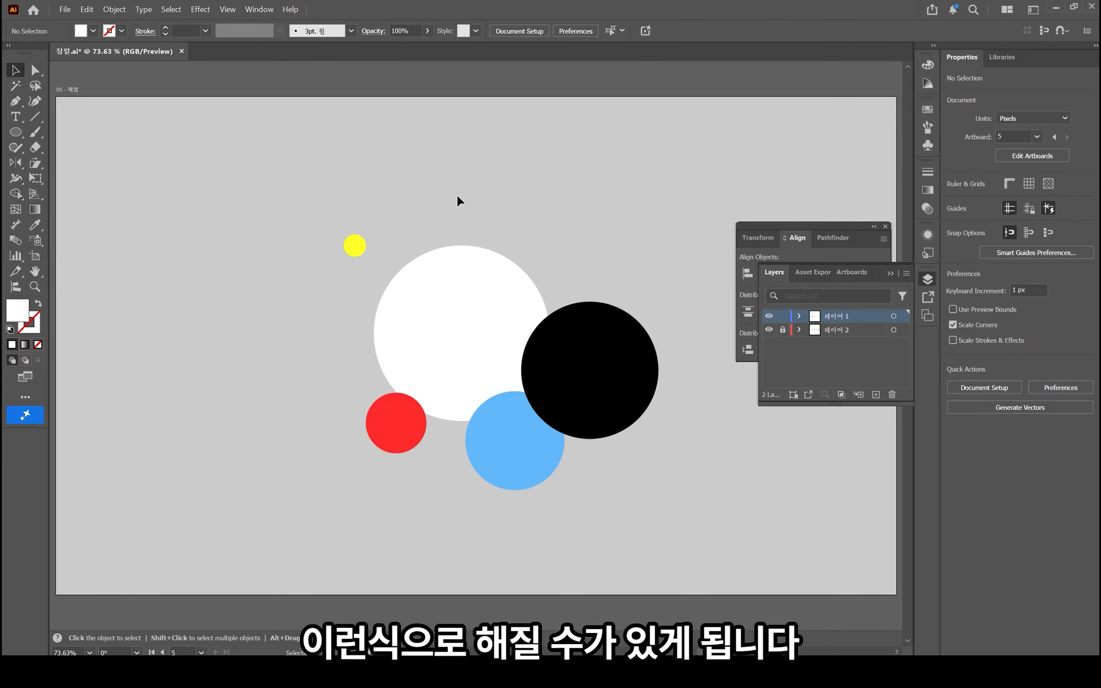
Collapse the Layers panel and centre all five circles horizontally and vertically on the artboard
left_click_drag(359, 261, 617, 522)
left_click(931, 279)
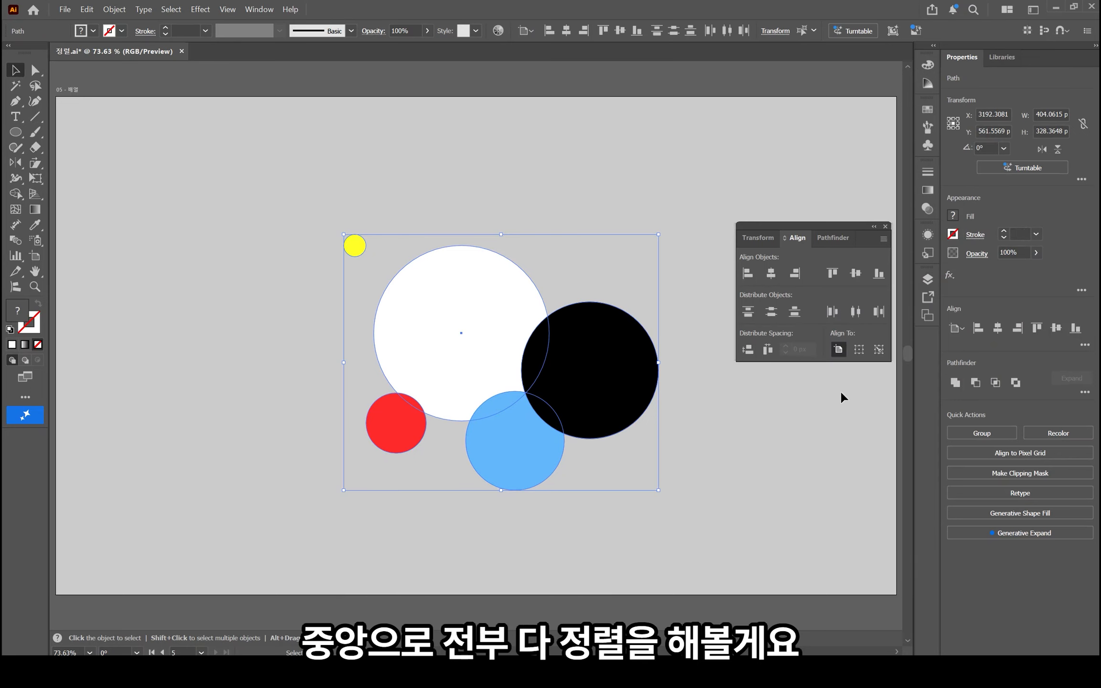
left_click(771, 274)
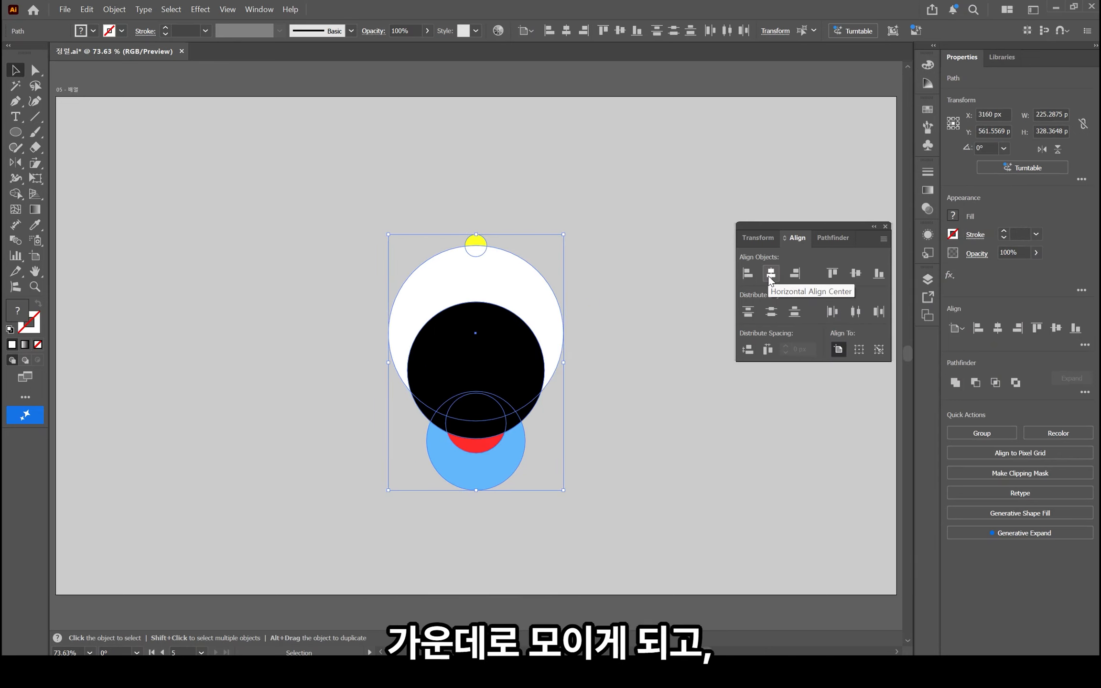
left_click(855, 276)
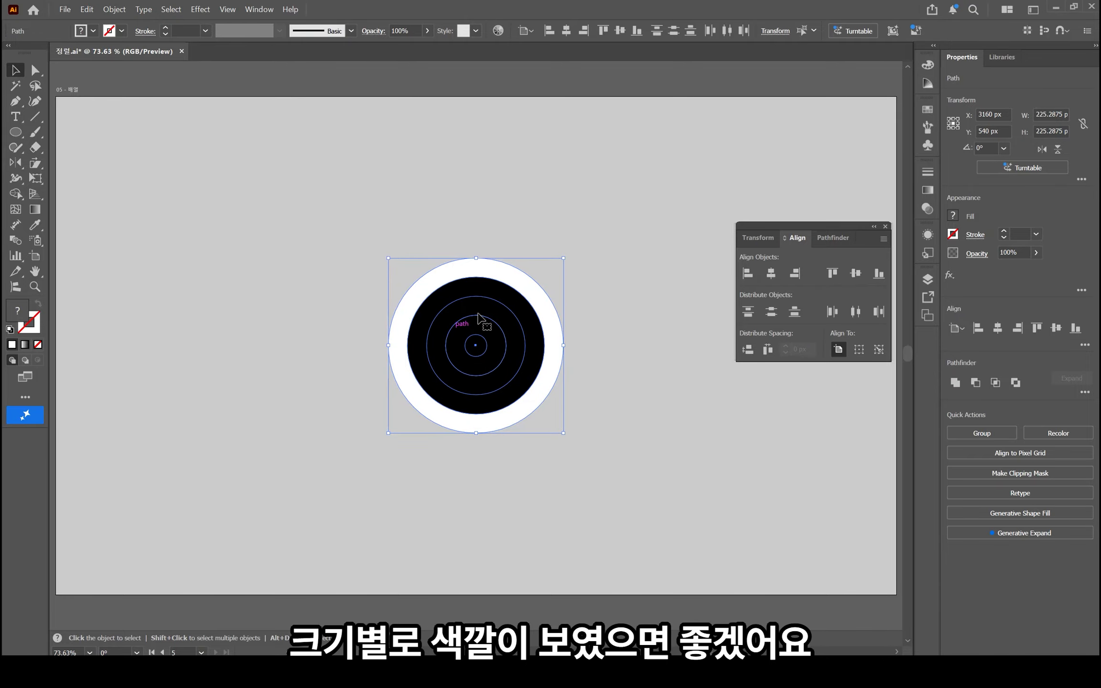
Send the black circle backward two levels, behind the red and blue circles, and deselect it
left_click(648, 339)
left_click(479, 302)
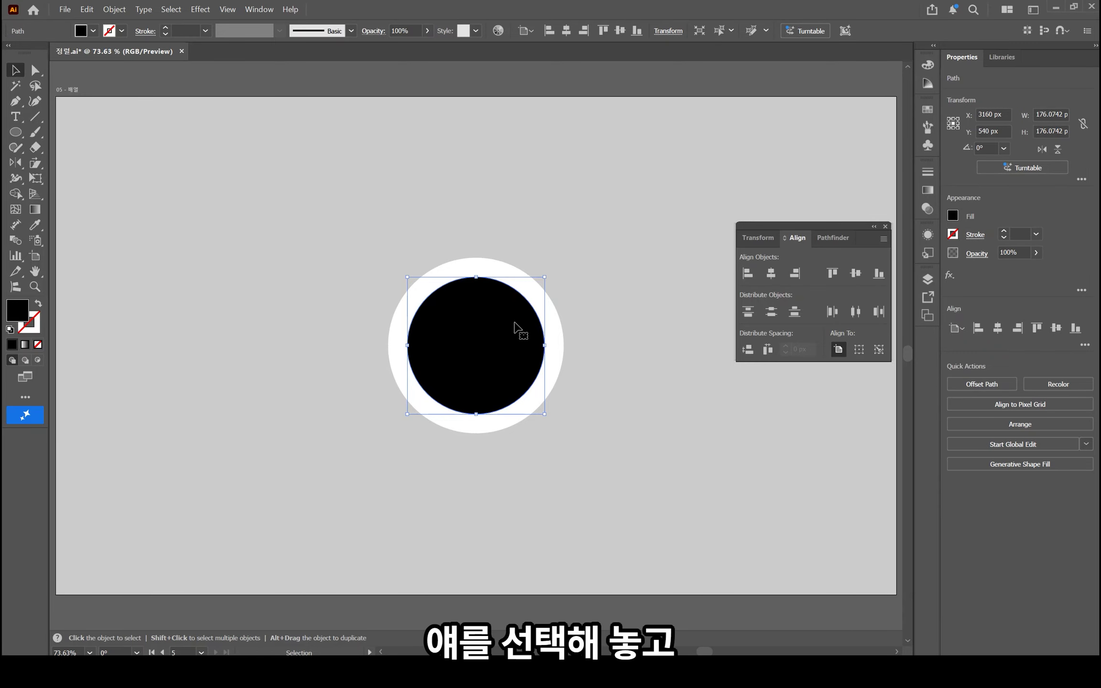
key("ctrl")
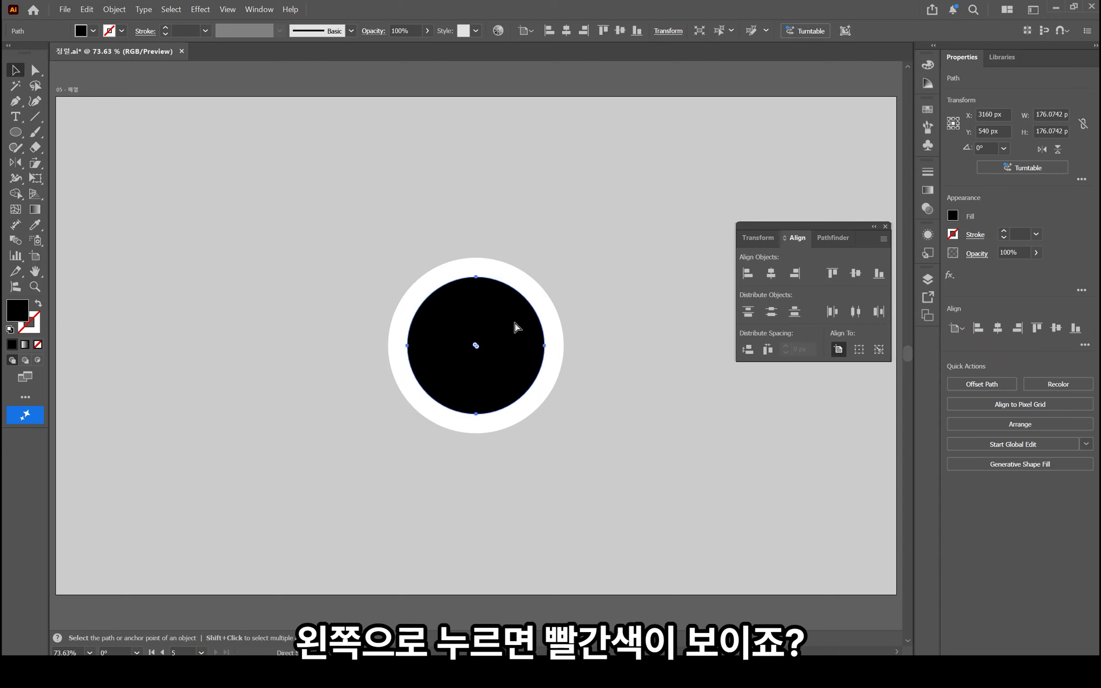
key("ctrl+bracketleft")
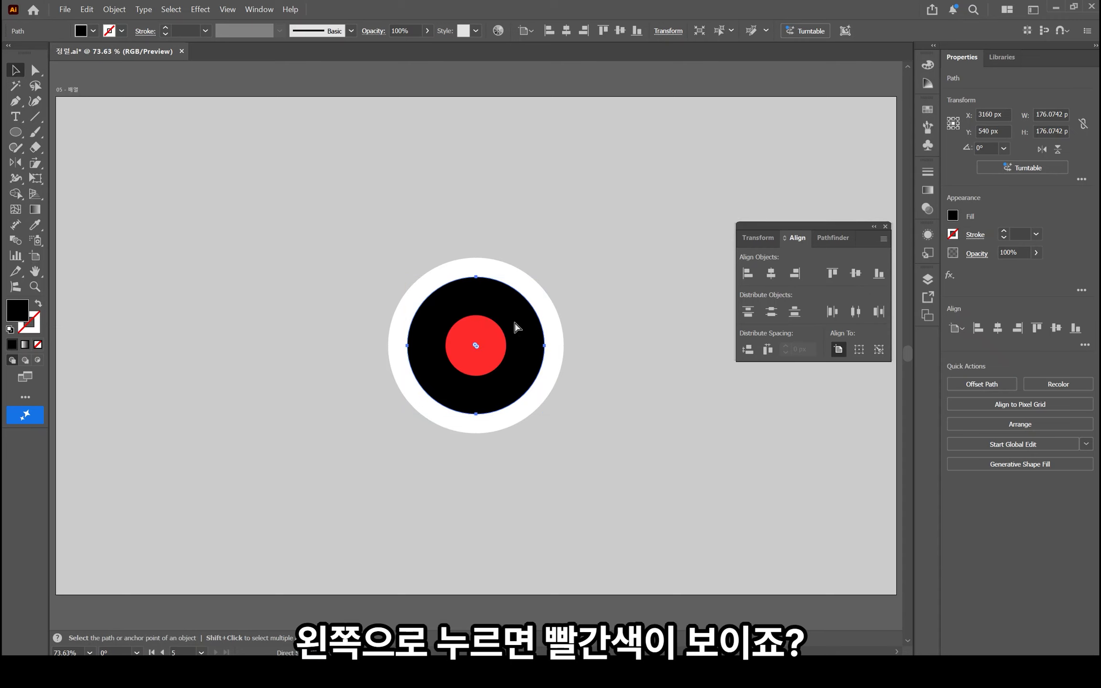
key("ctrl+bracketleft")
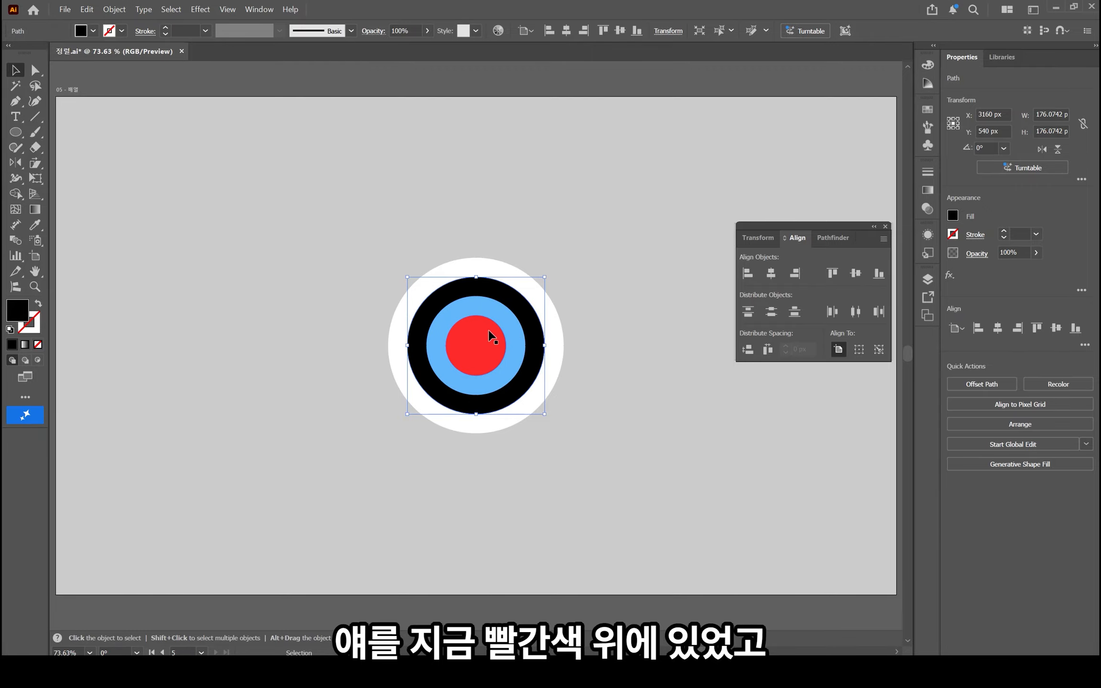
left_click(561, 180)
Draw a horizontal line about 115 px long beside the circles and give it the red circle's colour as its stroke, without fill
left_click(34, 116)
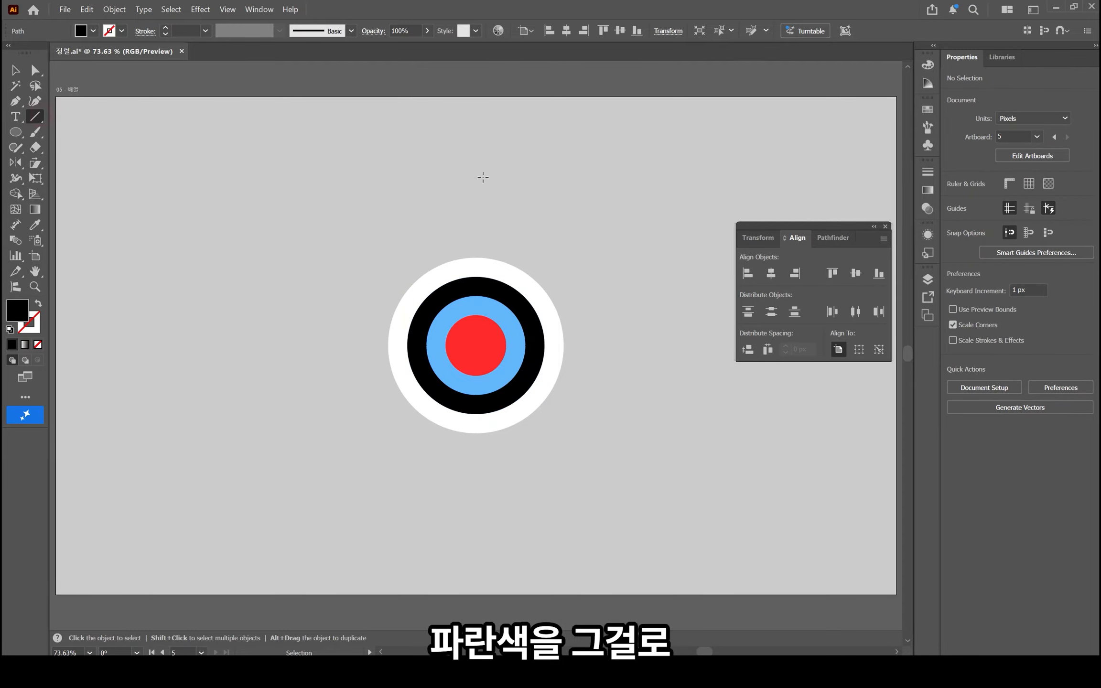
left_click_drag(606, 249, 696, 249)
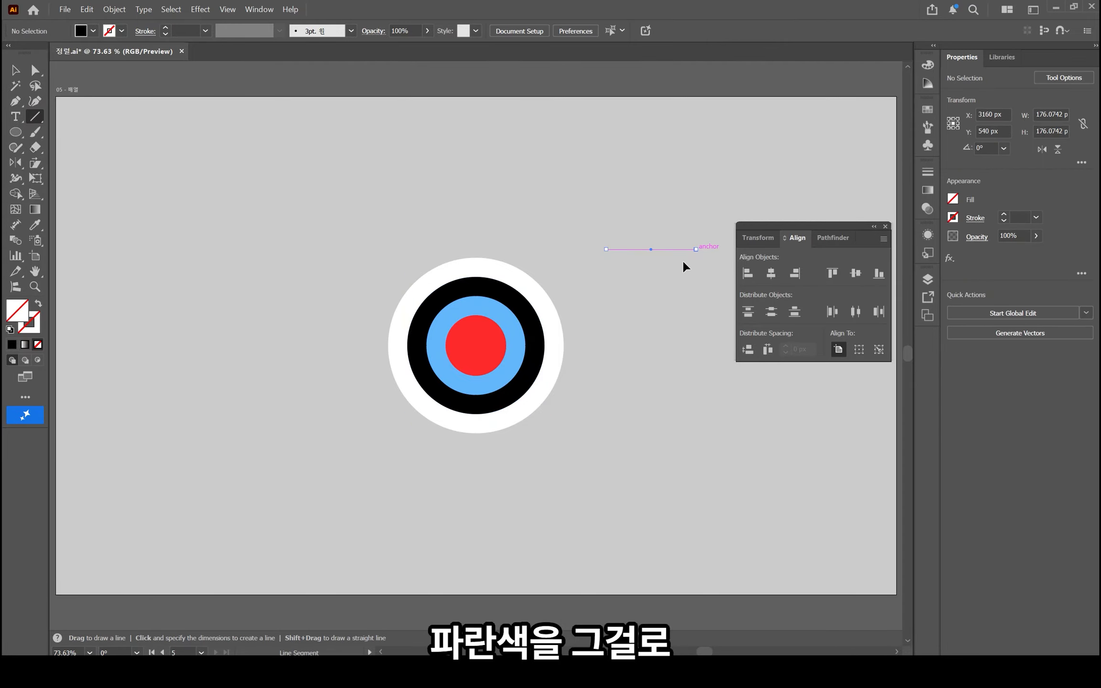
key("i")
left_click(478, 340)
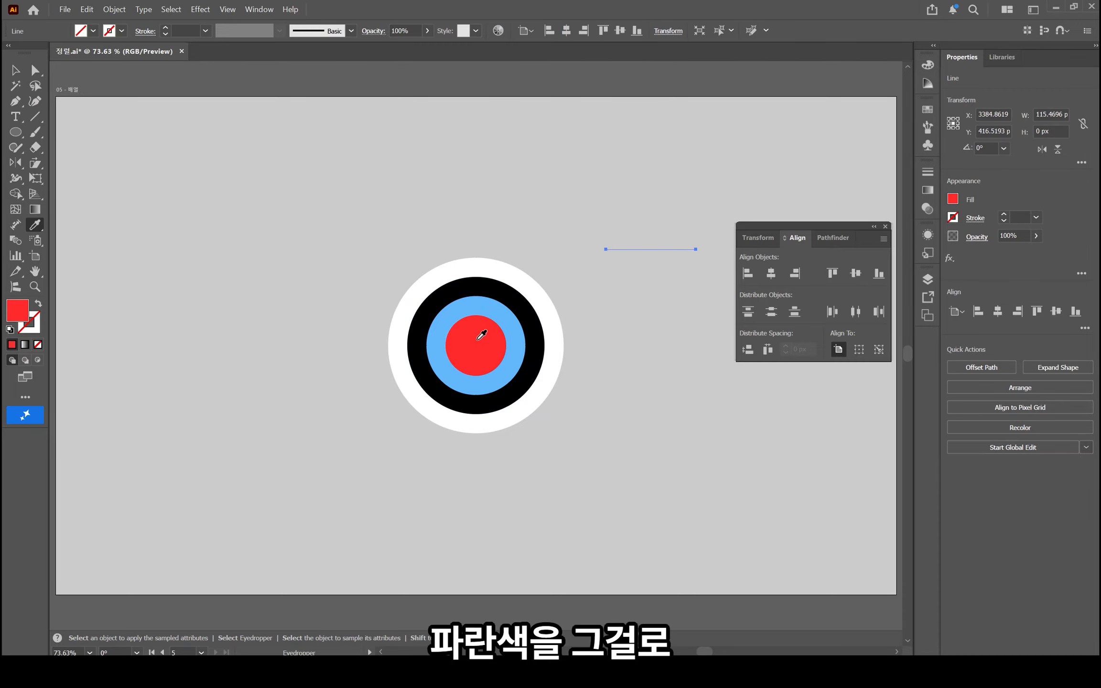
key("v")
key("shift+x")
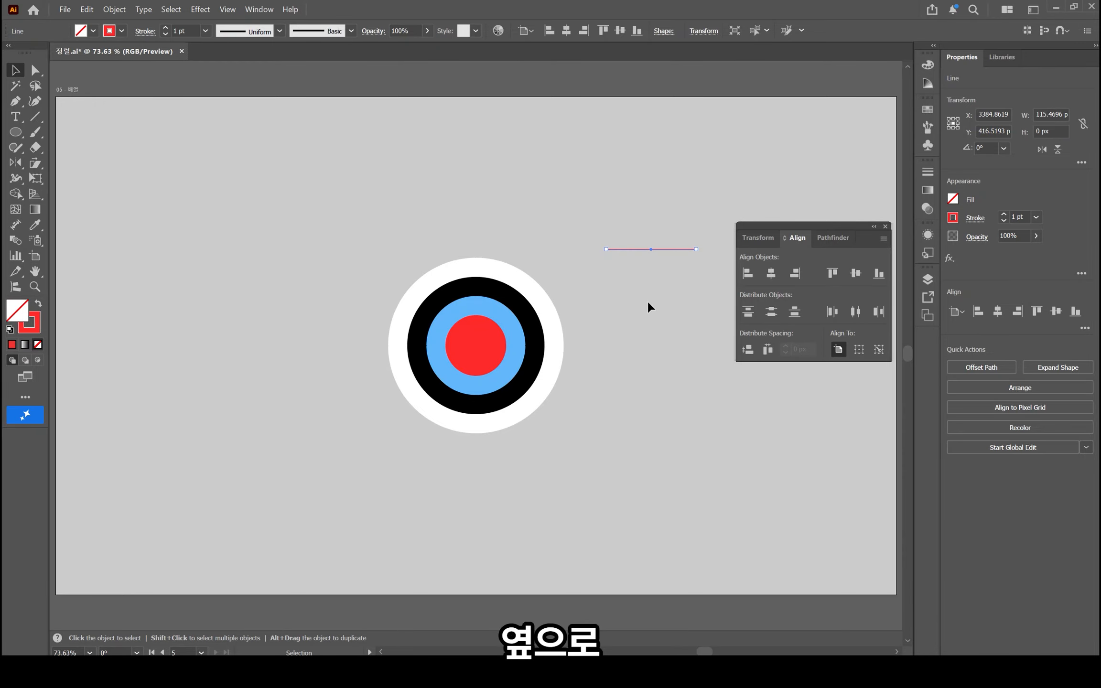
Duplicate the red line straight below itself and give the copy the blue circle's colour as its stroke, without fill
left_click_drag(664, 249, 664, 276)
key("i")
left_click(498, 312)
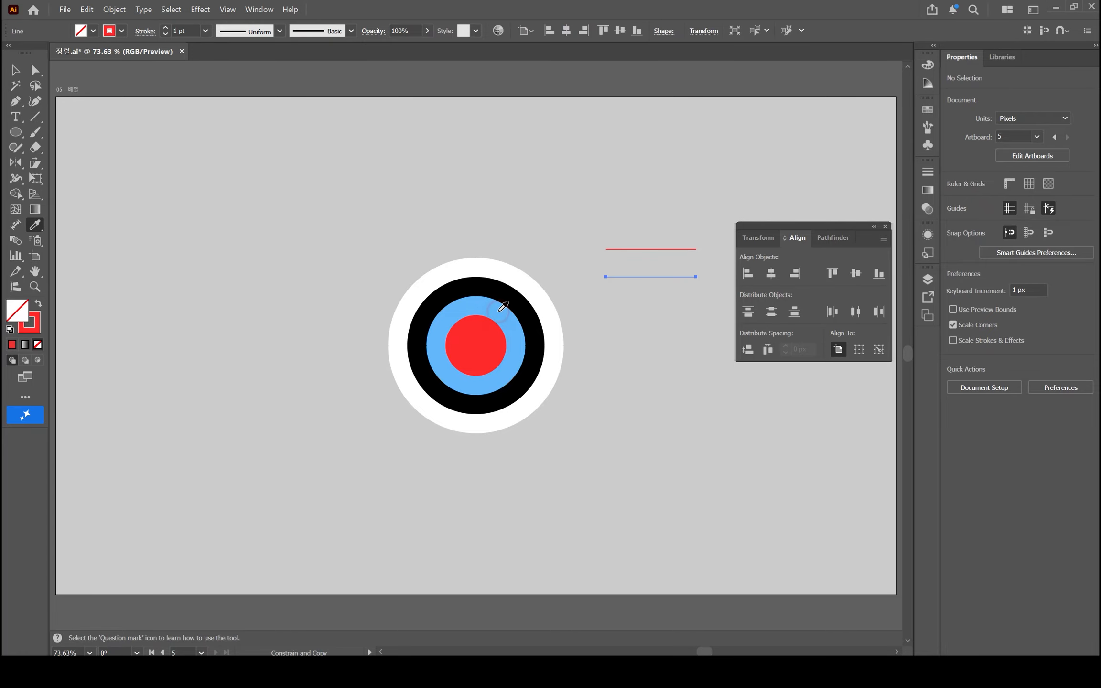
key("v")
left_click(671, 310)
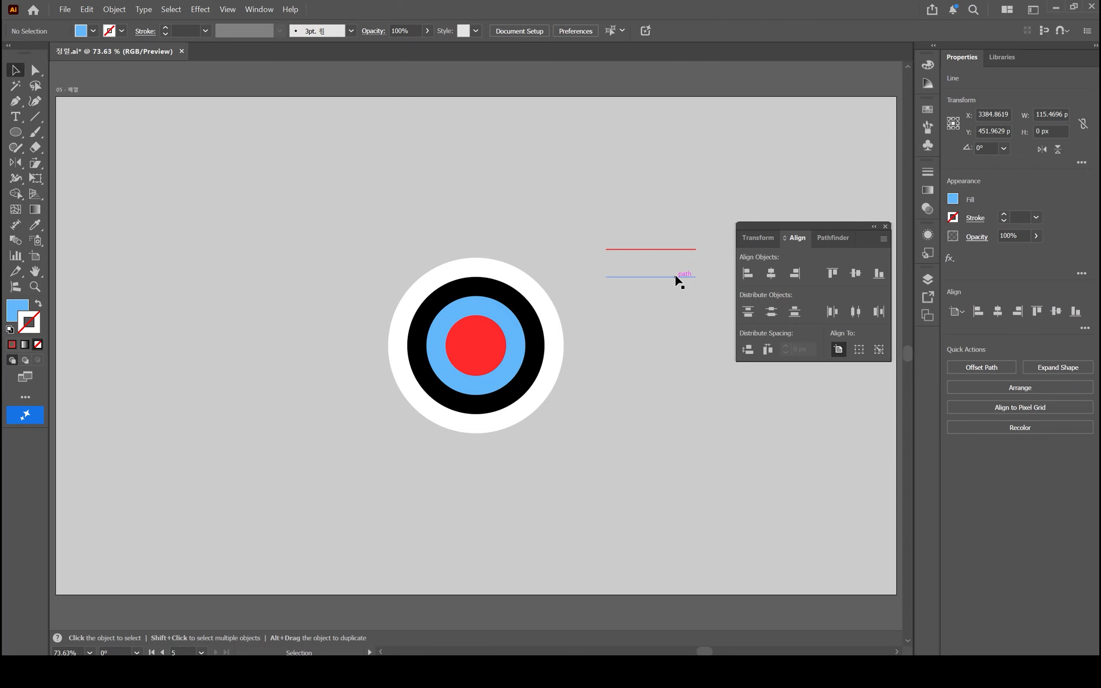
left_click(675, 276)
key("shift+c")
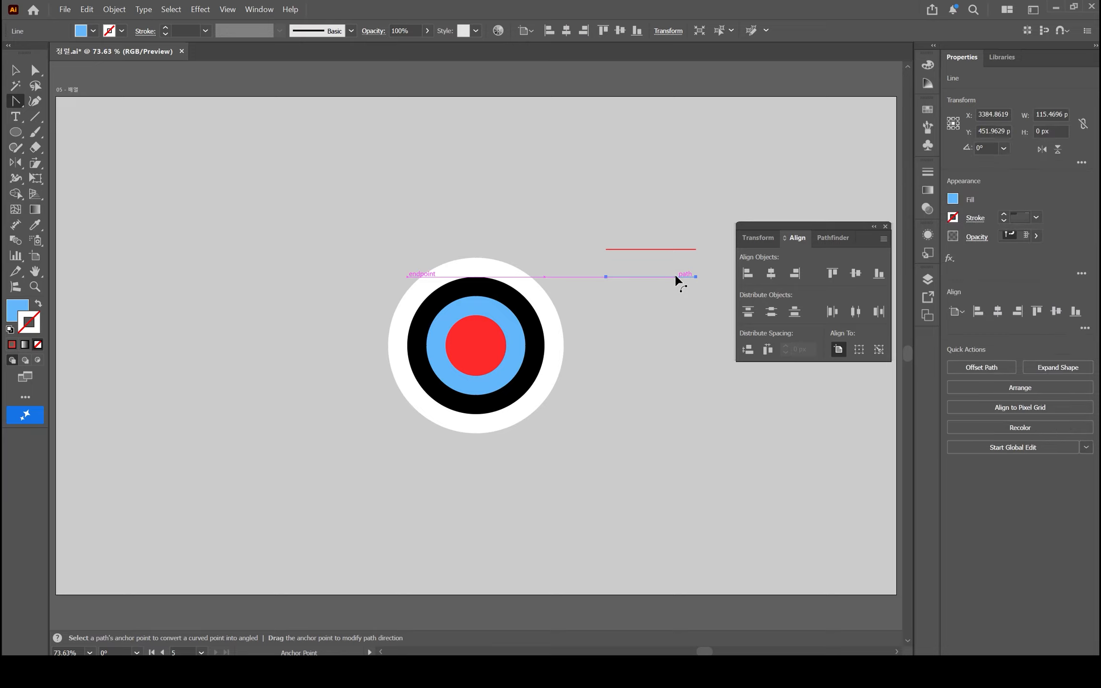
key("shift+x")
key("v")
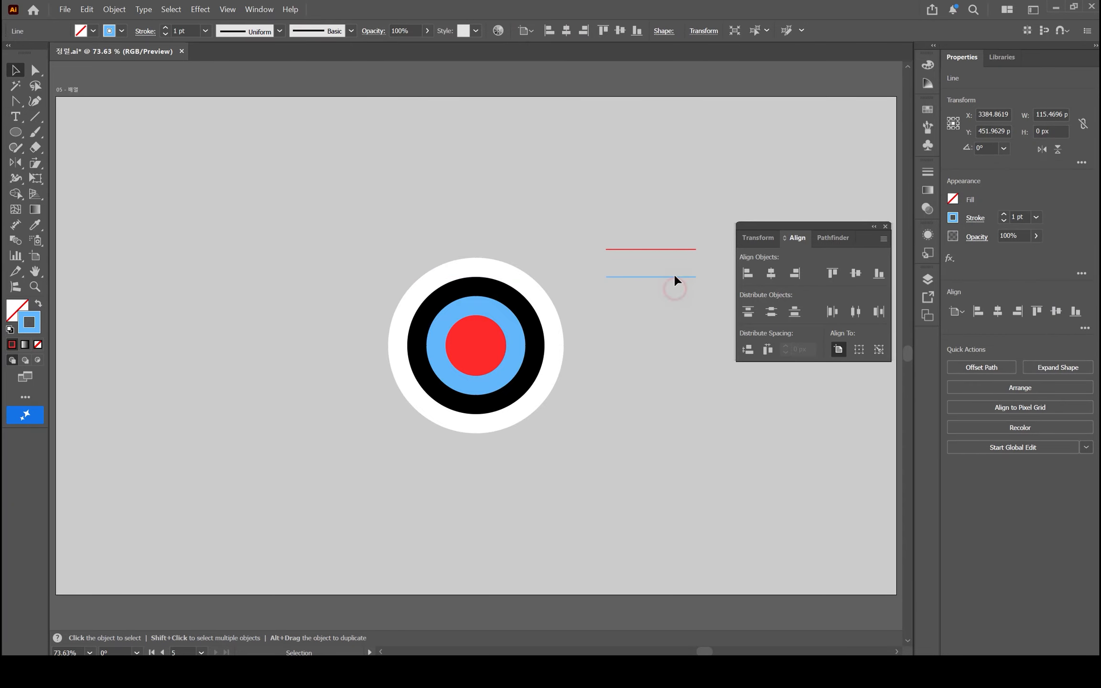
Duplicate the blue line above the red line and give the copy a black 1 pt stroke with no fill
left_click(674, 276)
left_click_drag(675, 277, 680, 224)
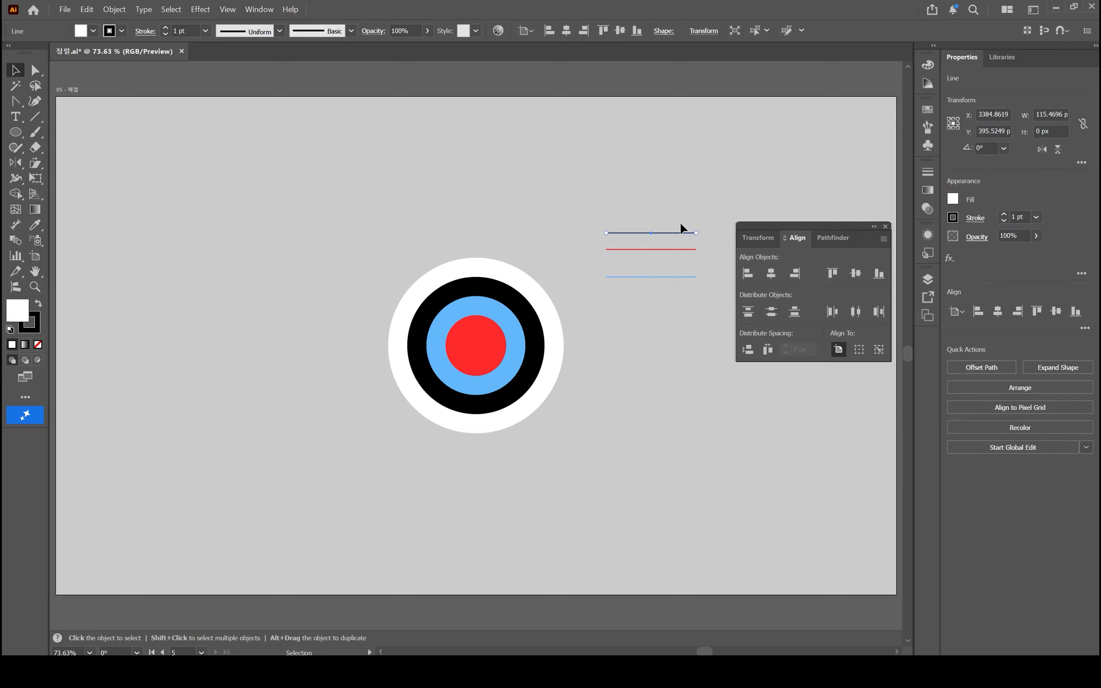
left_click(668, 200)
left_click(671, 233)
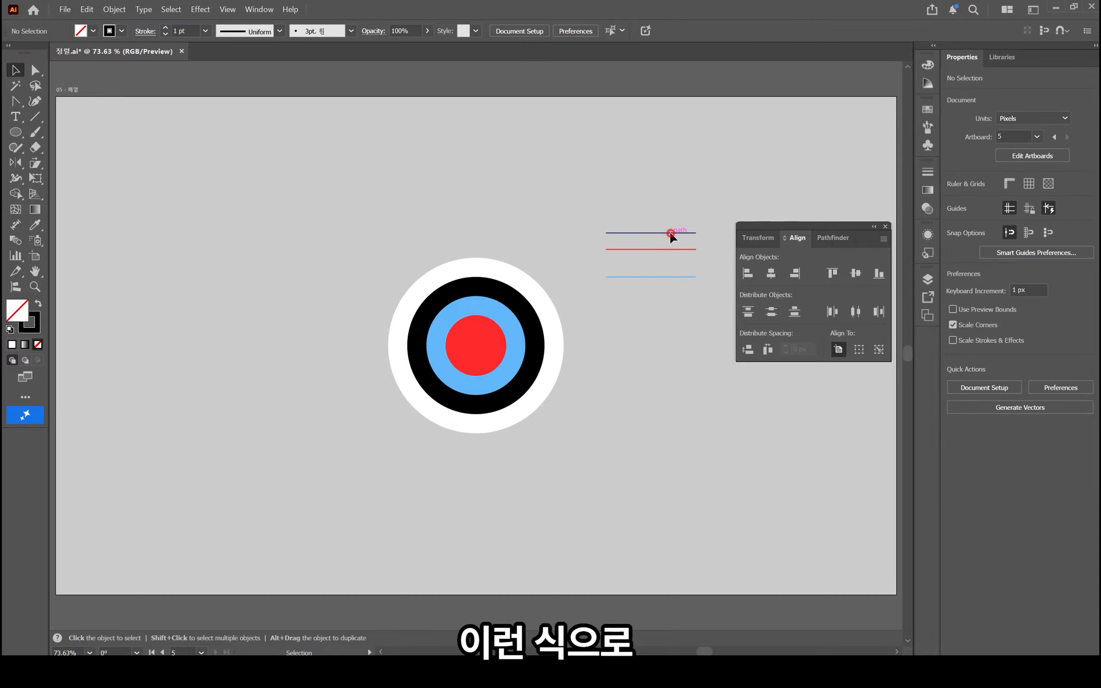
Scale the red and blue lines narrower about their centres, making blue about 81 px wide and red the shortest
left_click_drag(670, 246, 705, 274)
key("s")
key("v")
key("s")
key("v")
left_click(684, 310)
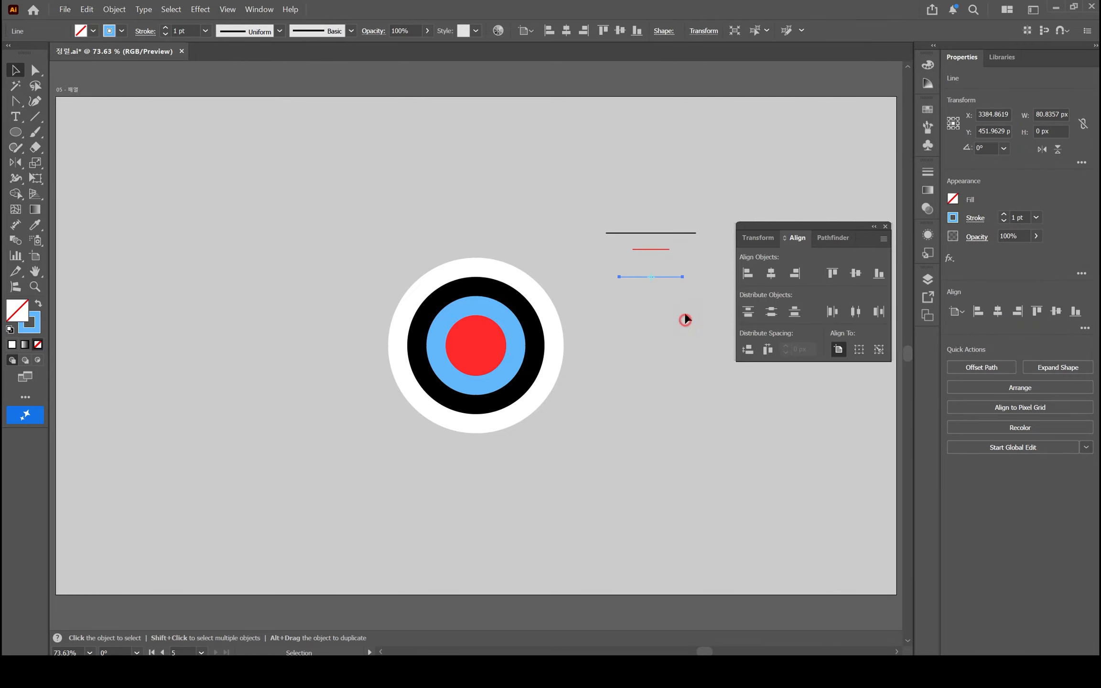
Select the black, red and blue lines in turn to illustrate how the largest shape covers the others
left_click(663, 233)
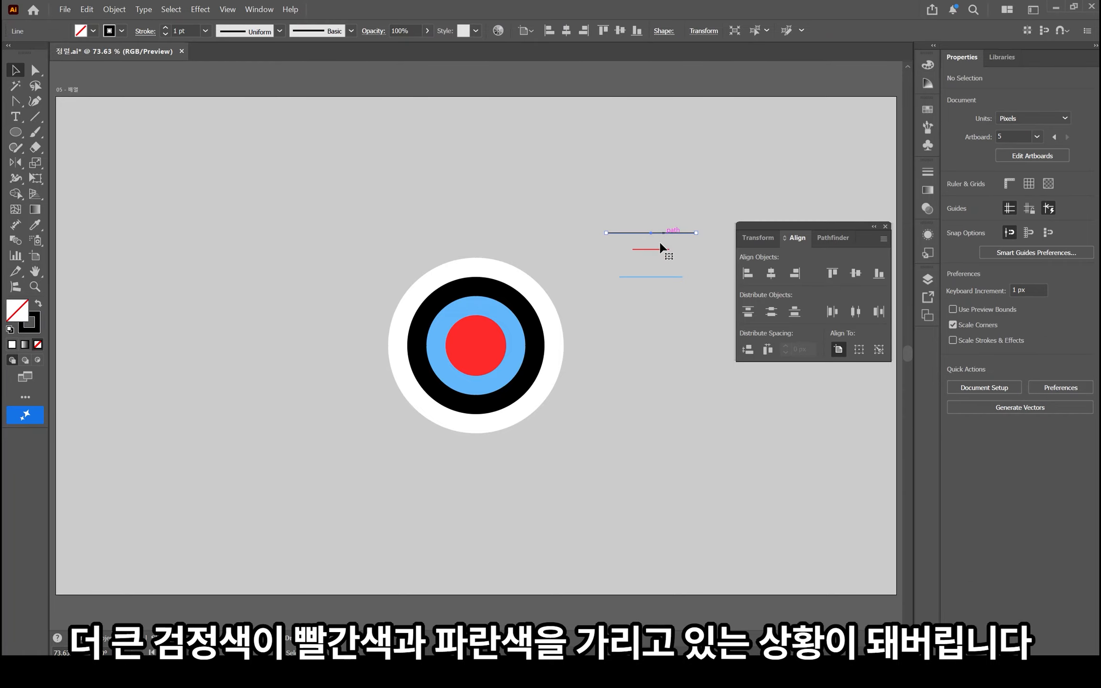
left_click(660, 249)
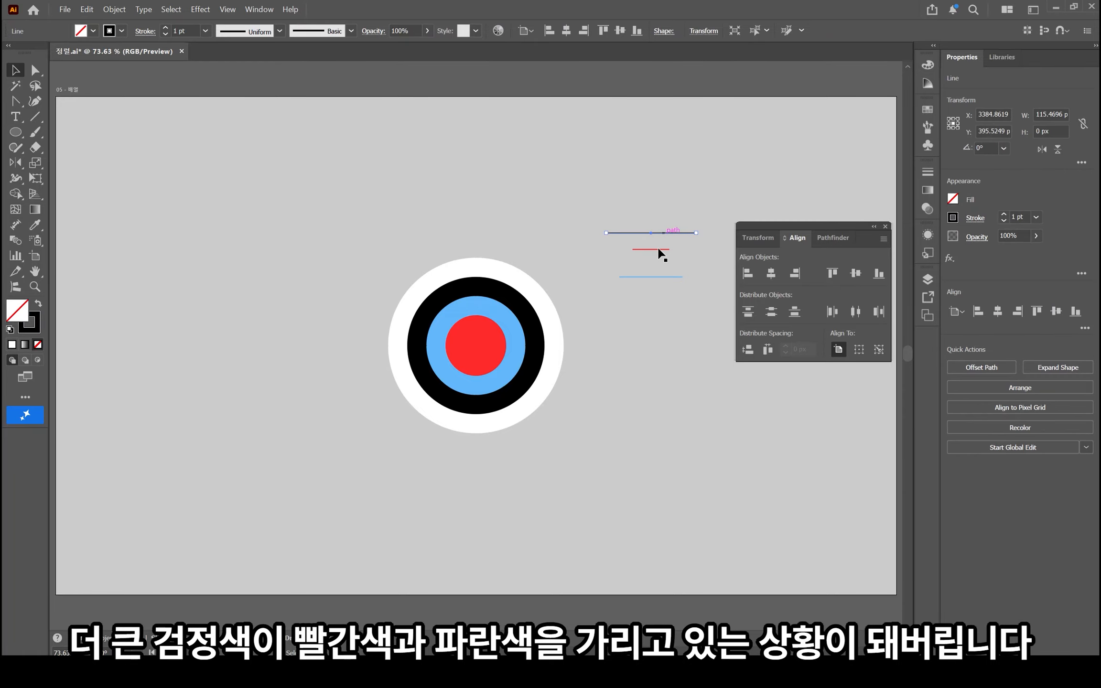
left_click(657, 277)
left_click(659, 316)
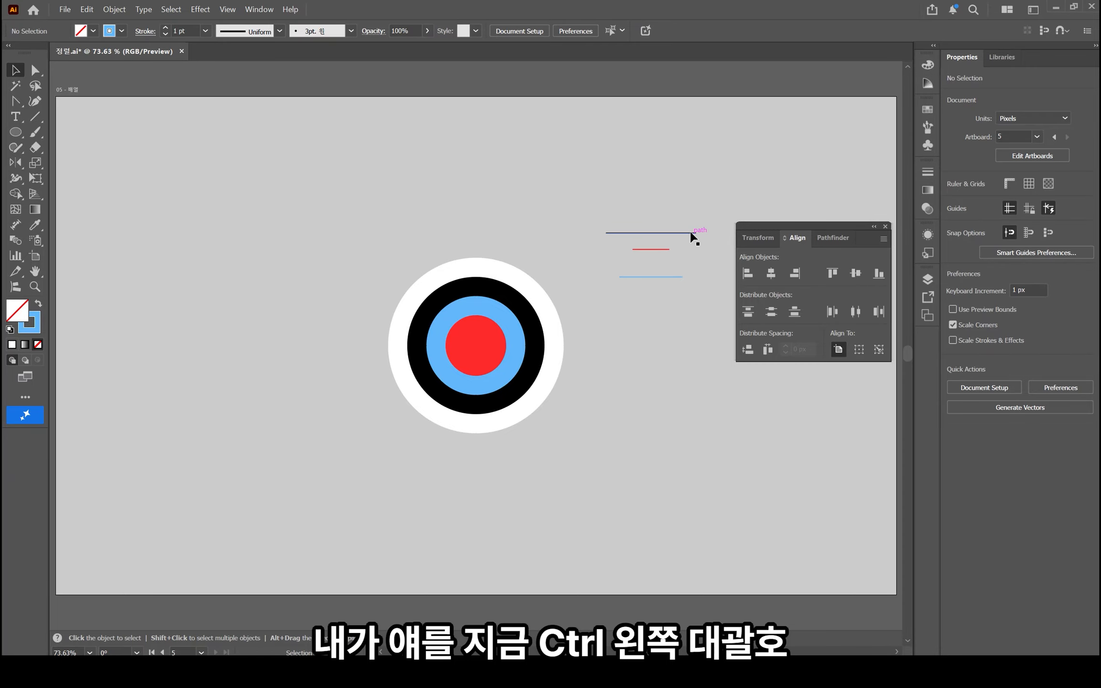
Move the black line straight down in two stages, first below the red line and finally below the blue line
left_click_drag(691, 232, 693, 271)
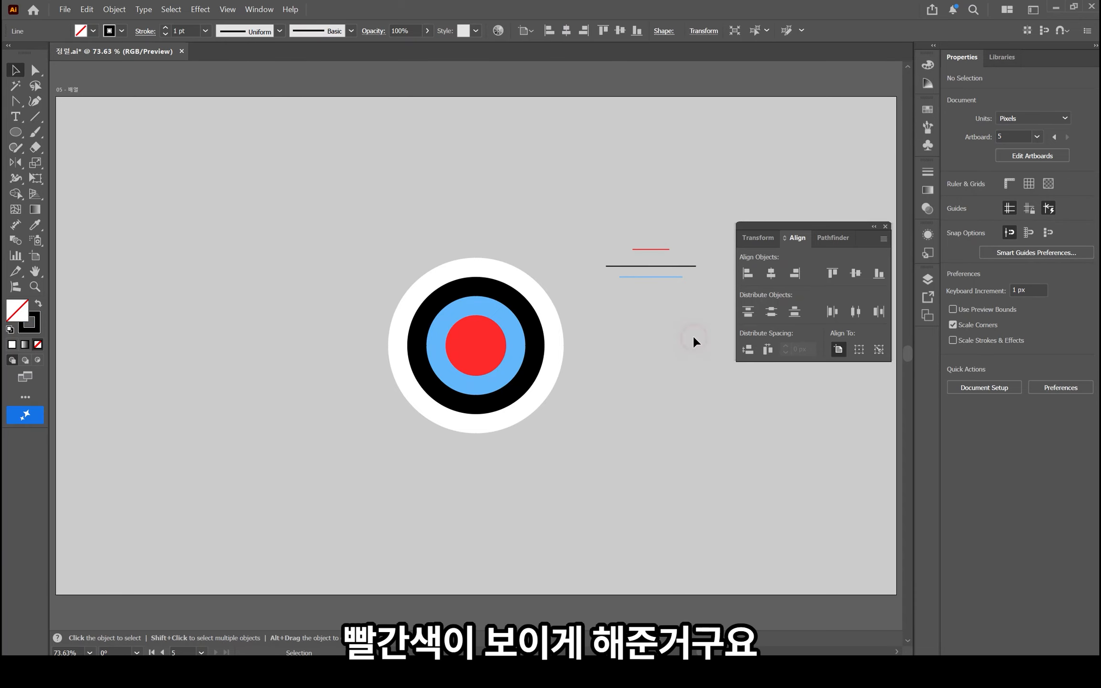
left_click(680, 234)
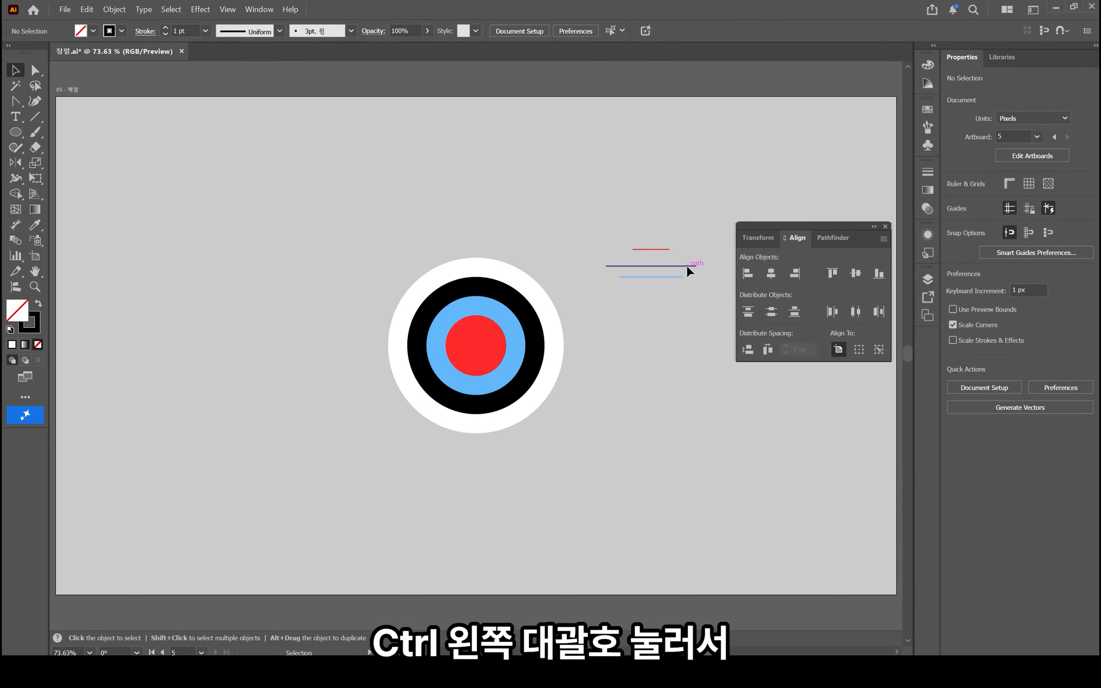
left_click_drag(686, 264, 685, 298)
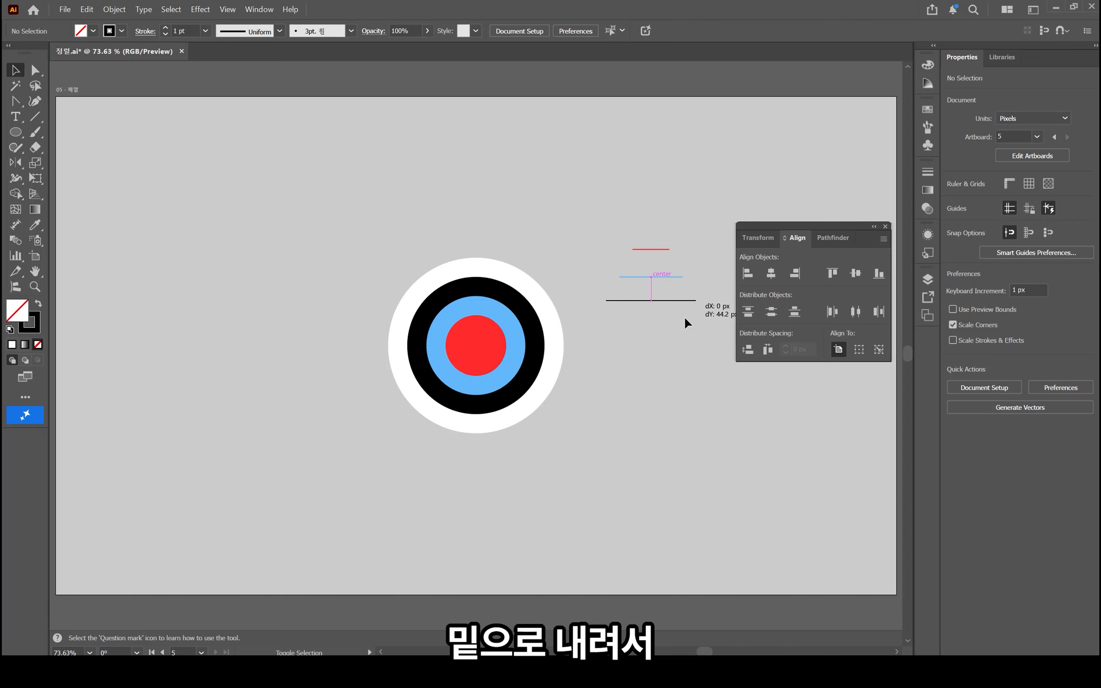
left_click(682, 341)
Go through the red, blue and black lines from top to bottom to illustrate the new stacking order
left_click(664, 249)
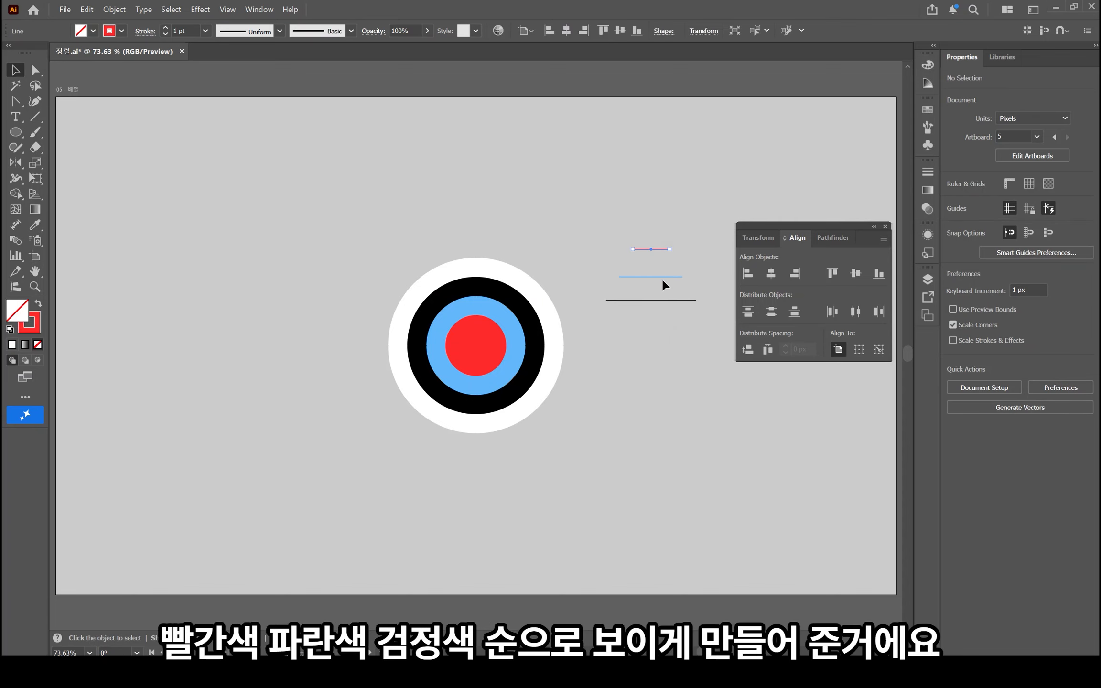
left_click(664, 288)
left_click(664, 301)
left_click(672, 363)
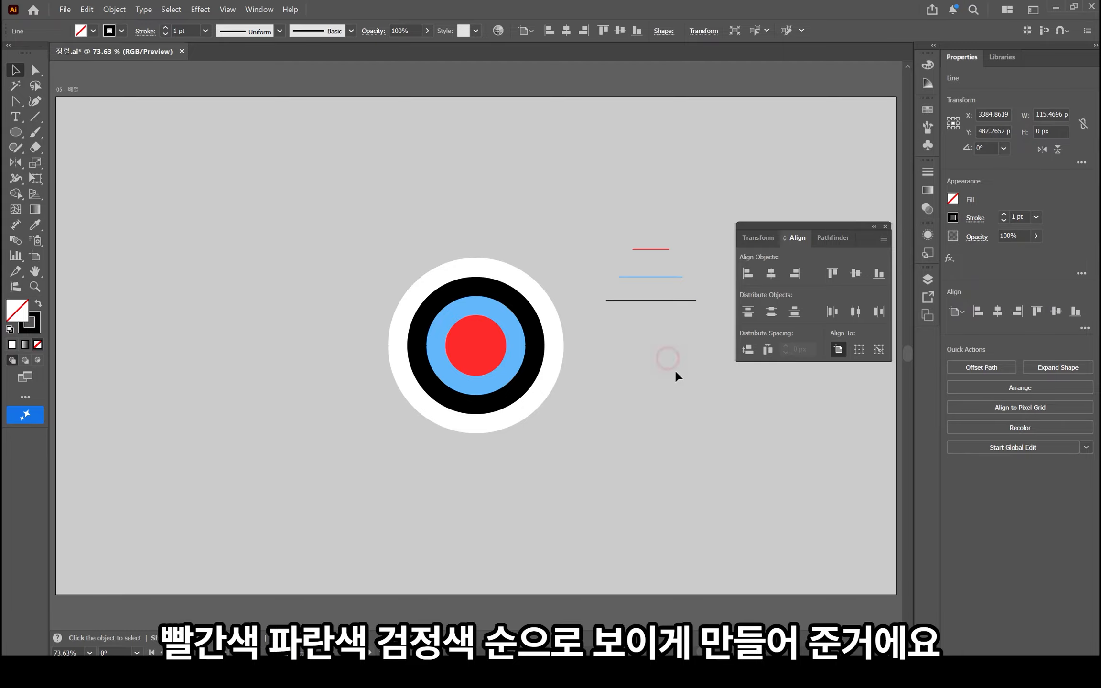
Try sending the red circle backward one level behind the blue circle, and bring it forward again
left_click(462, 345)
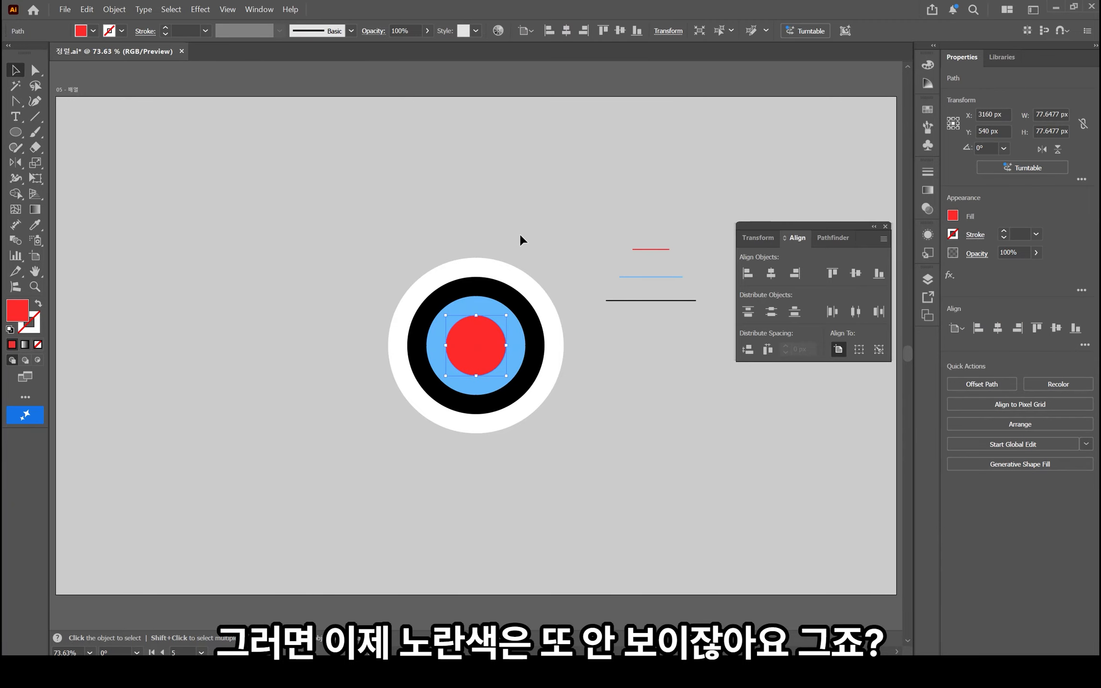
left_click(493, 241)
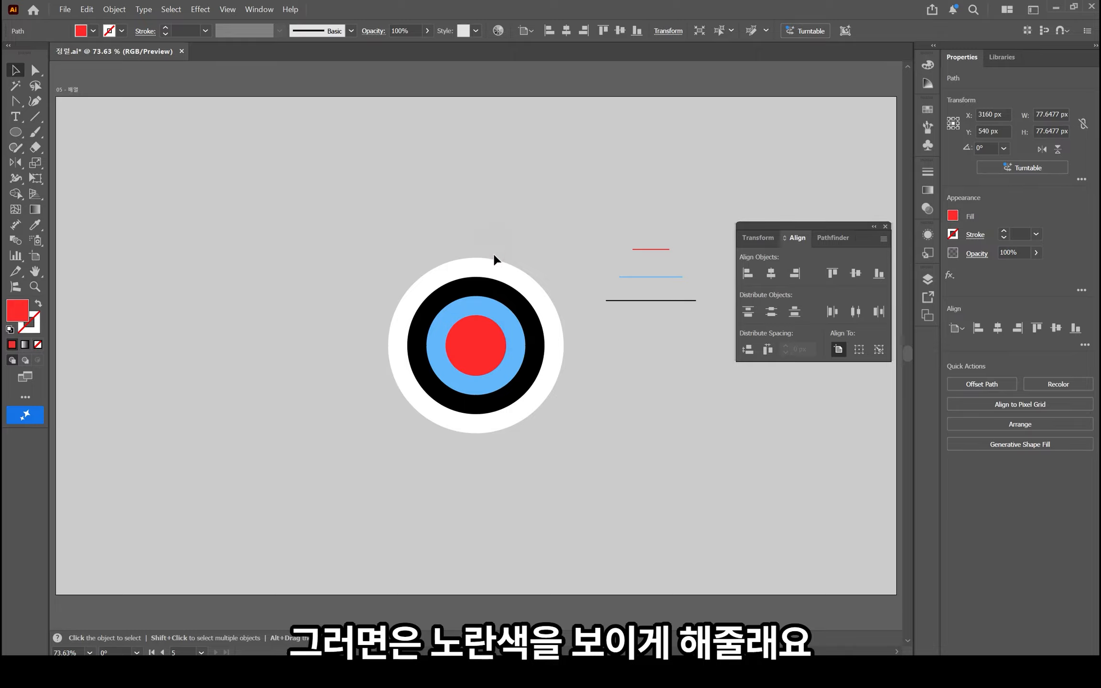
left_click(477, 329)
key("ctrl+bracketleft")
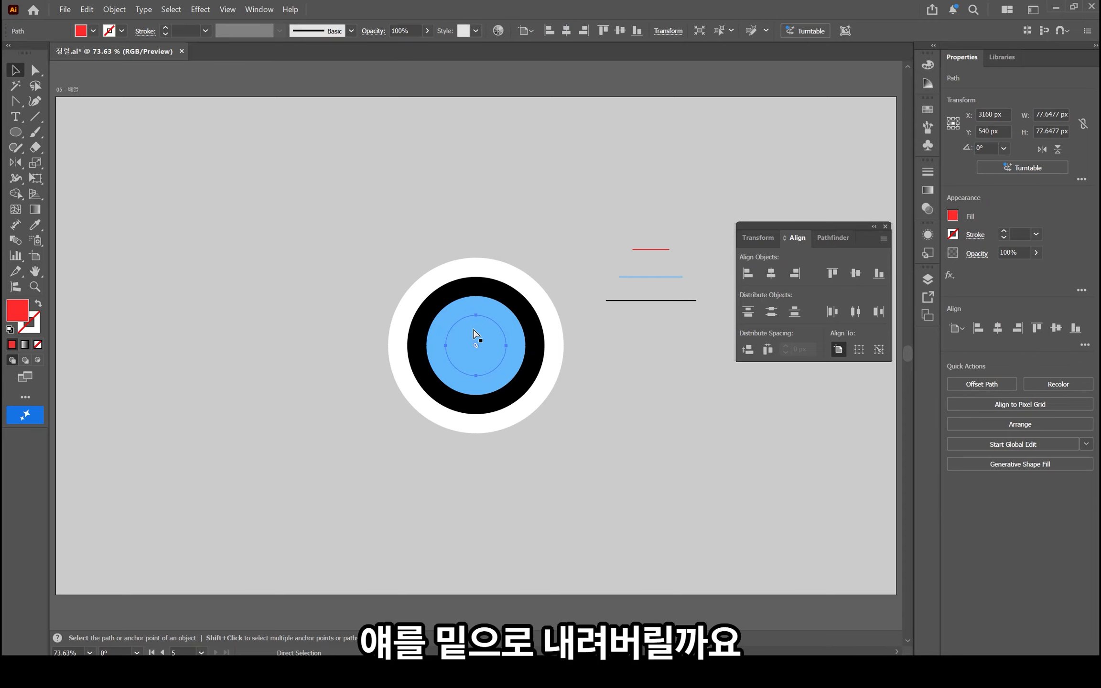
key("ctrl")
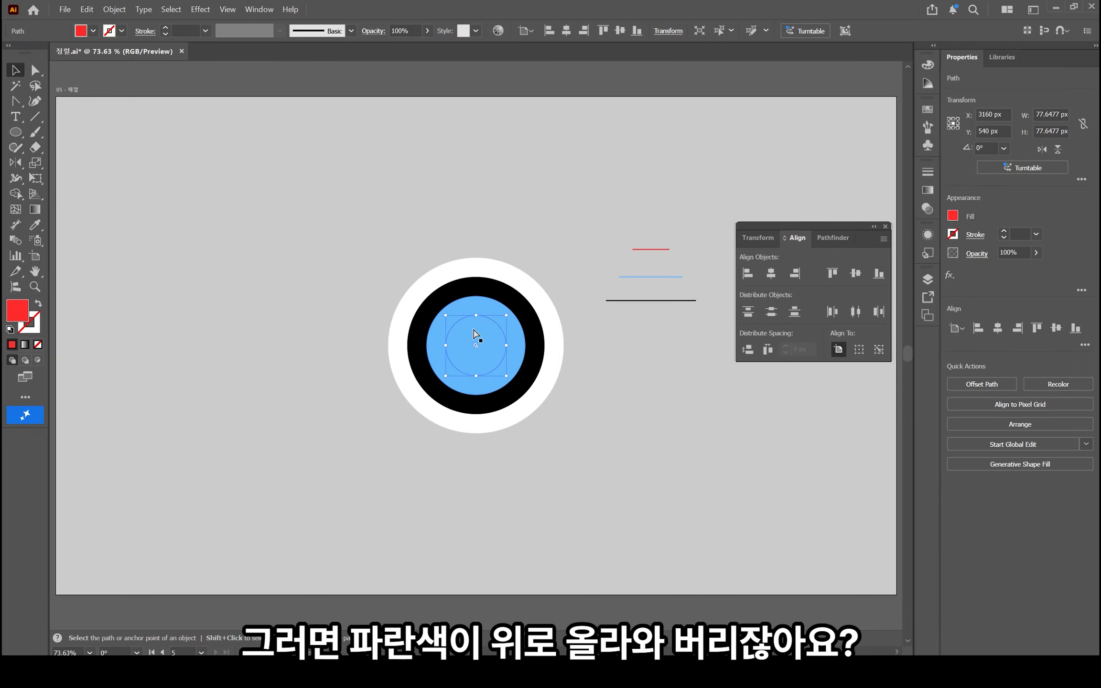
key("ctrl+bracketright")
left_click(500, 243)
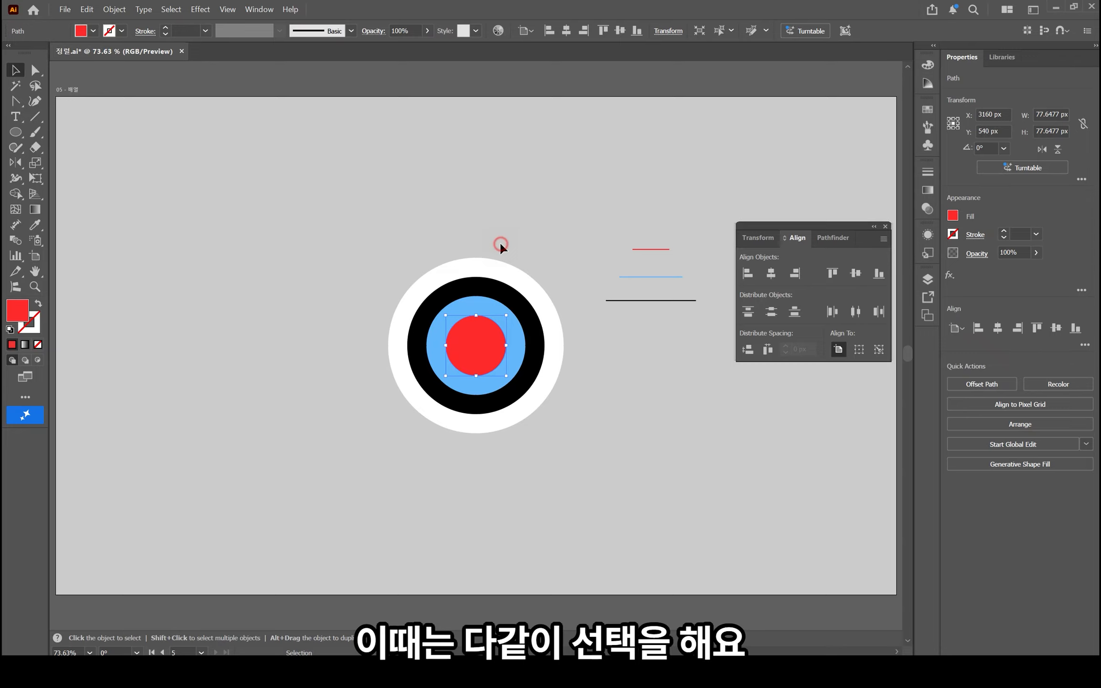
Select the white, black, blue and red circles without the hidden yellow one, send them to the back and deselect
left_click_drag(430, 227, 506, 328)
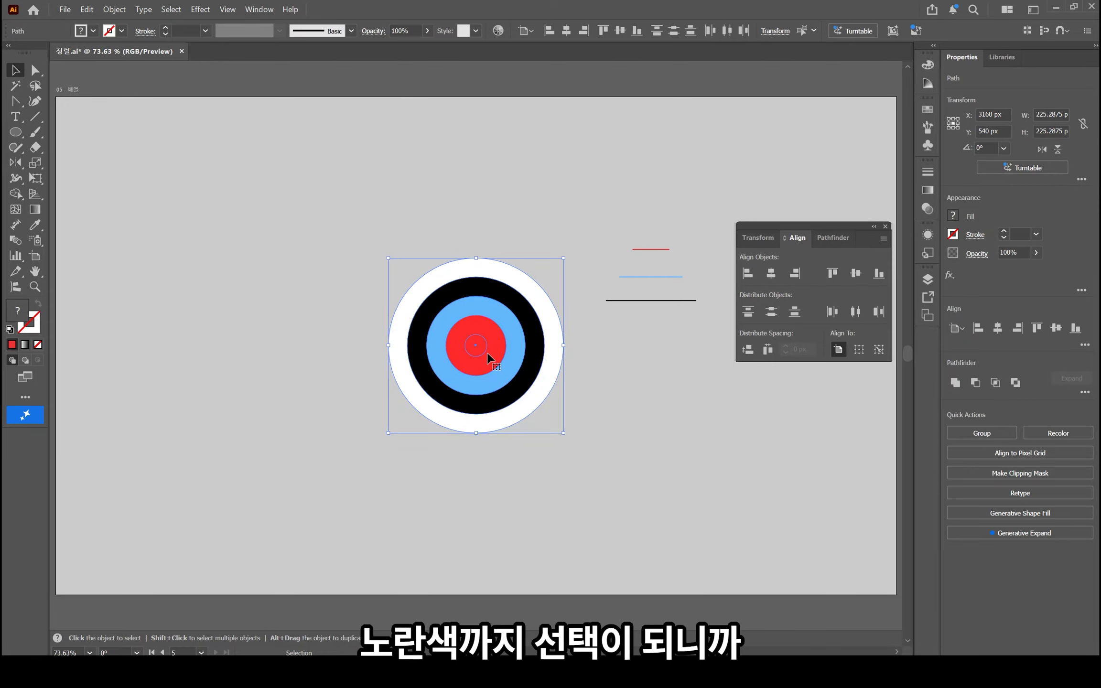
left_click_drag(417, 196, 508, 321)
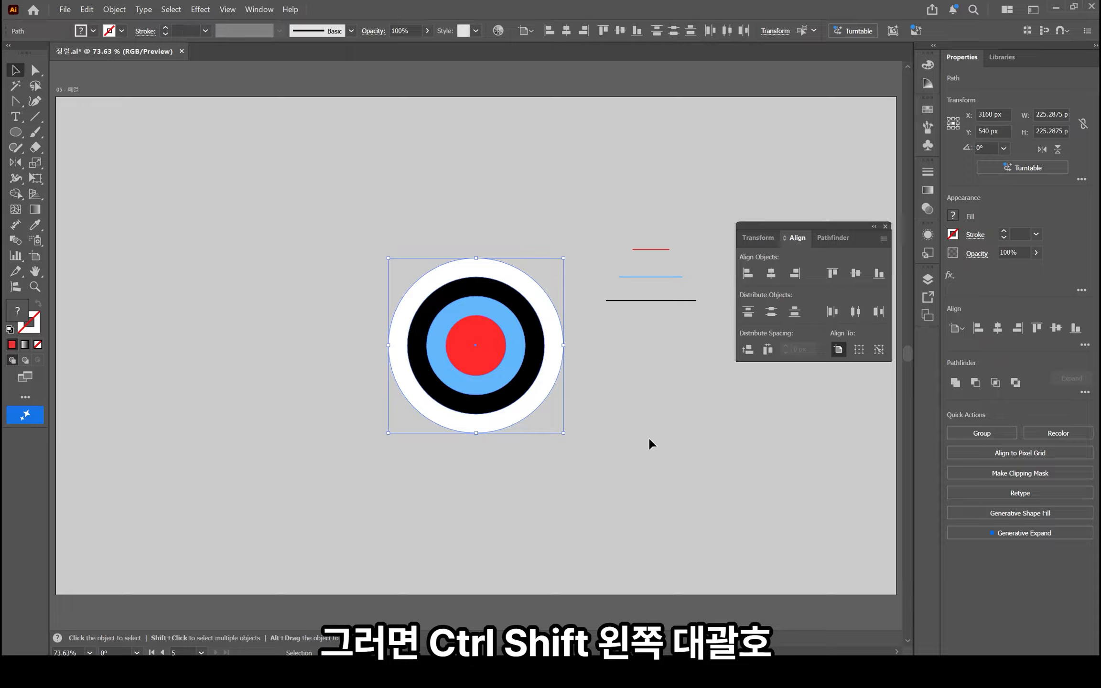
key("a")
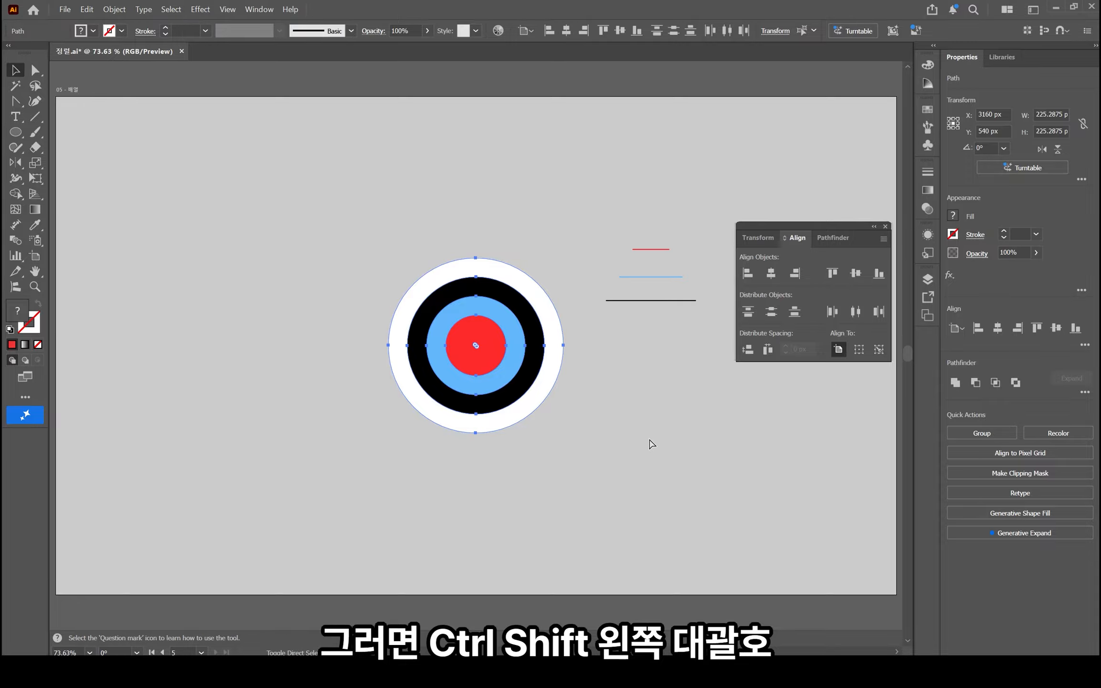
key("ctrl+shift+bracketleft")
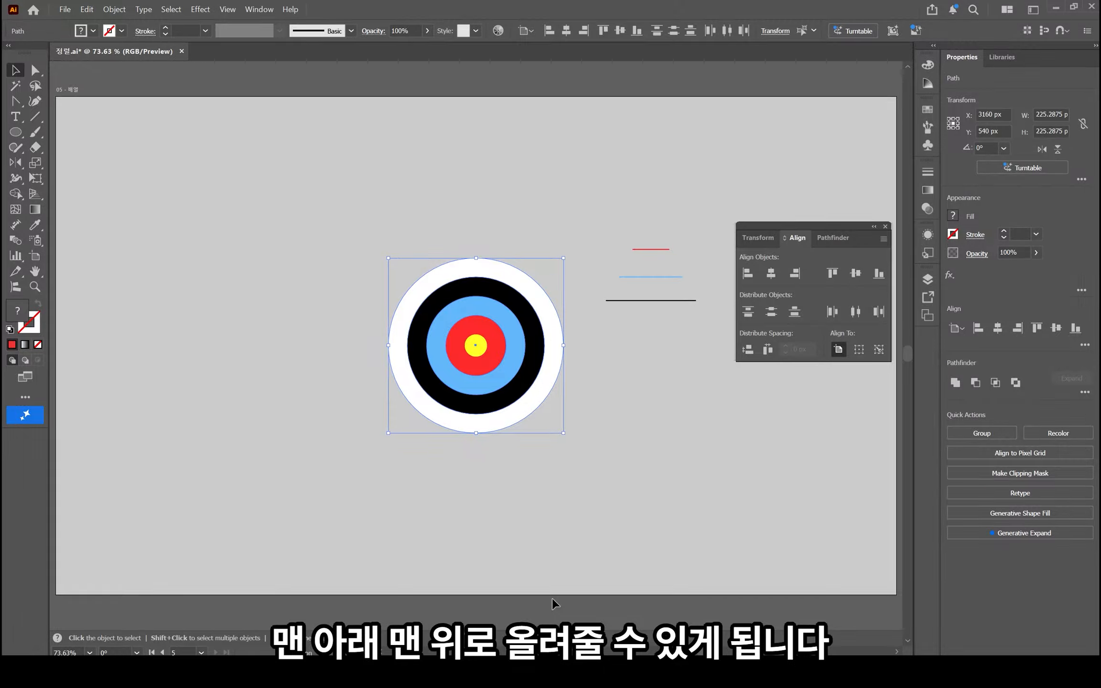
left_click(662, 410)
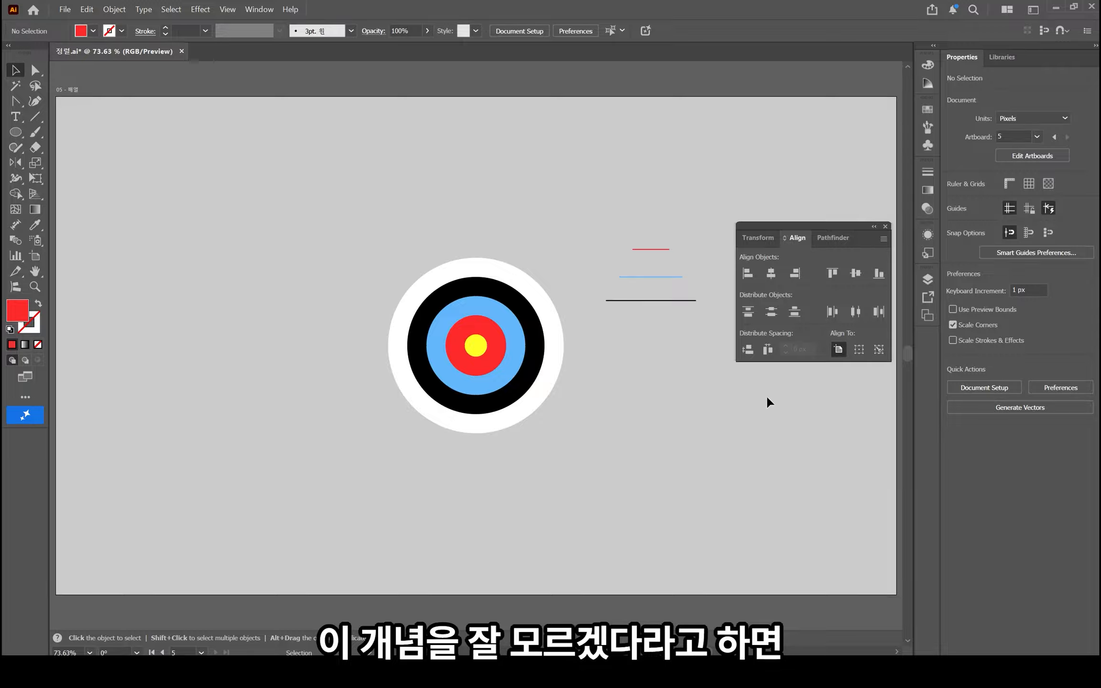
Expand 레이어 1 in an enlarged Layers panel and examine the stacking order of its objects, including the yellow and orange shapes
left_click(928, 279)
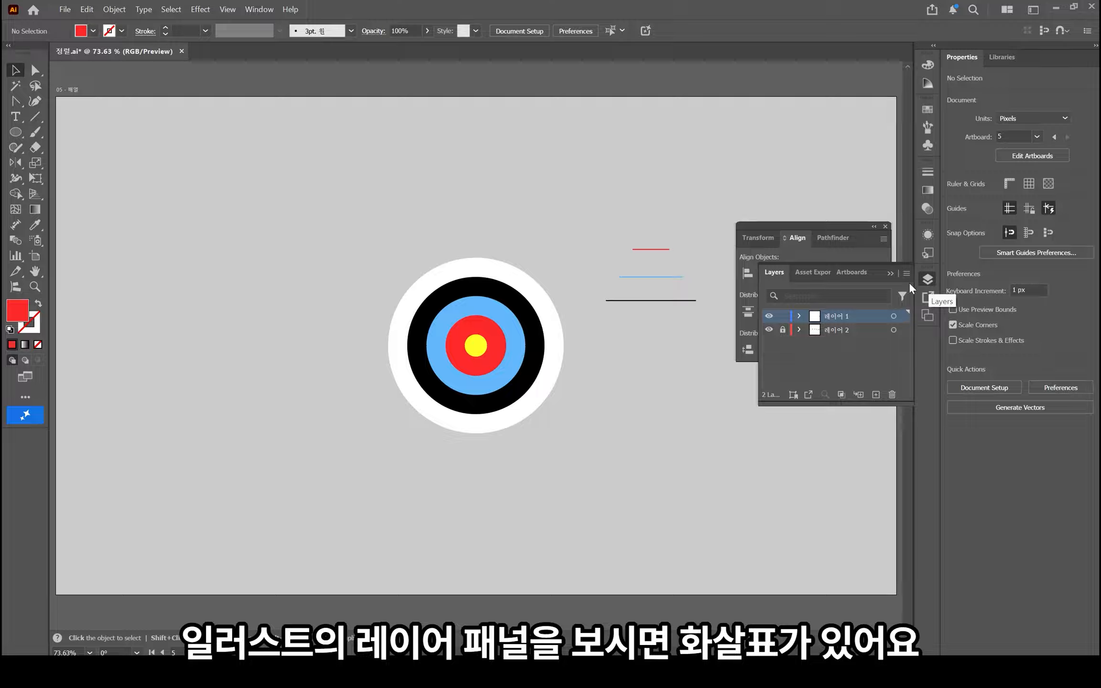
left_click(799, 315)
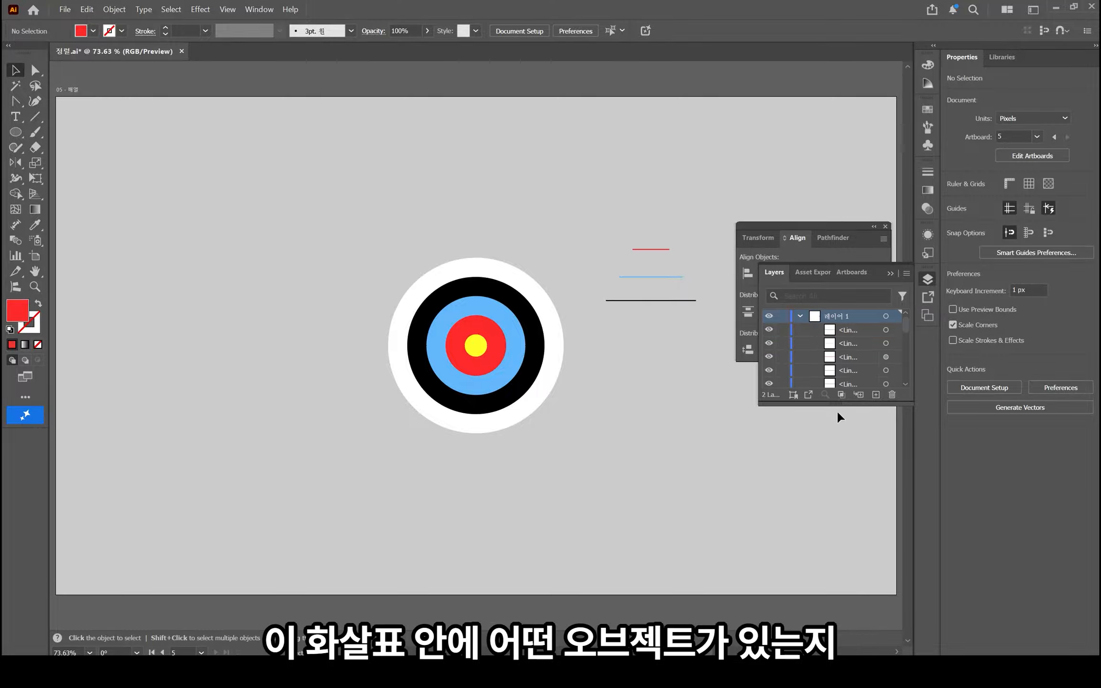
left_click_drag(837, 404, 830, 545)
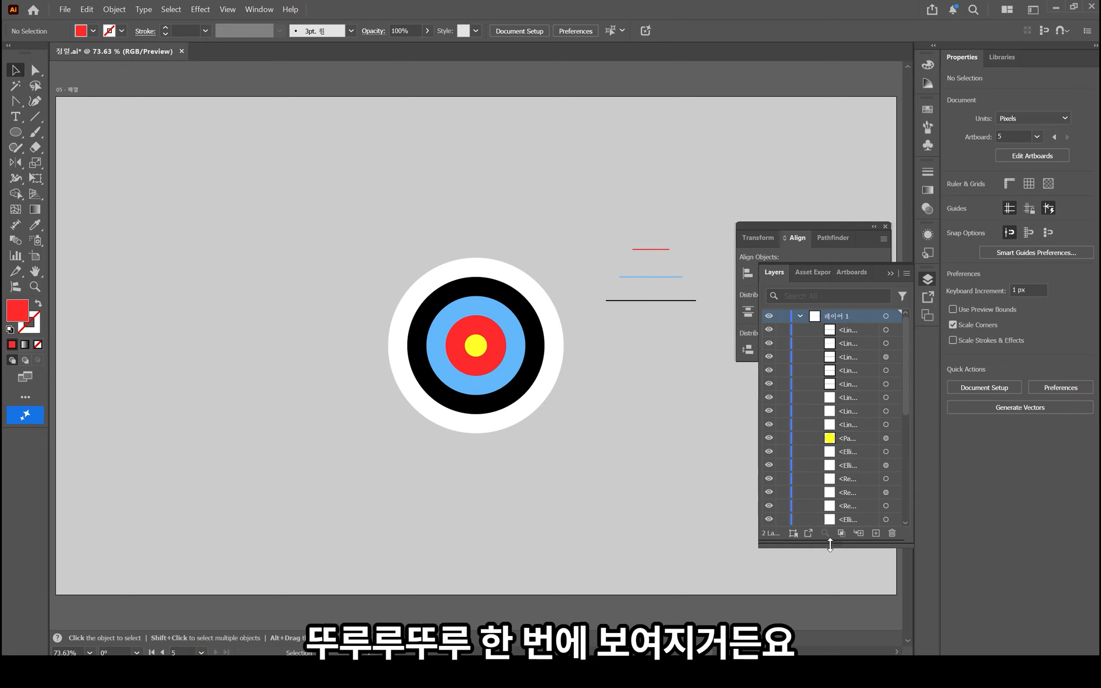
scroll(854, 365, "down", 1)
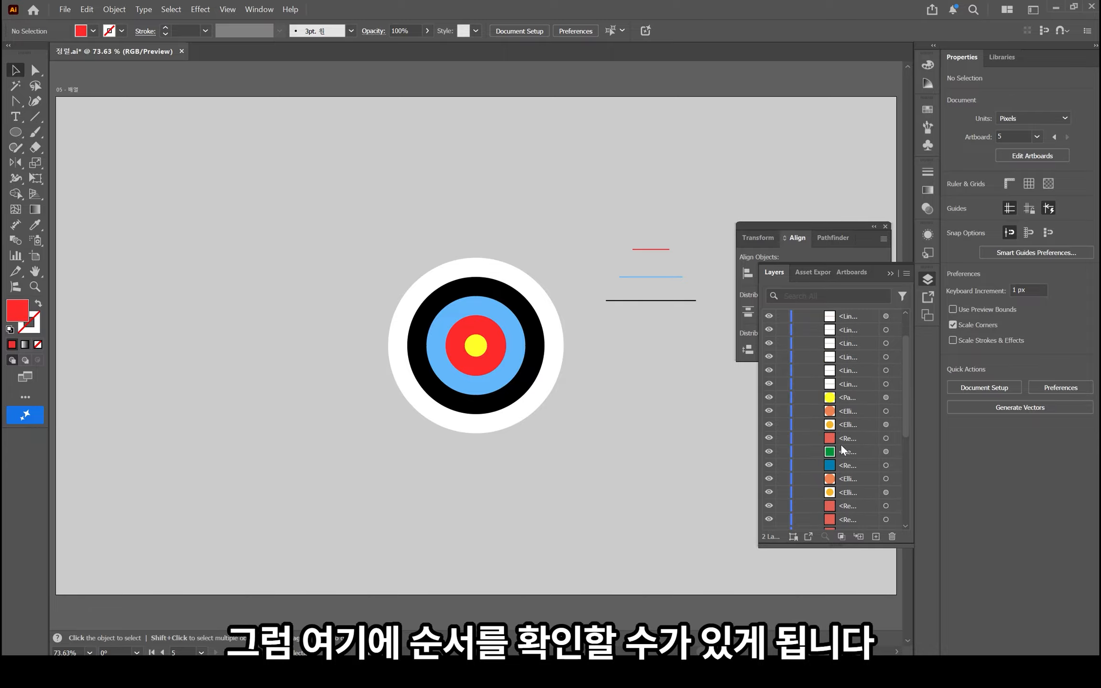
left_click(845, 411)
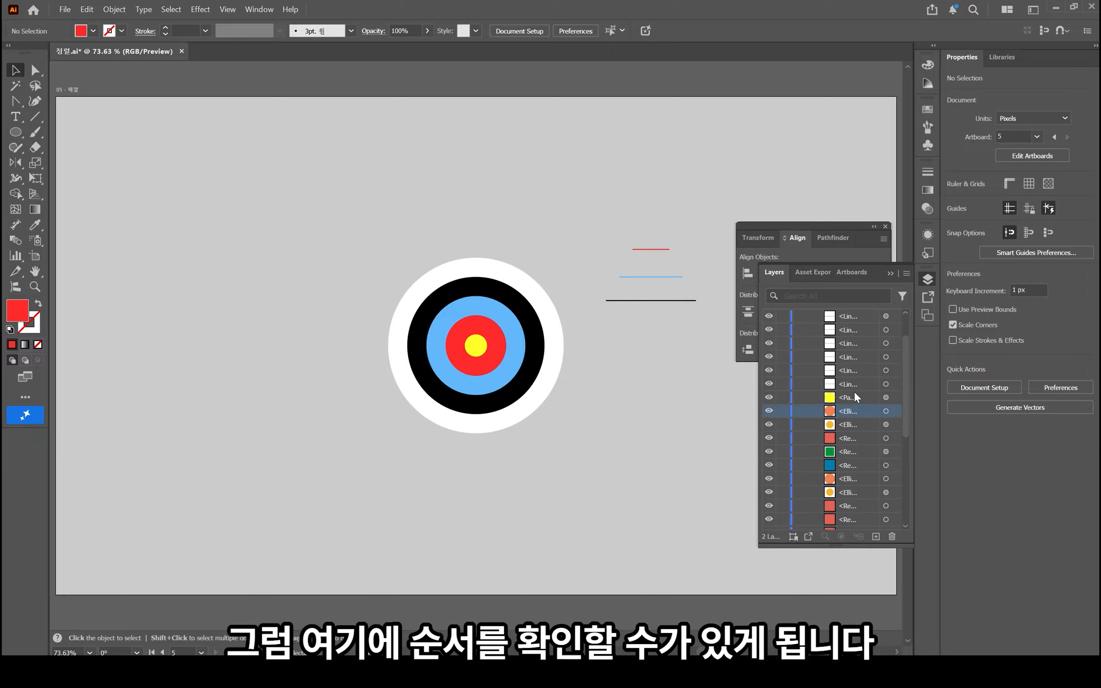
left_click(854, 397)
left_click(853, 409)
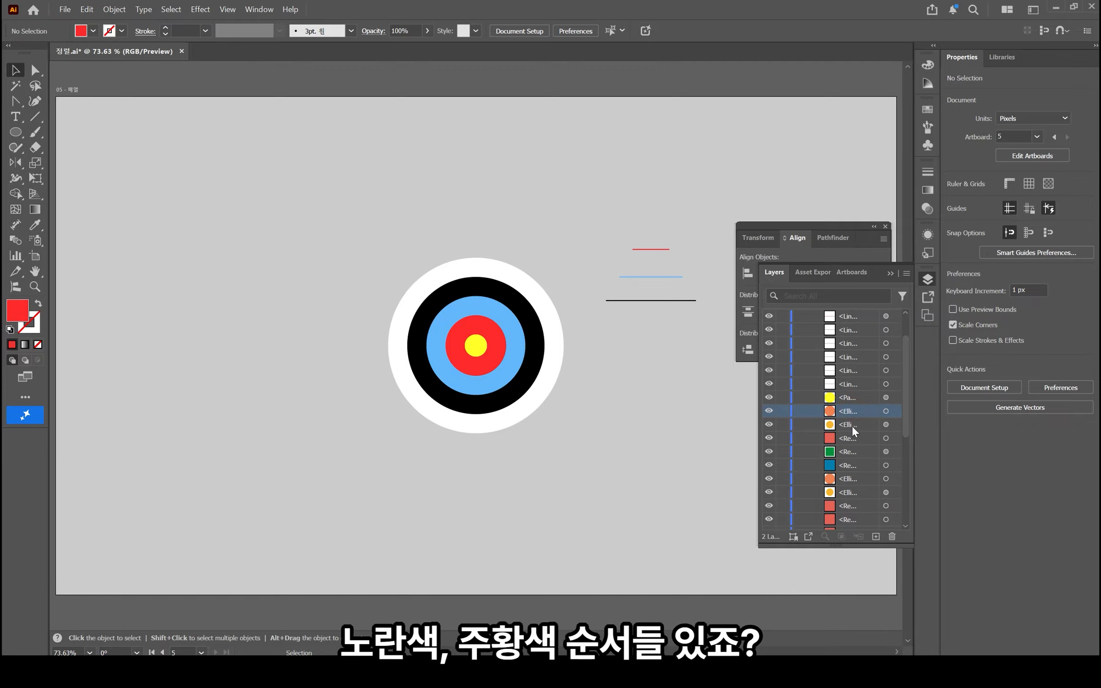
Select the red, blue and black circles in turn and locate each one's entry in the Layers list
left_click(852, 425)
left_click(851, 442)
left_click(850, 452)
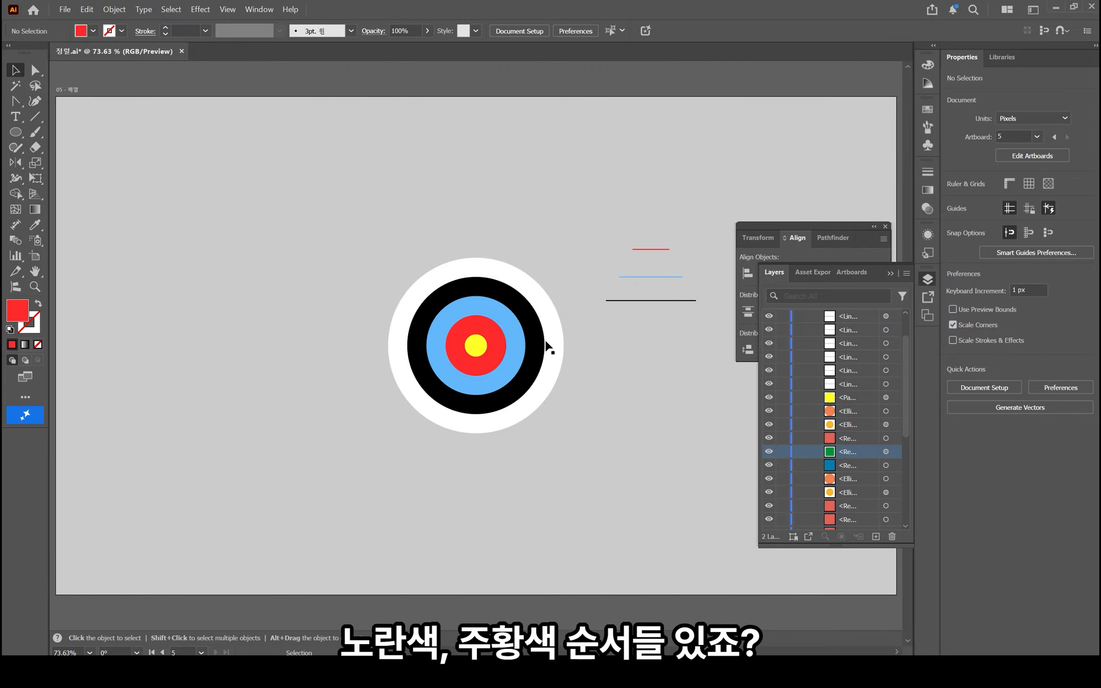
left_click(498, 348)
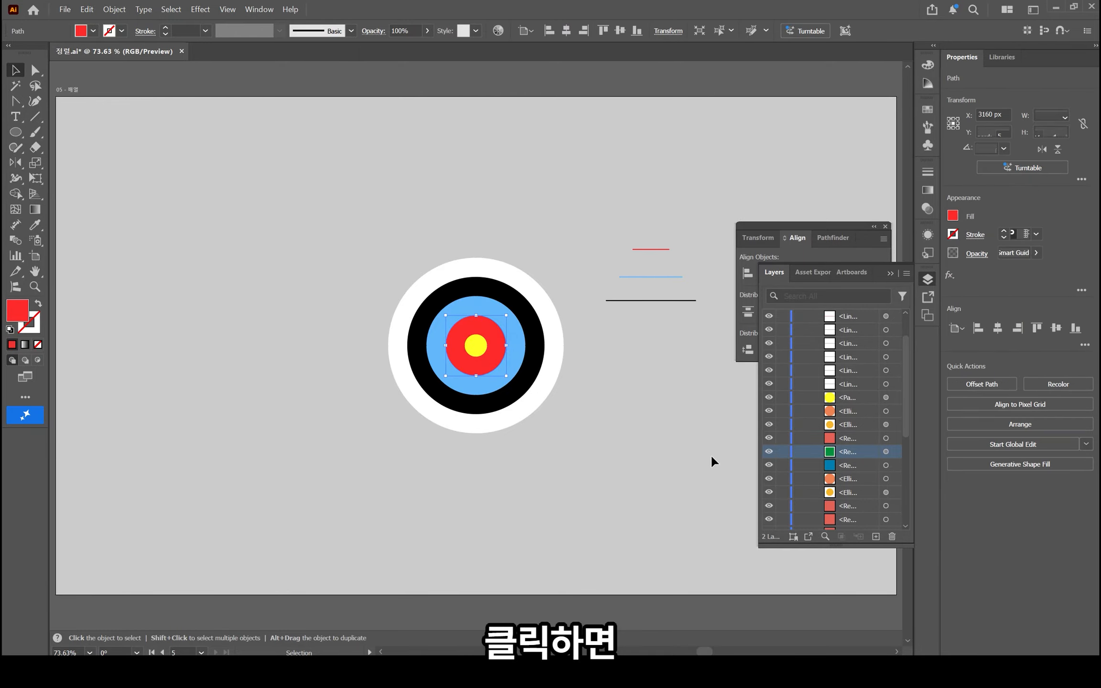
scroll(891, 434, "down", 5)
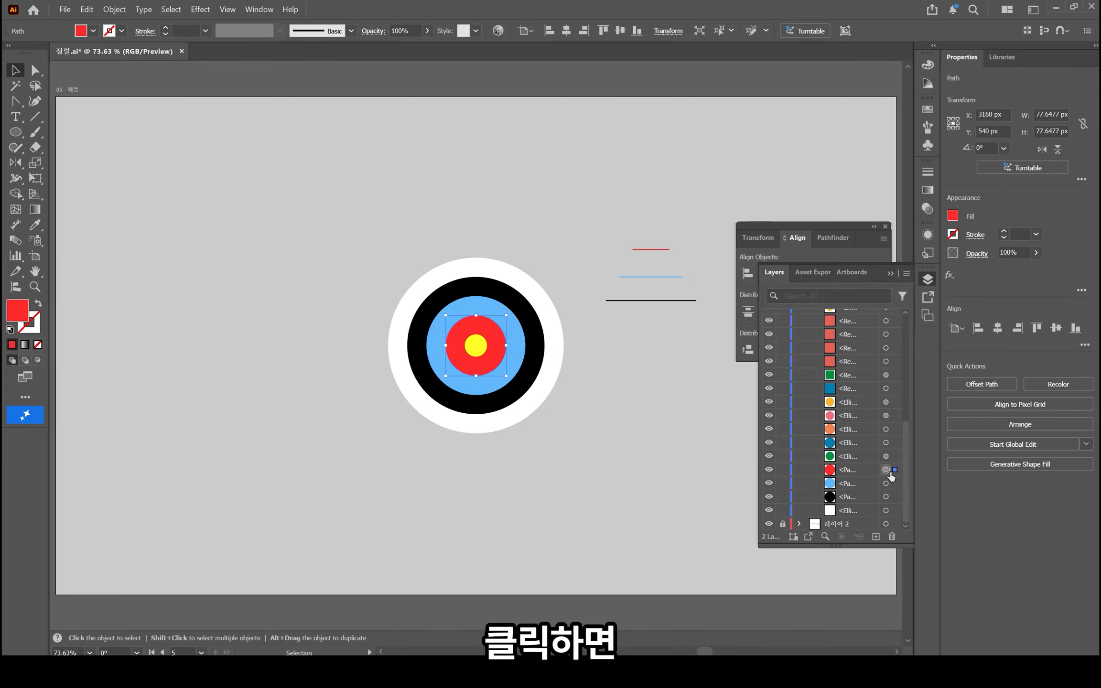
left_click(521, 352)
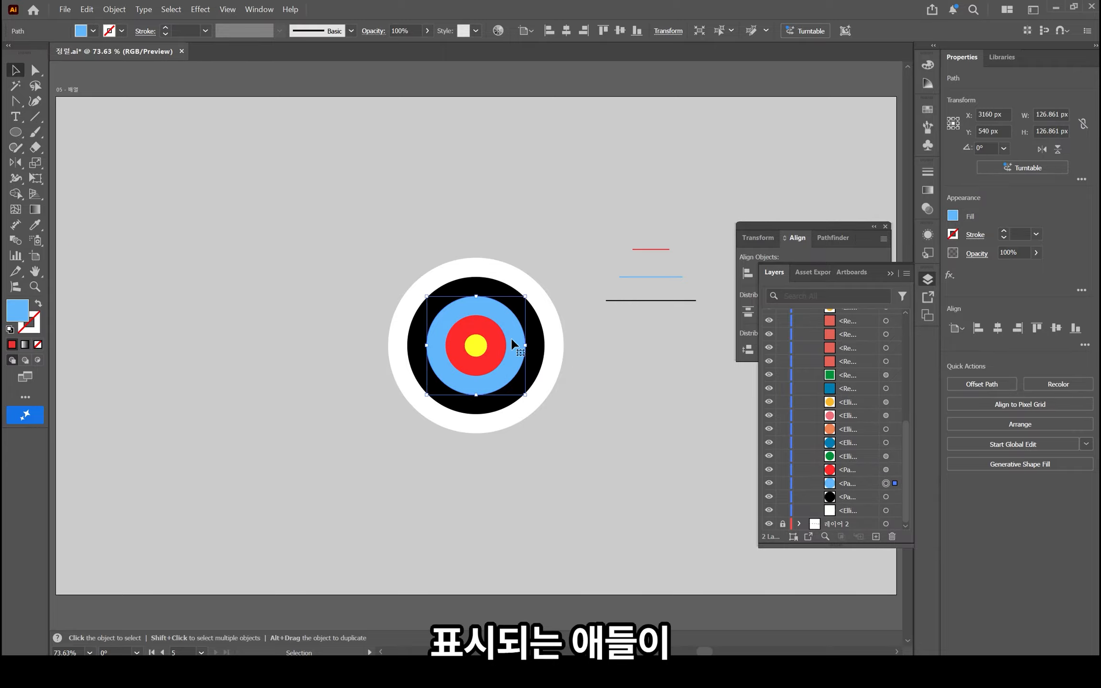
left_click(539, 362)
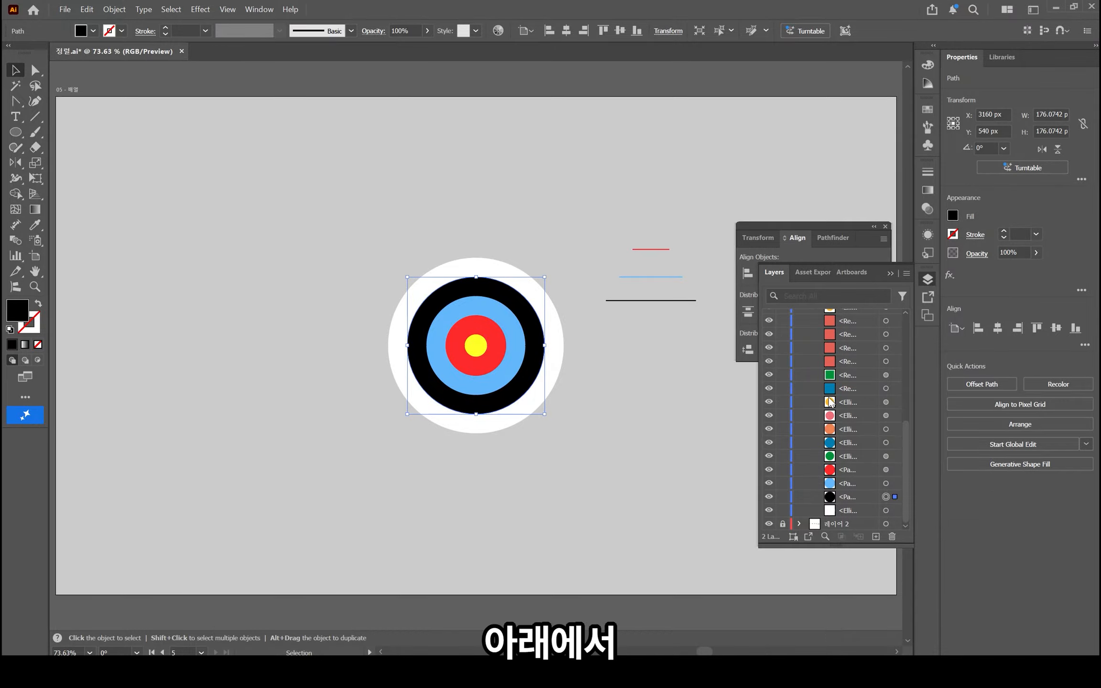
Deselect, select the shapes on artboard 2 to match them with their Layers entries, and return to the circles on artboard 5
scroll(834, 402, "up", 3)
left_click(650, 451)
scroll(649, 450, "down", 4)
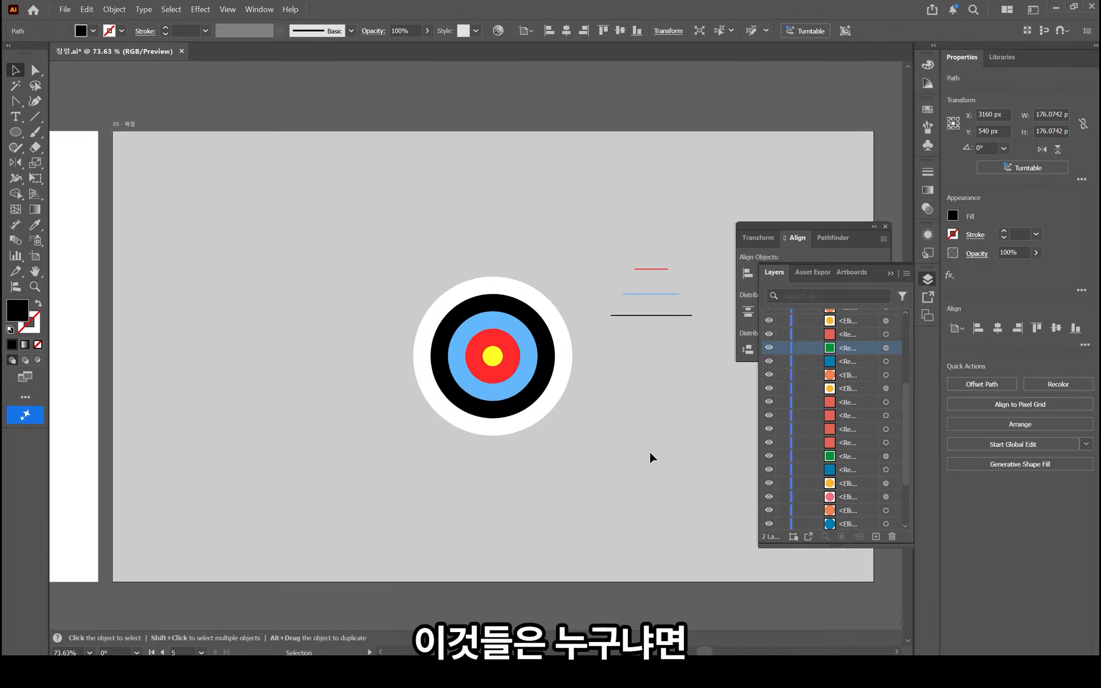
left_click_drag(272, 459, 203, 321)
left_click_drag(350, 437, 220, 326)
left_click(408, 296)
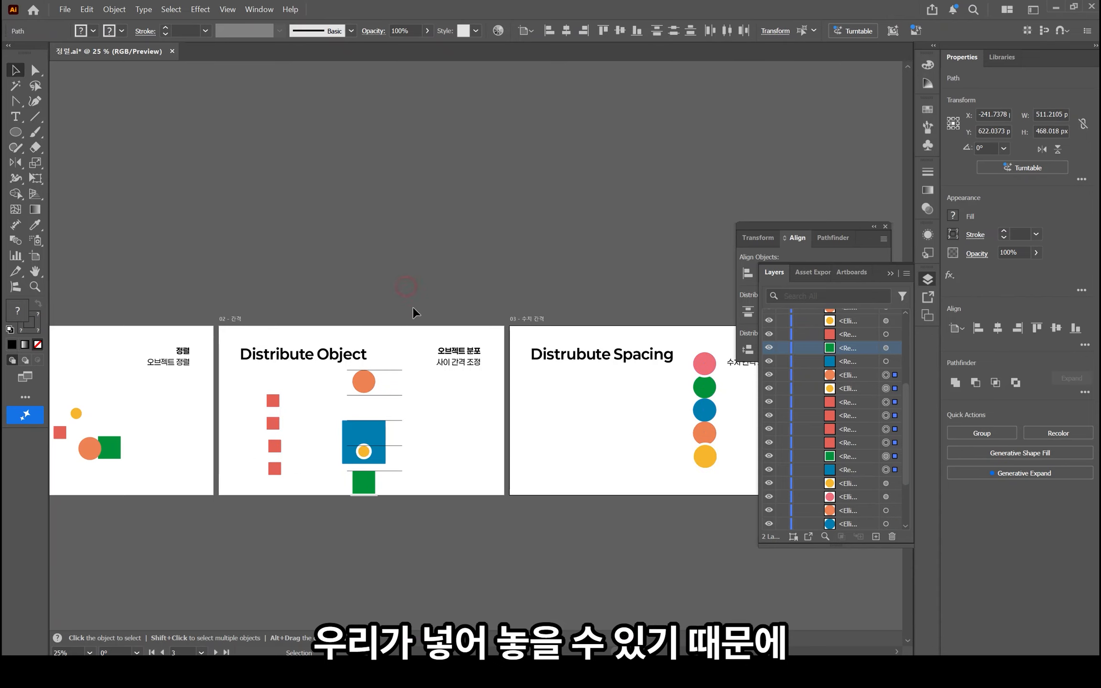
left_click_drag(564, 439, 402, 447)
left_click_drag(691, 453, 342, 449)
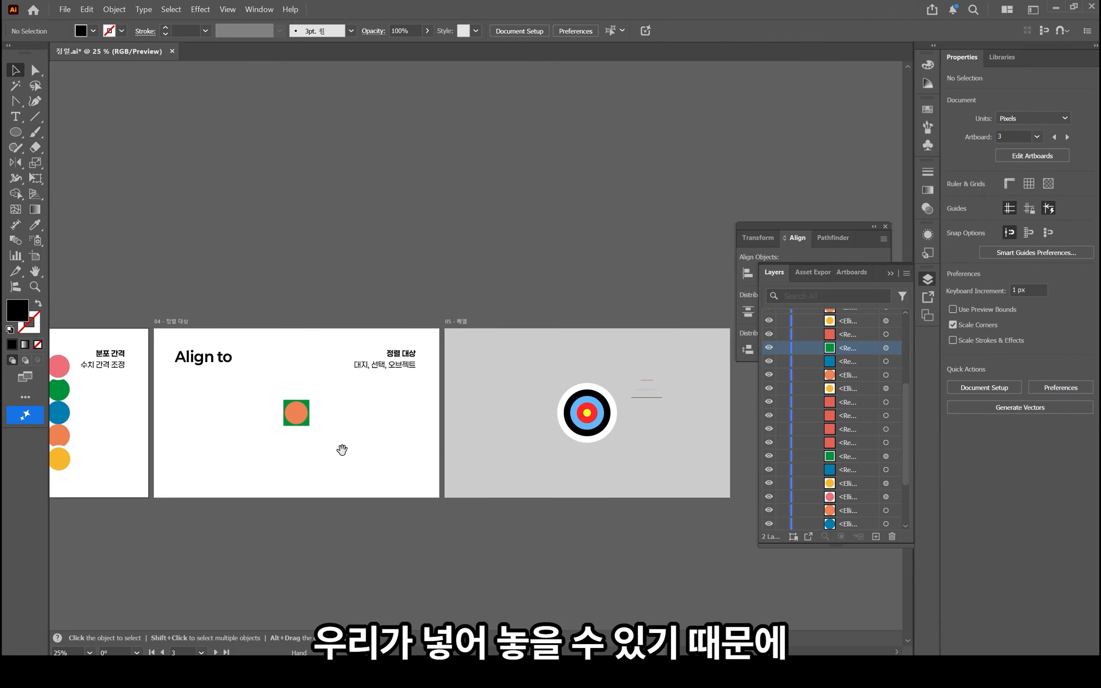
key("ctrl+1")
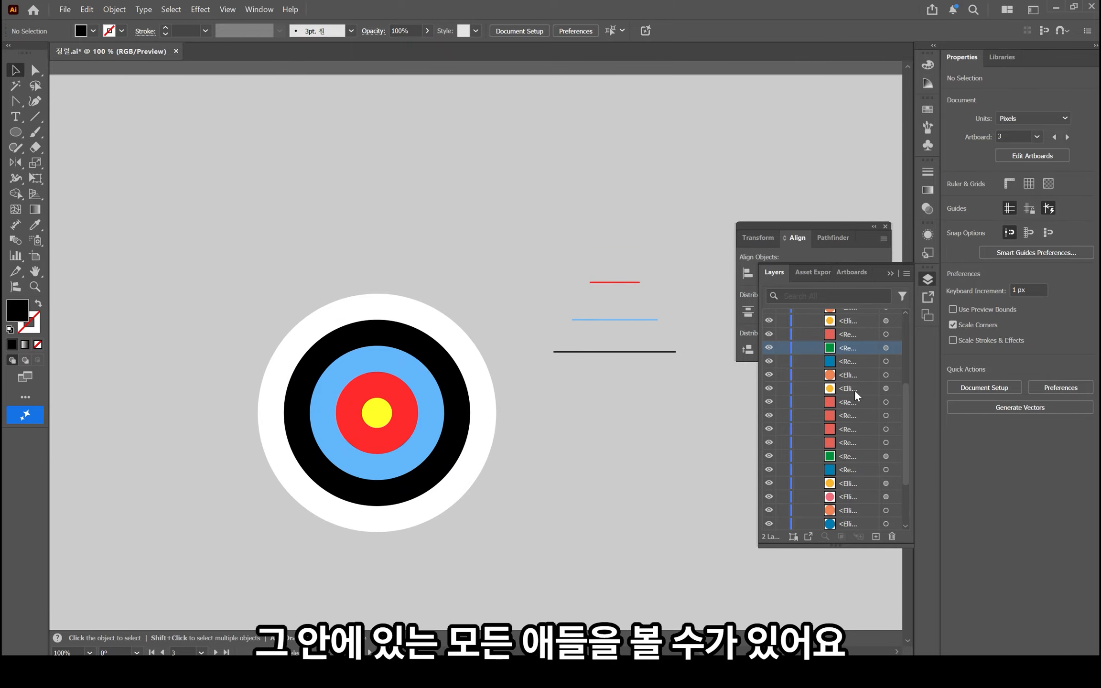
Bring the white circle forward four levels, one at a time, past the black, blue and red circles and the green ellipse
scroll(854, 390, "down", 3)
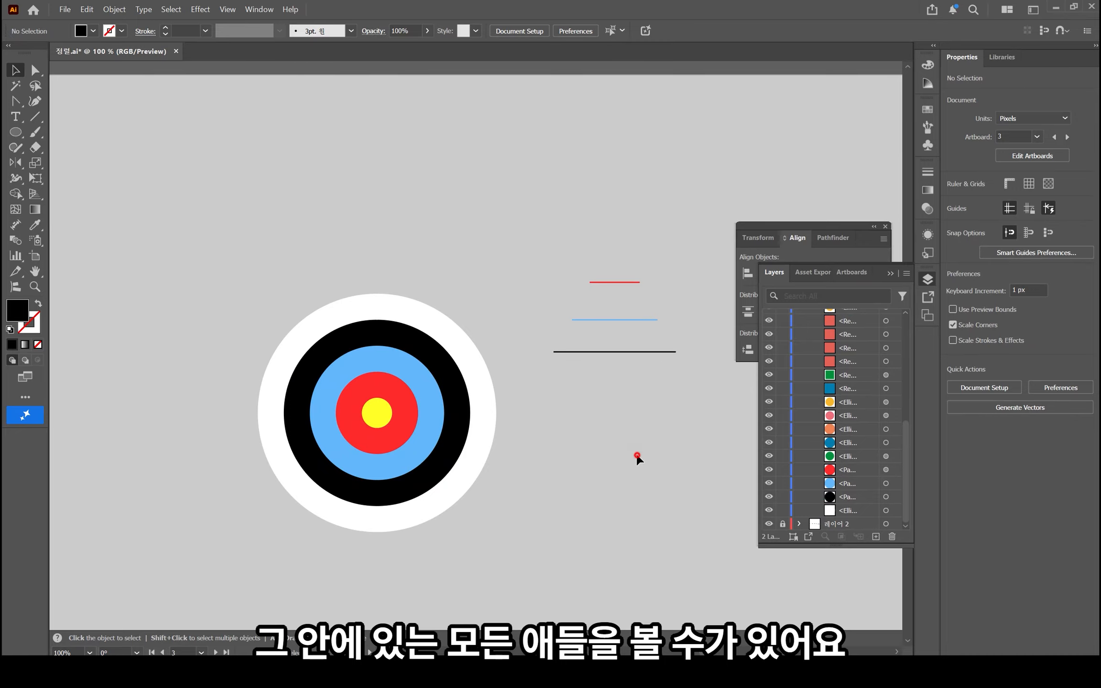
left_click(483, 445)
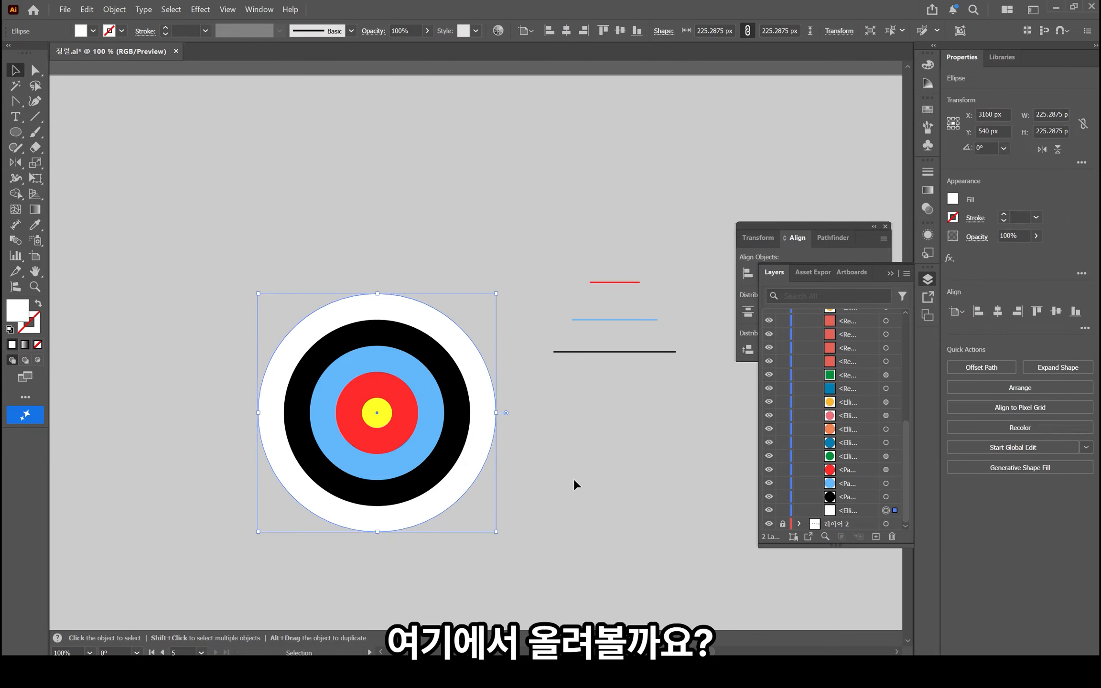
key("a")
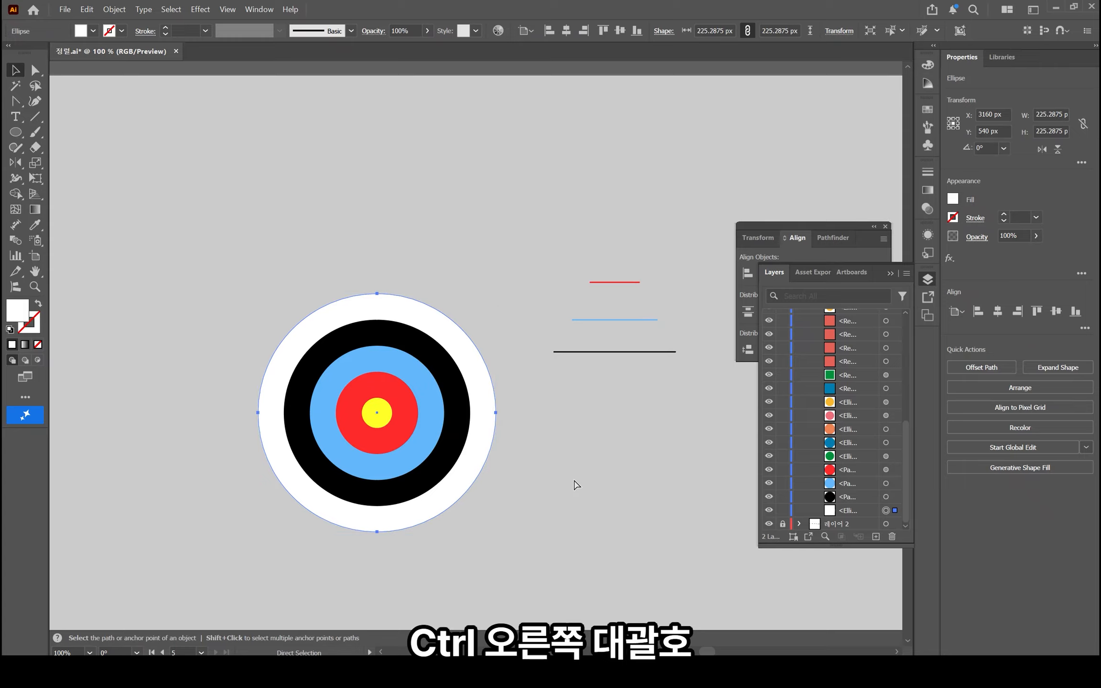
key("ctrl+bracketright")
key("v")
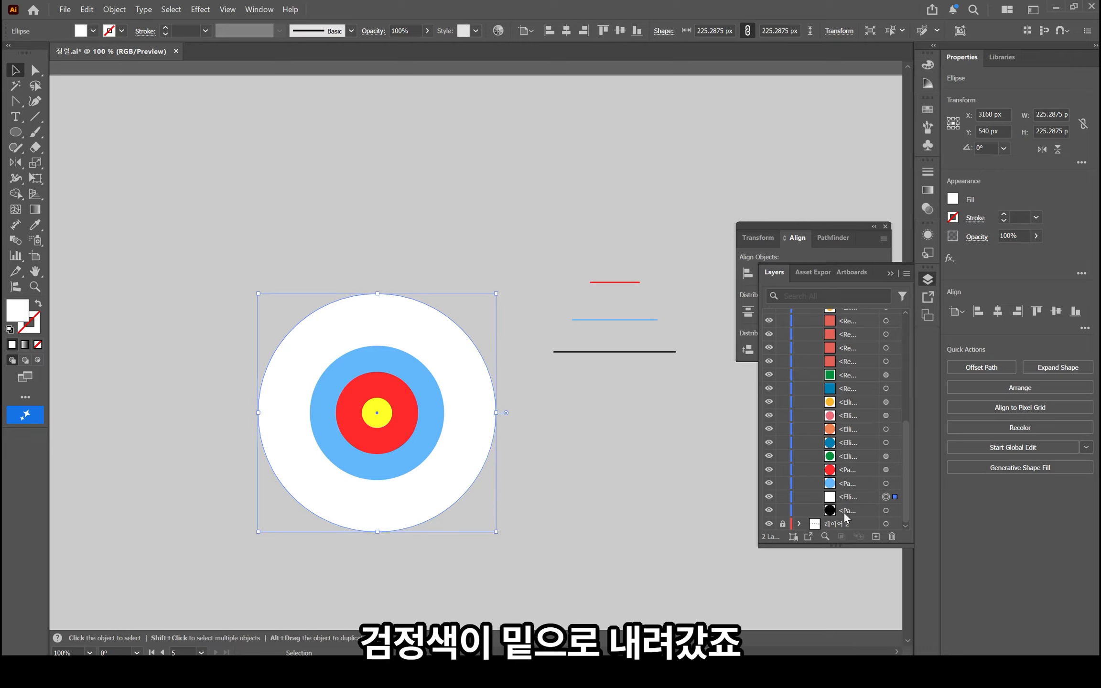
key("ctrl+bracketright")
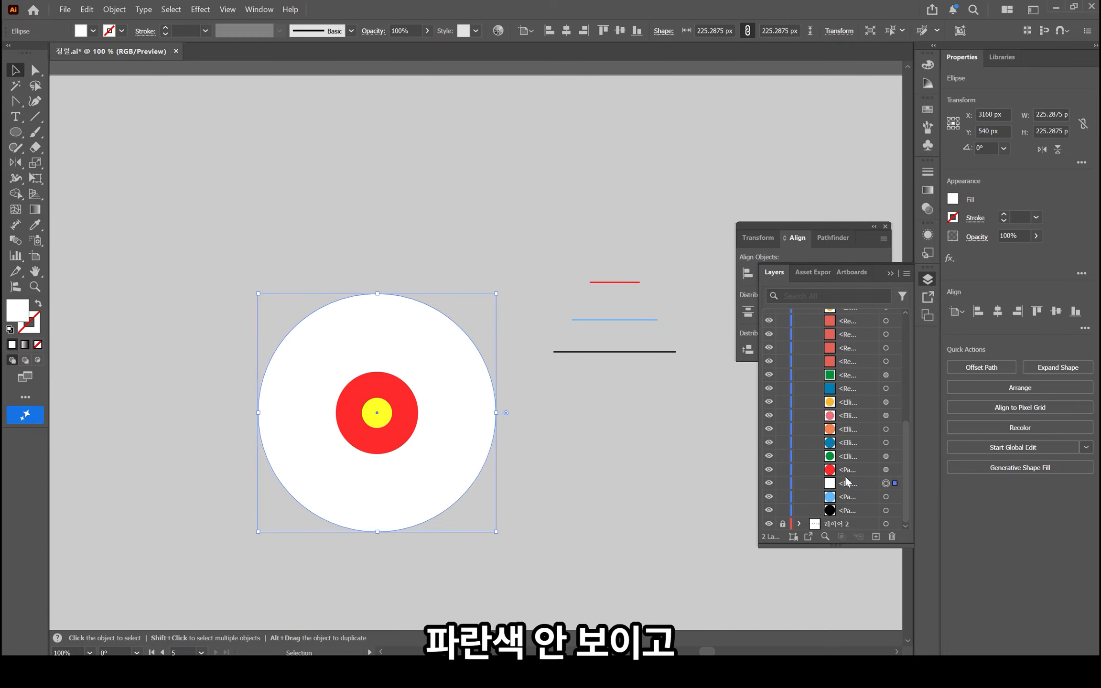
key("ctrl+bracketright")
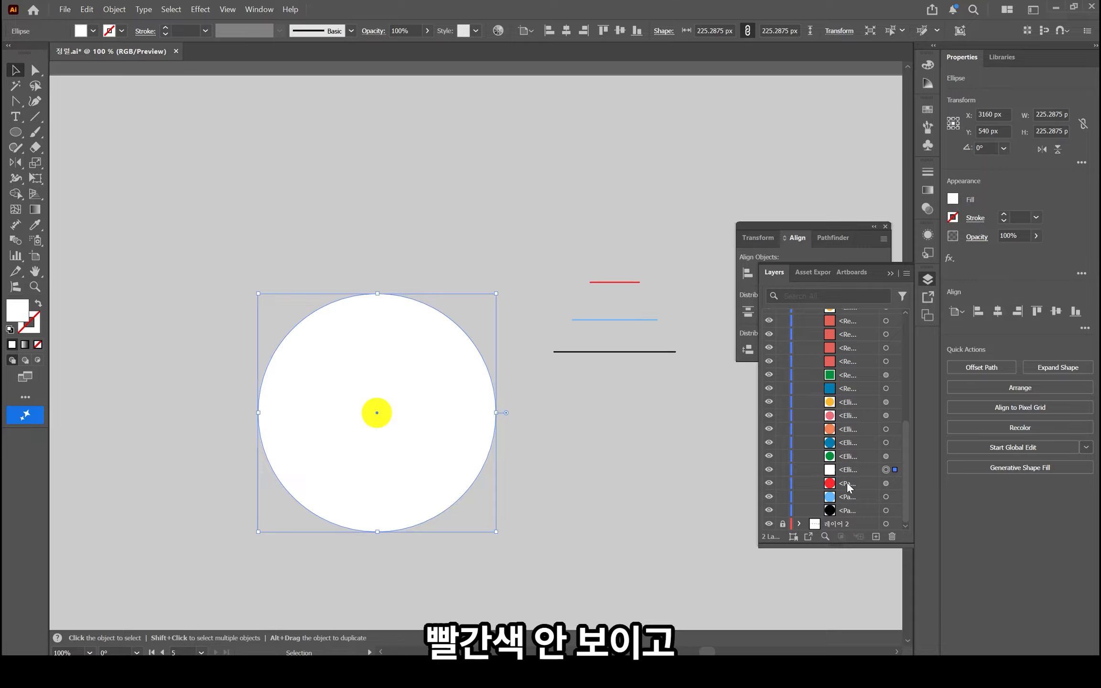
key("ctrl+bracketright")
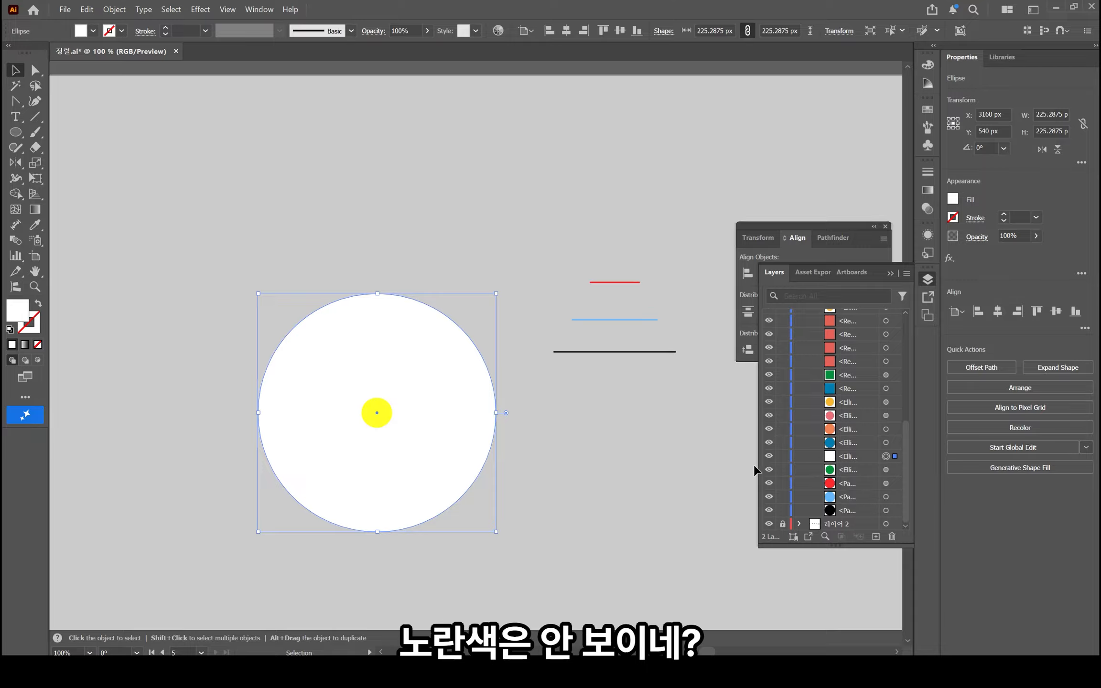
Select the yellow circle, locate it in the Layers list, and nudge it right to X 3163 px
left_click(389, 415)
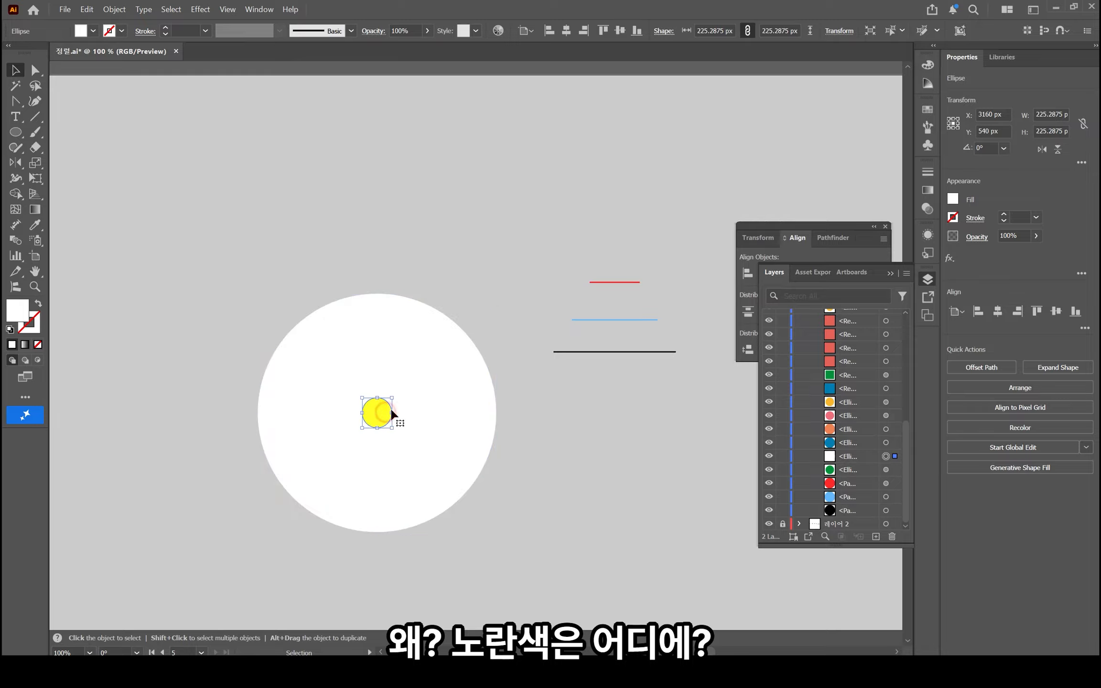
scroll(811, 406, "up", 5)
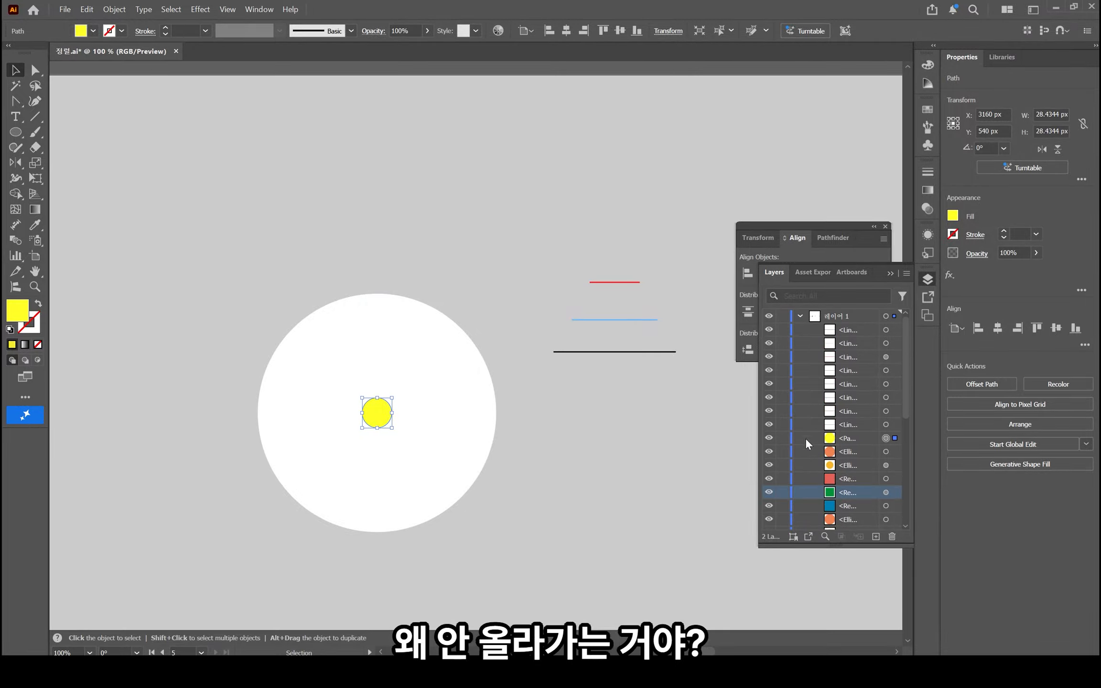
scroll(808, 438, "down", 8)
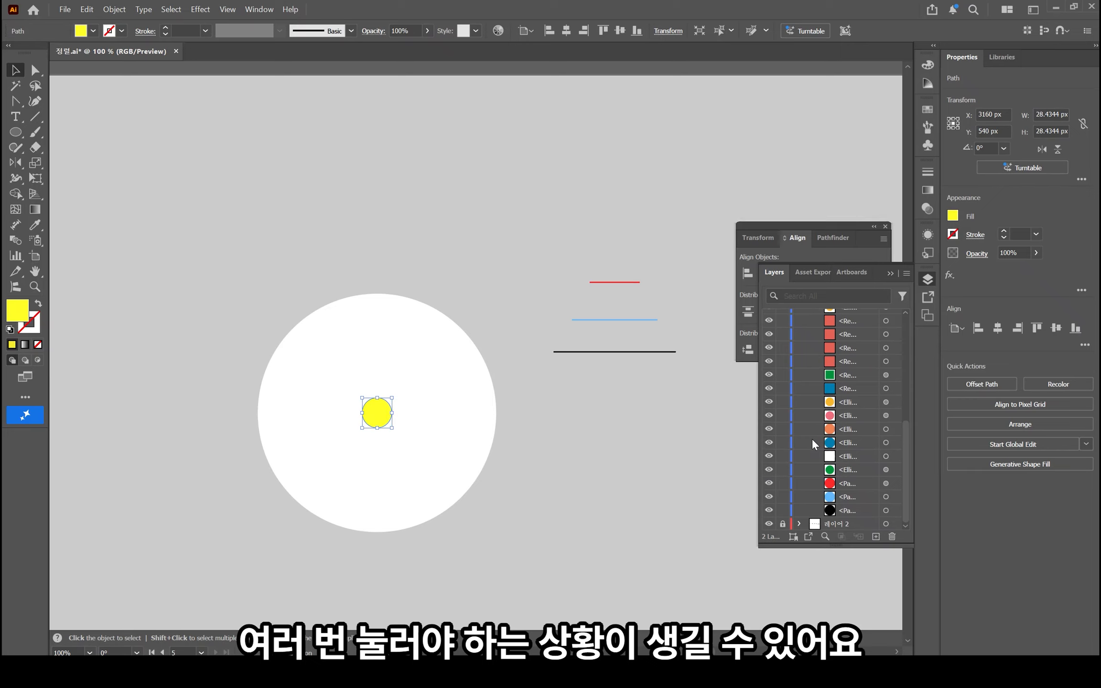
key("Right")
key("Right")
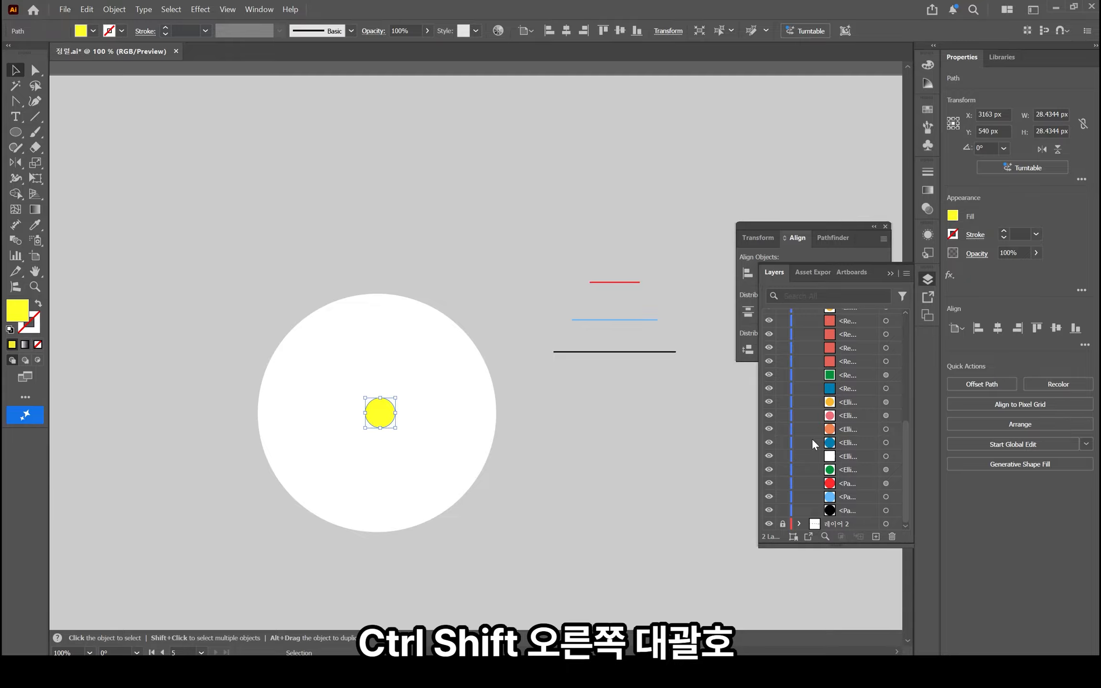
Bring the white circle to the front of all objects and check its position in the Layers list
left_click(473, 432)
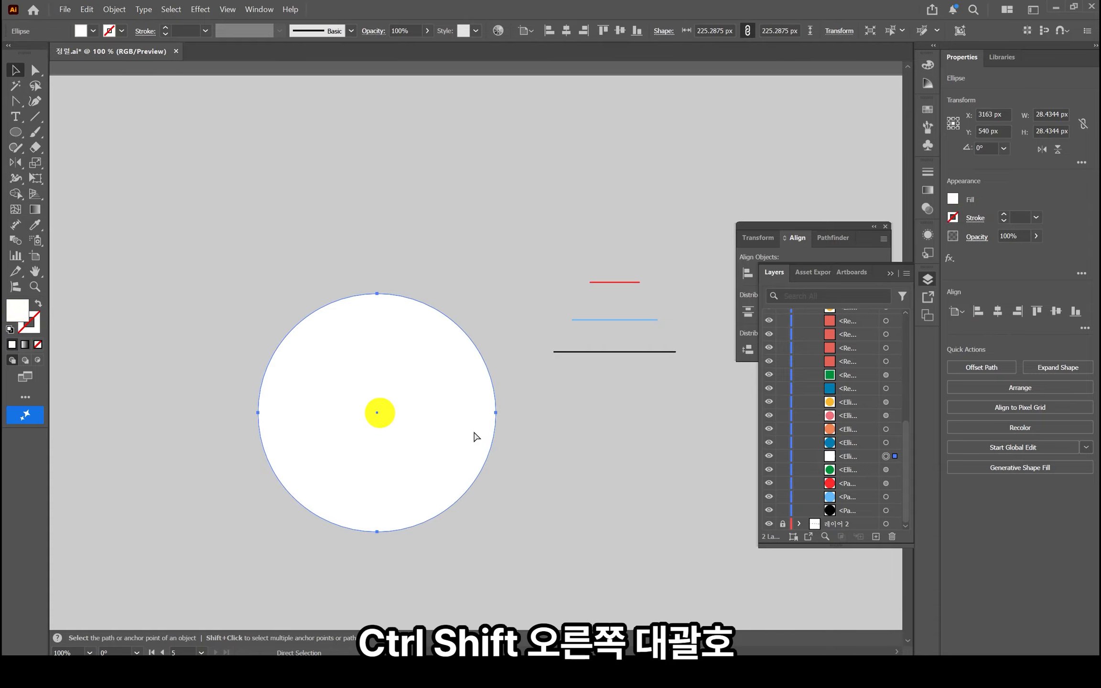
key("ctrl+shift+bracketright")
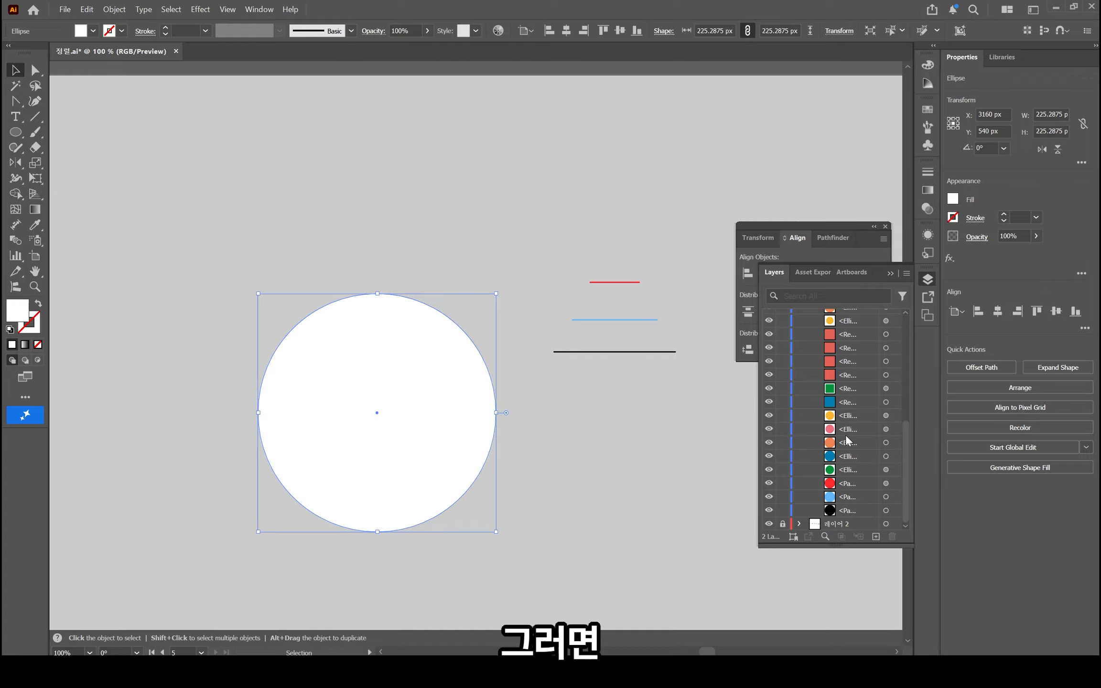
scroll(845, 436, "up", 5)
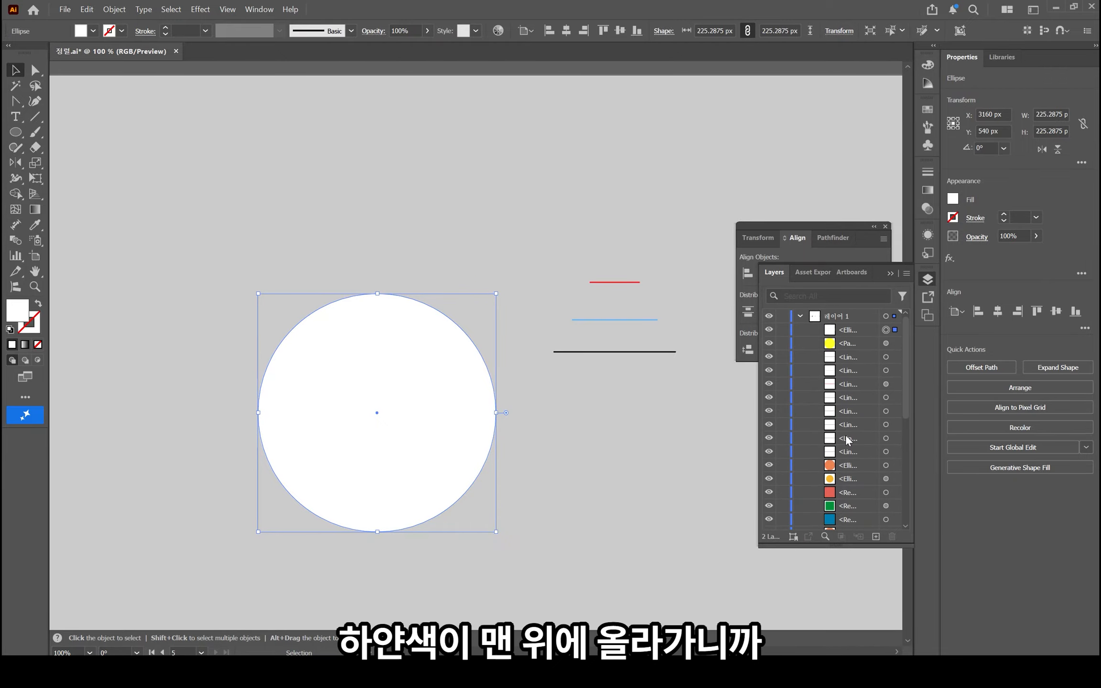
left_click(886, 329)
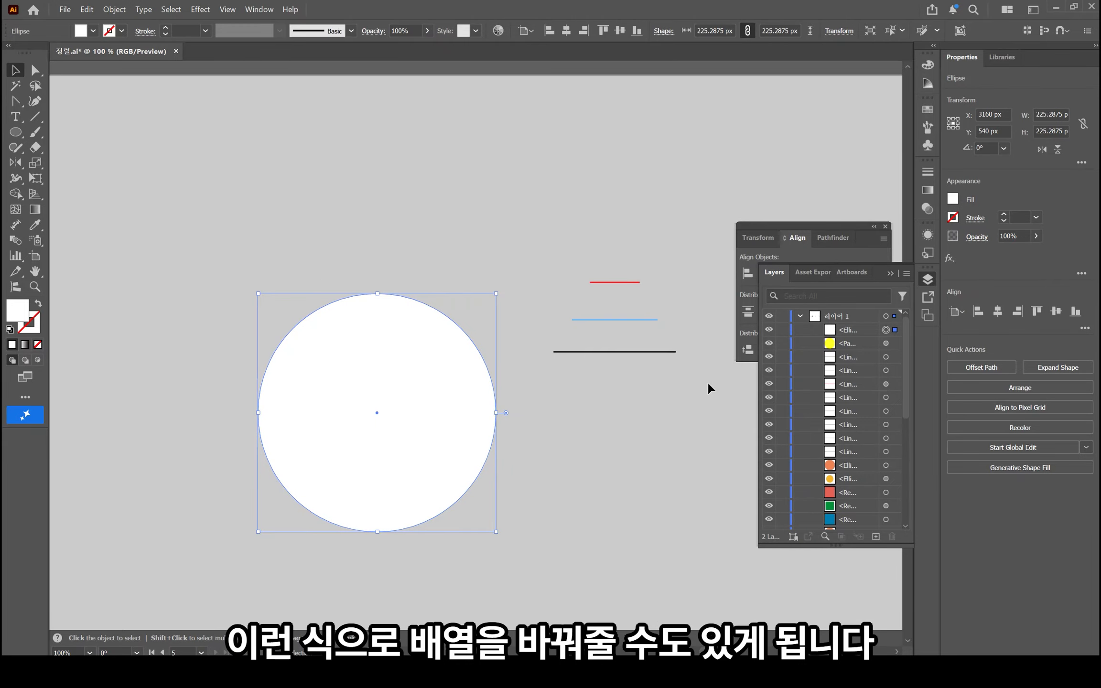
Collapse 레이어 1 and send the white circle to the back
left_click(801, 317)
key("ctrl+shift+bracketleft")
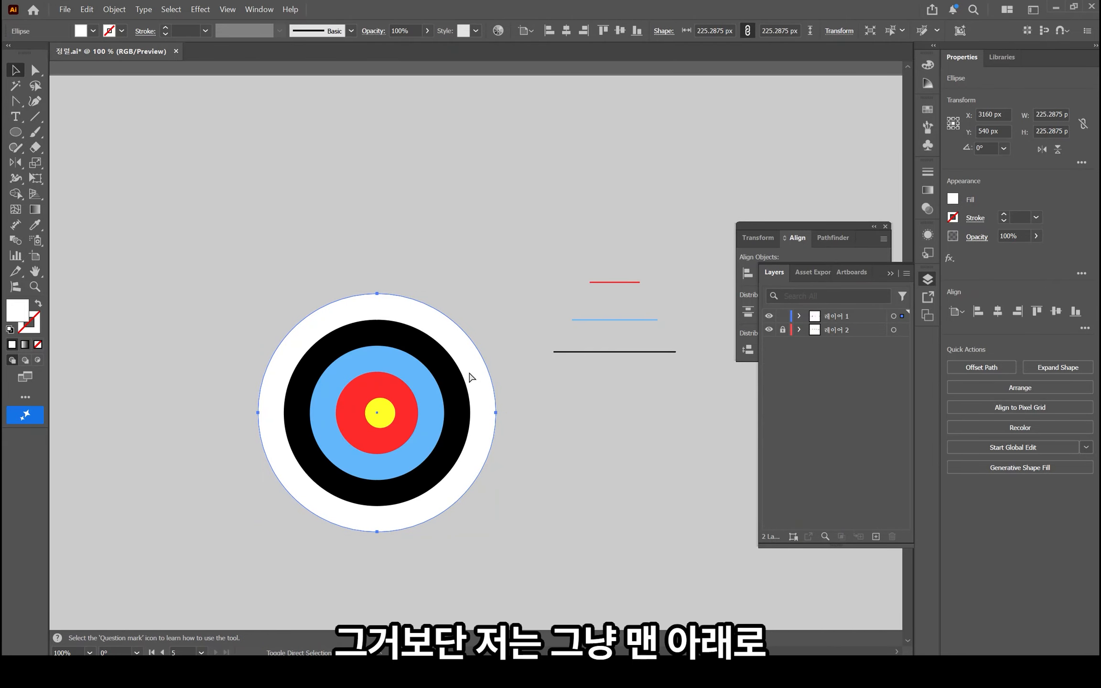
Select the white, black and blue circles, try bringing them to the front, send them to the back again and deselect
left_click_drag(470, 247, 393, 359)
key("ctrl+shift+bracketright")
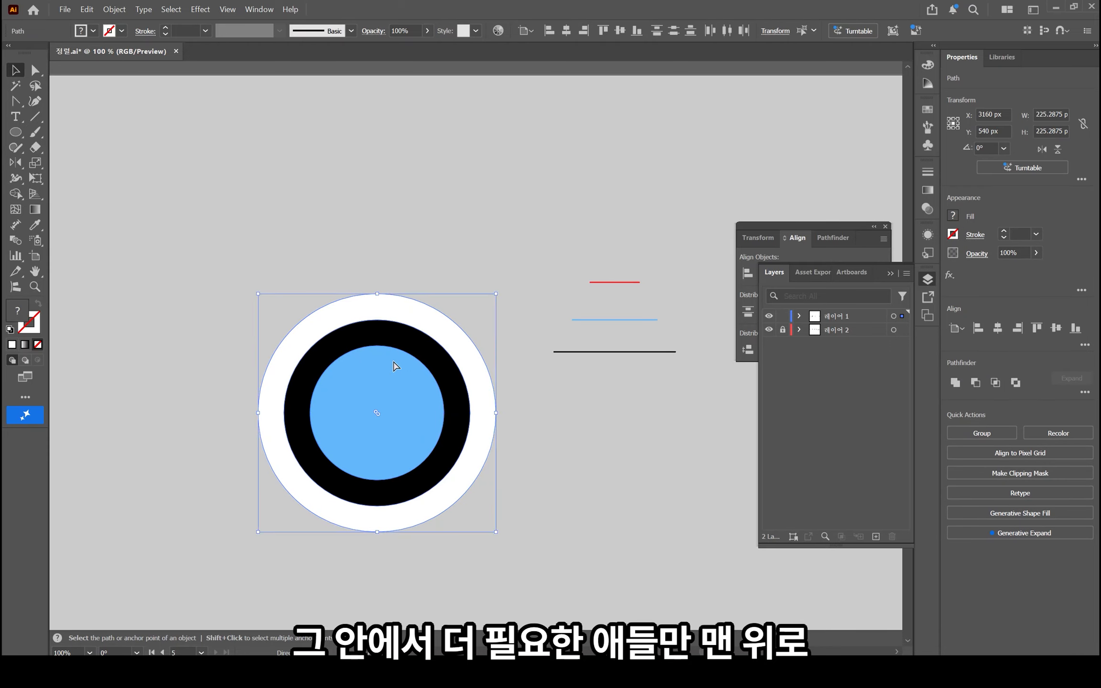
key("ctrl+shift+bracketleft")
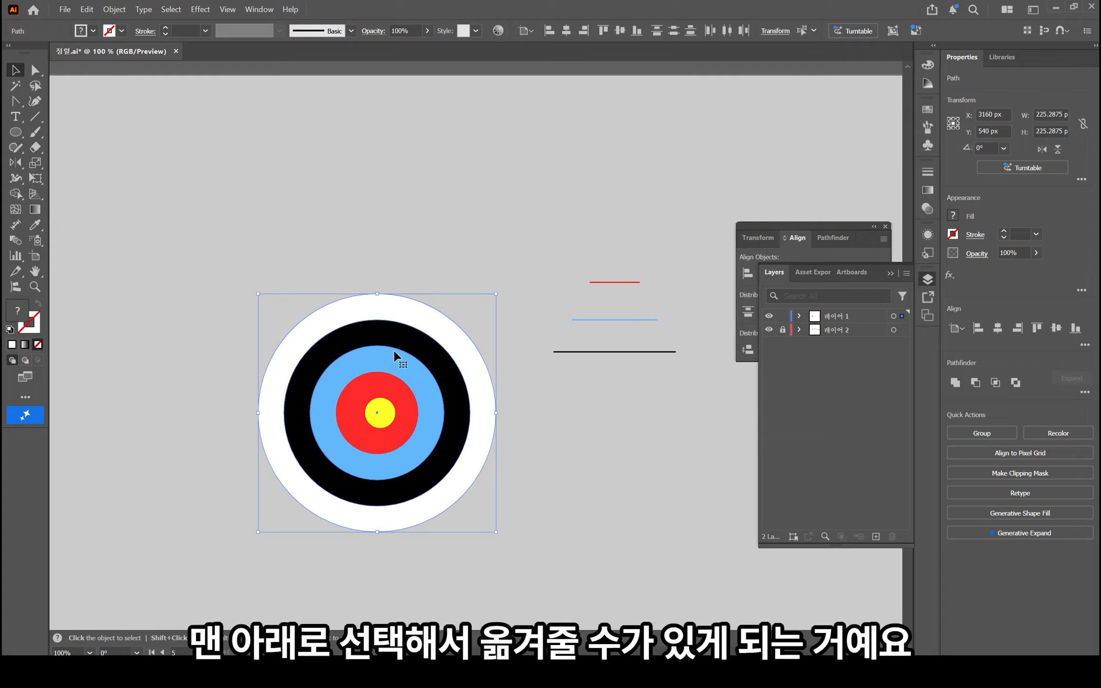
left_click(468, 229)
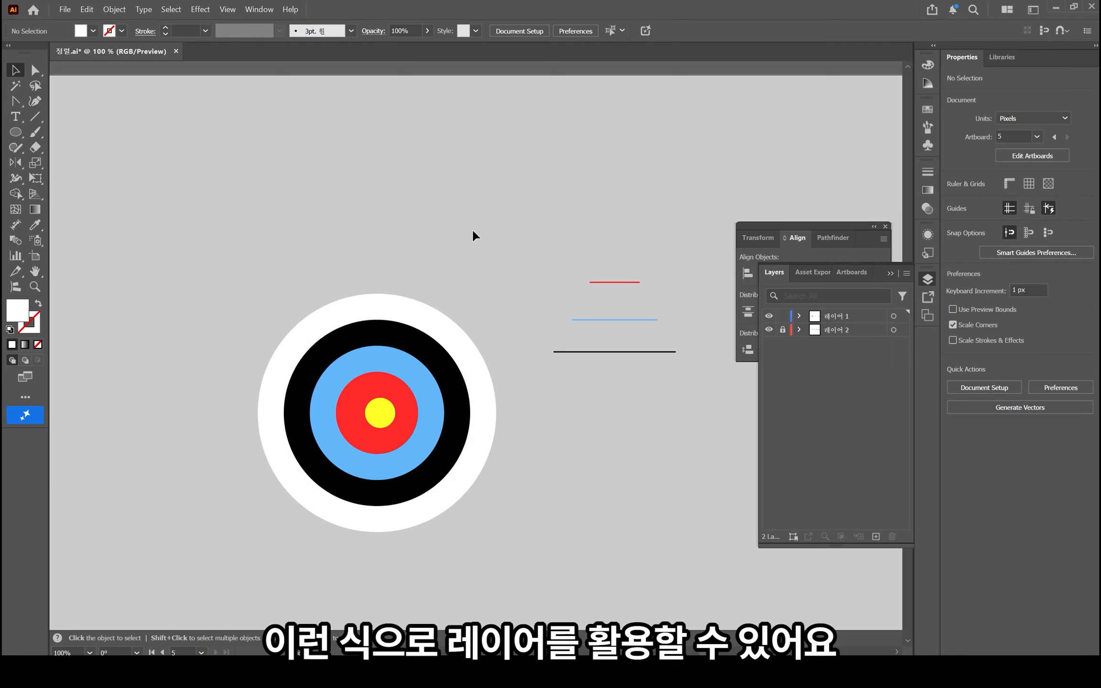
Unlock 레이어 2, send its grey background rectangle to the back behind the titles, and lock the layer again
scroll(471, 307, "down", 2)
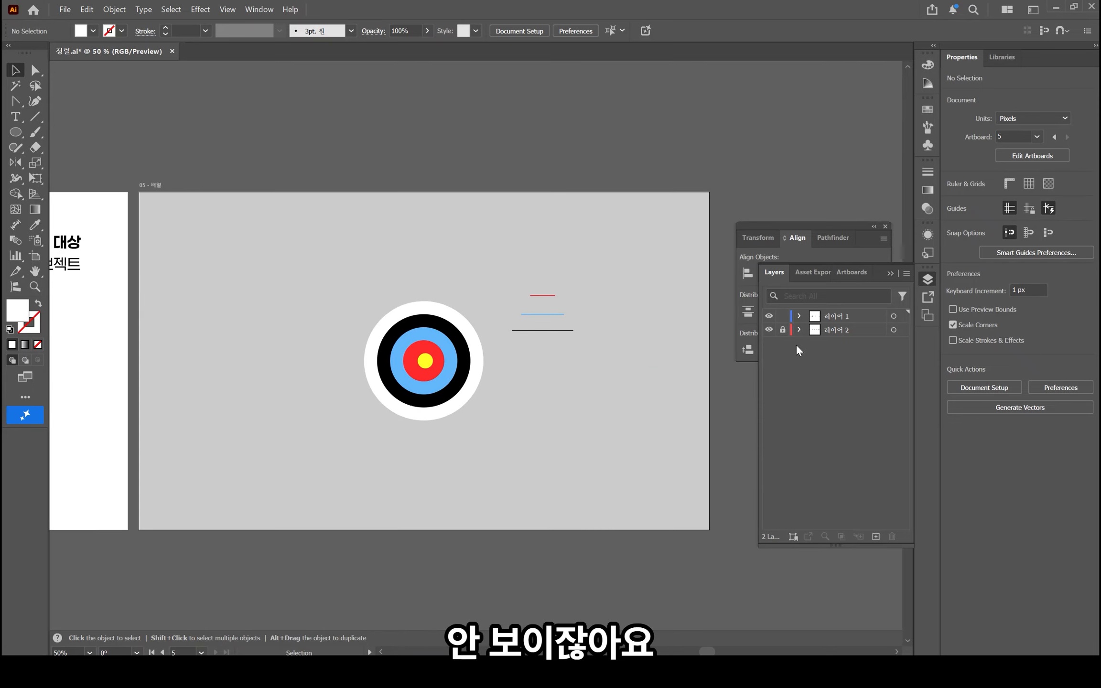
left_click(783, 330)
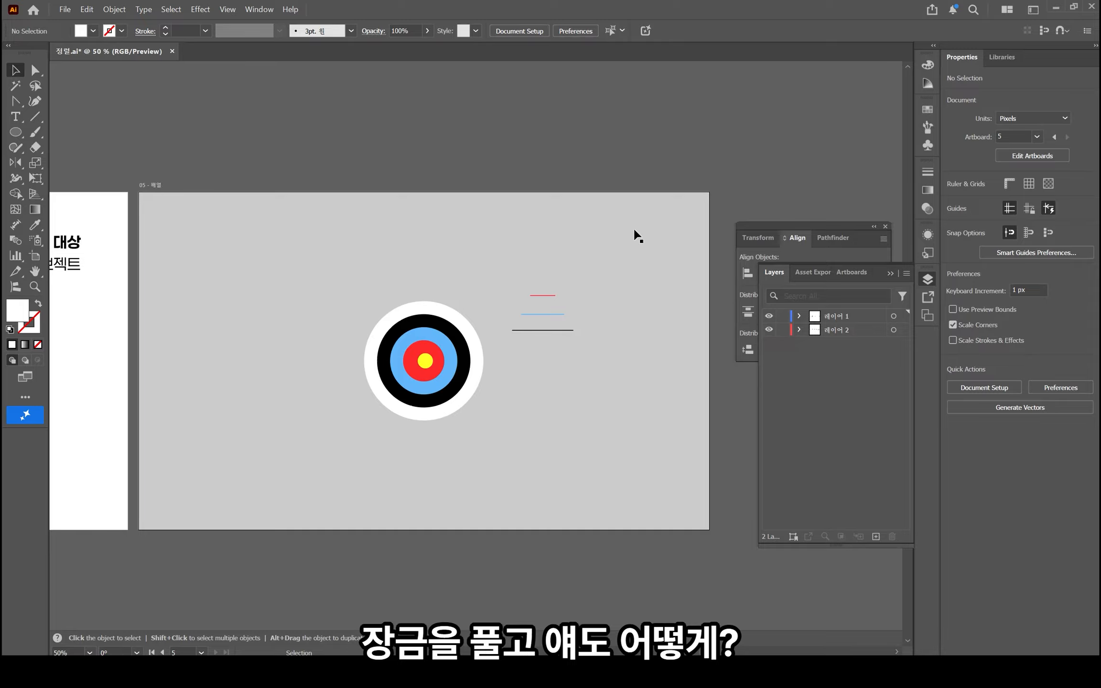
left_click(344, 247)
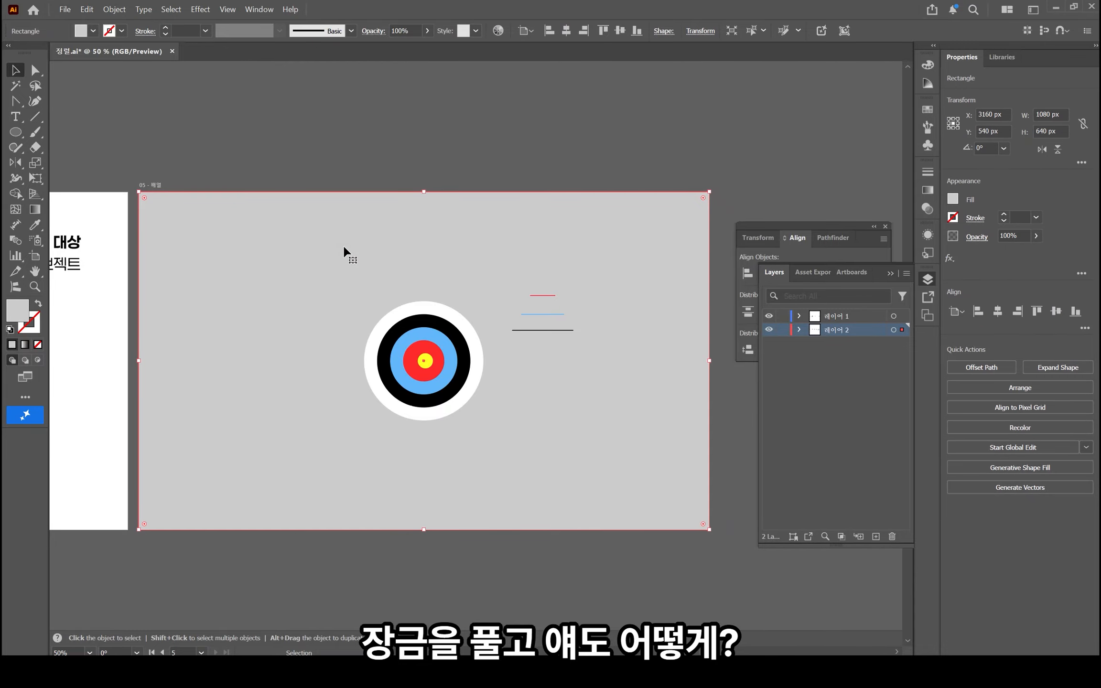
key("ctrl")
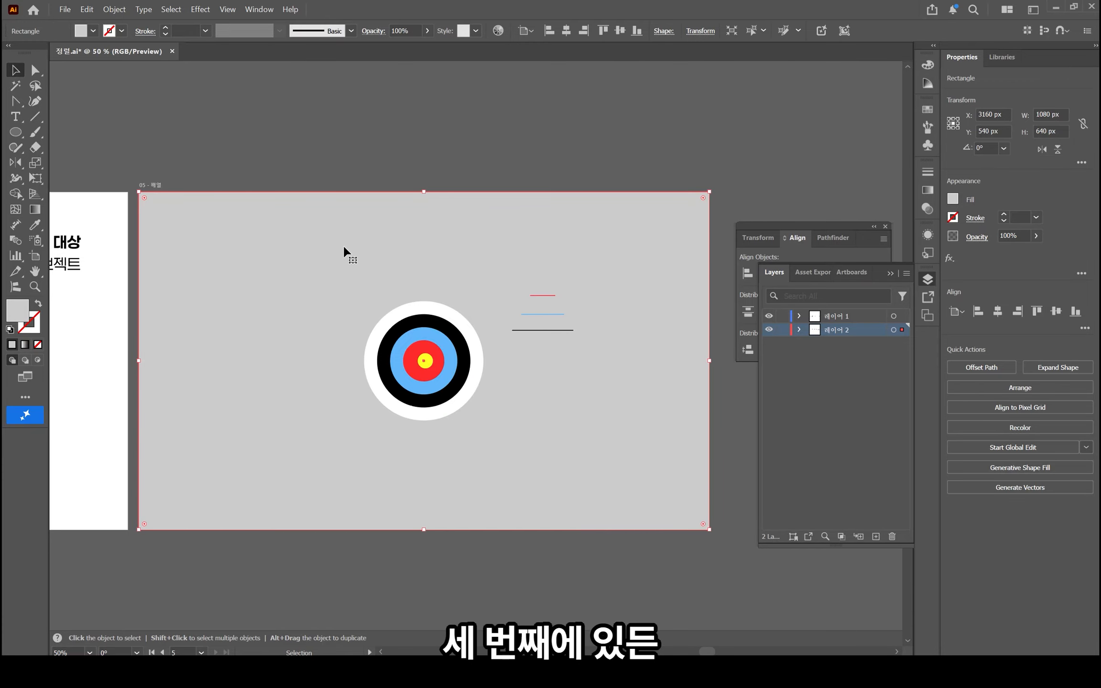
key("ctrl")
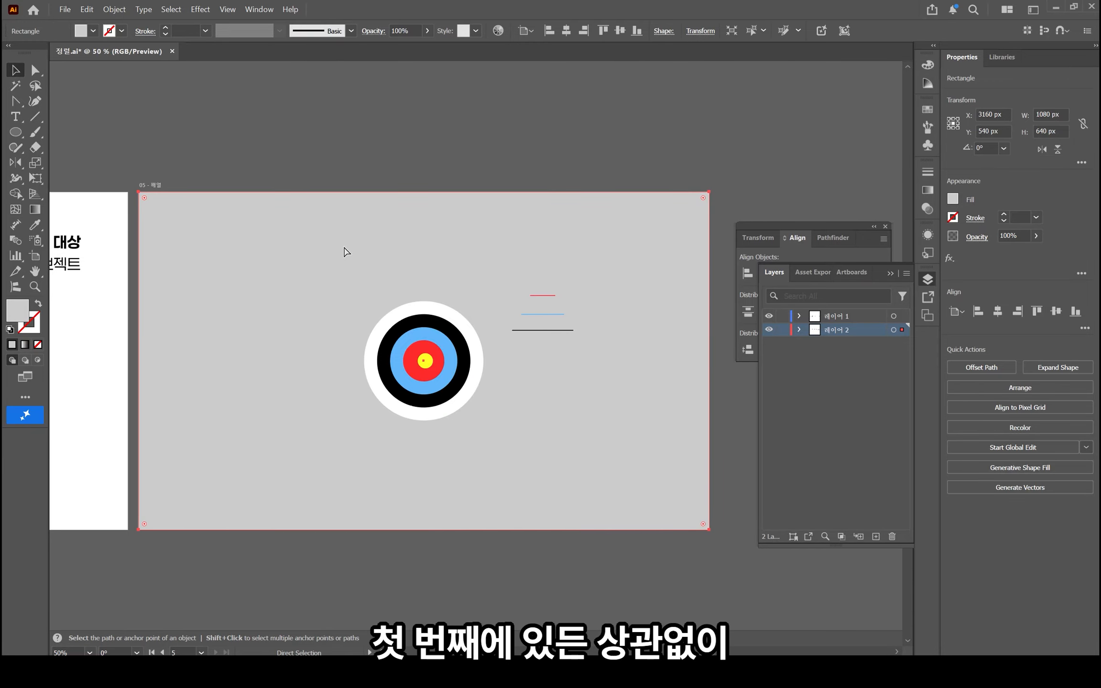
key("ctrl+shift+bracketleft")
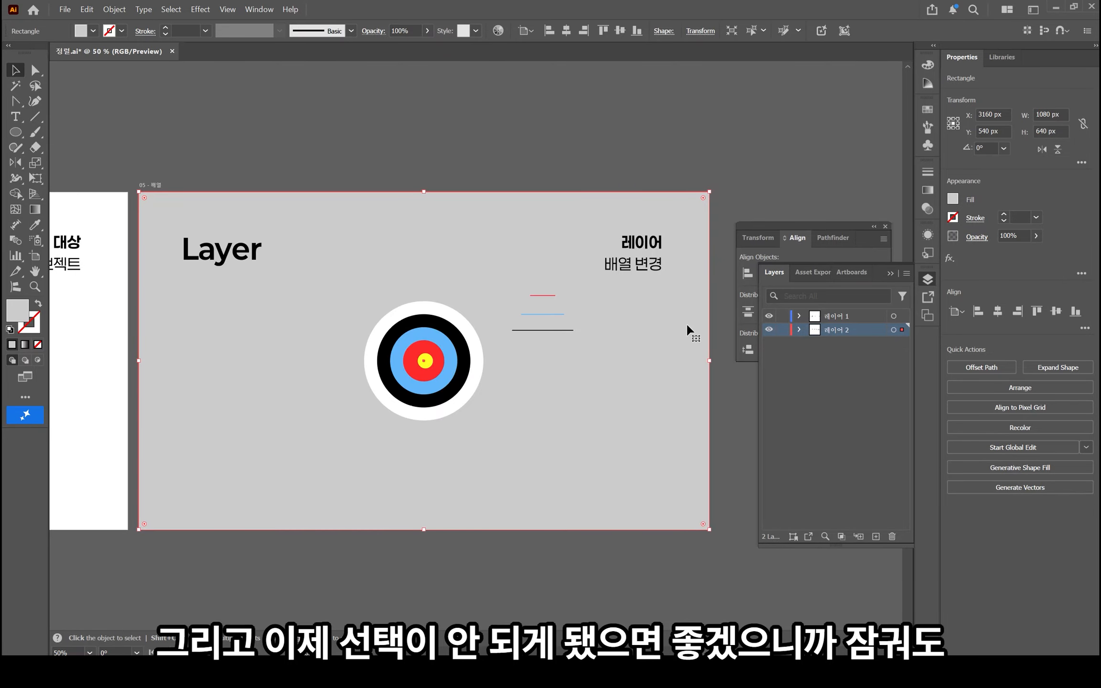
left_click(783, 330)
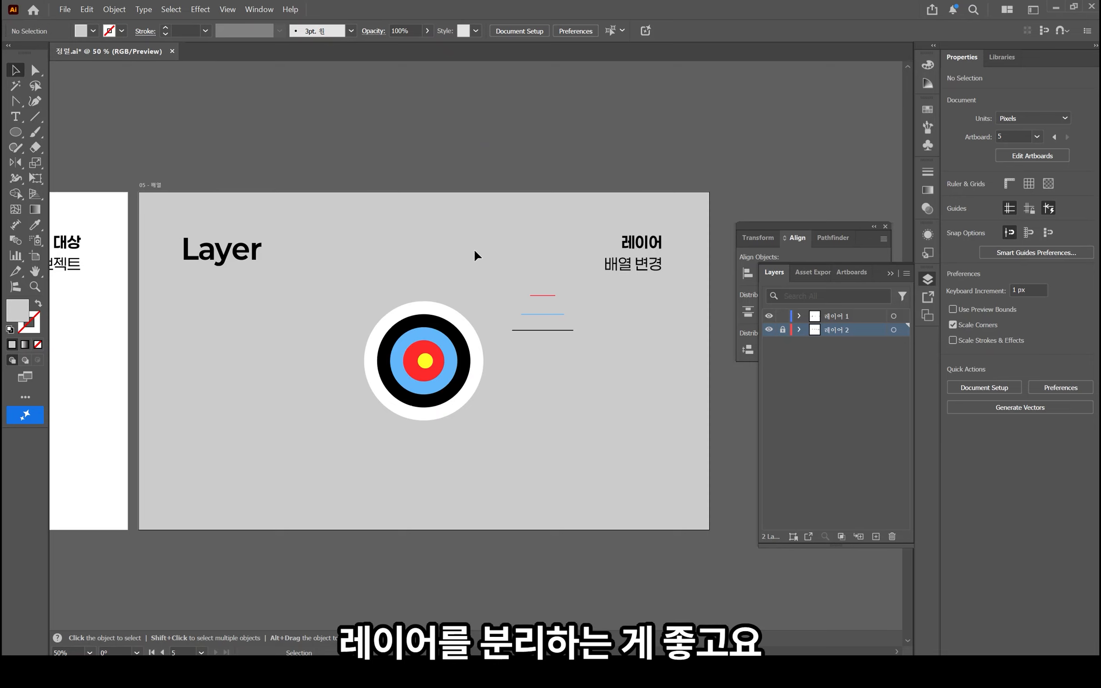
Lock the white circle, the black line and the red line on artboard 5 individually
left_click(445, 316)
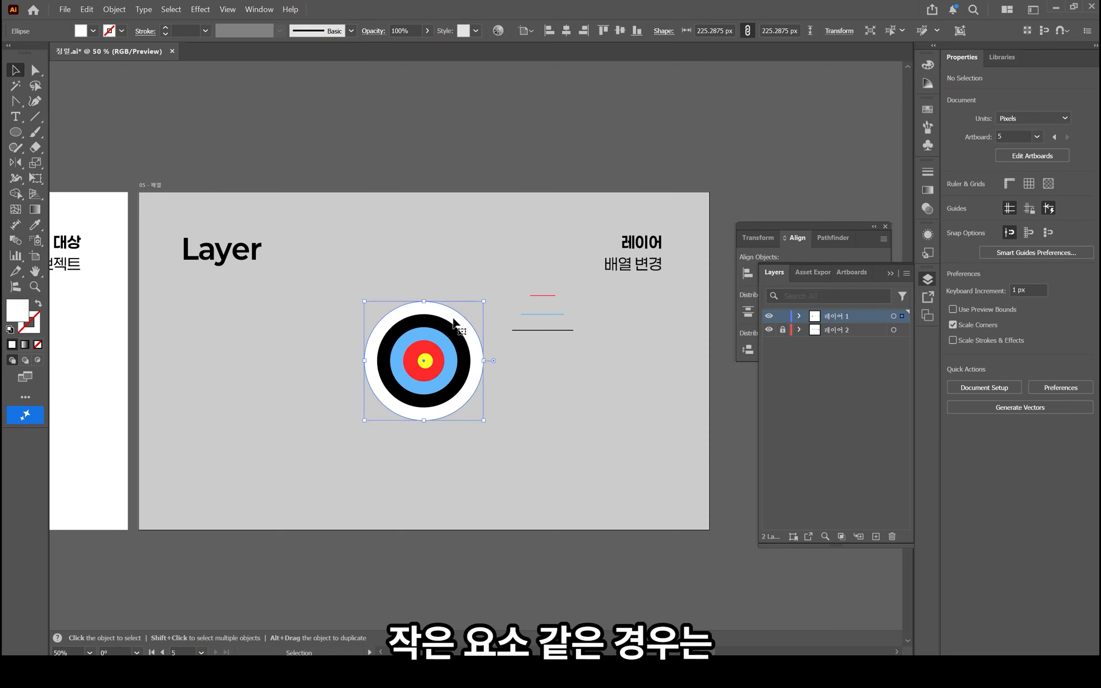
left_click(115, 10)
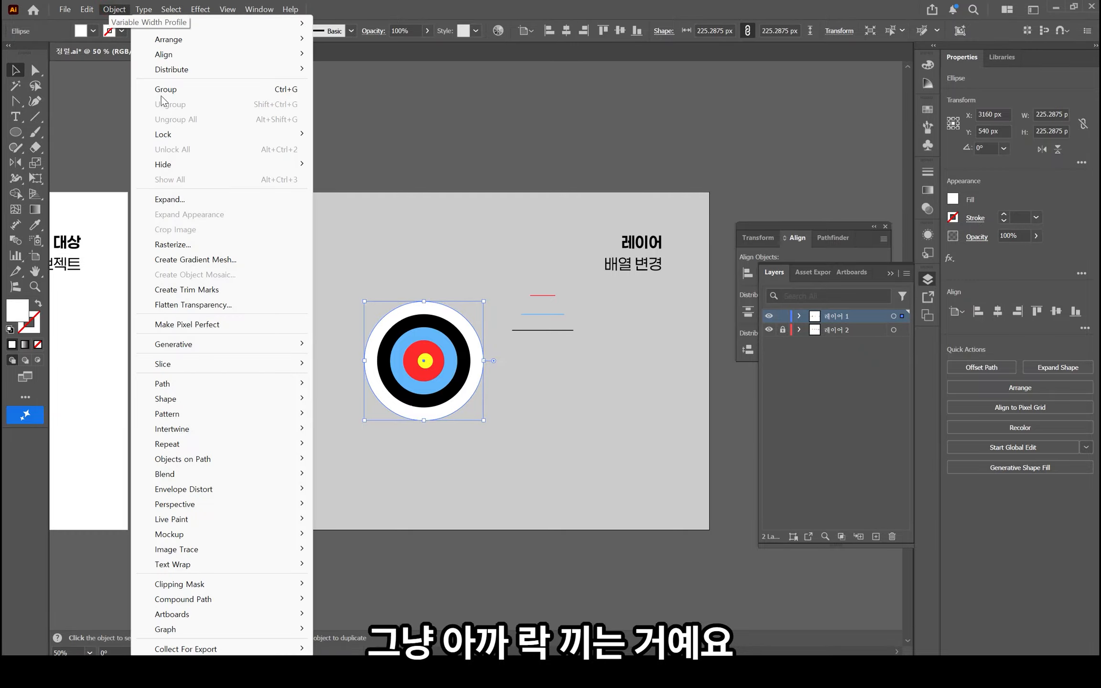
mouse_move(165, 136)
left_click(343, 134)
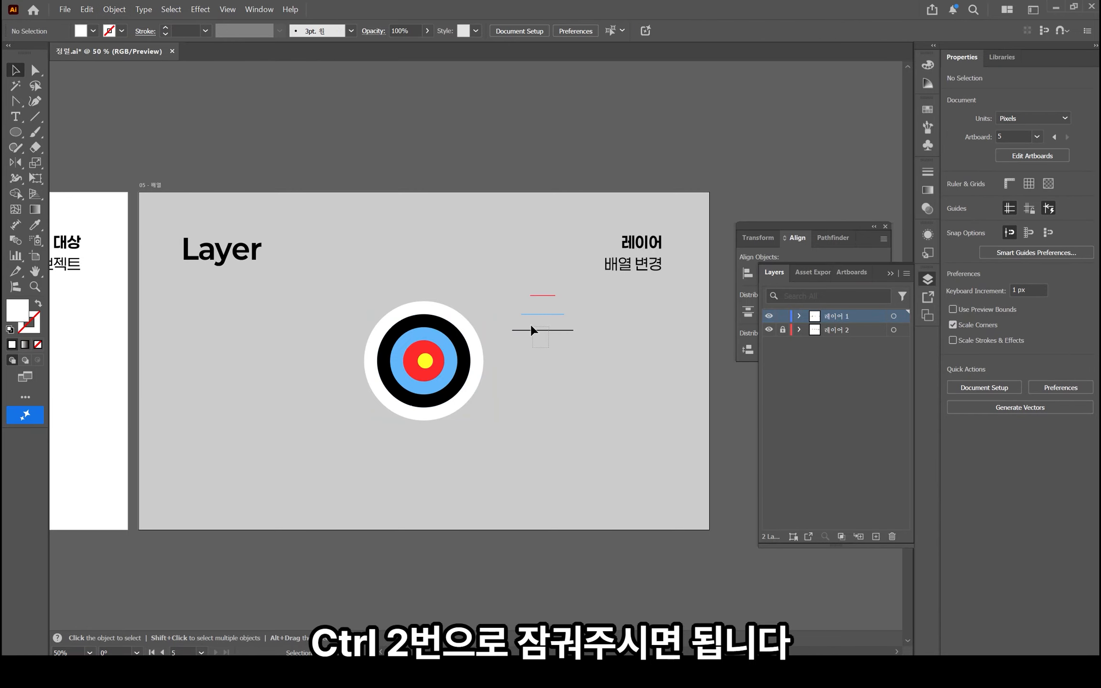
left_click(549, 332)
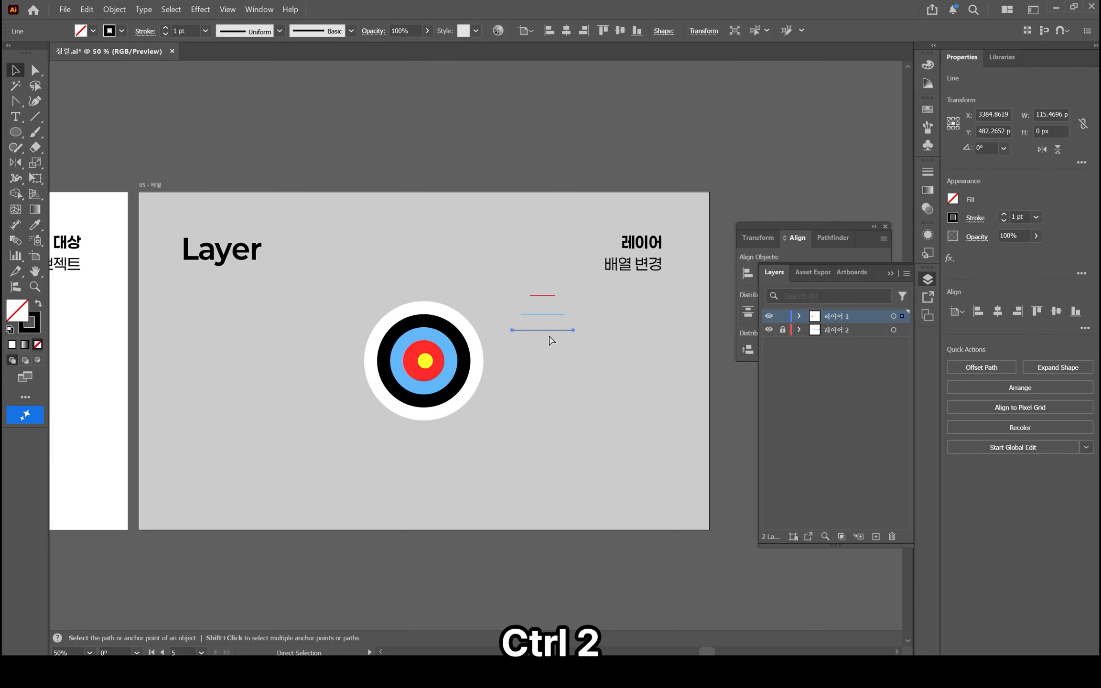
key("ctrl+2")
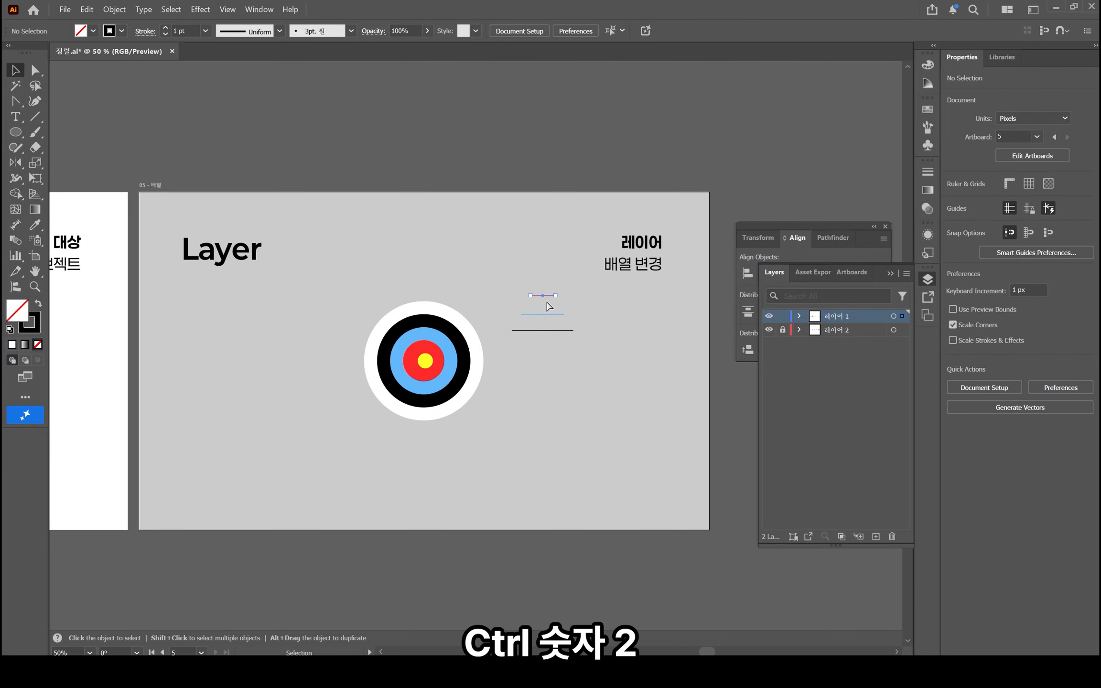
key("ctrl+2")
left_click(533, 265)
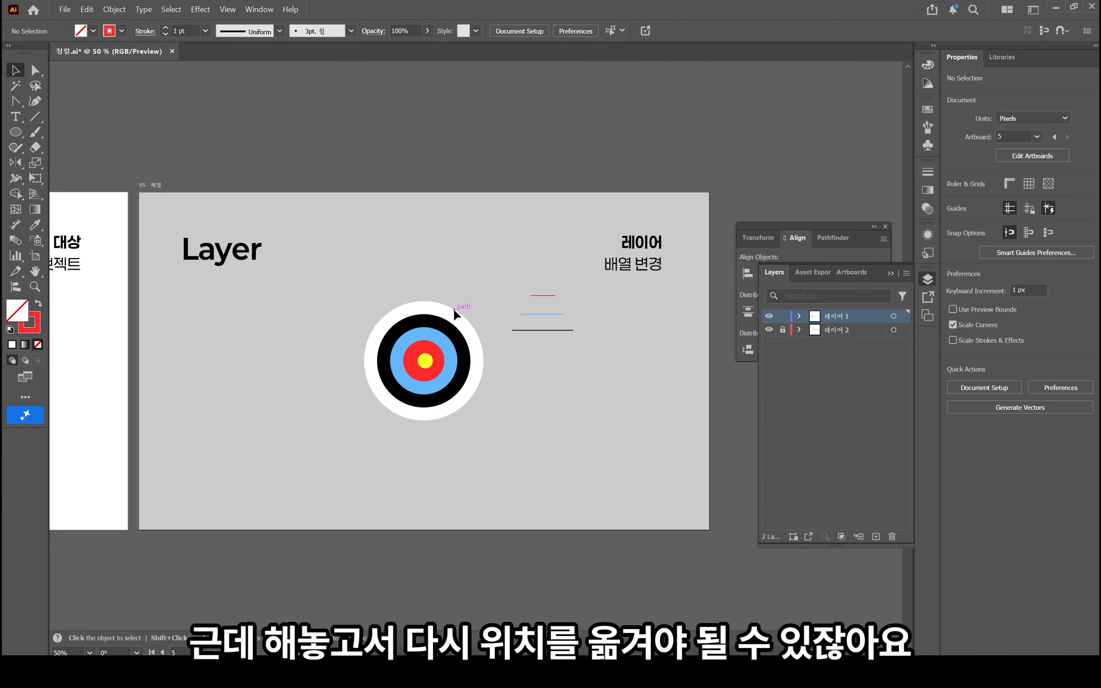
Unlock all individually locked objects on the artboard at once and clear the selection
left_click(114, 9)
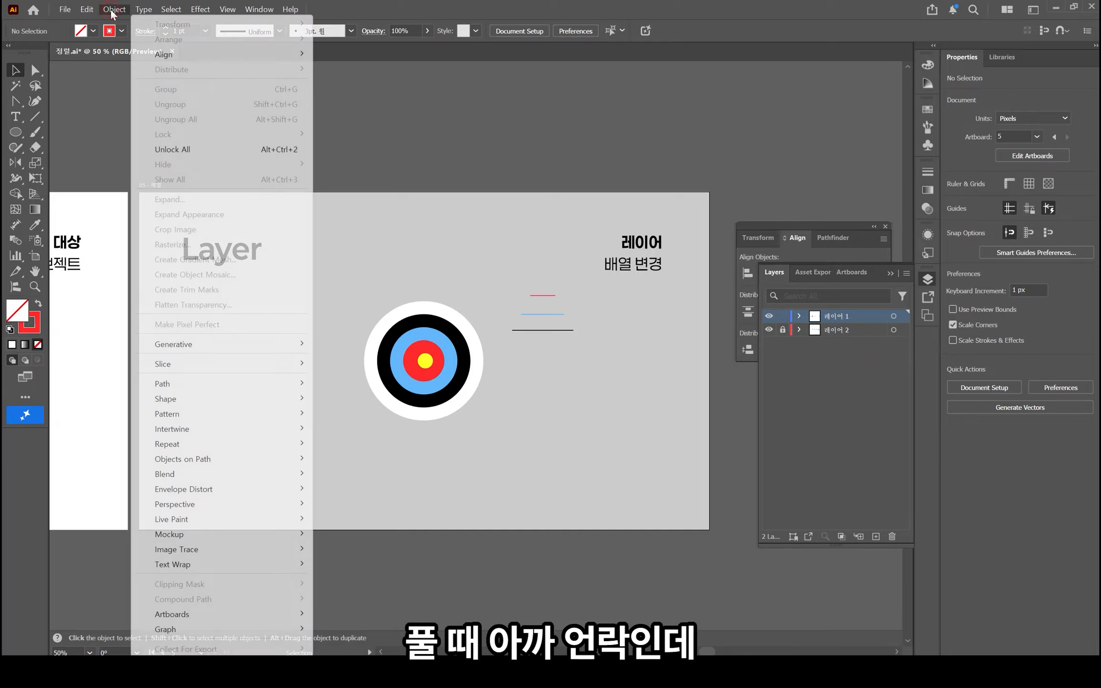
left_click(203, 151)
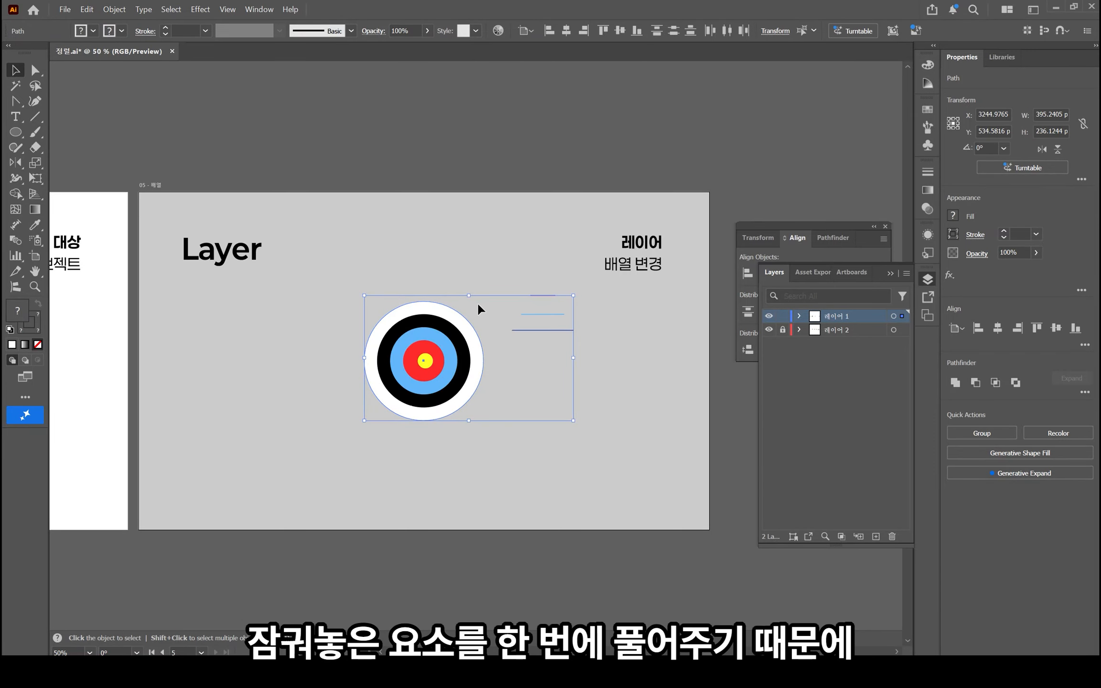
left_click(413, 88)
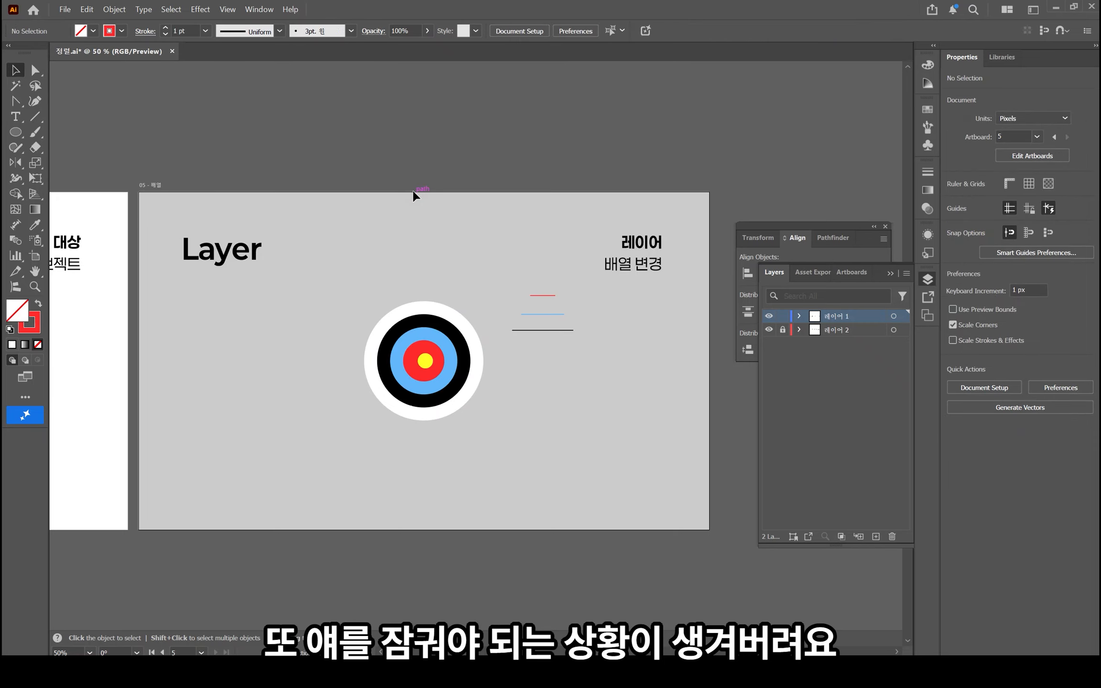
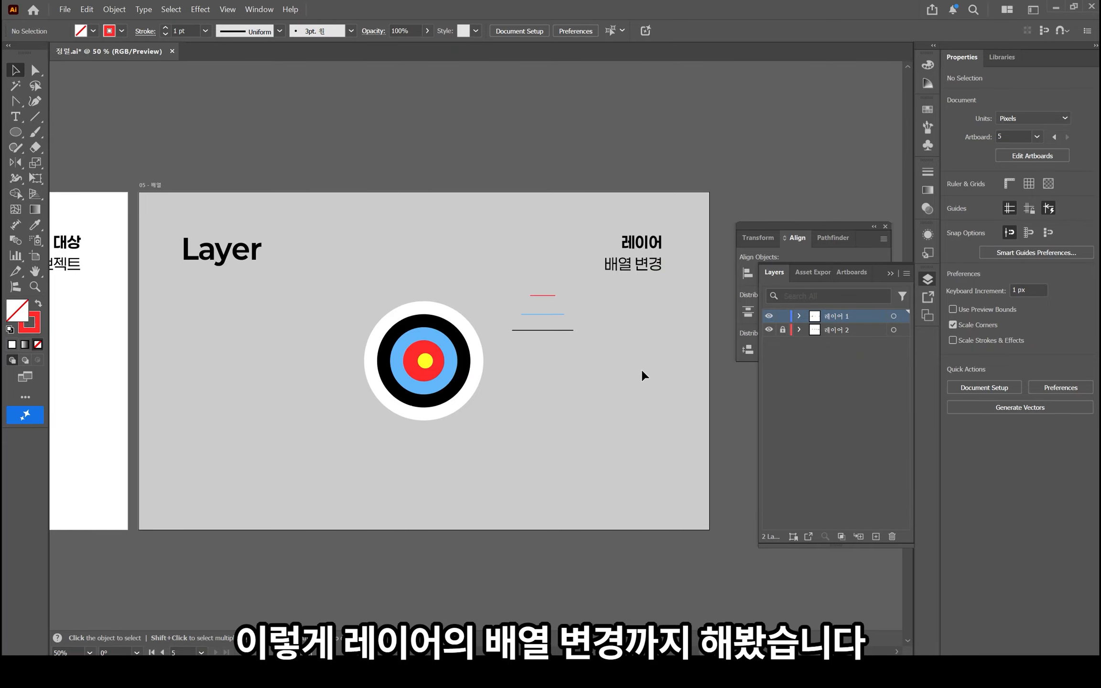
Create a new layer above 레이어 1, select the white circle to check which layer holds it, and deselect
left_click(876, 537)
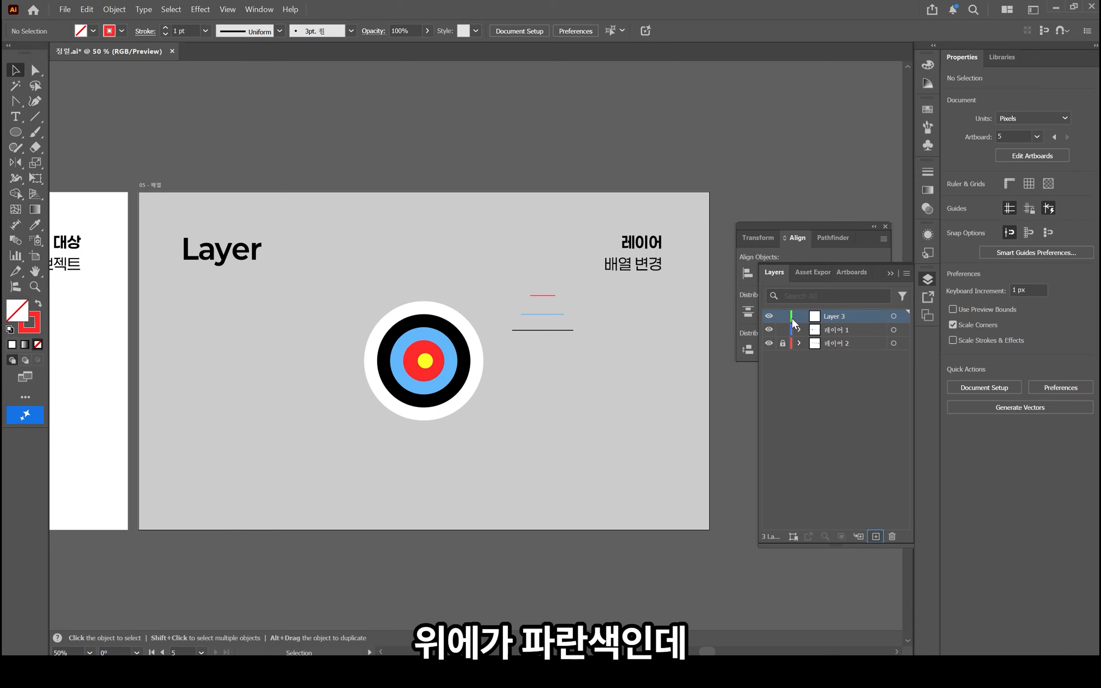
left_click(477, 380)
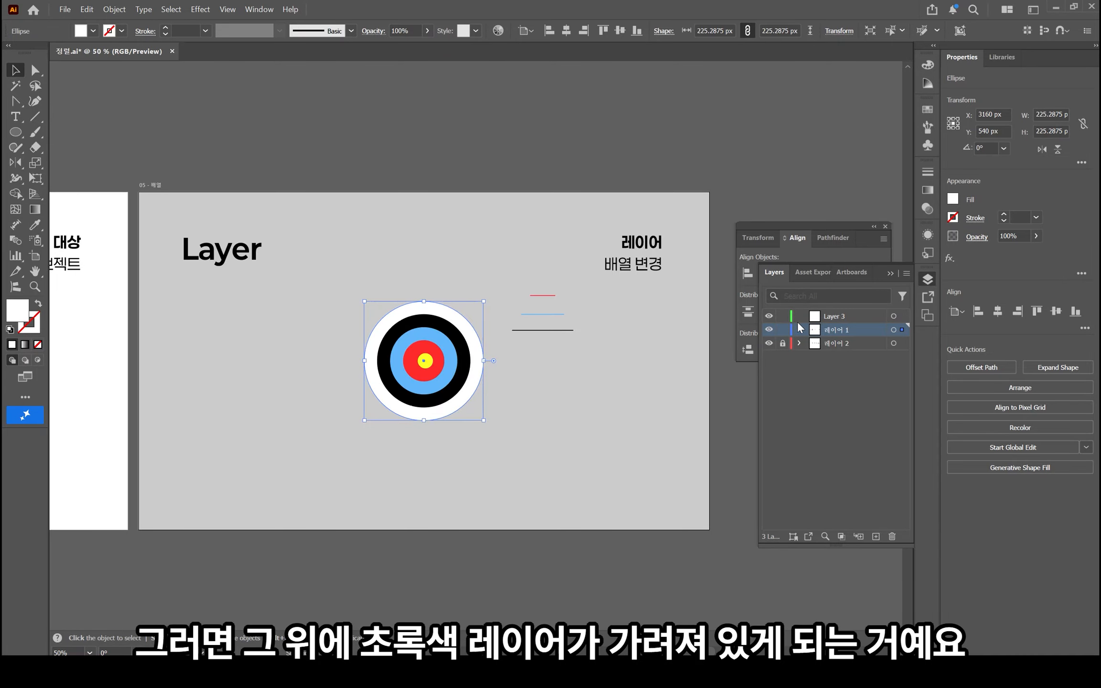
left_click(673, 385)
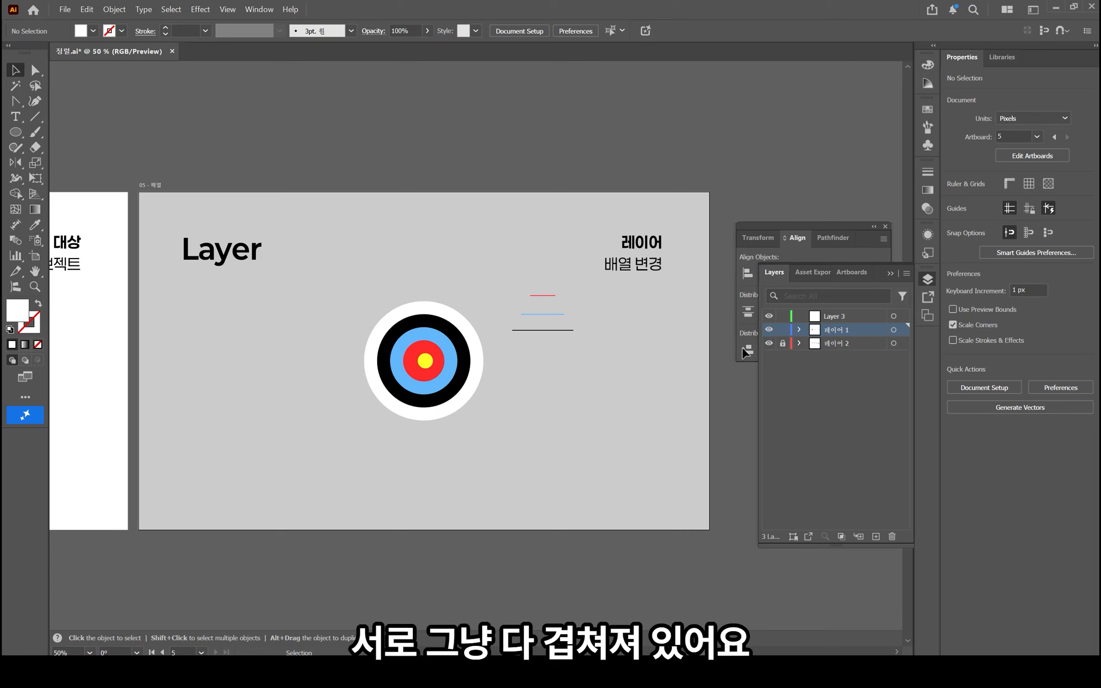
On Layer 3, draw a white ellipse about 441 × 410 px covering the concentric circles
left_click(836, 317)
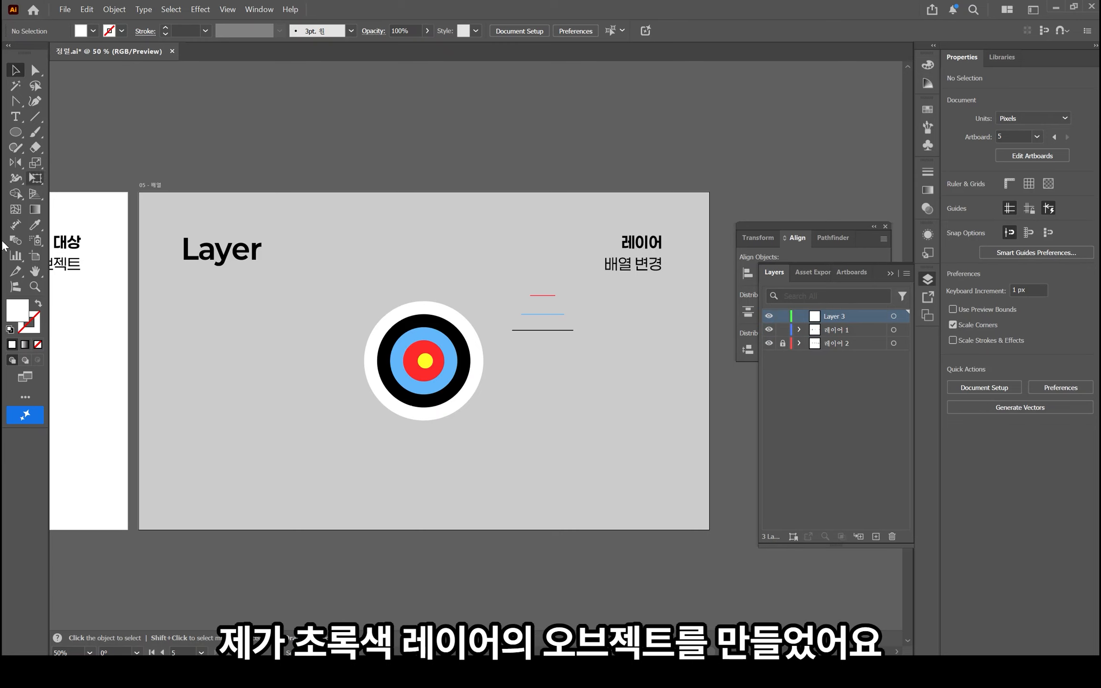
left_click(15, 132)
mouse_move(291, 282)
left_mouse_down()
mouse_move(397, 368)
mouse_move(484, 497)
mouse_move(524, 499)
left_mouse_up()
left_click(14, 72)
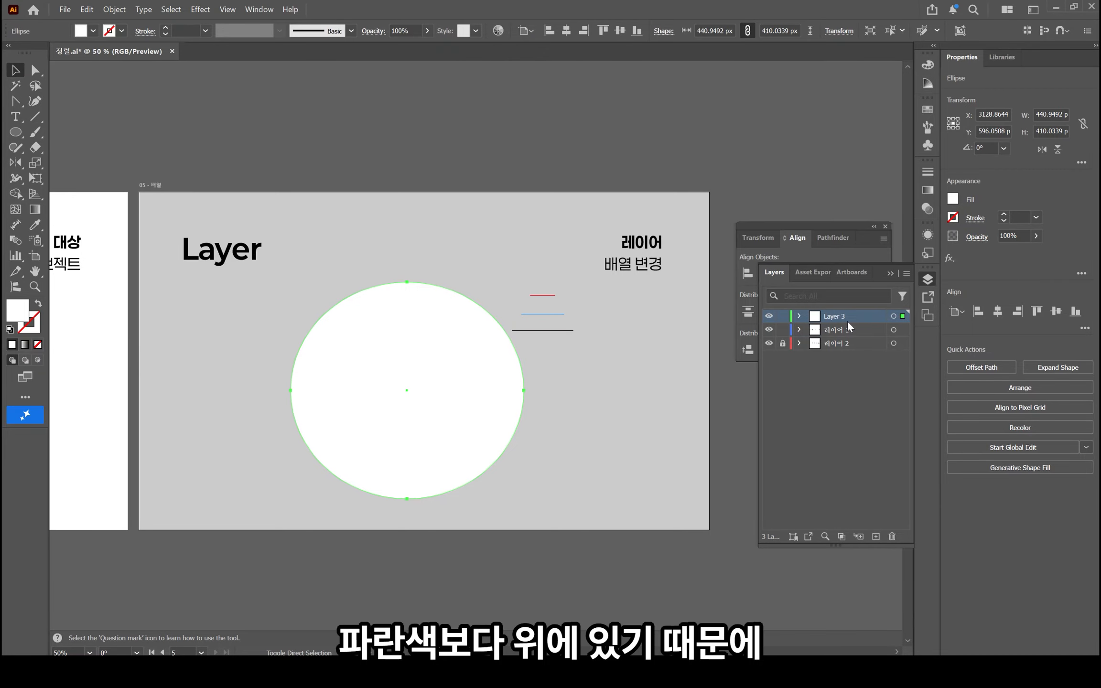
Move Layer 3 below 레이어 1 and back above it, and transfer the large ellipse from Layer 3 to 레이어 1
mouse_move(848, 322)
left_mouse_down()
mouse_move(845, 339)
mouse_move(848, 307)
mouse_move(848, 330)
left_mouse_up()
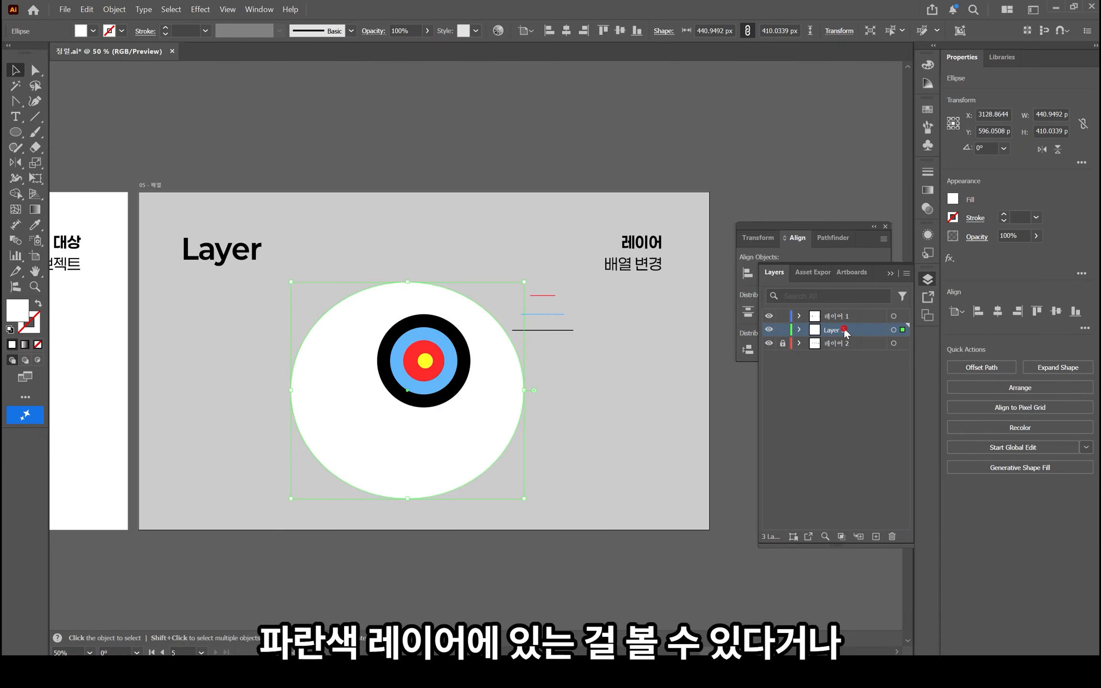
left_click_drag(846, 331, 848, 311)
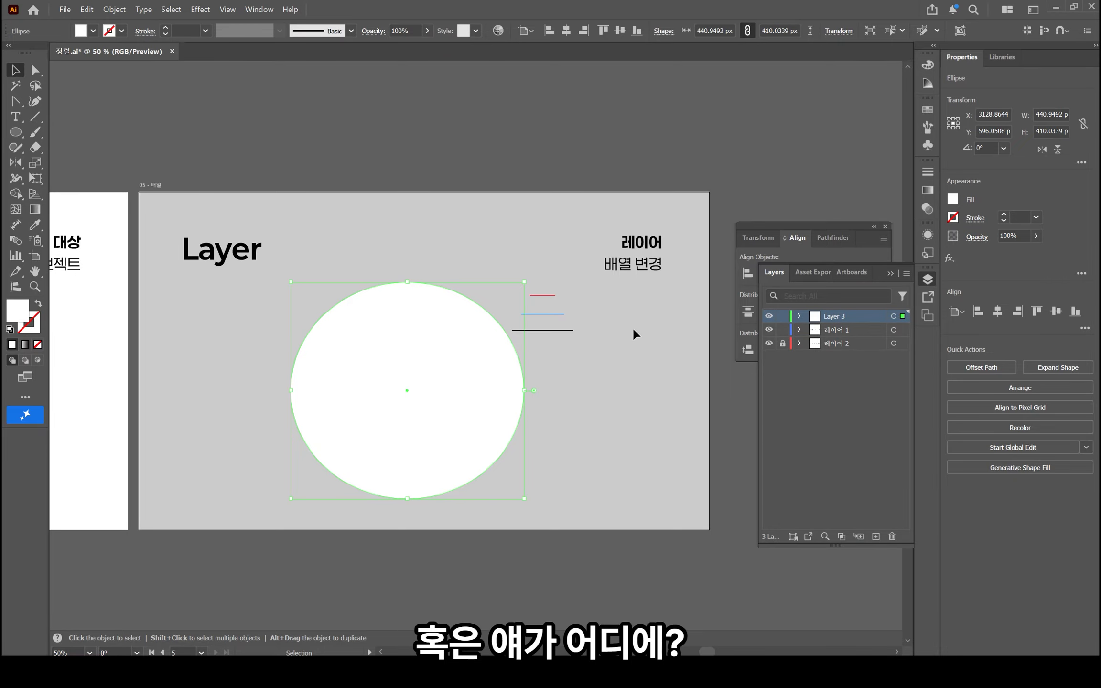
left_click(585, 393)
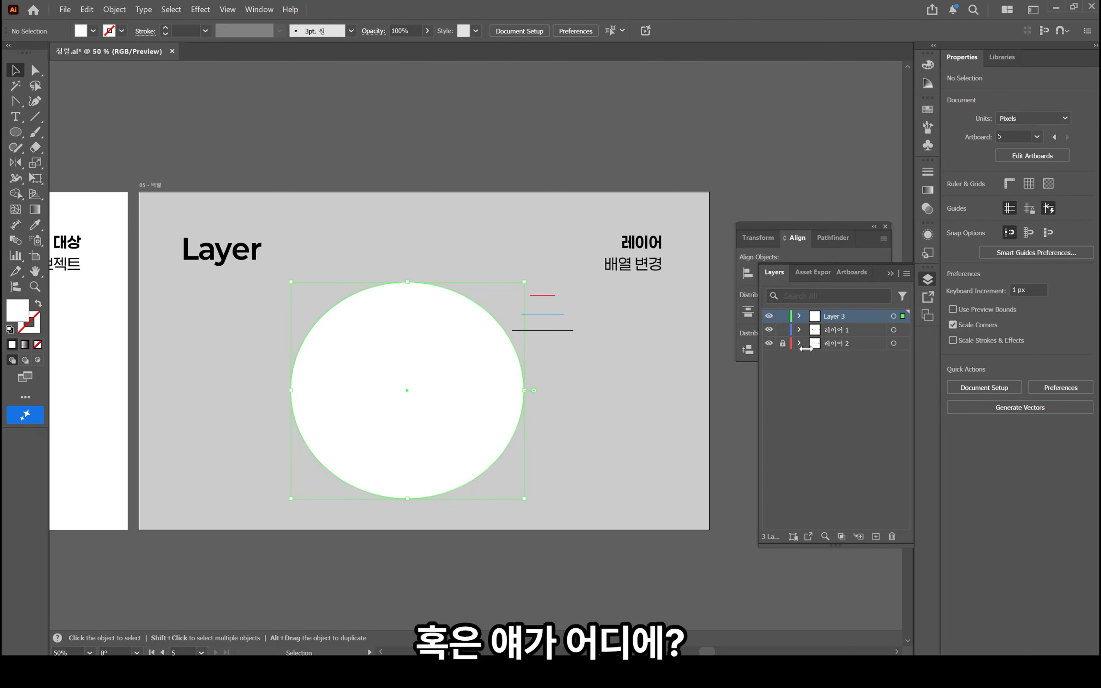
left_click_drag(903, 318, 902, 336)
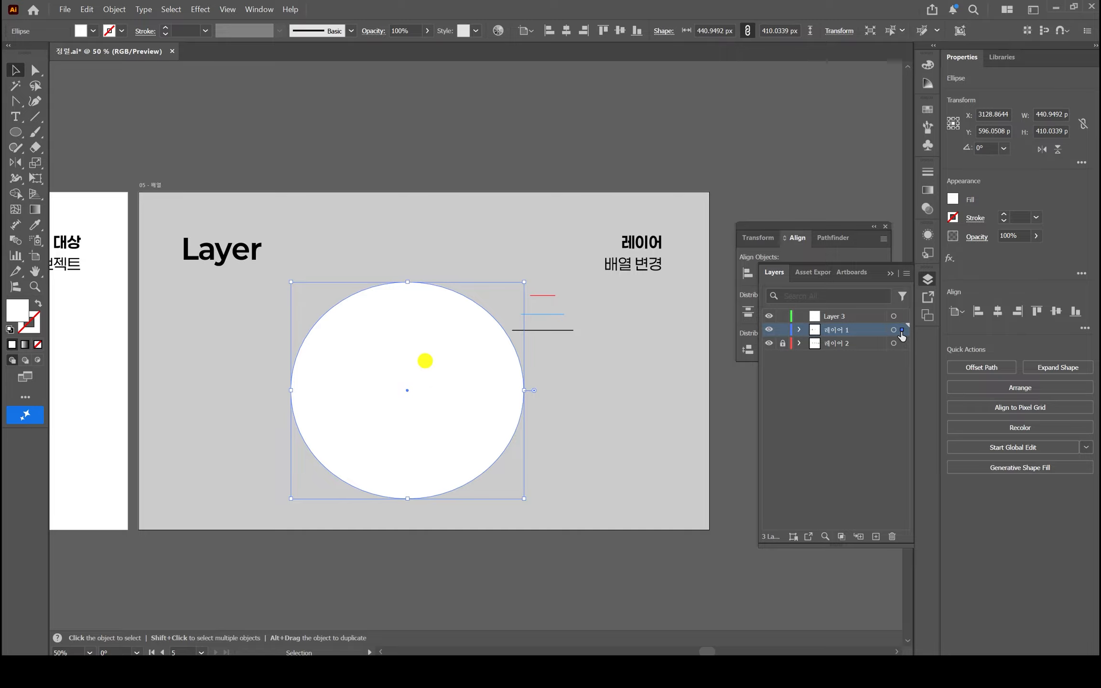
left_click(570, 417)
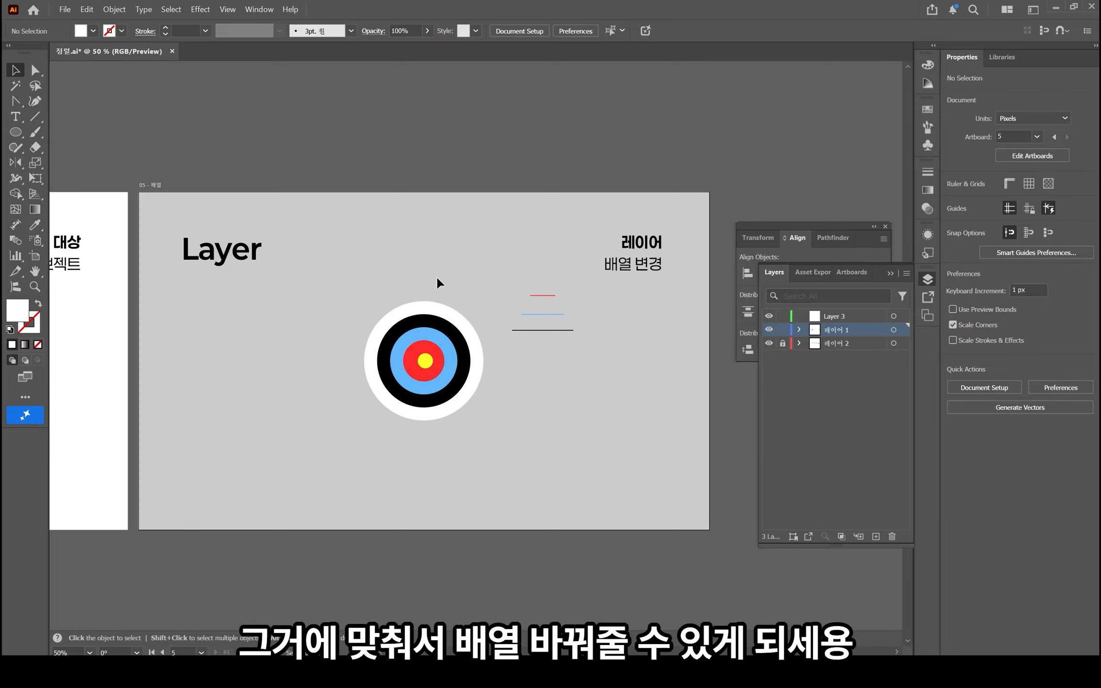
Lock 레이어 1, try to select its circles and lines on the artboard, and unlock the layer again
left_click(487, 422)
left_click(783, 330)
left_click(503, 255)
left_click_drag(430, 356, 387, 404)
left_click_drag(474, 256, 378, 402)
left_click_drag(352, 263, 520, 400)
left_click_drag(511, 199, 609, 383)
left_click_drag(400, 259, 534, 428)
left_click(673, 361)
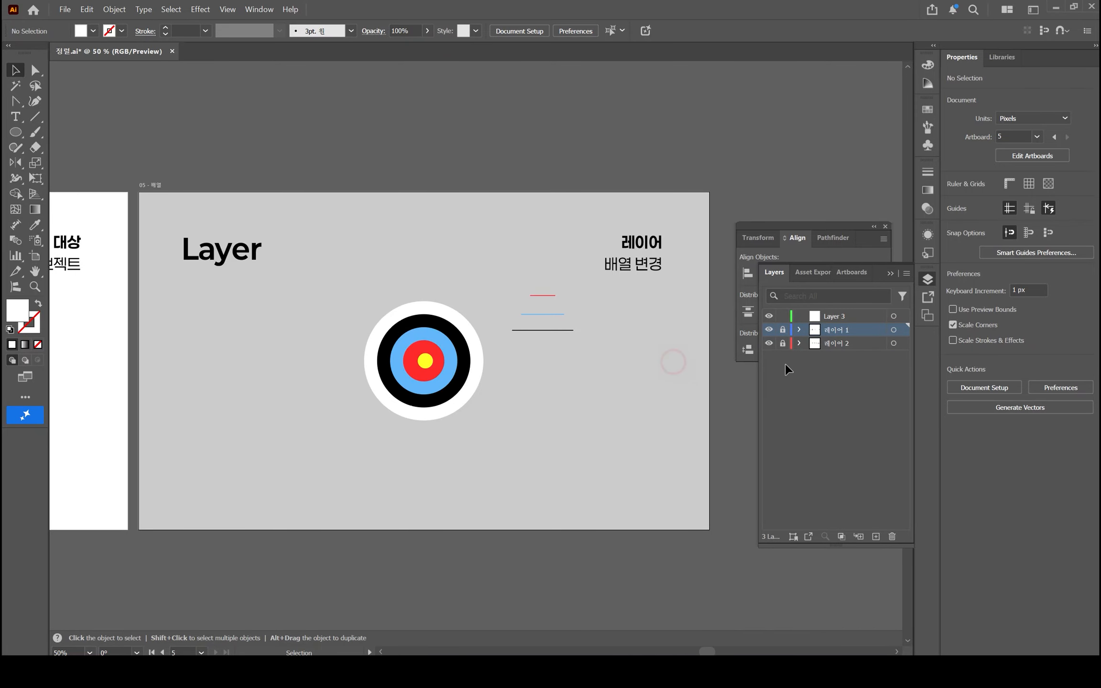
left_click(783, 330)
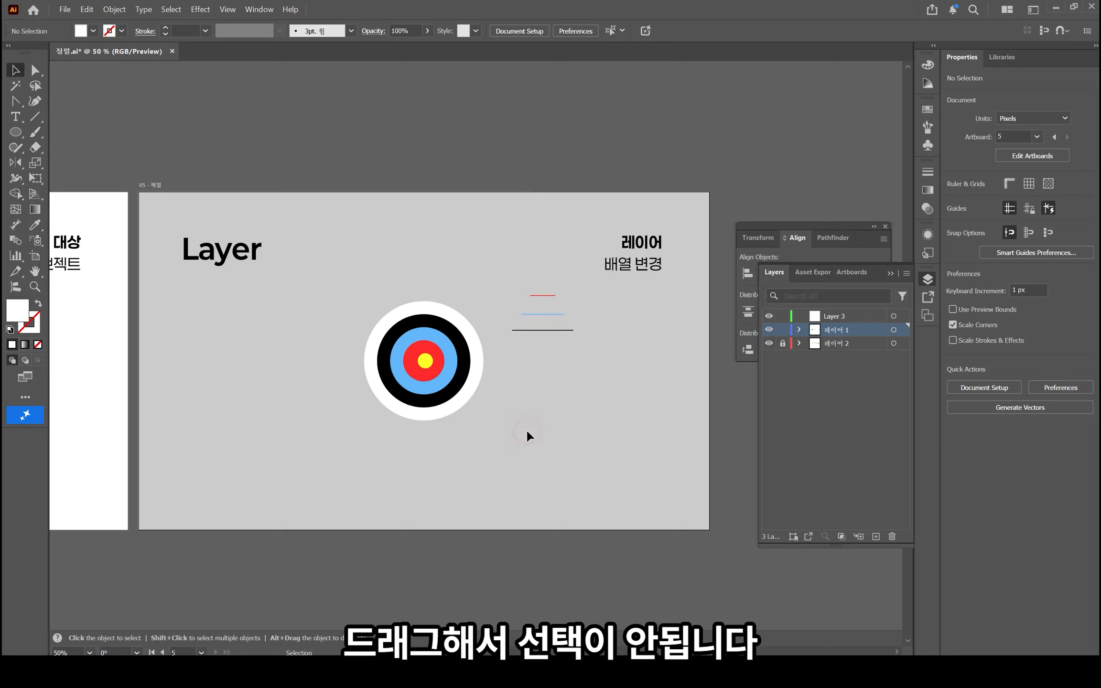
Rename 레이어 2 as 배경 and 레이어 1 as 오브젝트
double_click(838, 343)
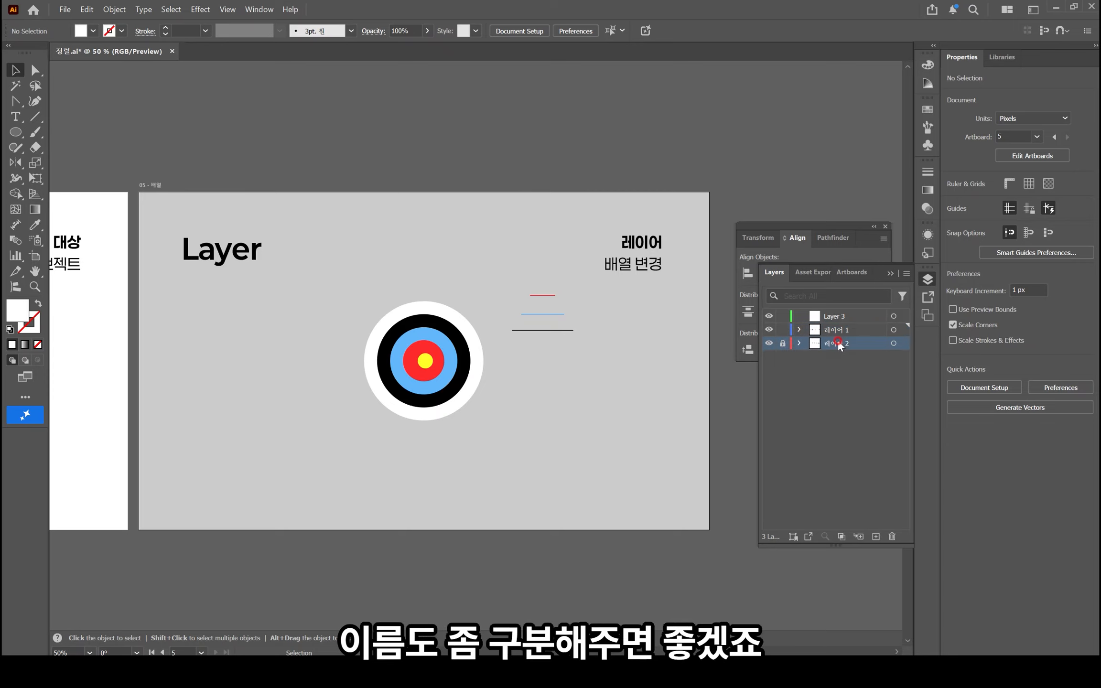
type("qor")
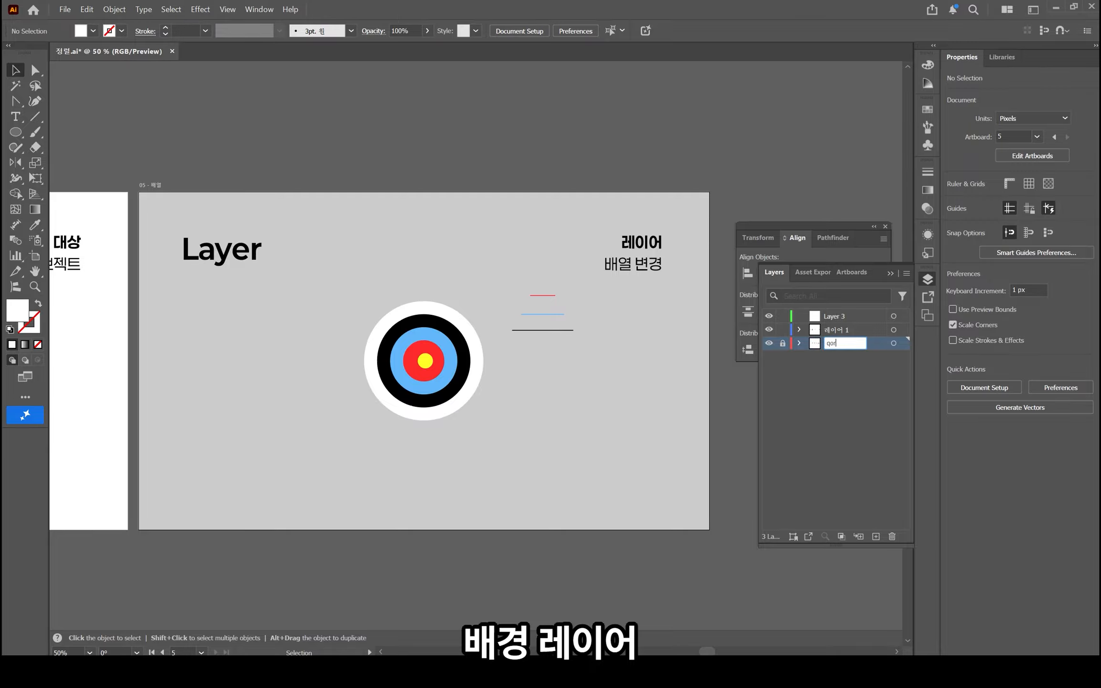
type("u")
double_click(842, 329)
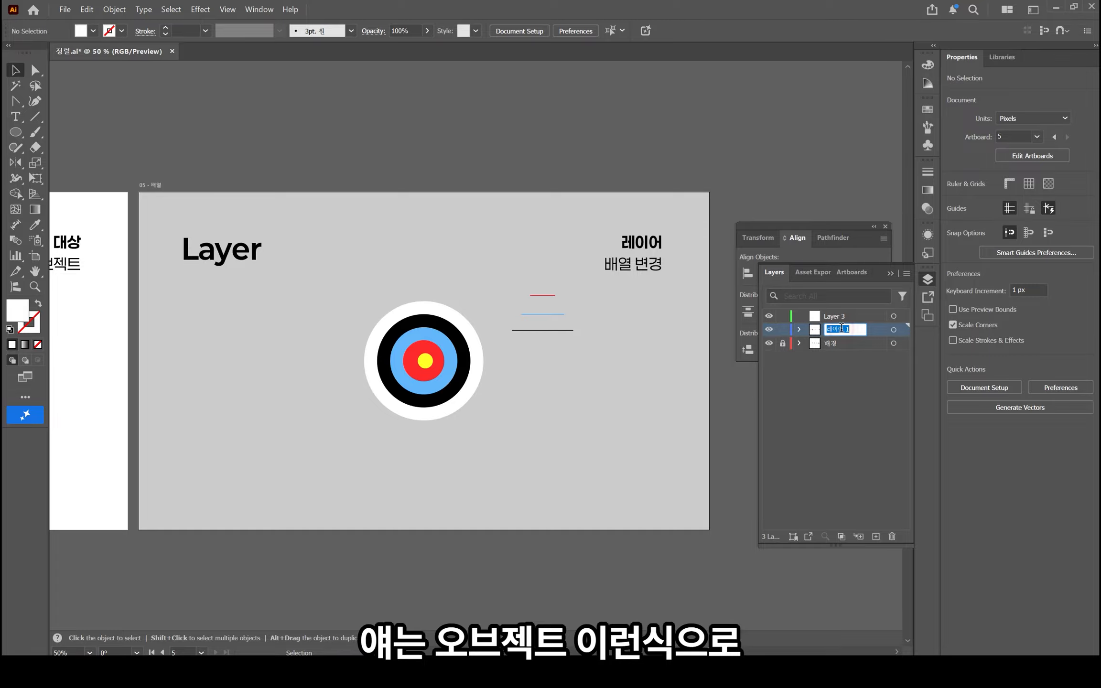
type("오브젝트ㅆ")
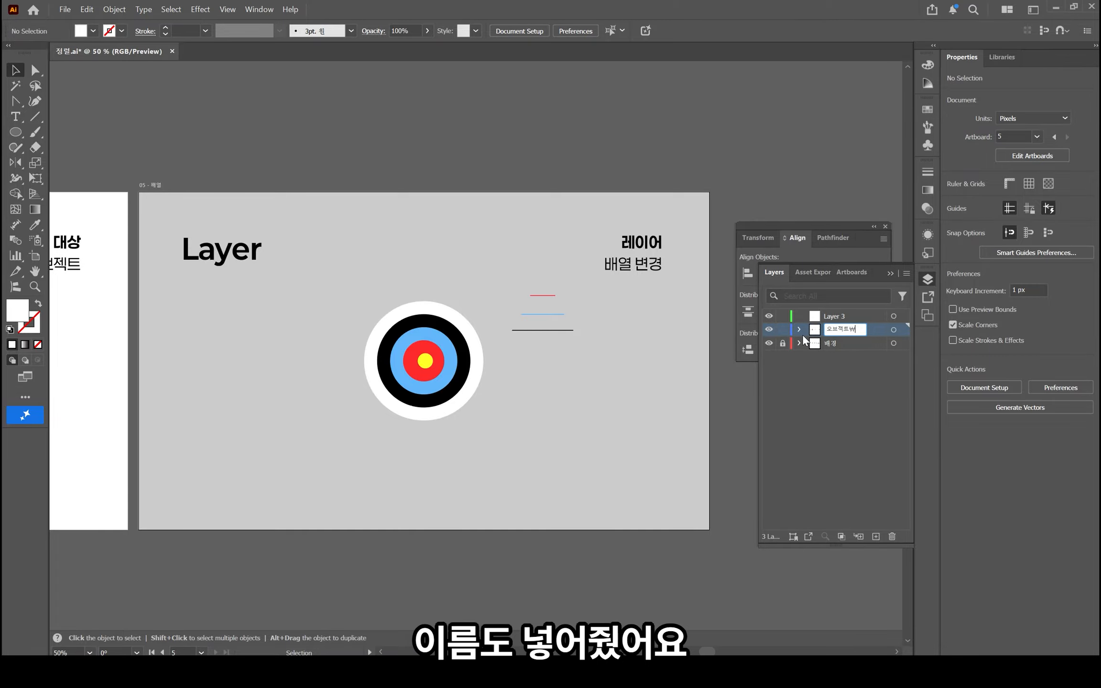
key("Return")
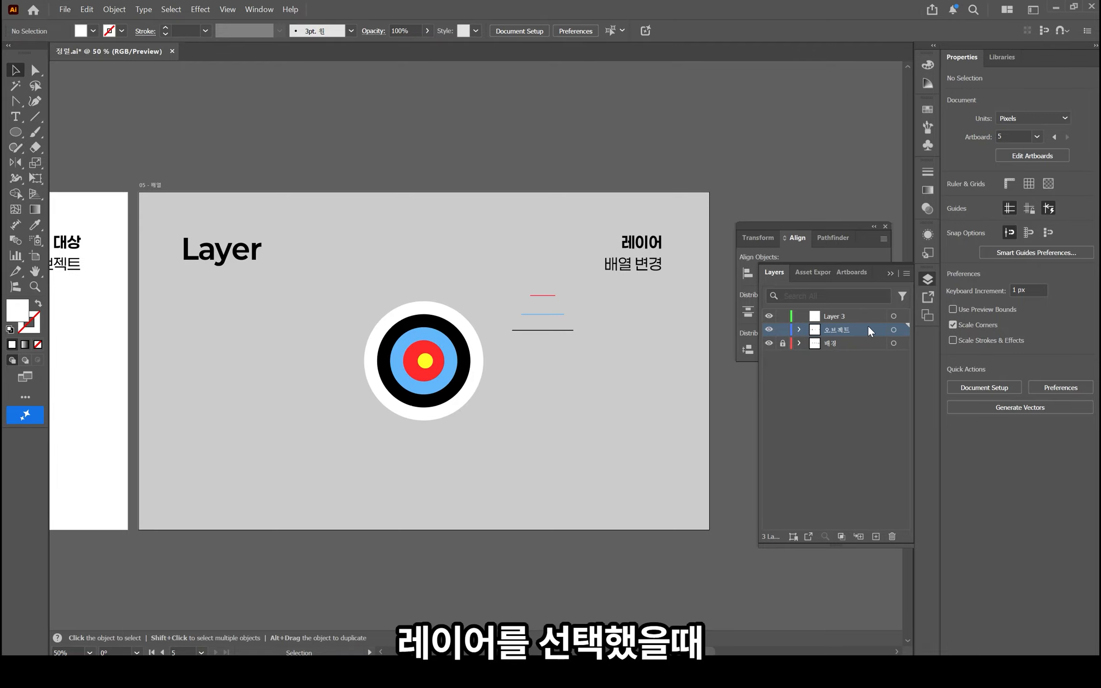
Select the black circle, examine the colour choices in the 오브젝트 layer's options, and cancel without changes
left_click(460, 349)
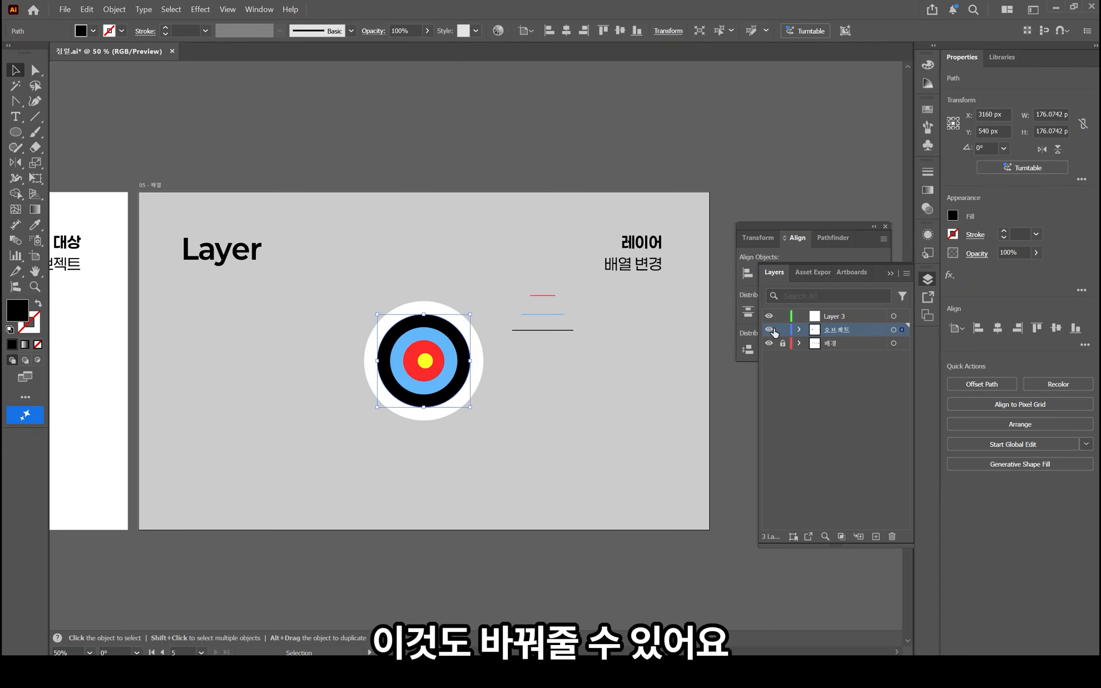
double_click(877, 332)
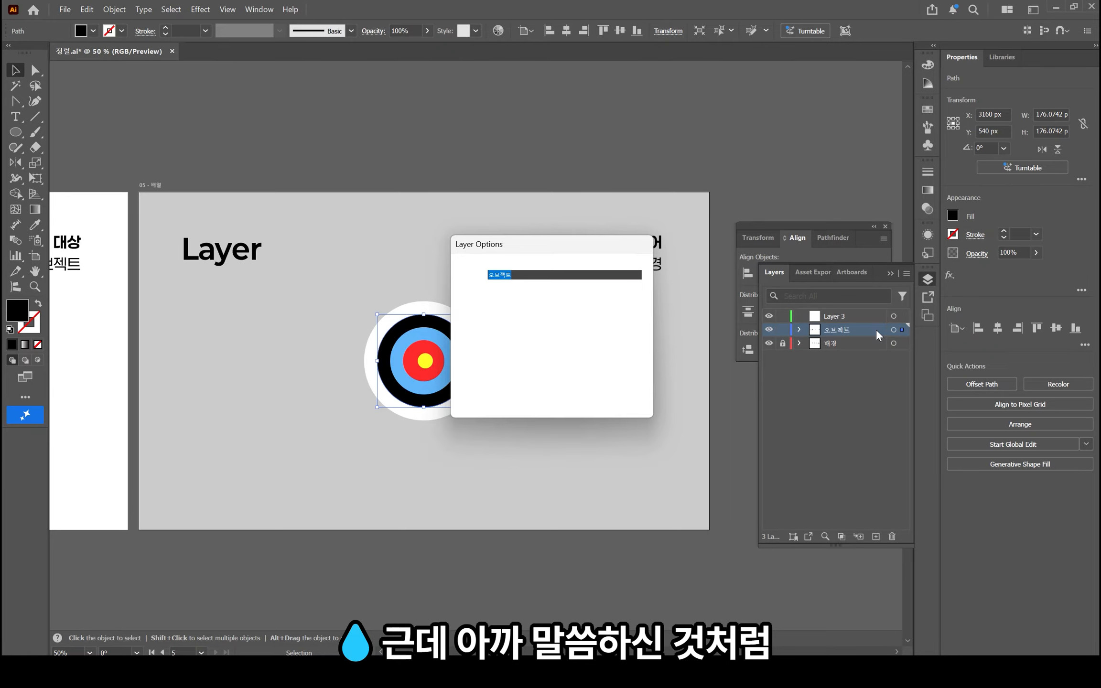
left_click(572, 303)
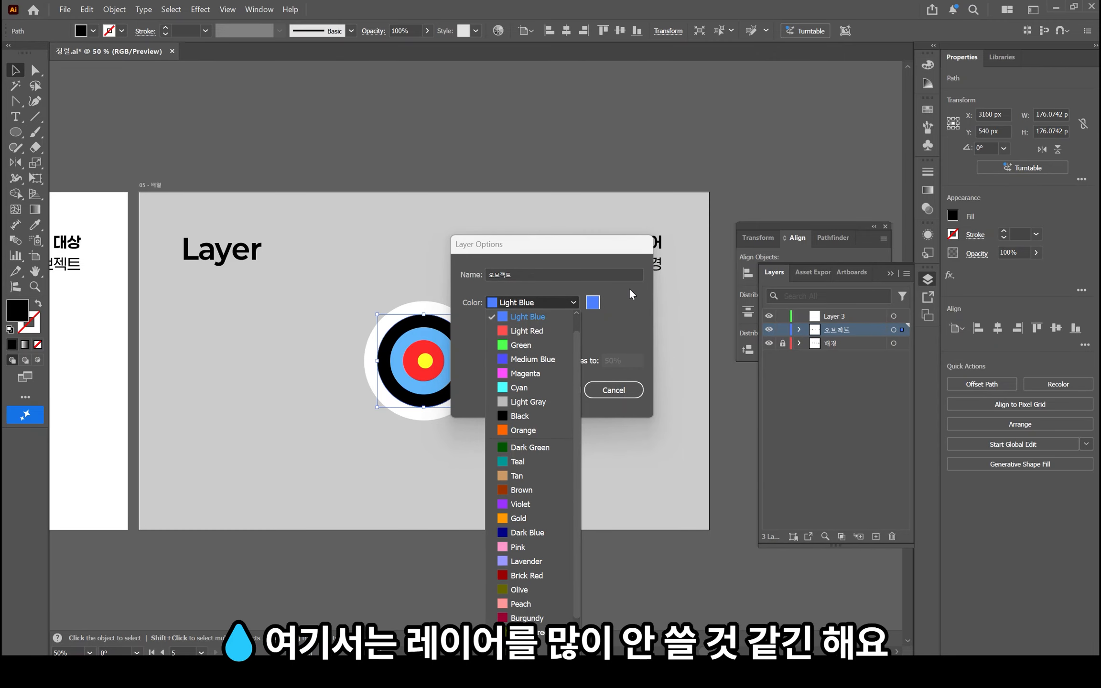
left_click(634, 394)
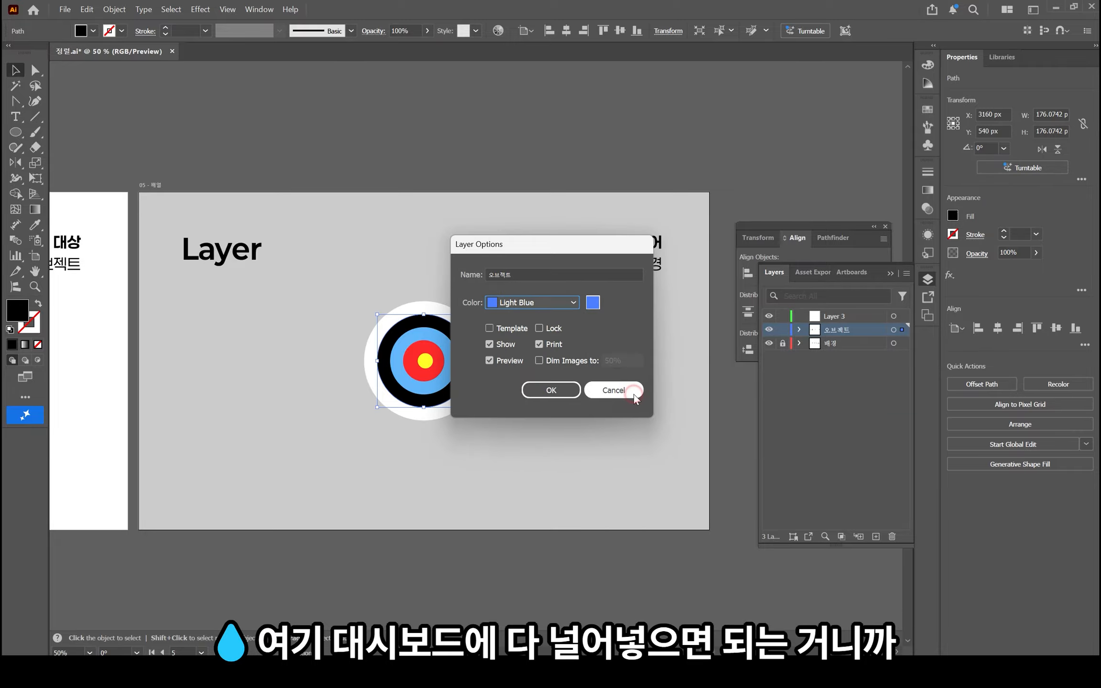
left_click(635, 394)
left_click(612, 413)
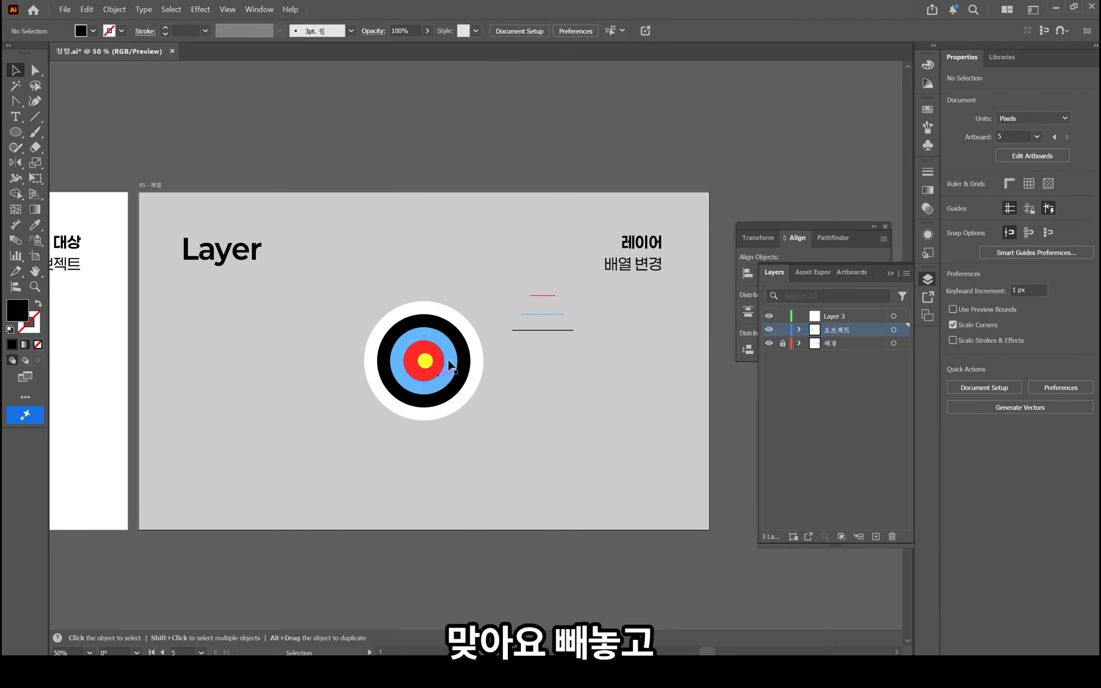
Move the white circle slightly down and to the right, off the centre of the other circles, and deselect
left_click_drag(482, 359, 472, 384)
left_click(725, 146)
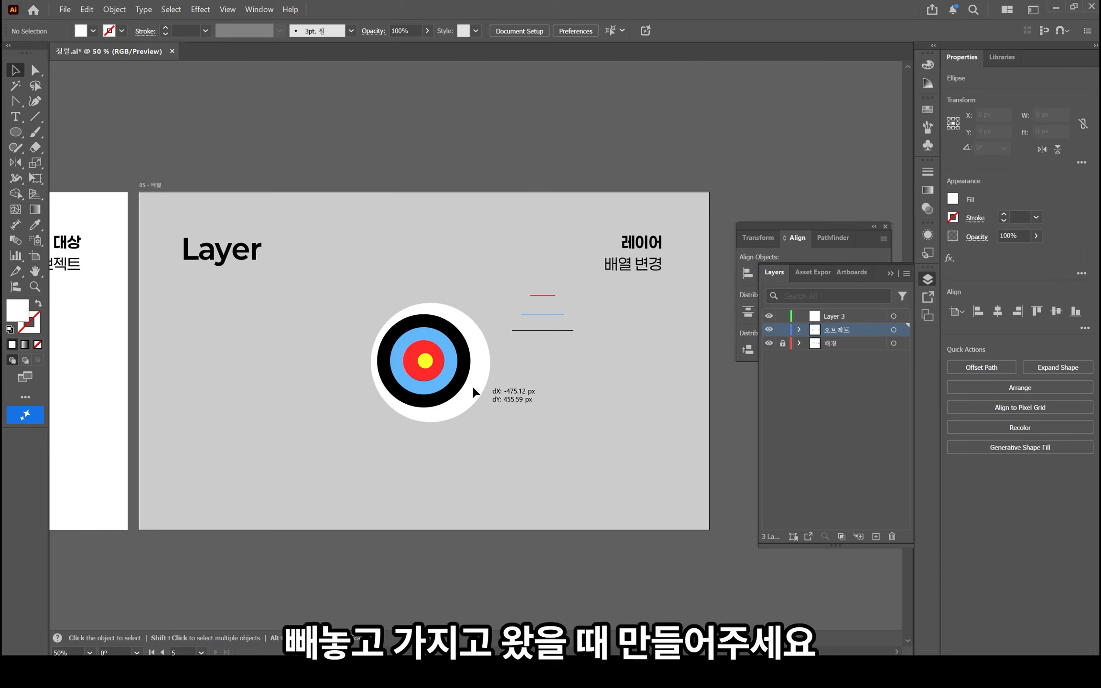
left_click(571, 425)
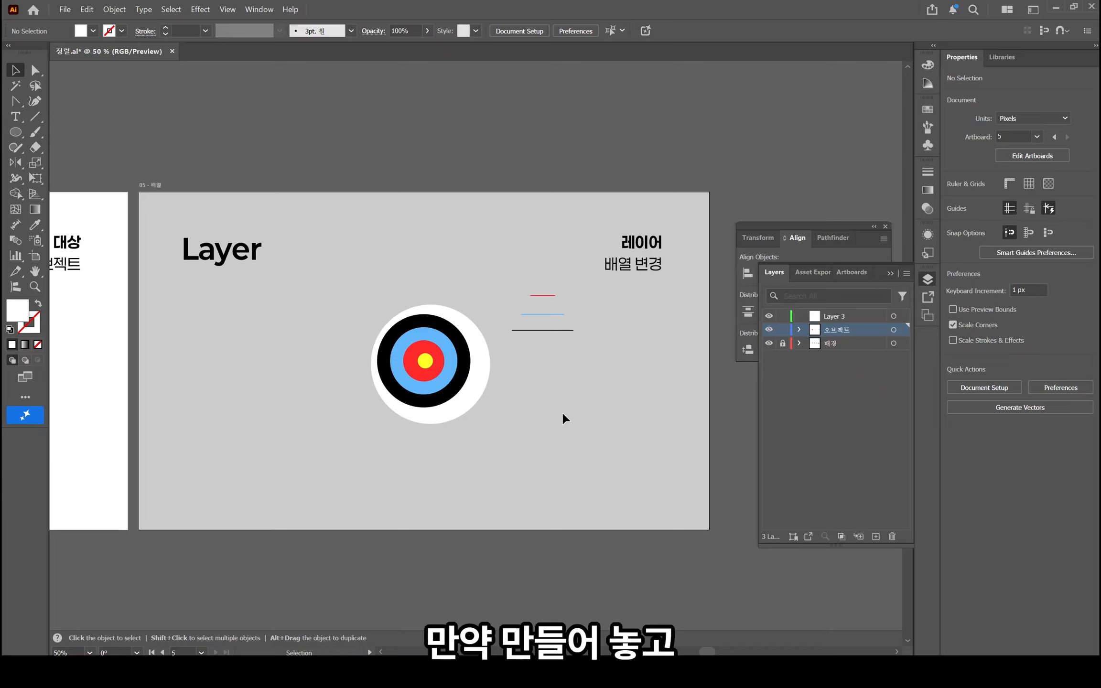
Draw a white ellipse about 142 × 117 px overlapping the upper right edge of the circles on the 오브젝트 layer
left_click(15, 132)
left_click_drag(441, 273, 516, 334)
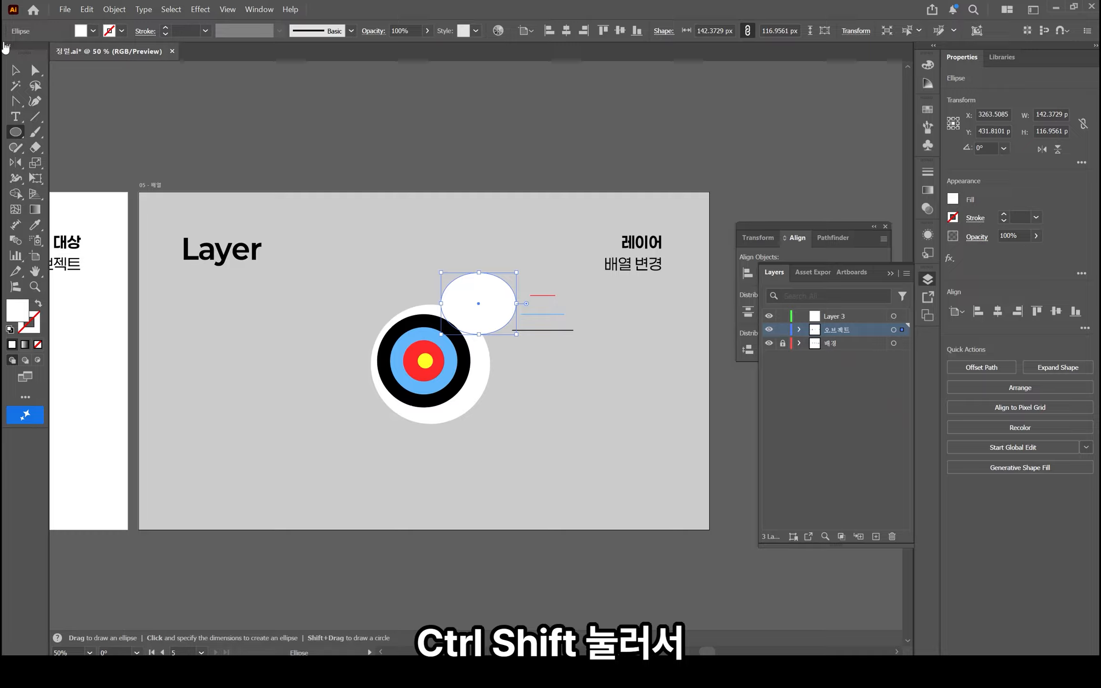
Switch to the Selection tool and deselect the white ellipse
left_click(15, 72)
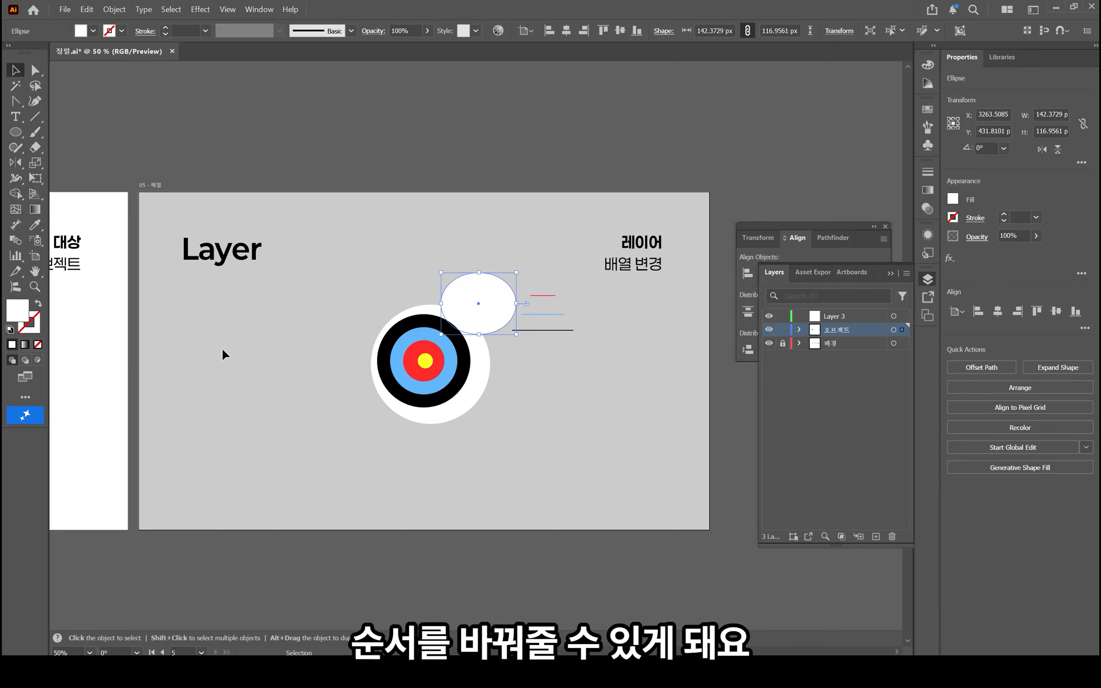
left_click(273, 324)
left_click(380, 206)
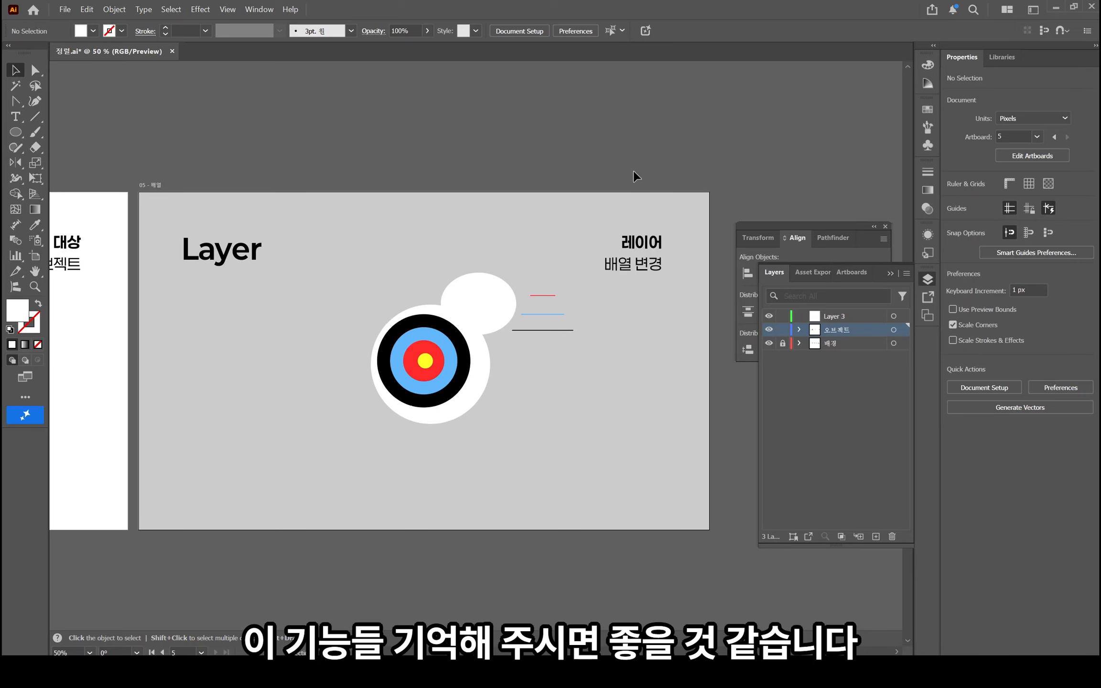
Close the floating Align and Layers panels, and check where closed panels can be reopened
left_click(886, 225)
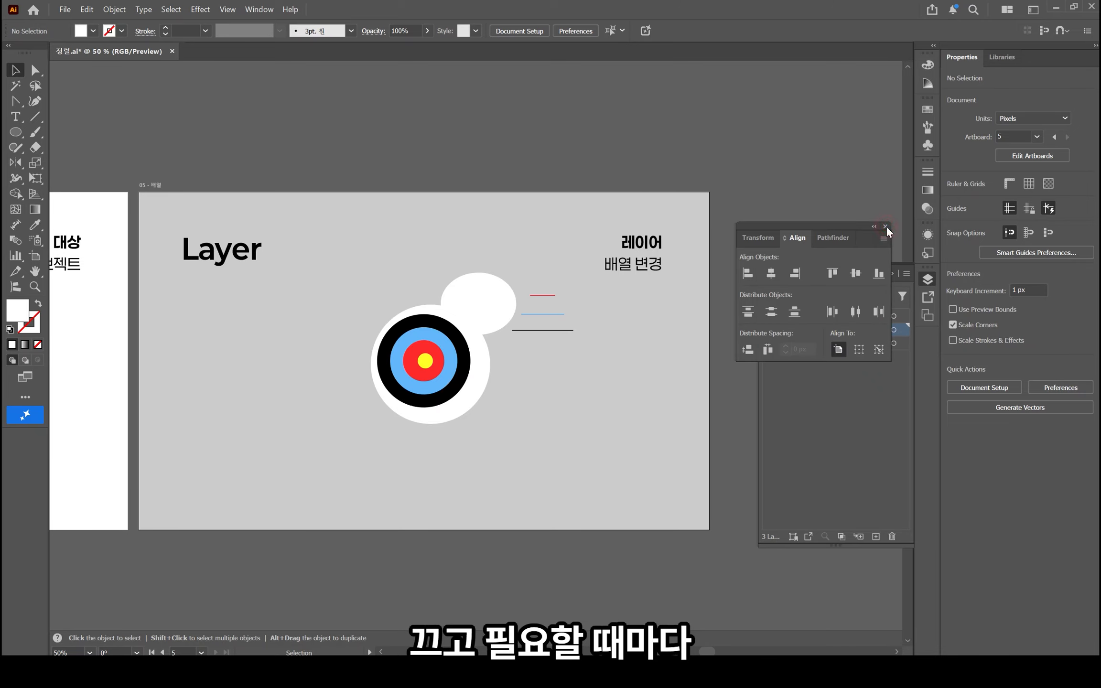
left_click(886, 226)
left_click(928, 279)
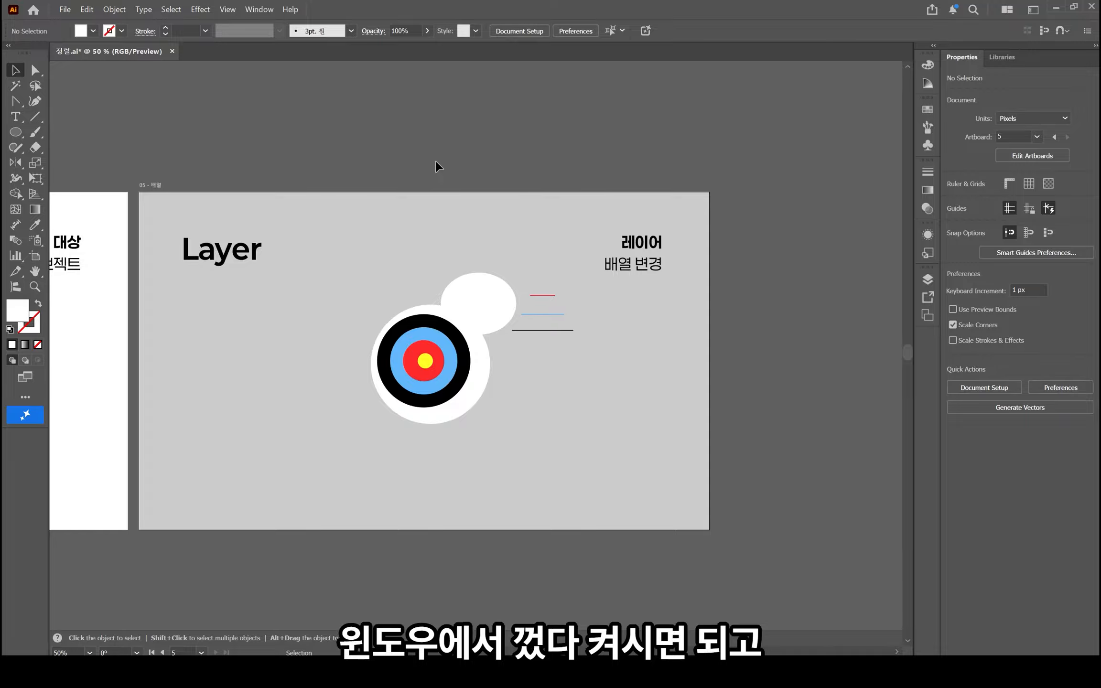
left_click(256, 6)
left_click(588, 130)
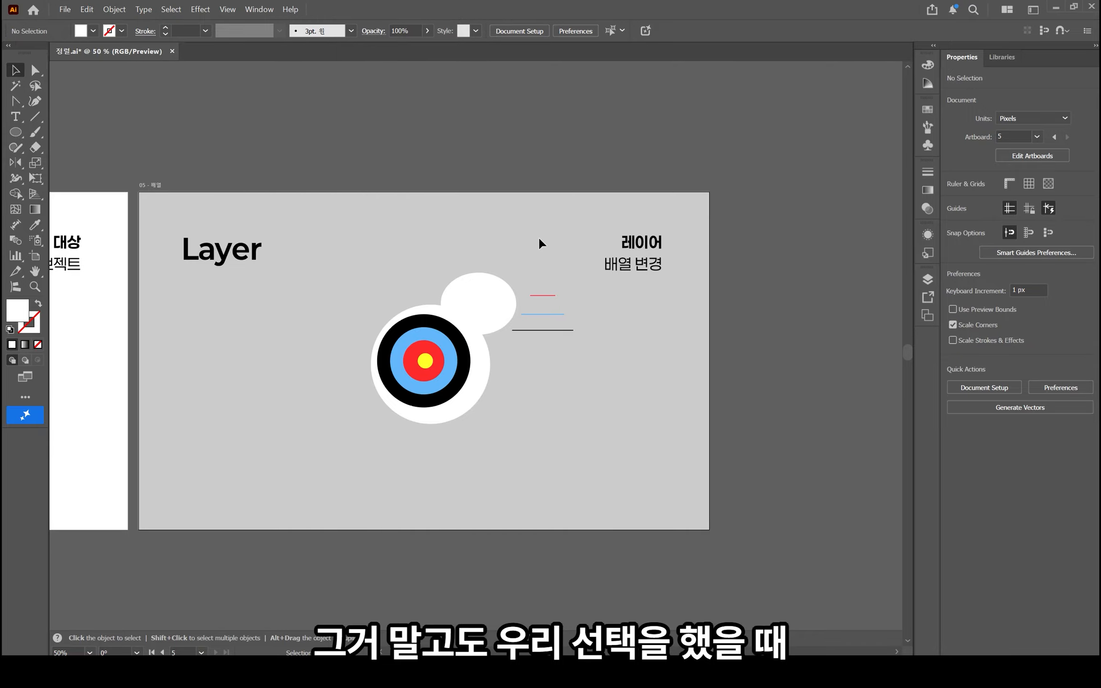
Select the white ellipse together with all the overlapping circles
left_click_drag(394, 258, 502, 414)
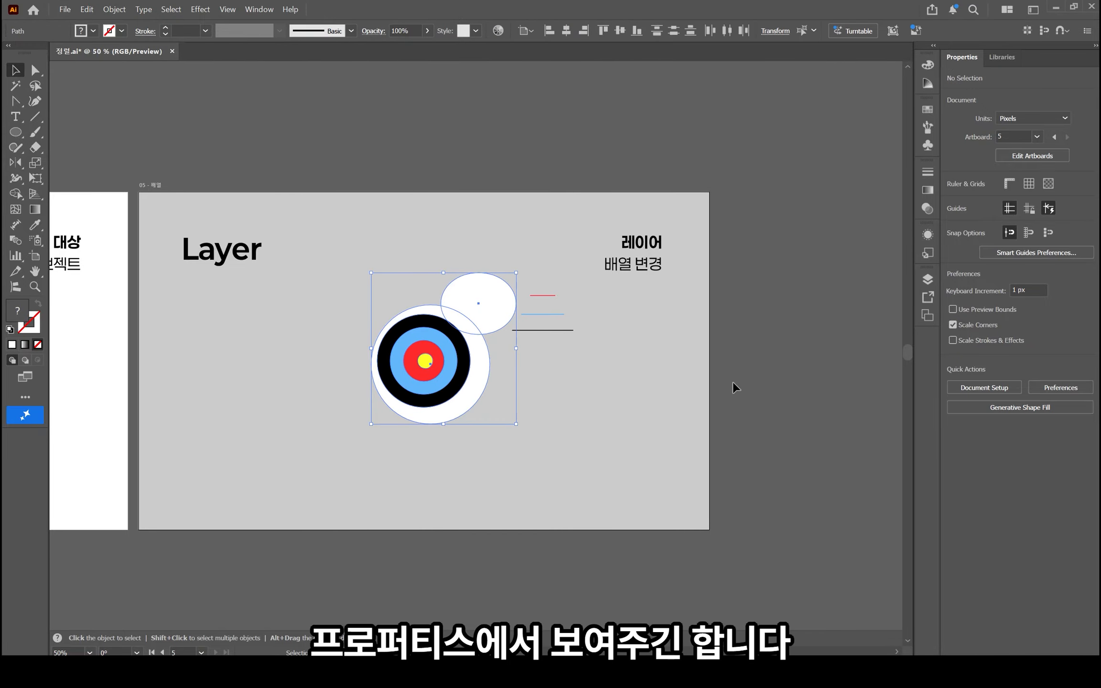